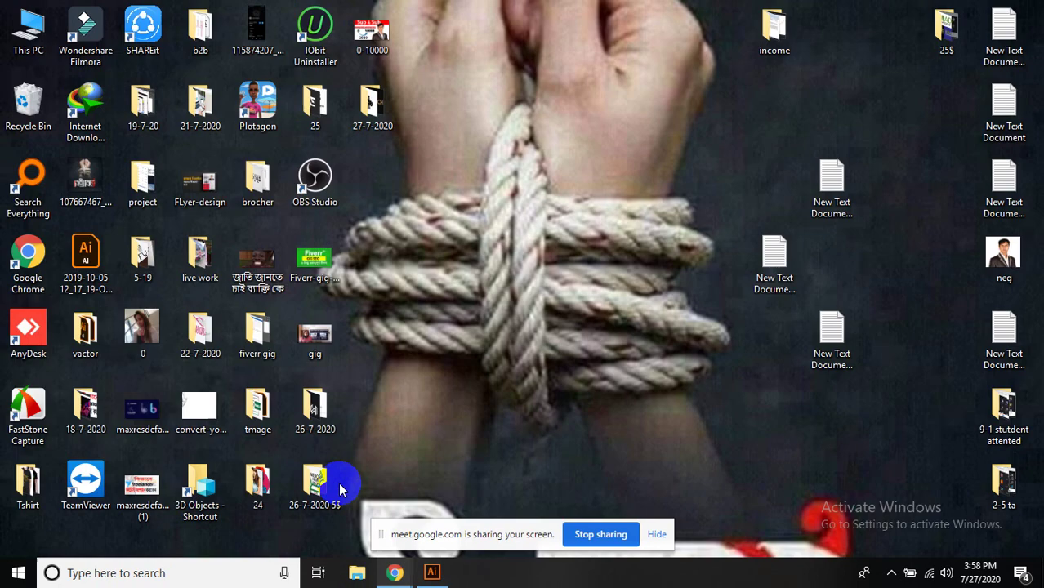
- Back in Chrome, set Google Translate's target language to Bangla
key("alt+Tab")
scroll(536, 227, "up", 4)
left_click(515, 234)
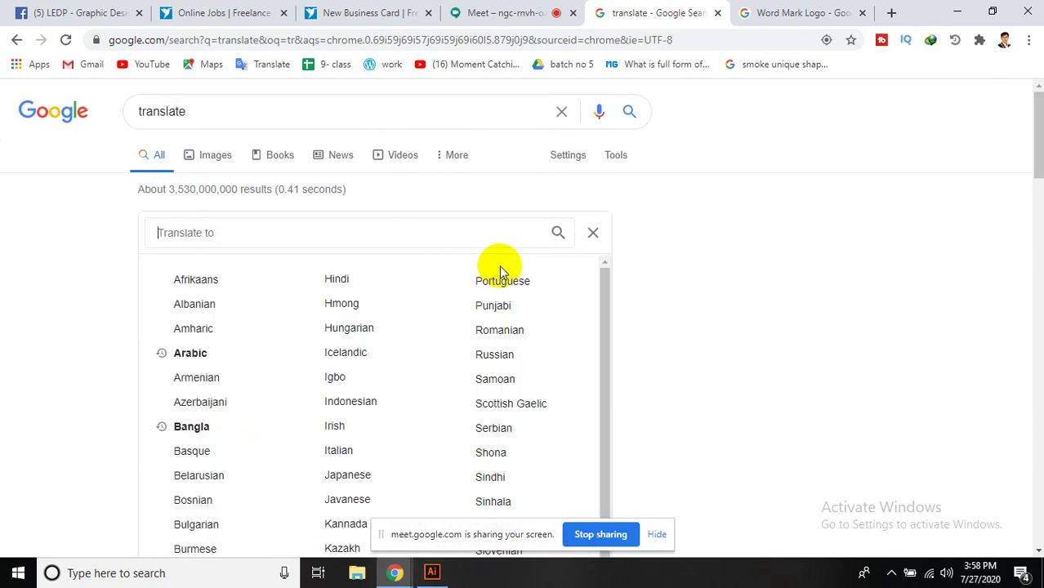
left_click(264, 433)
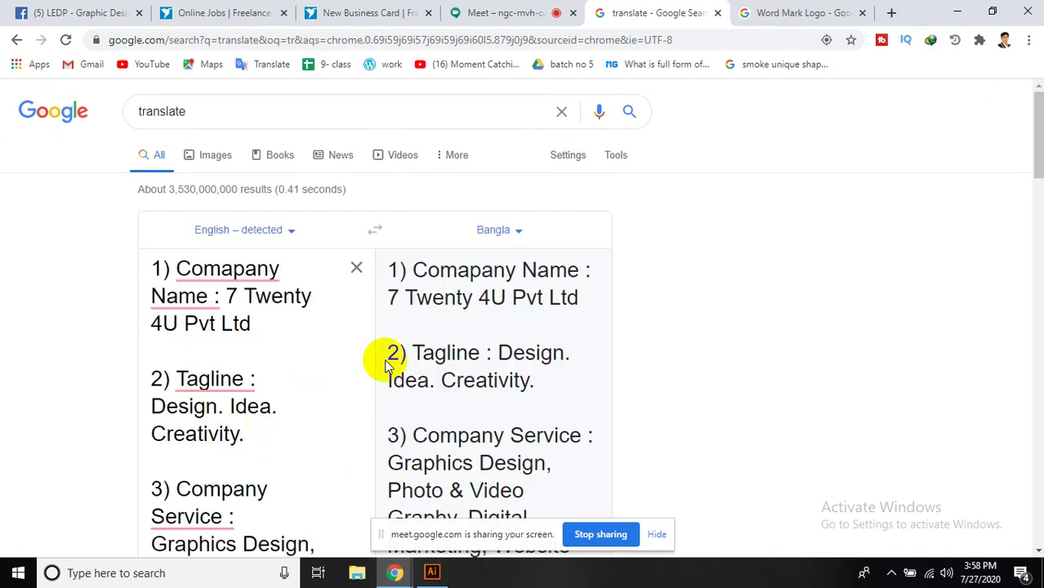
- Select the phrase 'Graphics Design' in the English source text
scroll(675, 345, "down", 1)
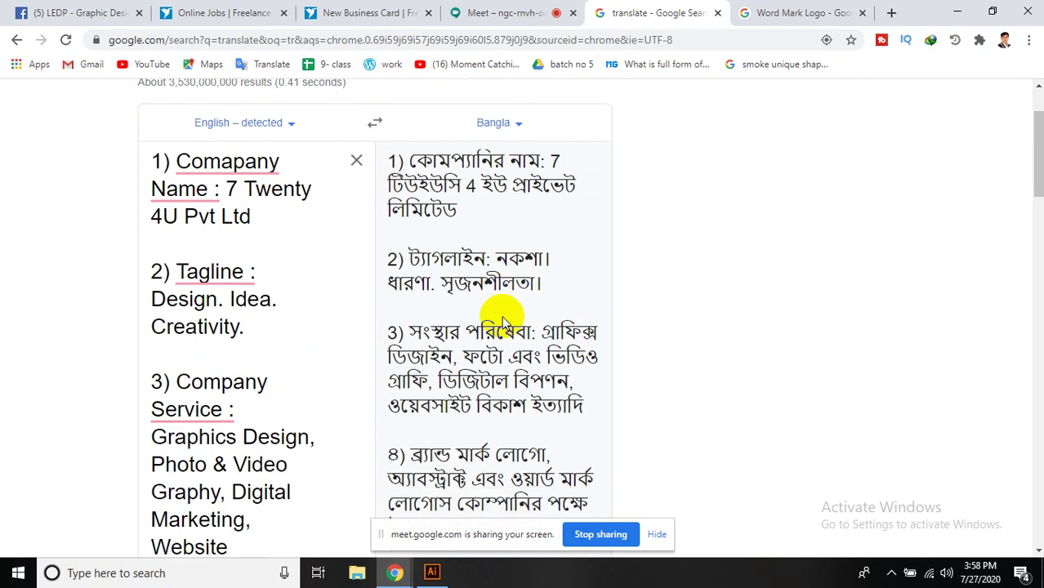
scroll(224, 274, "down", 2)
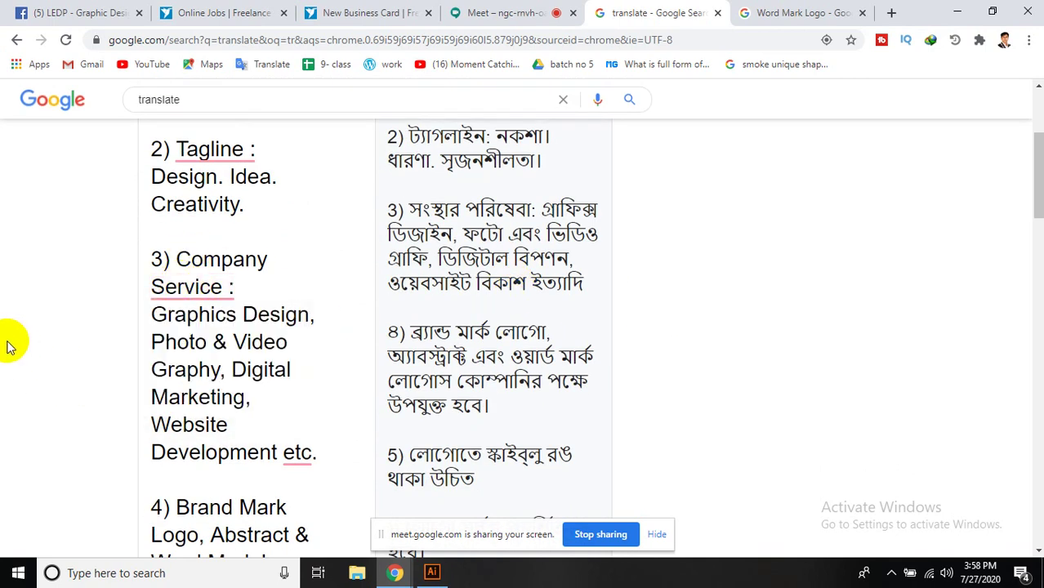
key("ctrl+a")
left_click(198, 315)
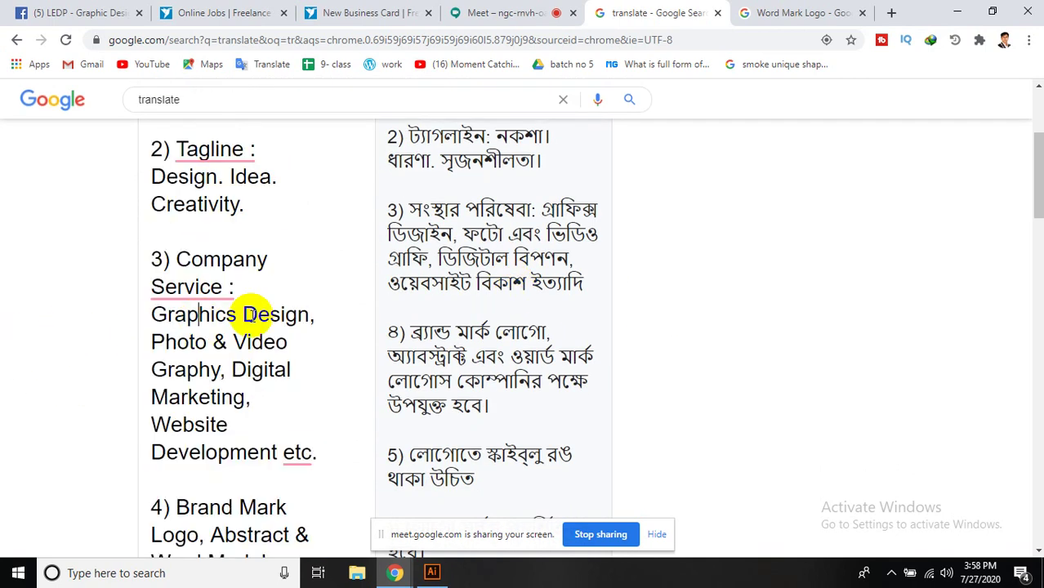
left_click_drag(271, 318, 160, 318)
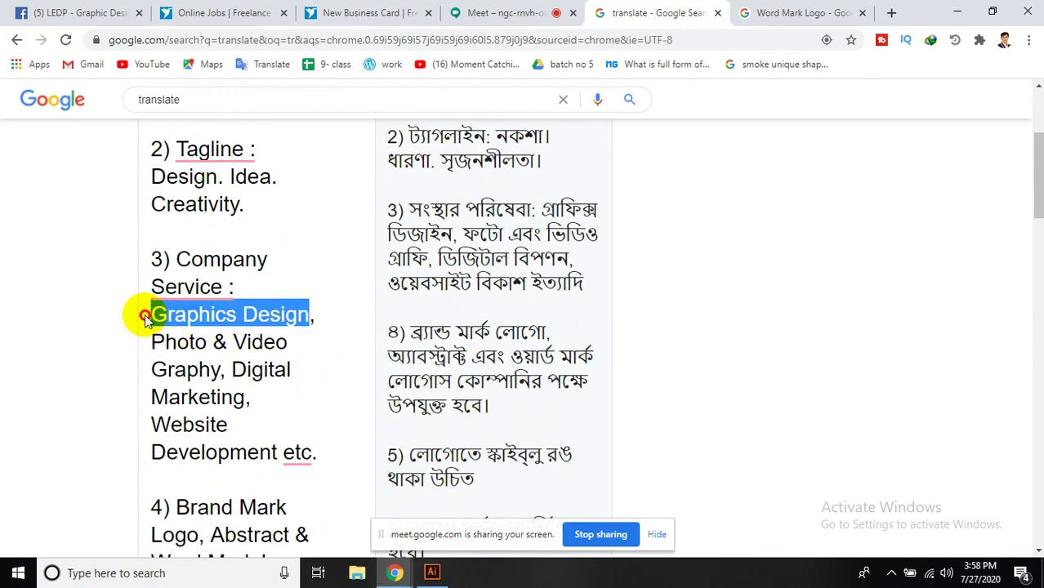
- In the other tab, search Google for 'Graphics Design logo'
left_click(788, 12)
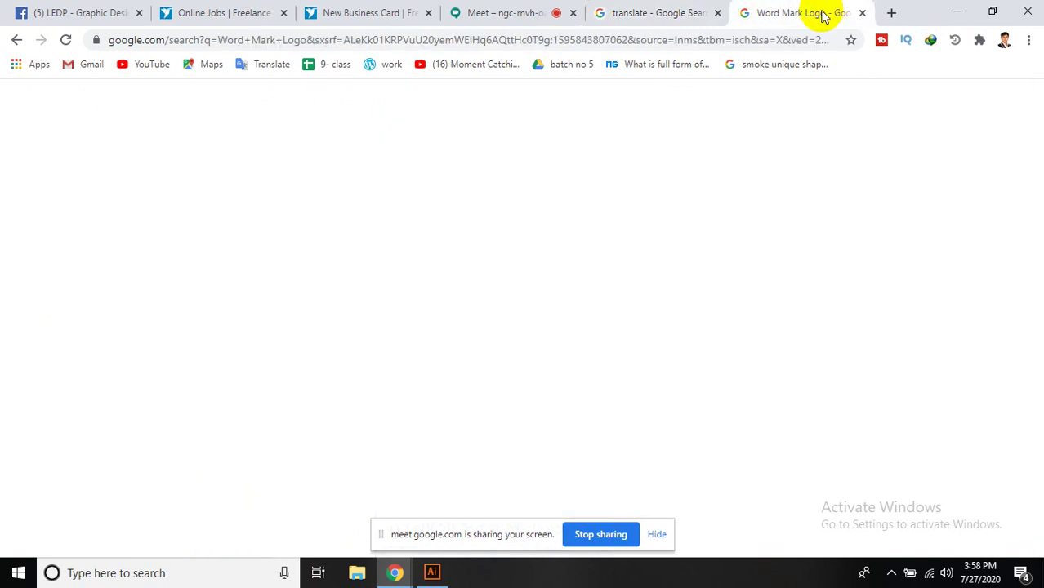
left_click(772, 39)
type("Graphics Design")
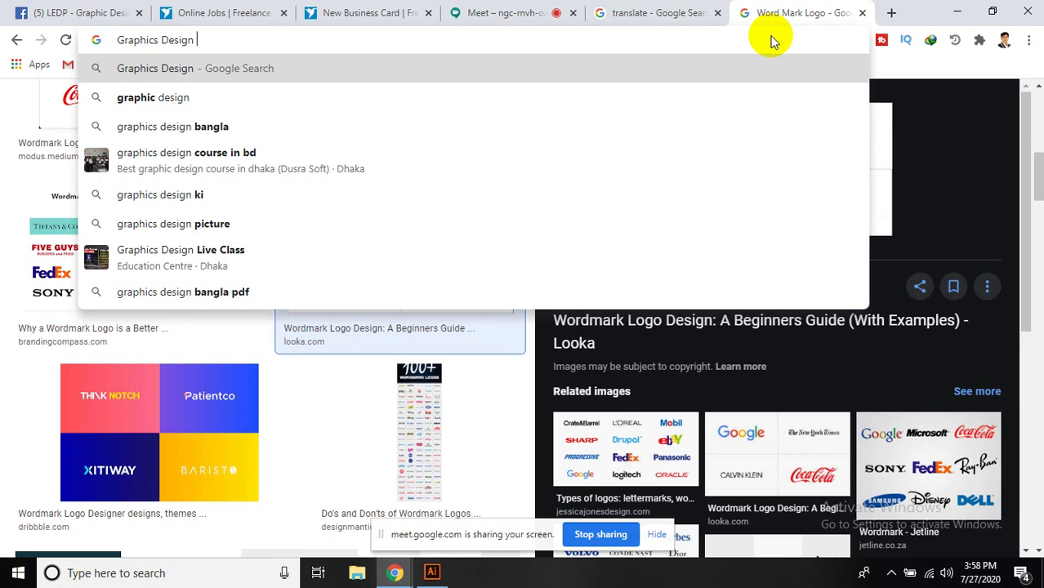
type("logo")
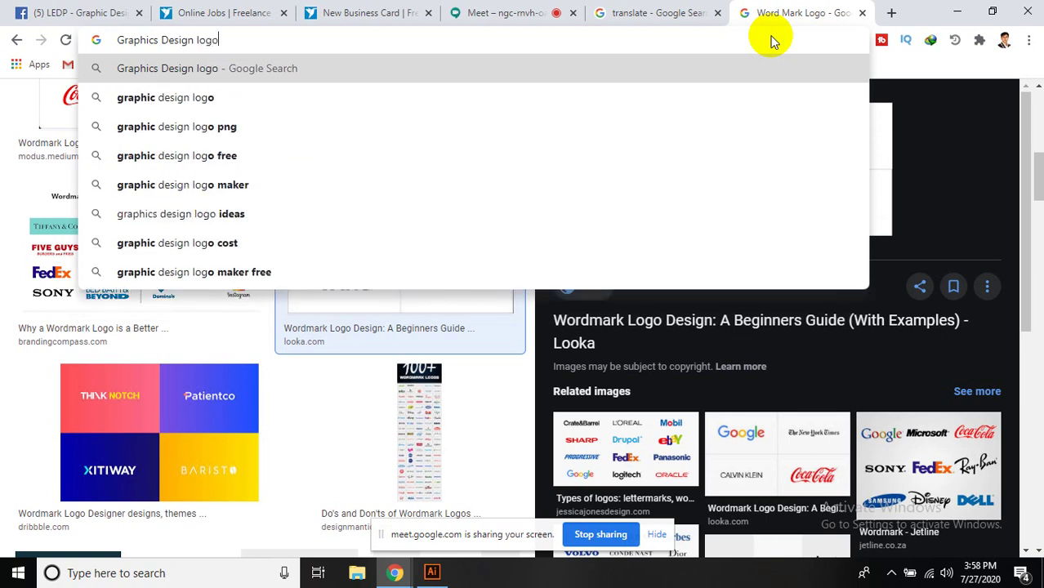
key("Return")
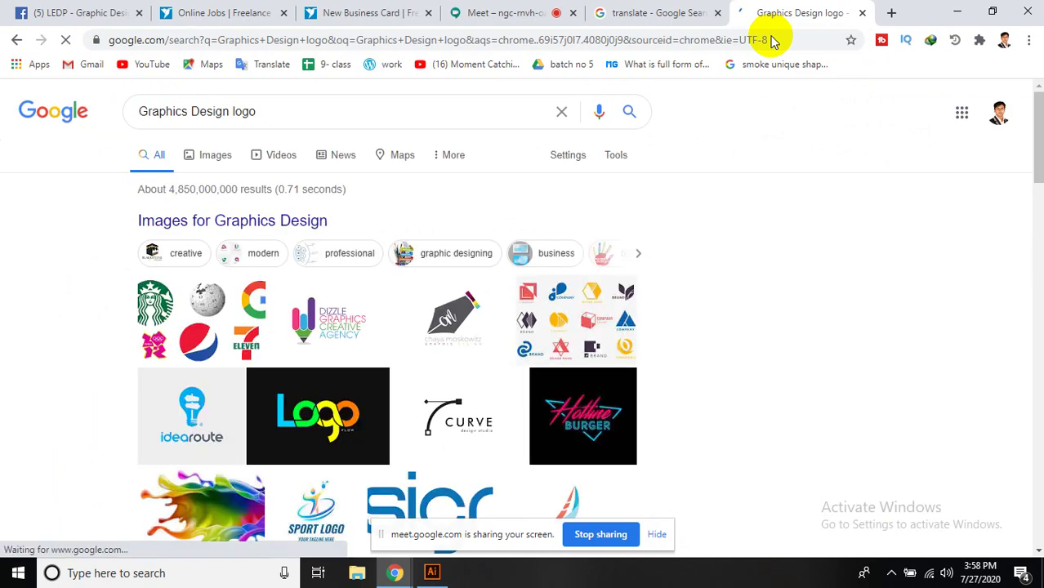
- Browse the image results and preview the red pen-nib Graphic Design Learning logo
scroll(735, 139, "down", 2)
scroll(841, 270, "up", 2)
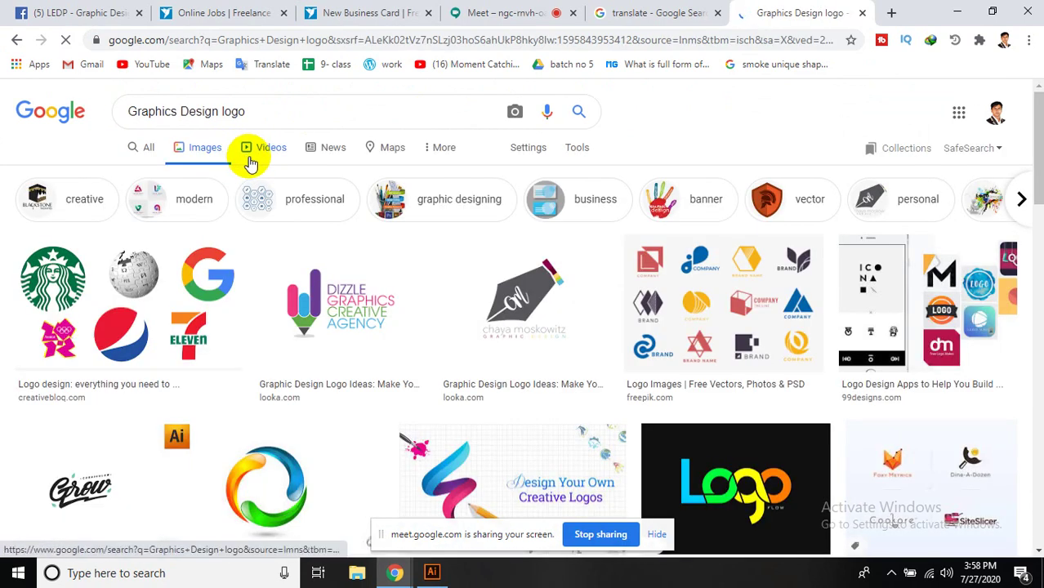
scroll(249, 176, "down", 1)
scroll(248, 194, "down", 2)
scroll(243, 194, "down", 1)
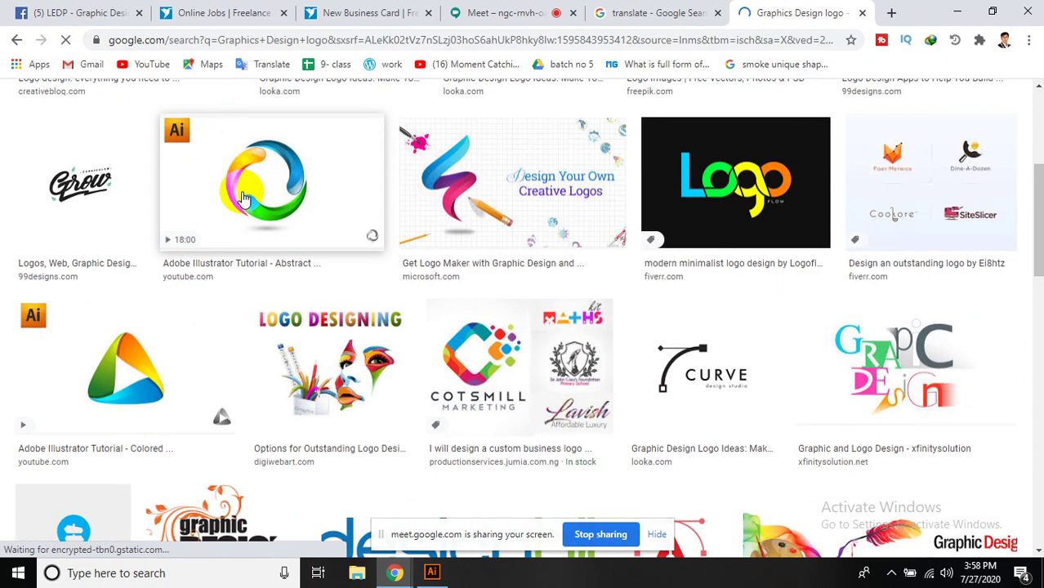
scroll(243, 194, "down", 1)
scroll(241, 196, "down", 1)
scroll(243, 194, "down", 2)
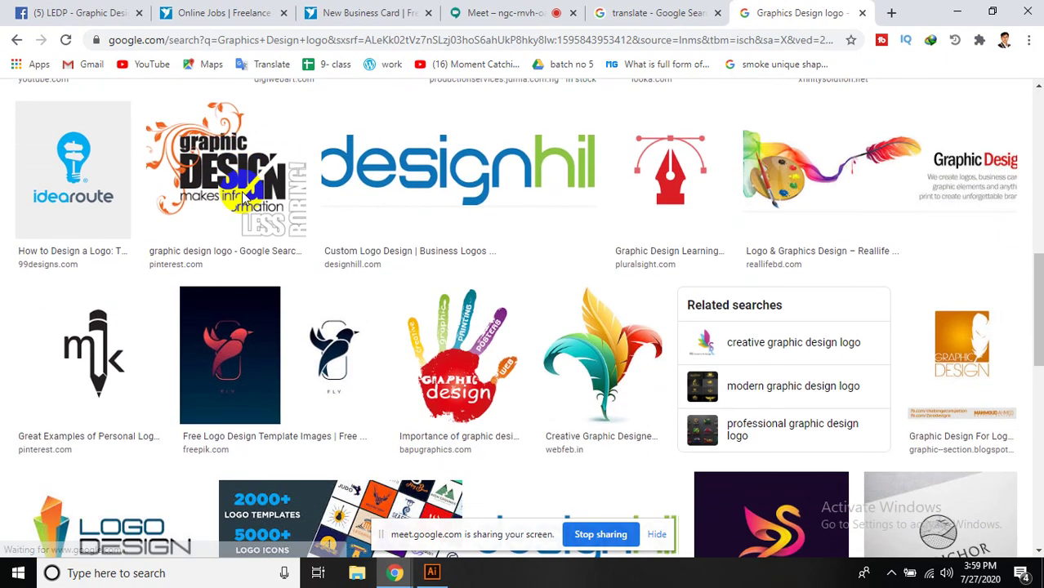
scroll(322, 233, "up", 1)
scroll(655, 255, "up", 2)
left_click(671, 400)
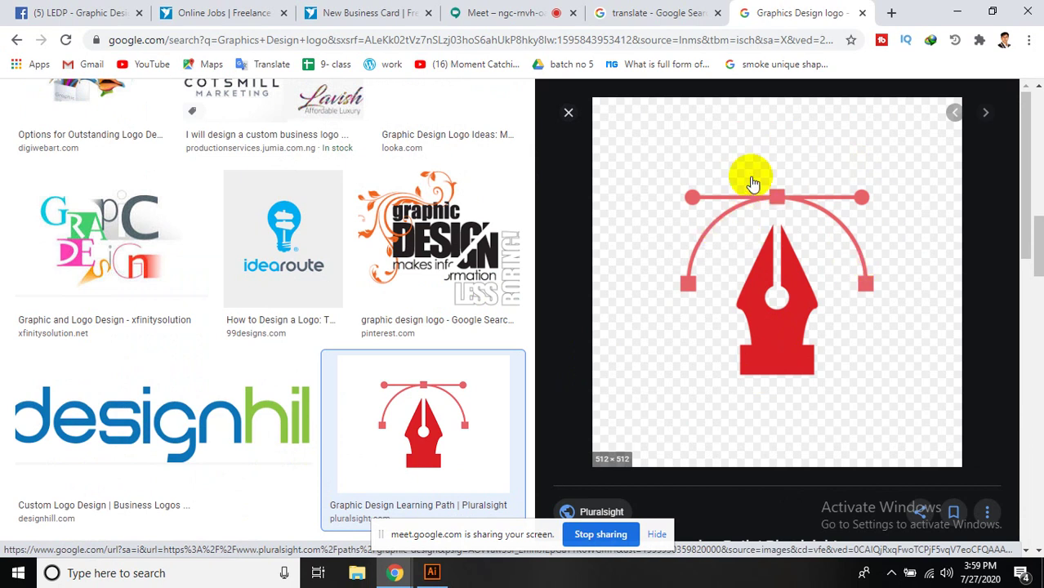
- Open the full-size pen-nib image in a new tab
right_click(751, 290)
left_click(841, 399)
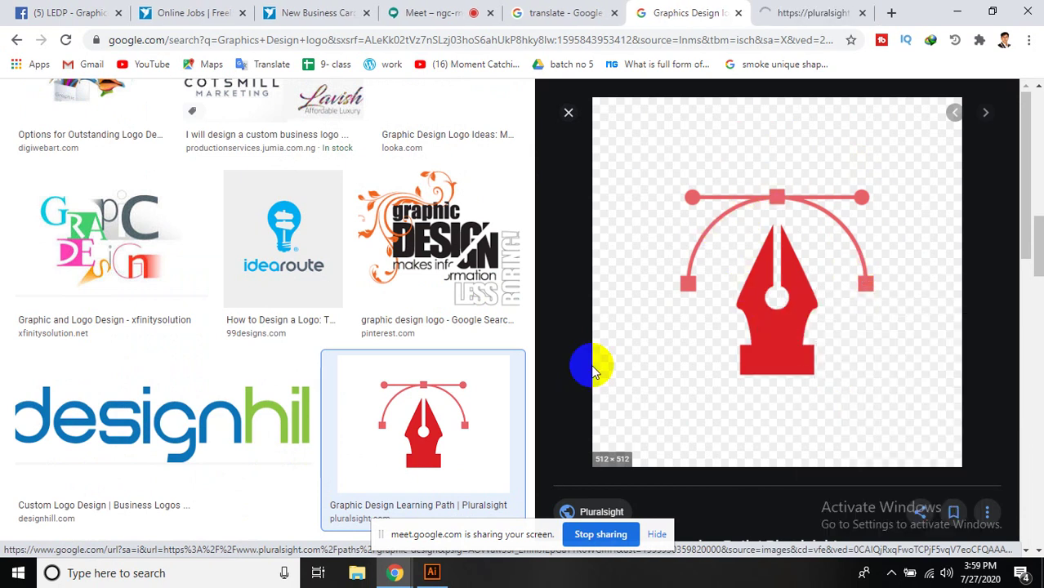
scroll(435, 335, "up", 1)
scroll(435, 335, "up", 2)
scroll(433, 337, "up", 1)
- Preview the CURVE design studio logo and open it in a new tab
left_click(443, 280)
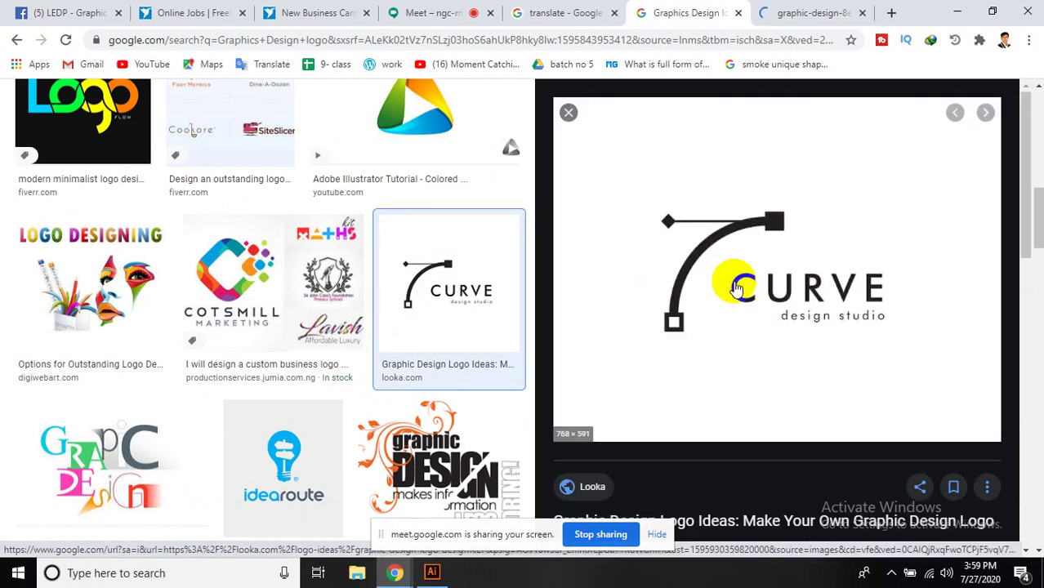
right_click(735, 284)
left_click(776, 397)
scroll(315, 327, "down", 3)
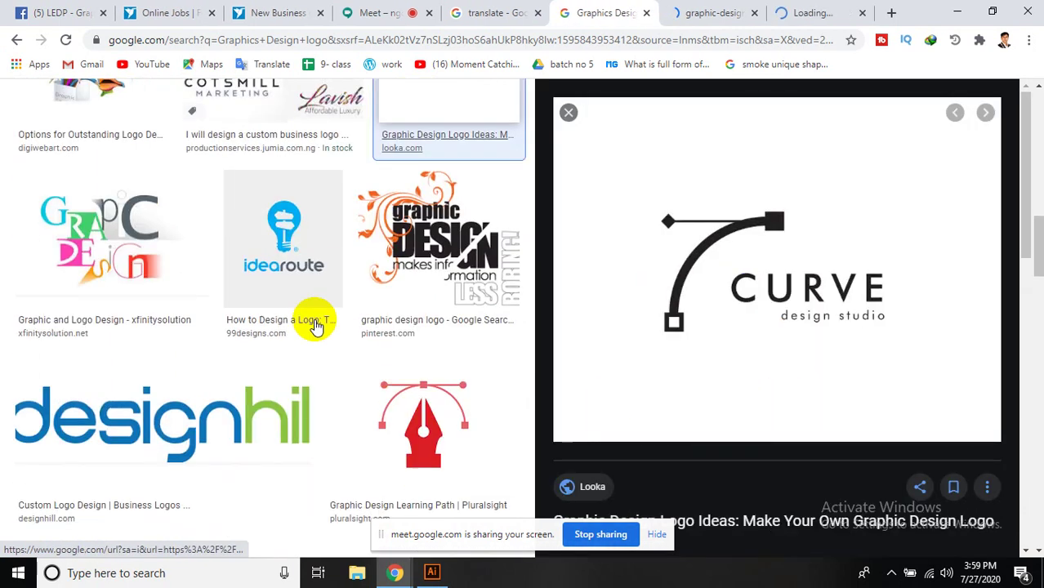
scroll(253, 306, "down", 4)
scroll(257, 302, "down", 3)
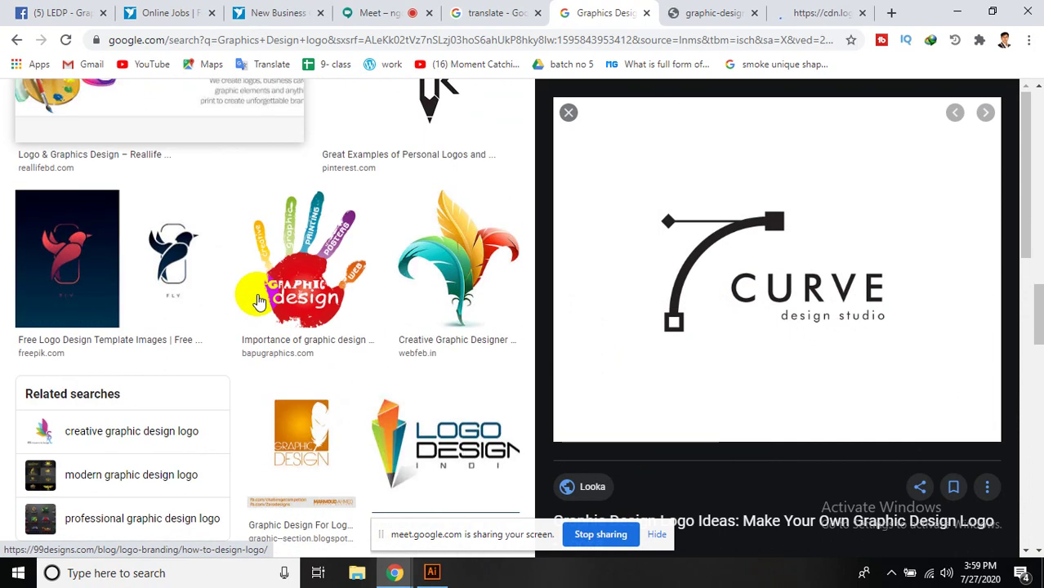
scroll(186, 260, "down", 3)
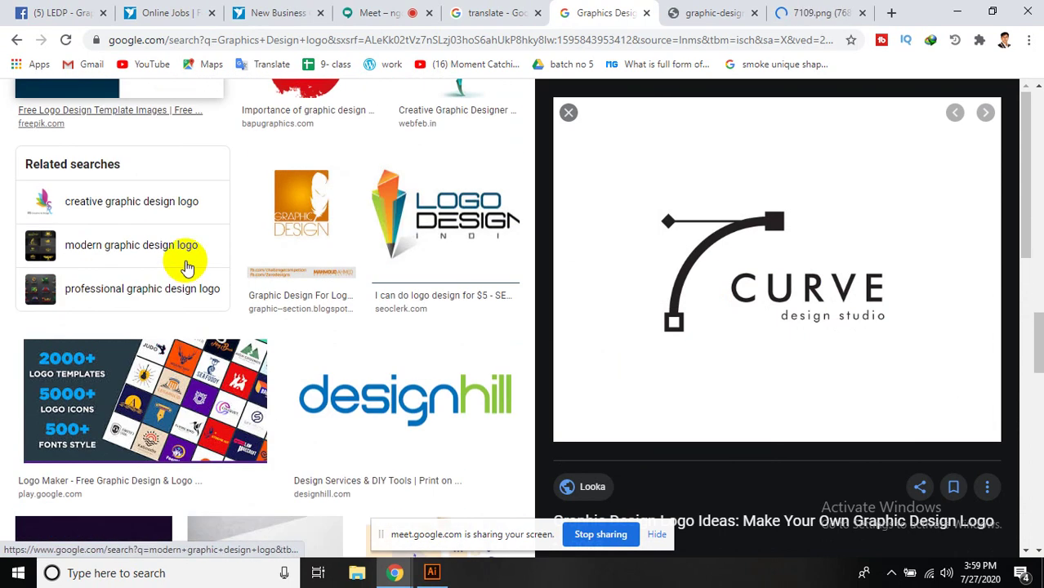
scroll(188, 262, "down", 4)
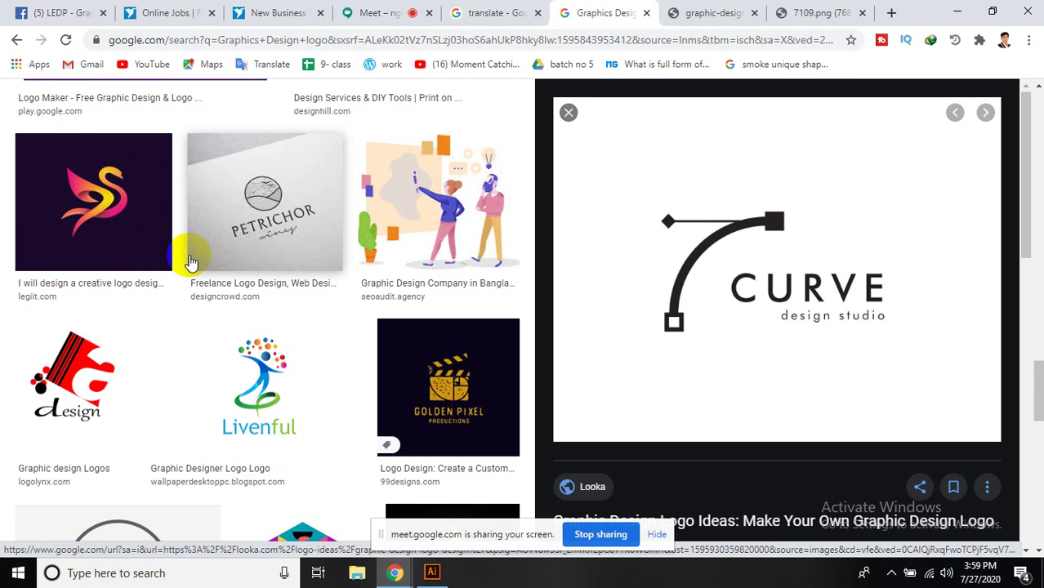
scroll(189, 261, "up", 4)
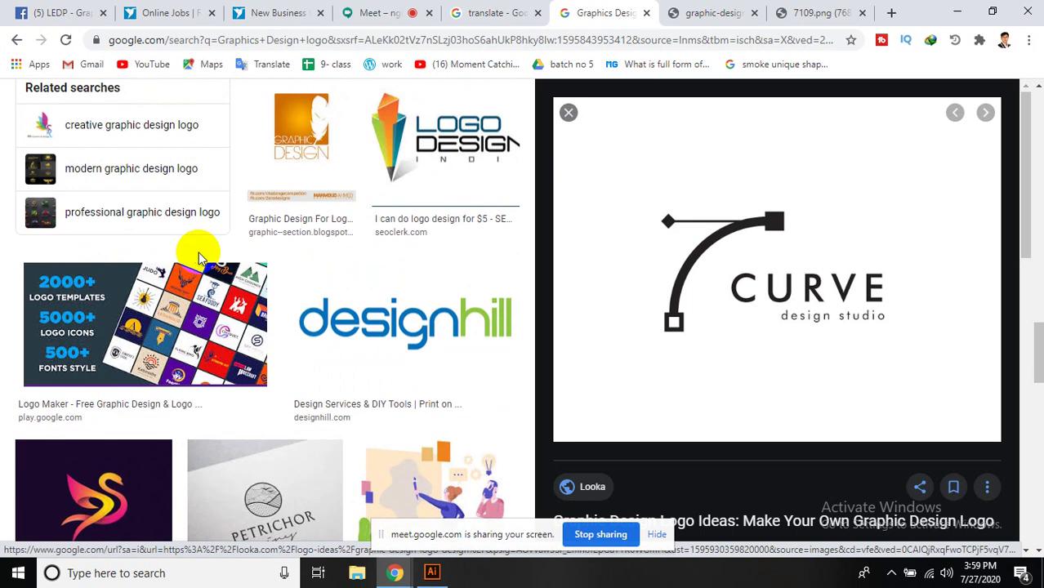
scroll(196, 259, "up", 1)
- Preview the Designhill logo, then open the pixelbazar pen-tool logo in a new tab
left_click(388, 394)
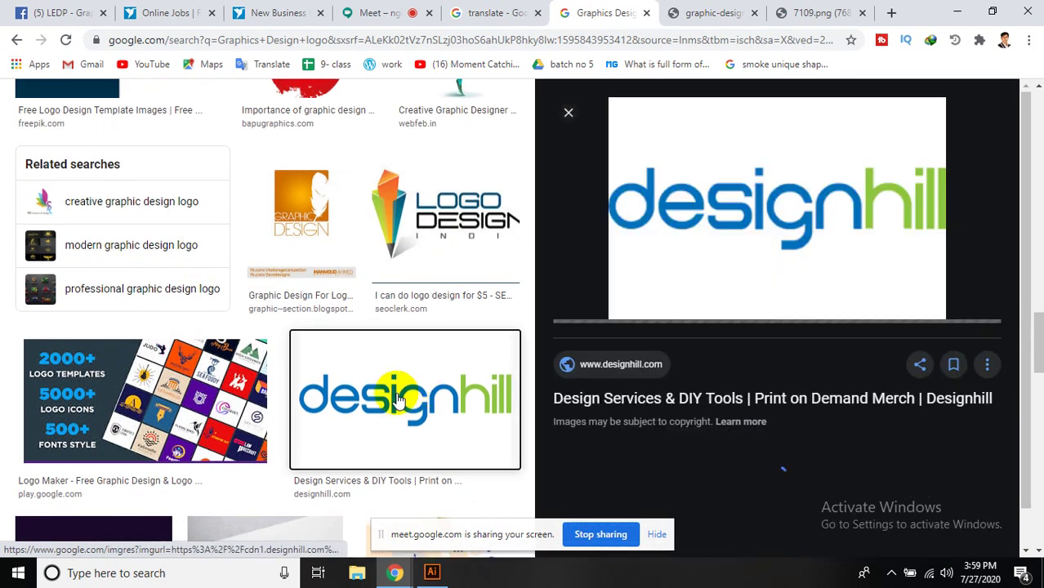
scroll(204, 400, "down", 2)
scroll(196, 341, "down", 5)
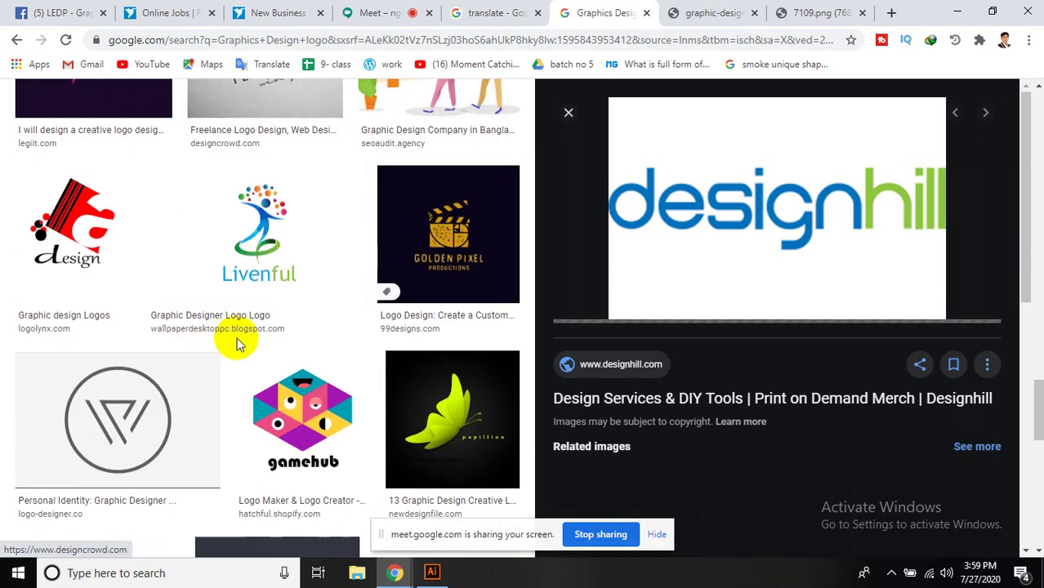
scroll(225, 335, "down", 3)
scroll(215, 340, "down", 2)
scroll(217, 322, "down", 2)
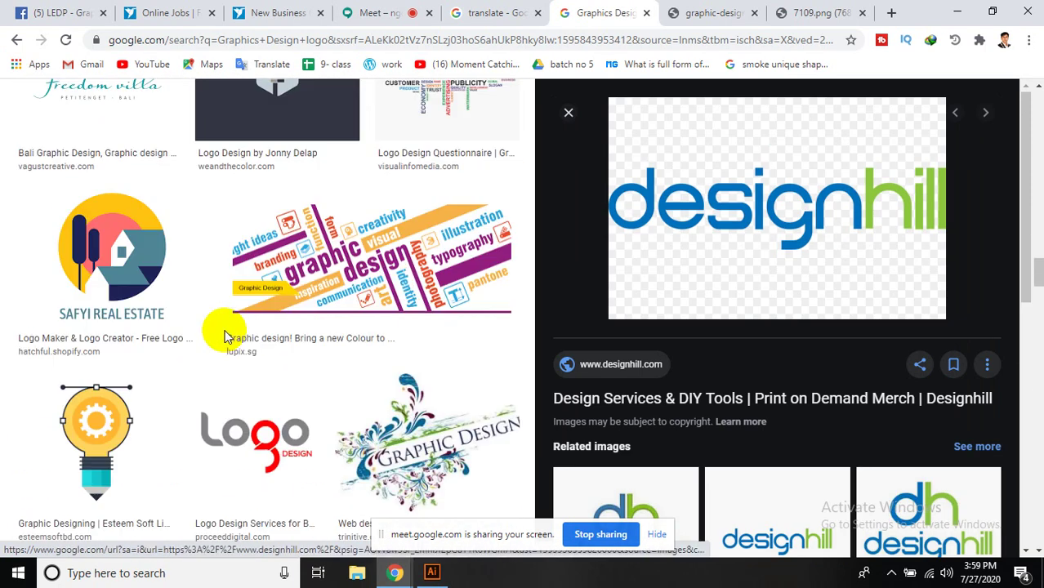
scroll(232, 326, "down", 2)
scroll(228, 331, "down", 2)
scroll(224, 327, "down", 1)
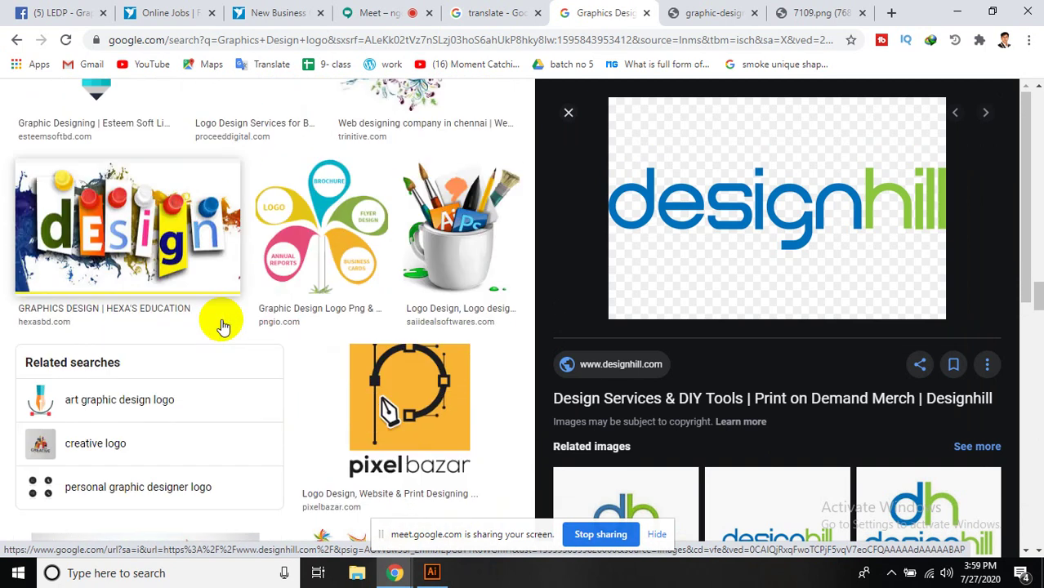
scroll(222, 318, "down", 1)
left_click(413, 331)
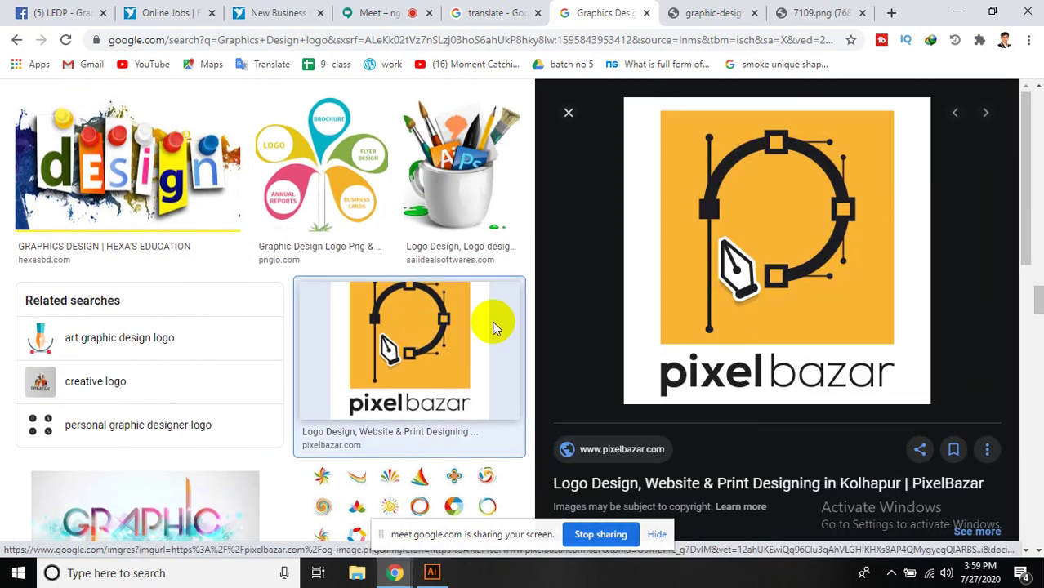
right_click(800, 287)
left_click(863, 406)
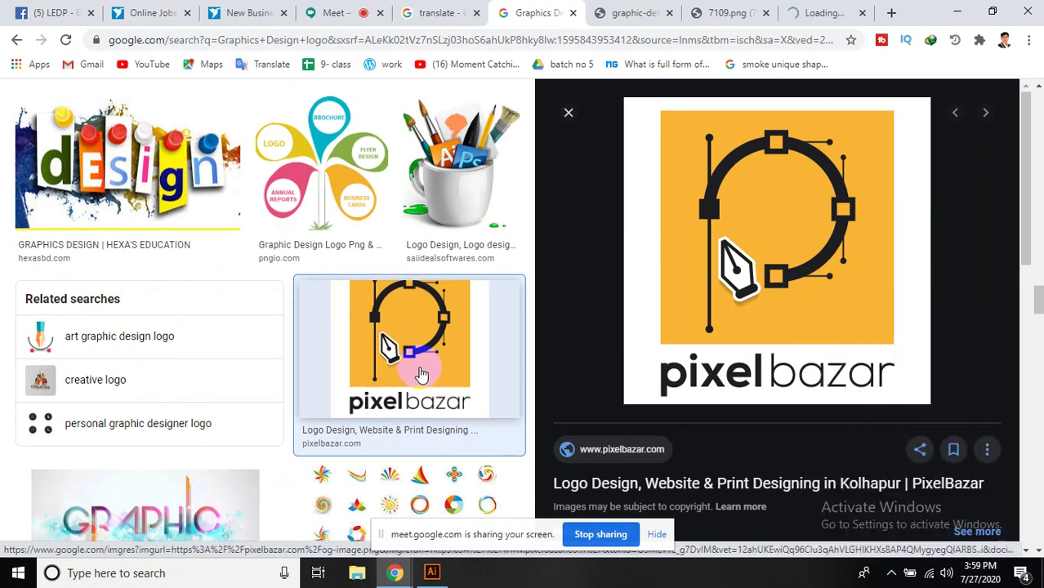
scroll(422, 374, "down", 4)
scroll(392, 364, "down", 2)
scroll(379, 362, "down", 2)
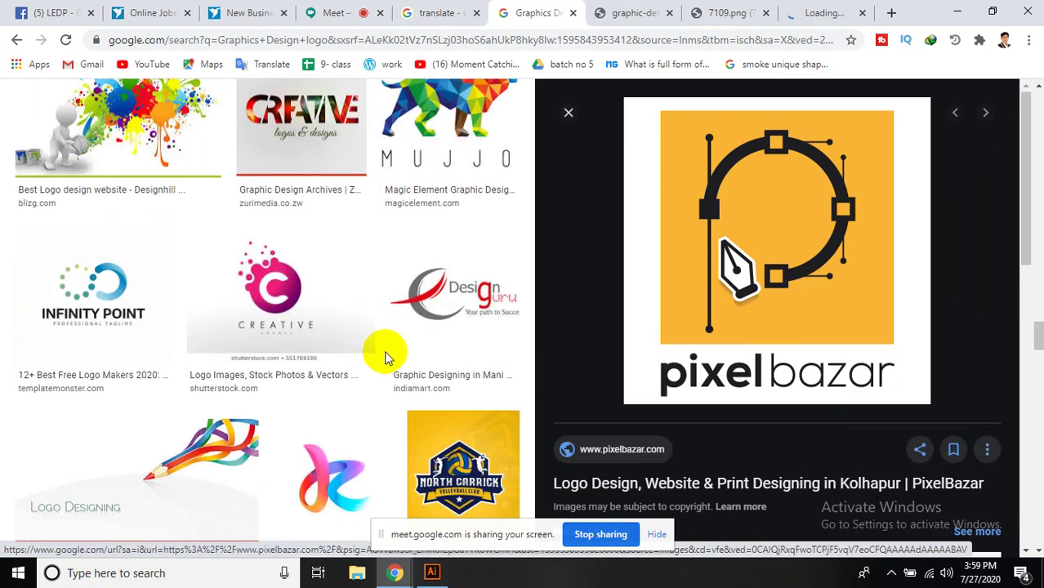
- Look through the newly opened image tabs, then return to the Graphics Design results
left_click(625, 12)
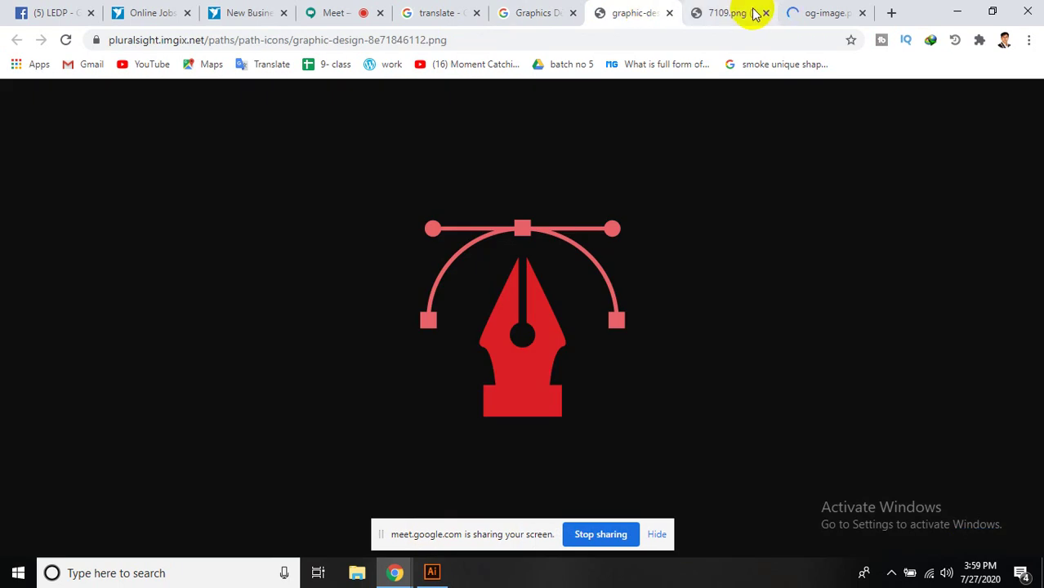
left_click(755, 14)
left_click(811, 12)
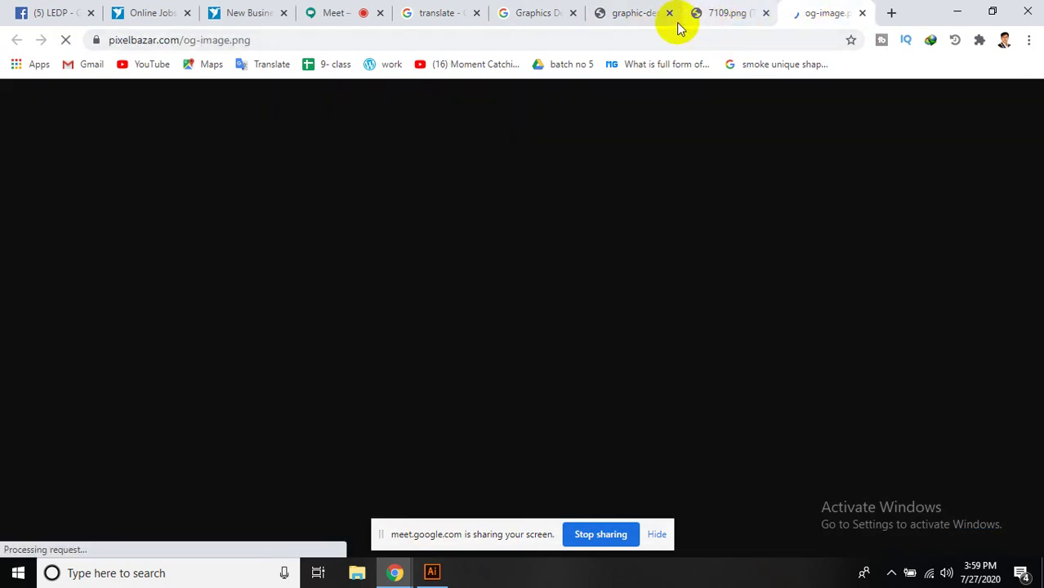
left_click(527, 12)
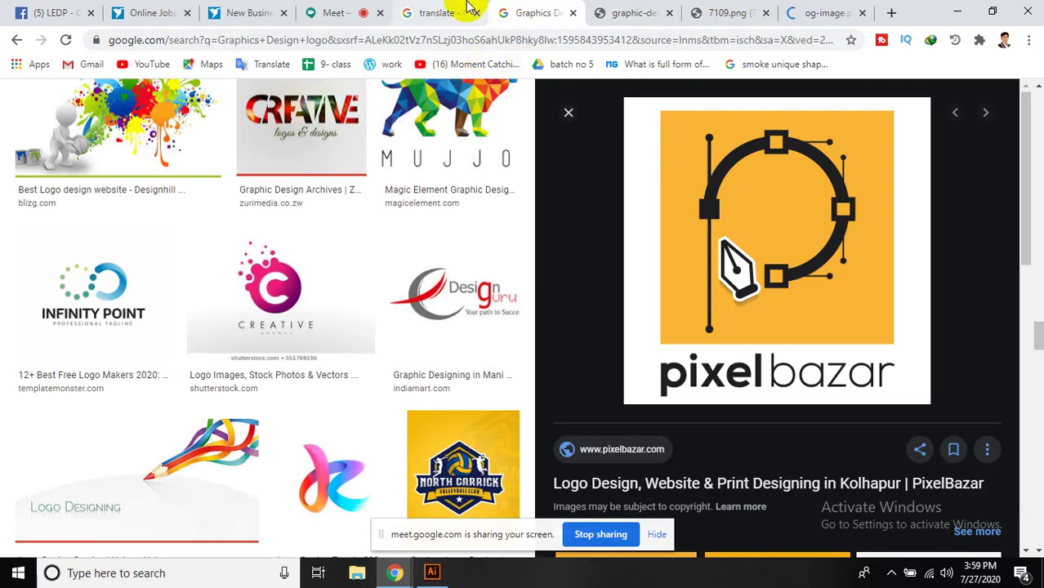
- Search Google in a new tab for 'Photo & Video Graphy' from the translation, adding 'log'
left_click(445, 11)
left_click(192, 358)
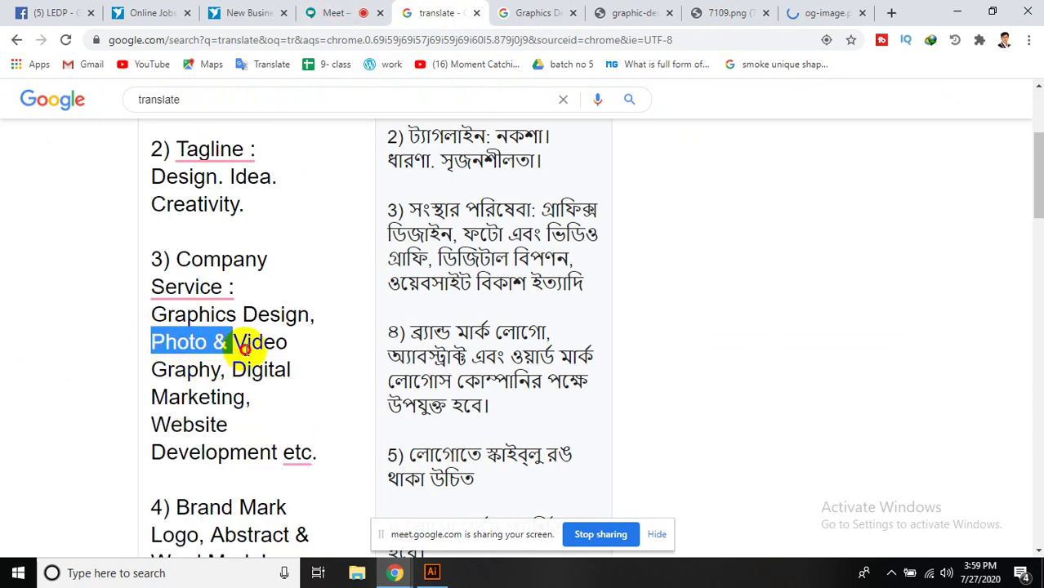
left_click_drag(280, 343, 226, 365)
key("ctrl+c")
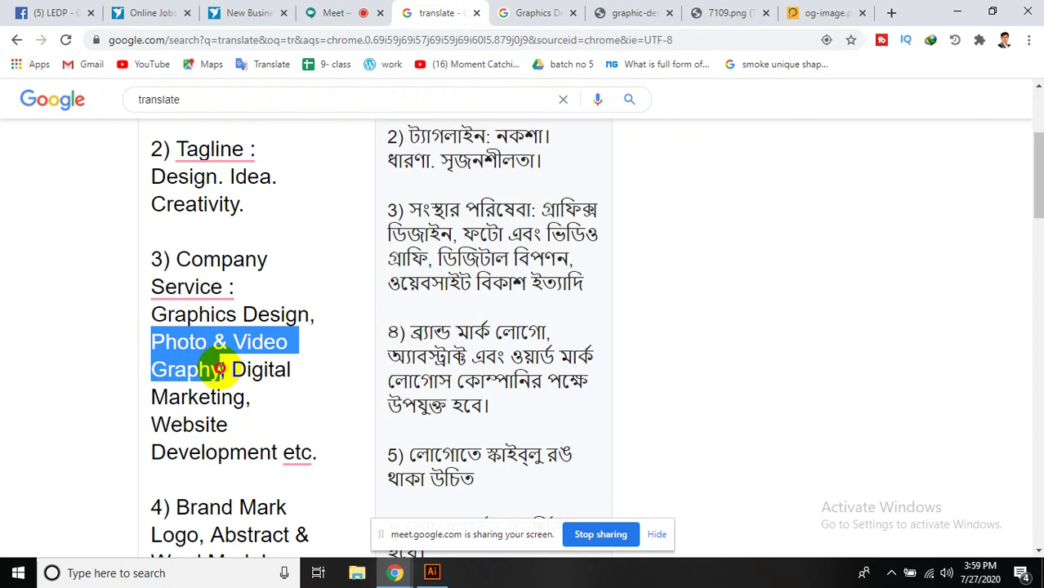
left_click(892, 13)
key("ctrl+v")
key("Return")
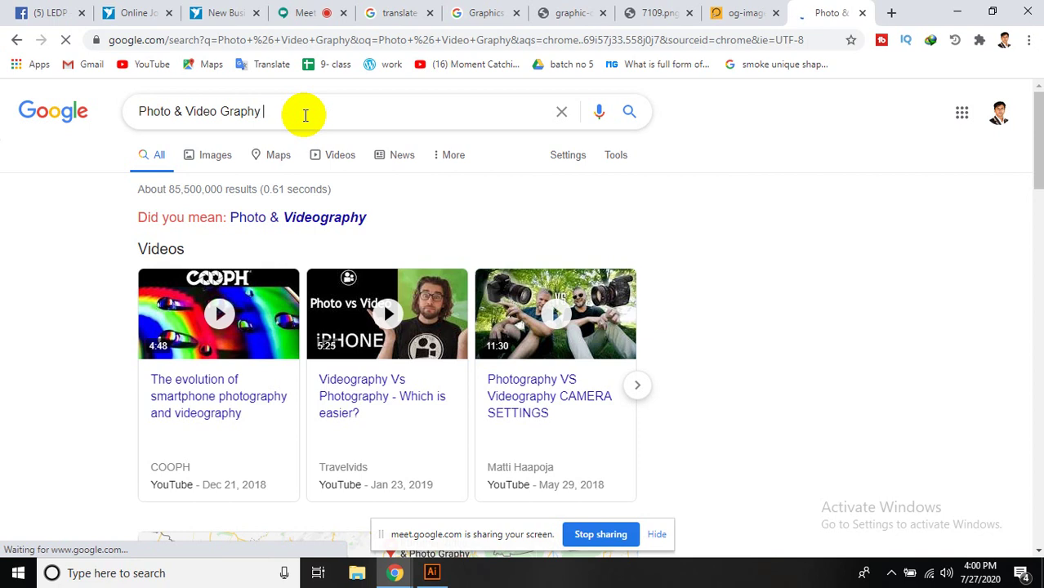
type("log")
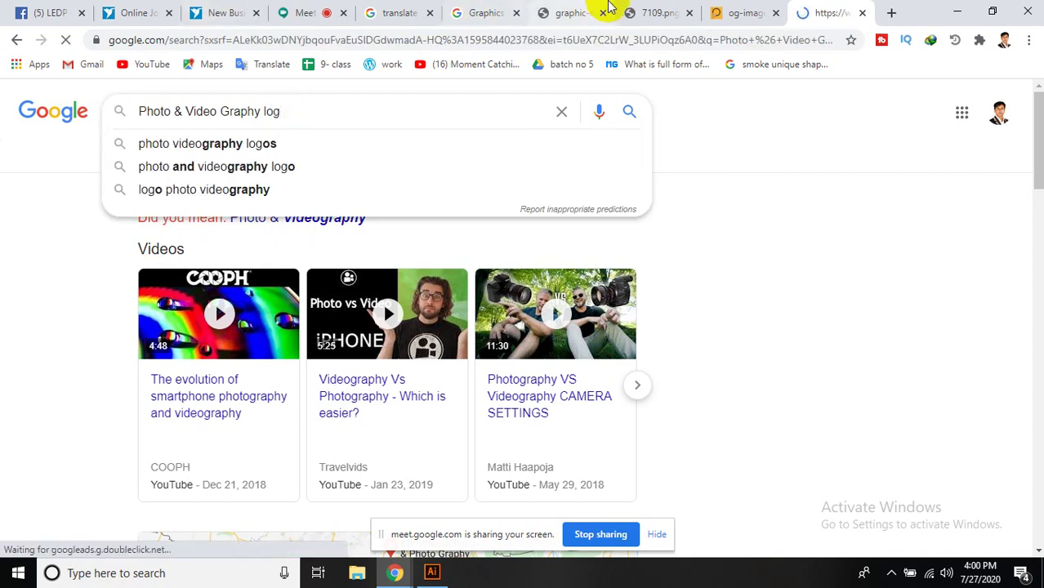
left_click(608, 7)
- Save the red pen-tool icon into the Desktop folder 27-7-2020
right_click(579, 208)
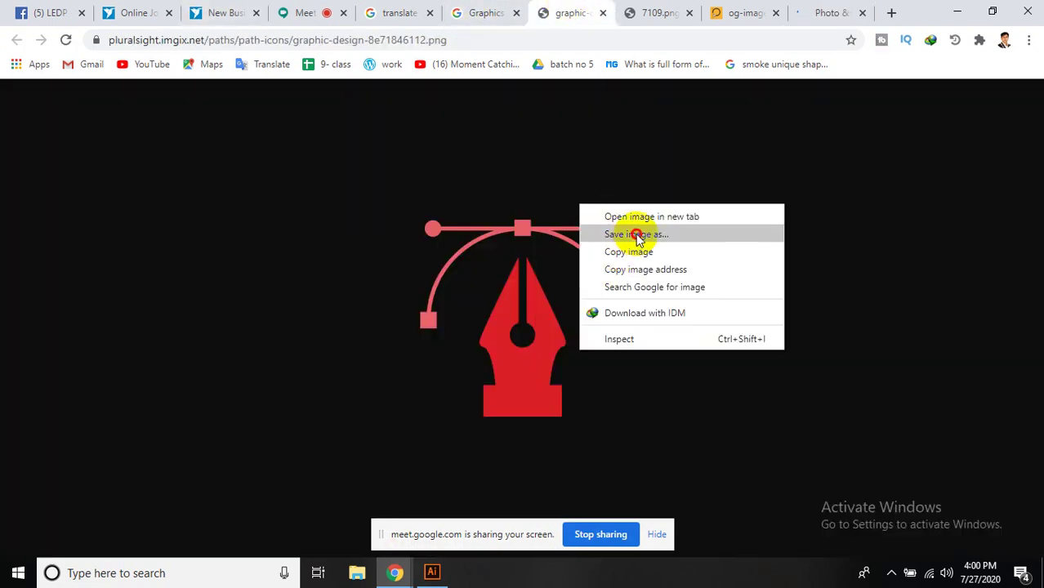
left_click(616, 235)
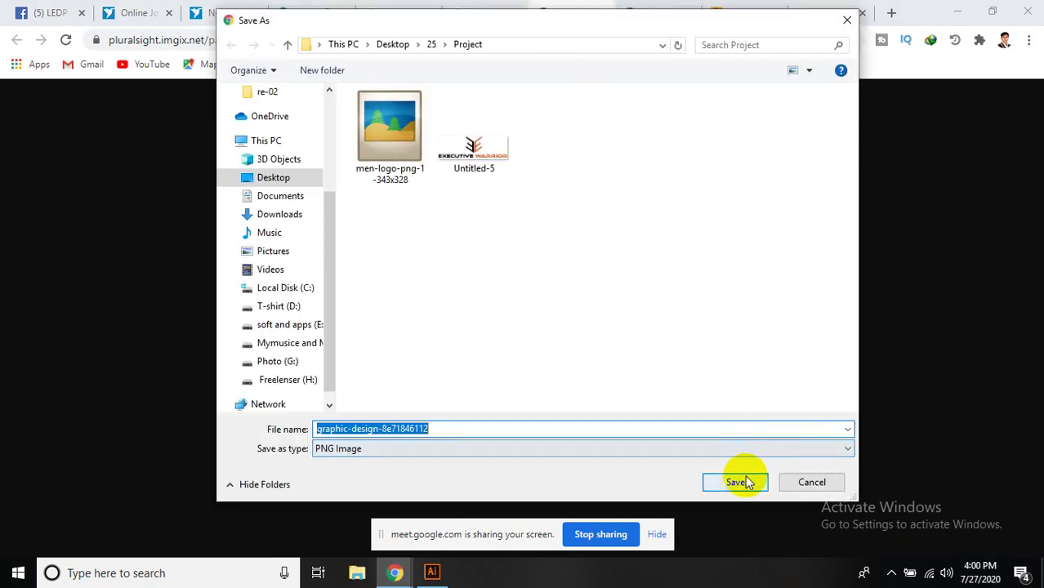
left_click(307, 180)
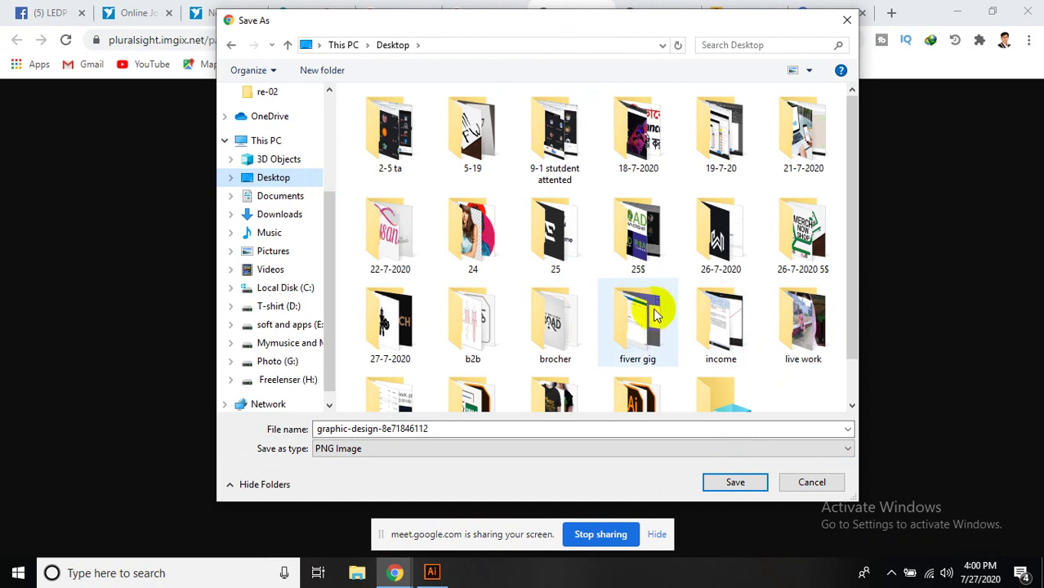
left_click(423, 341)
double_click(423, 341)
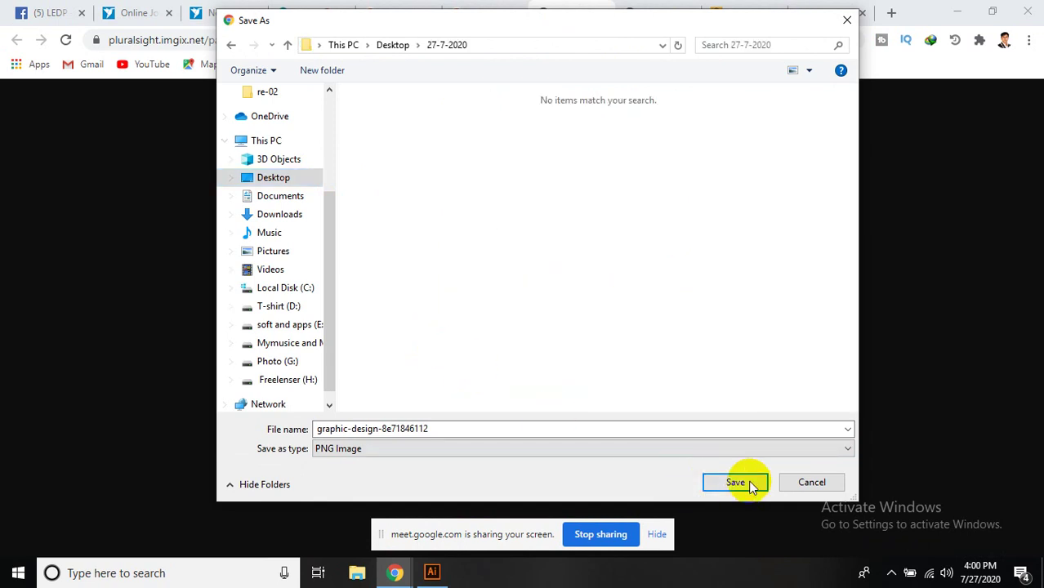
left_click(735, 482)
- Save the CURVE logo as 7109.png in the same folder
left_click(679, 10)
right_click(574, 243)
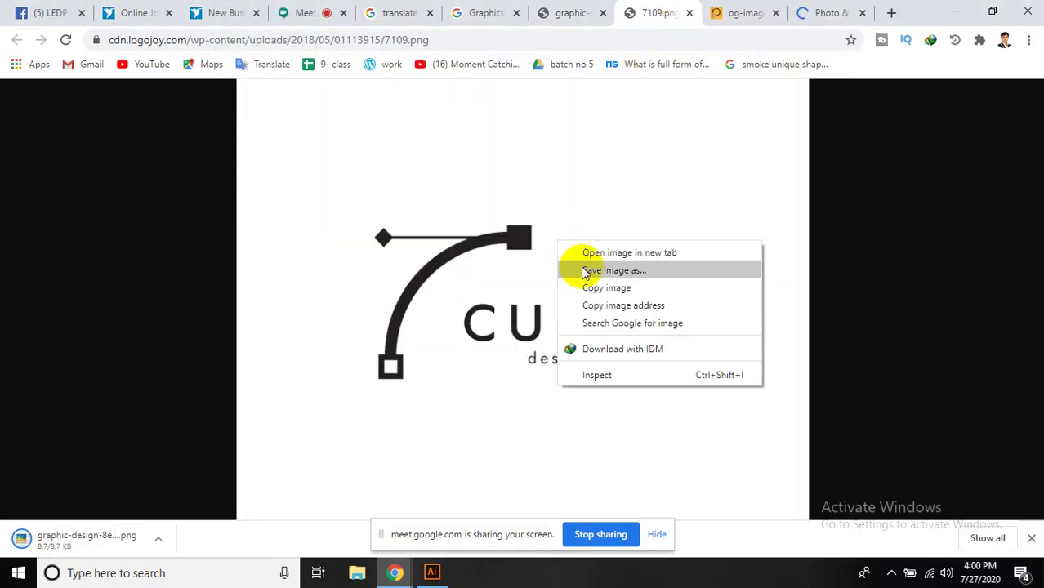
left_click(589, 271)
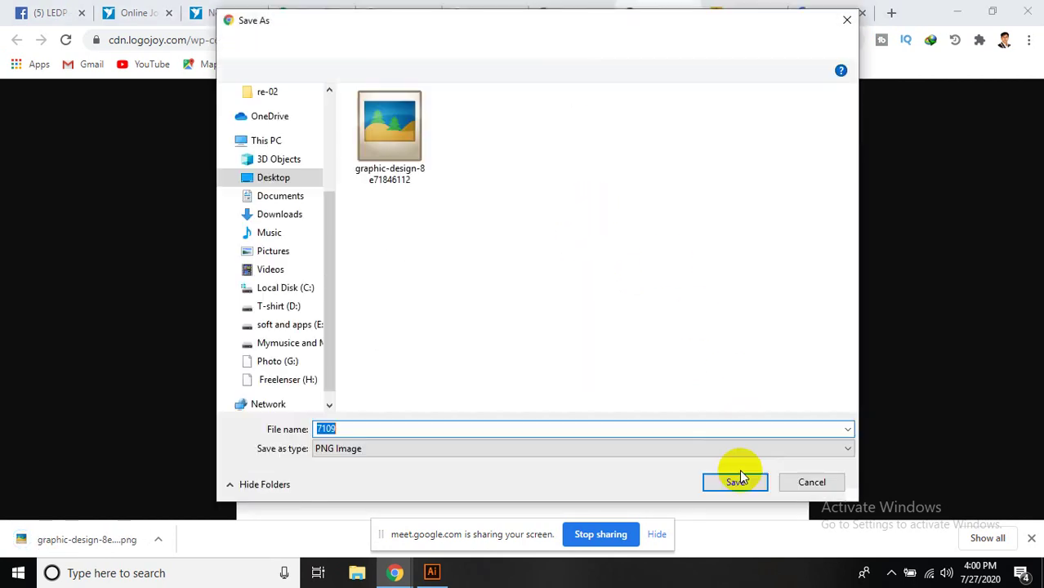
left_click(735, 482)
- Save the pixelbazar logo as og-image.png in the same folder
left_click(742, 12)
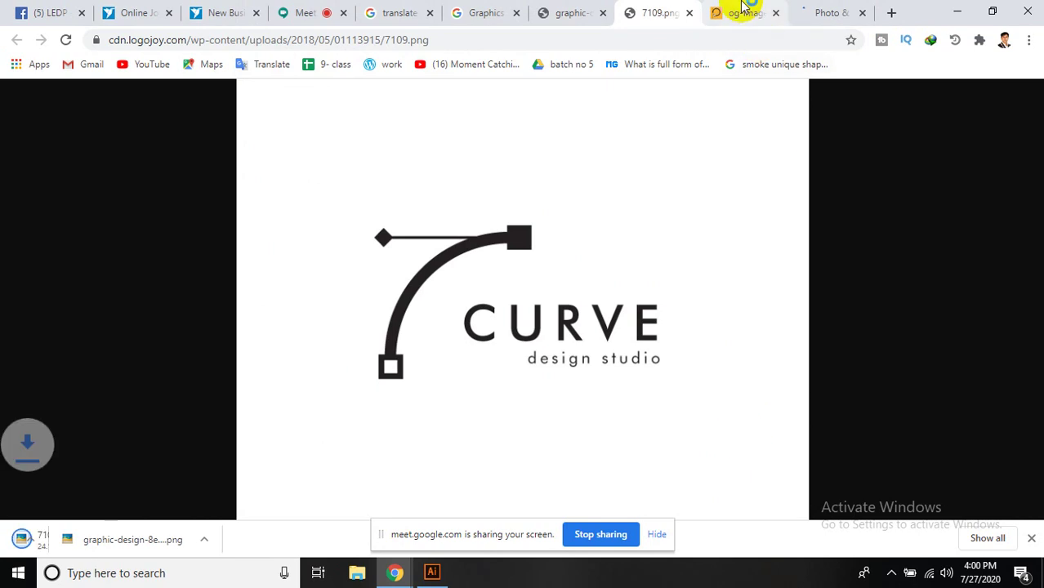
right_click(606, 180)
left_click(645, 207)
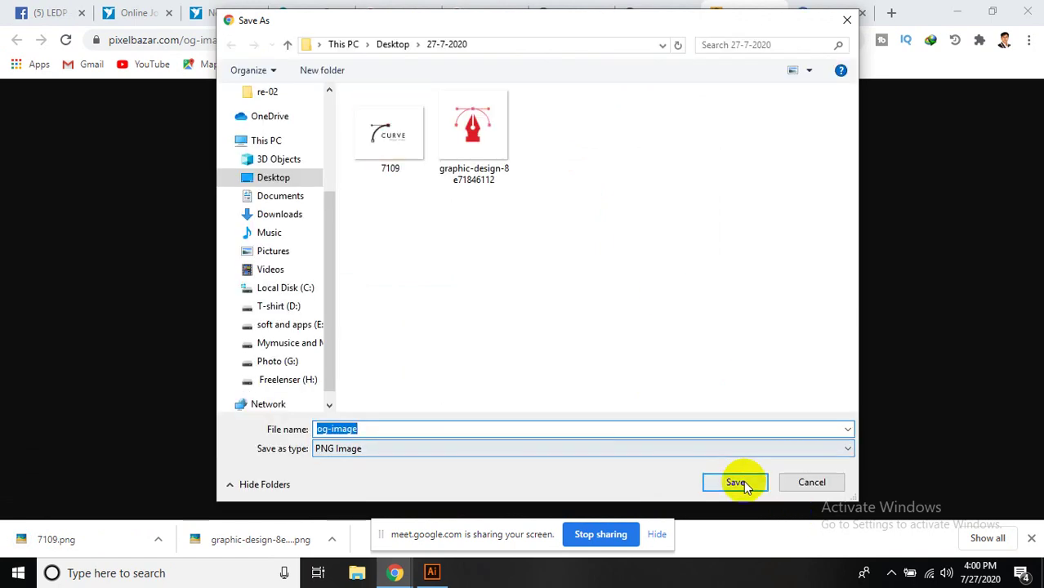
left_click(735, 482)
left_click(828, 12)
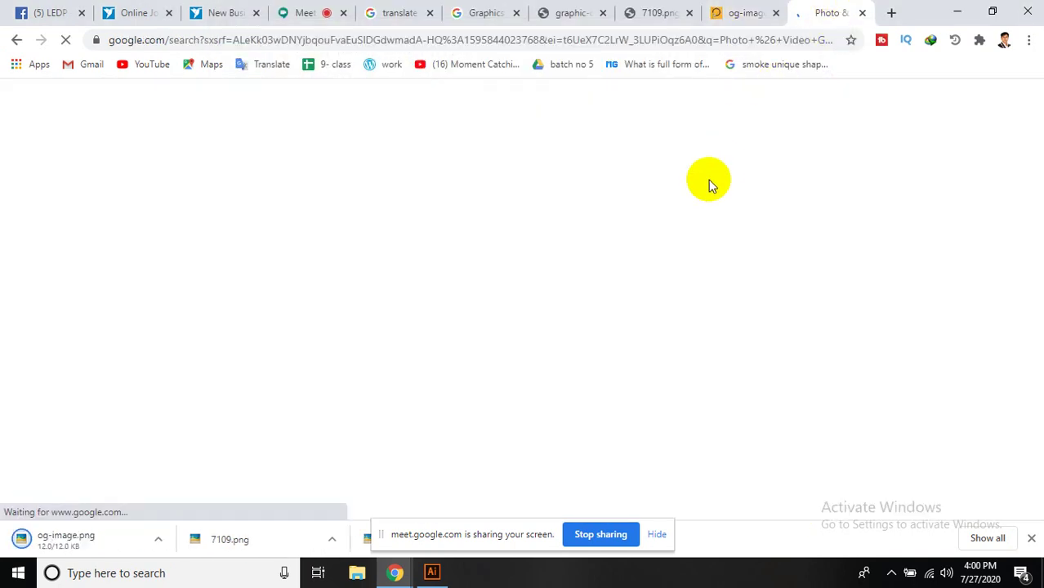
- Scroll through the Photo & Videography logo results to view the camera and videography logos
scroll(456, 310, "down", 2)
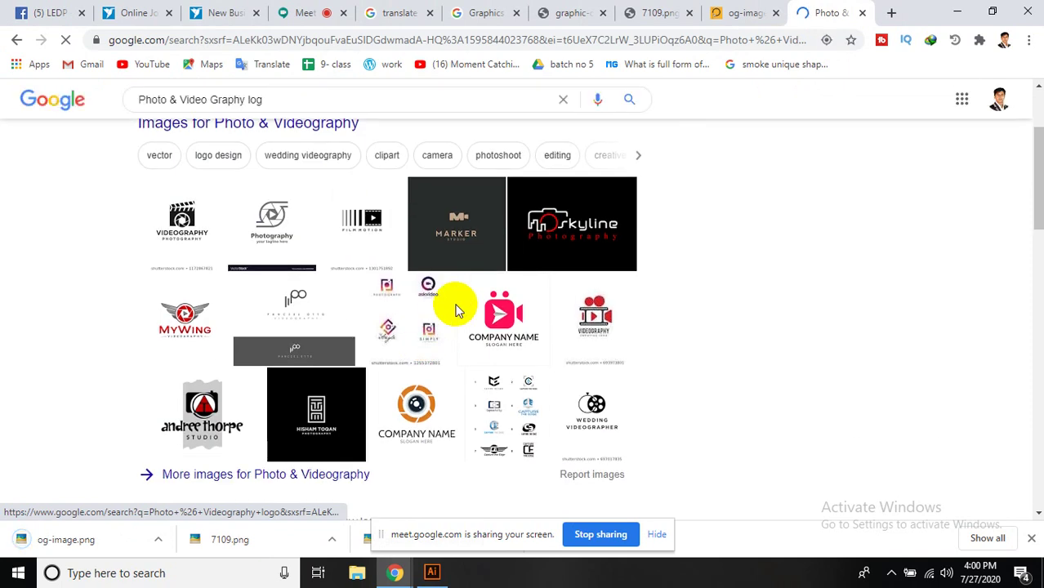
scroll(417, 285, "up", 2)
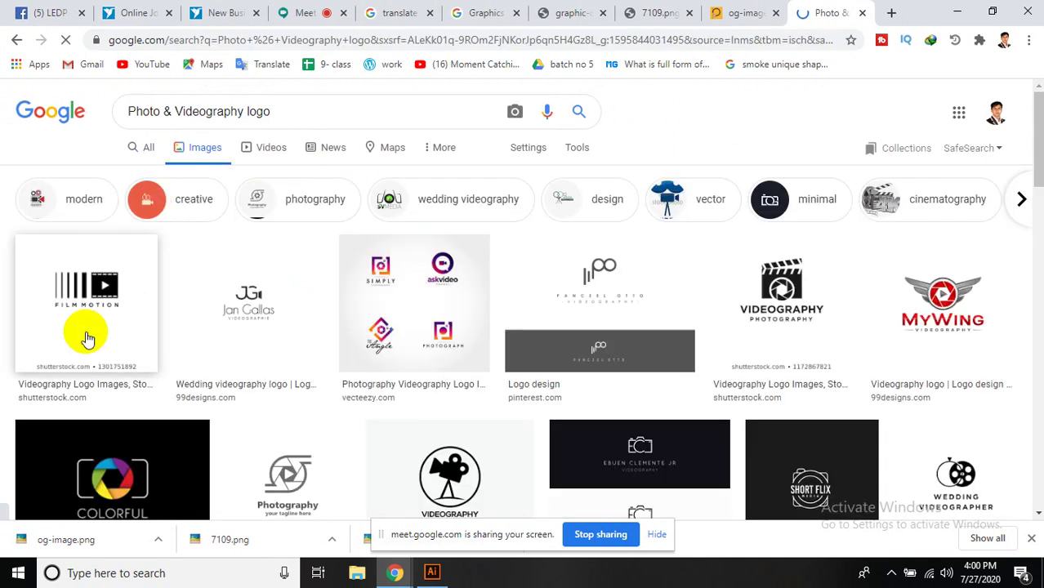
scroll(89, 338, "down", 1)
scroll(91, 335, "down", 1)
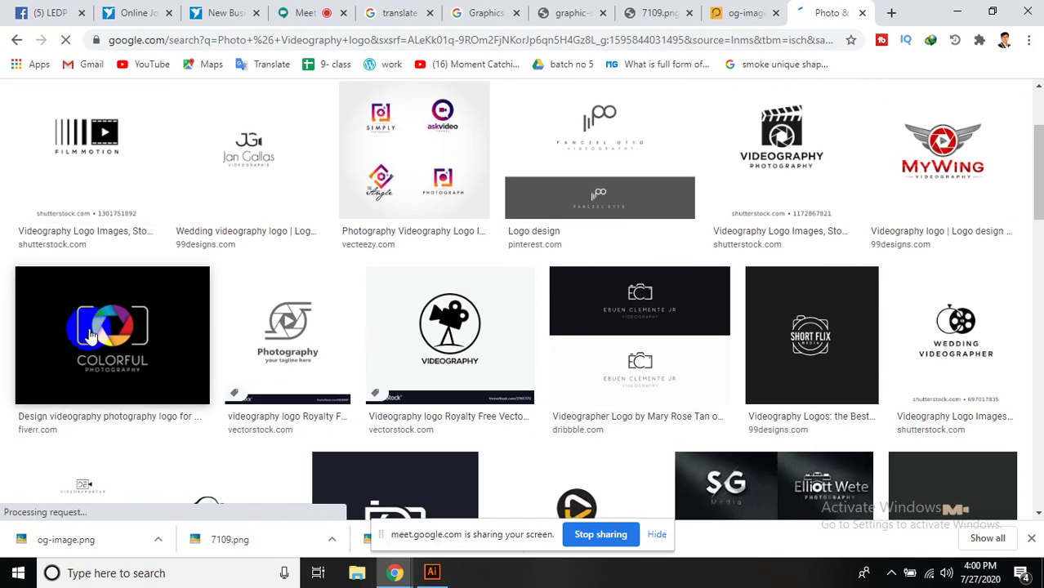
scroll(92, 334, "down", 2)
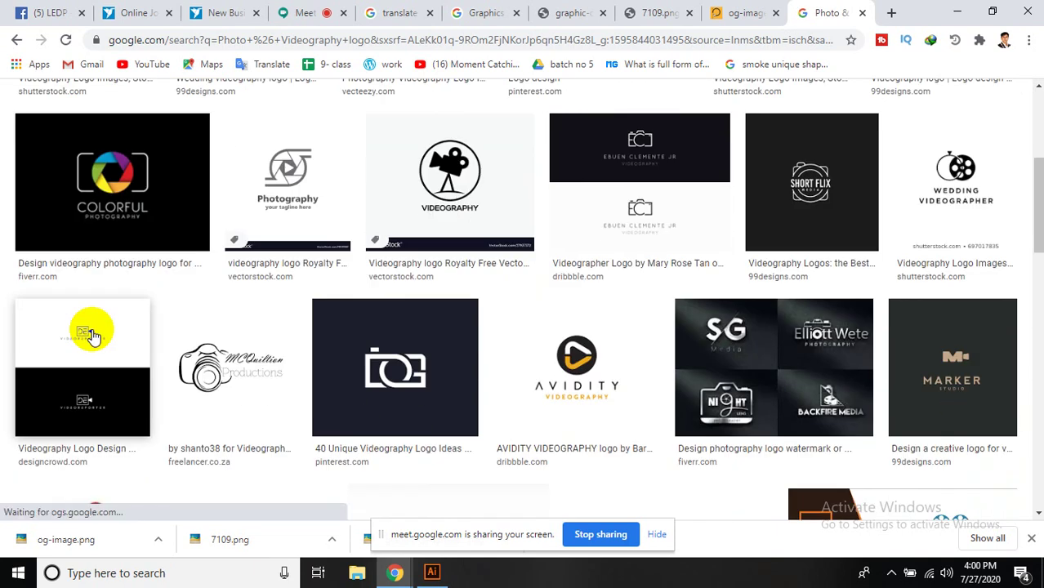
scroll(92, 334, "down", 2)
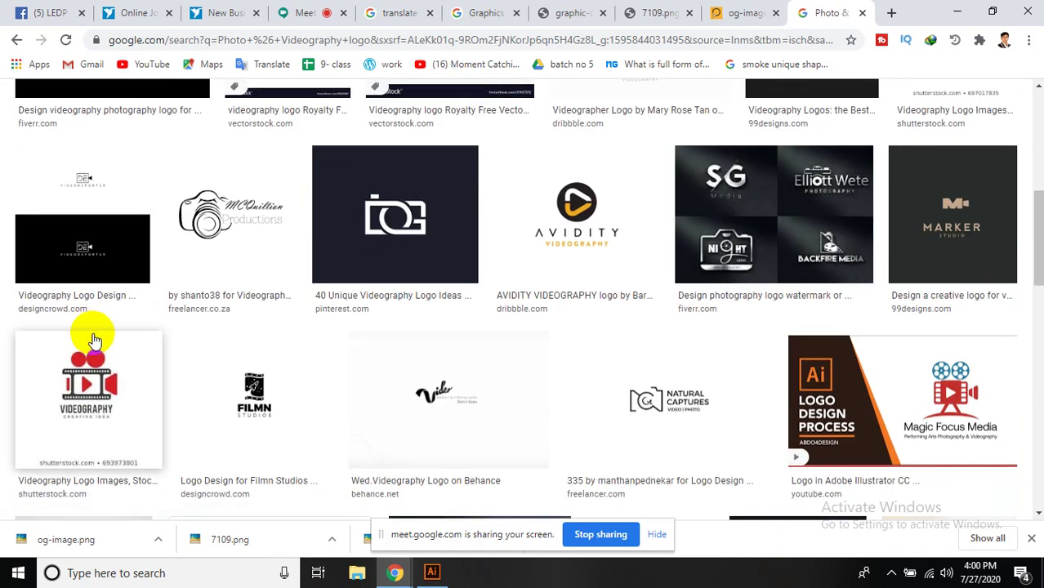
scroll(95, 340, "down", 1)
scroll(95, 341, "down", 2)
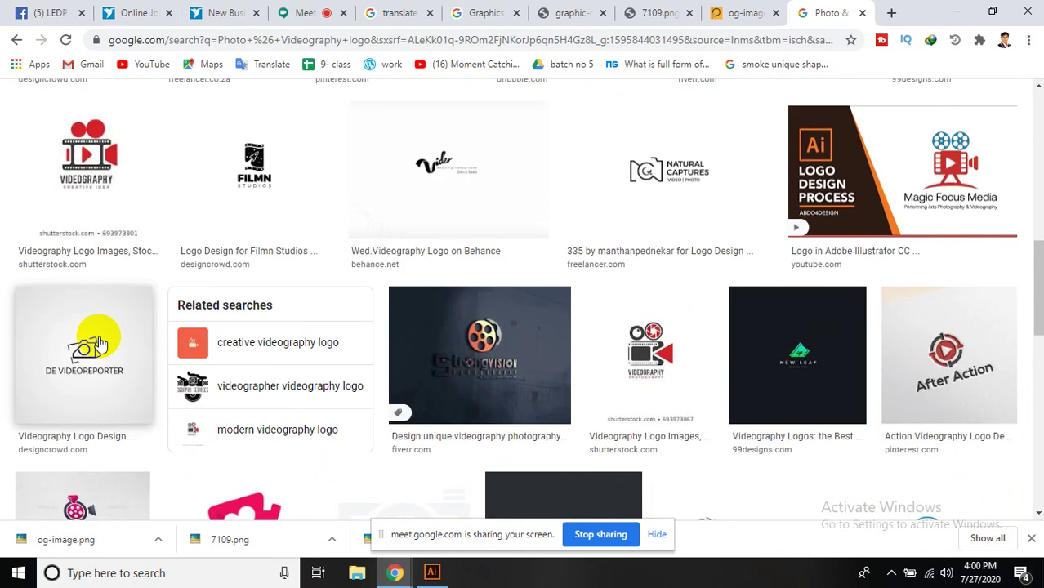
scroll(96, 344, "down", 2)
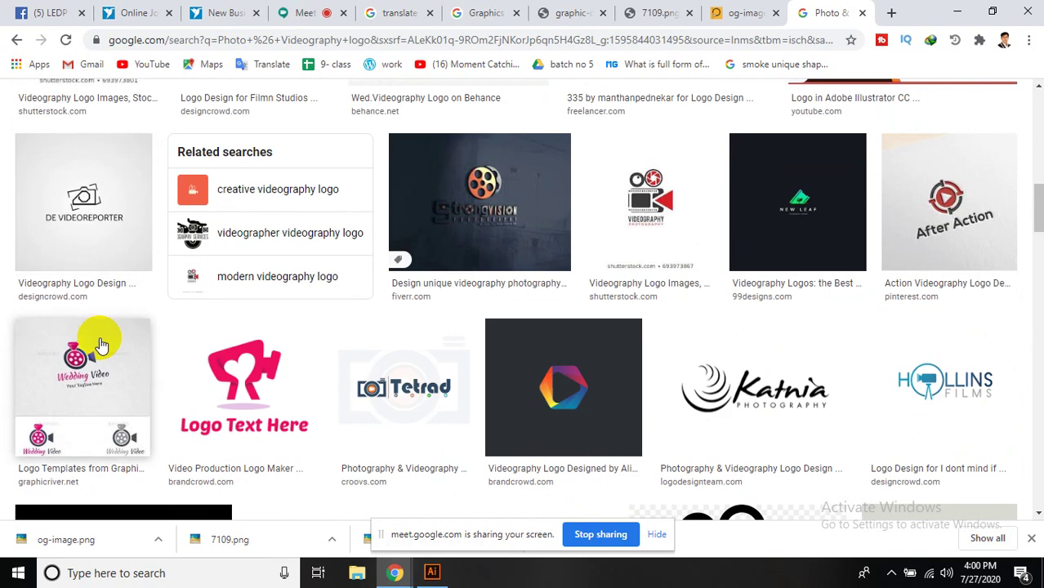
scroll(102, 345, "down", 3)
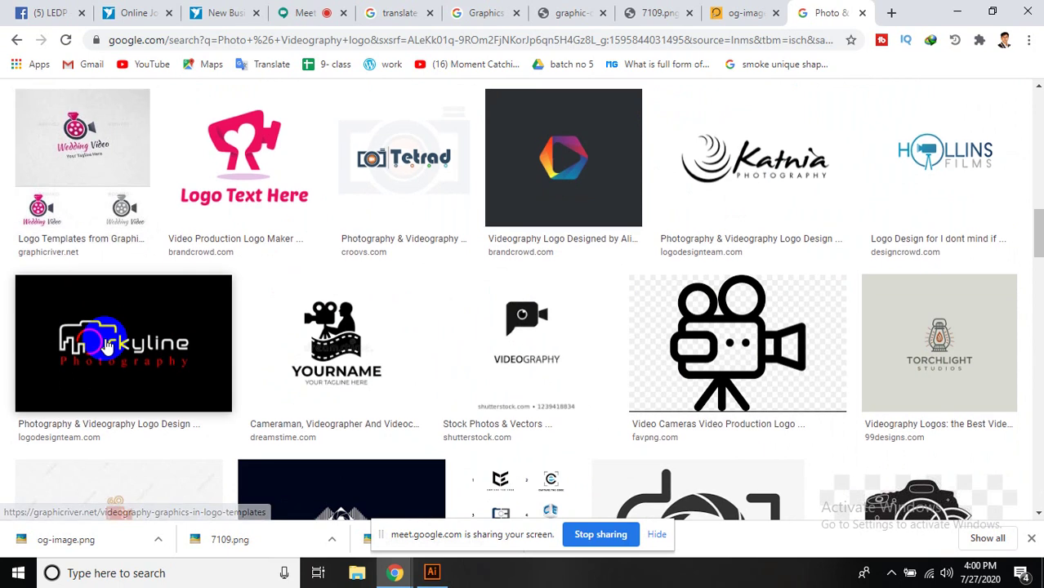
scroll(111, 347, "down", 3)
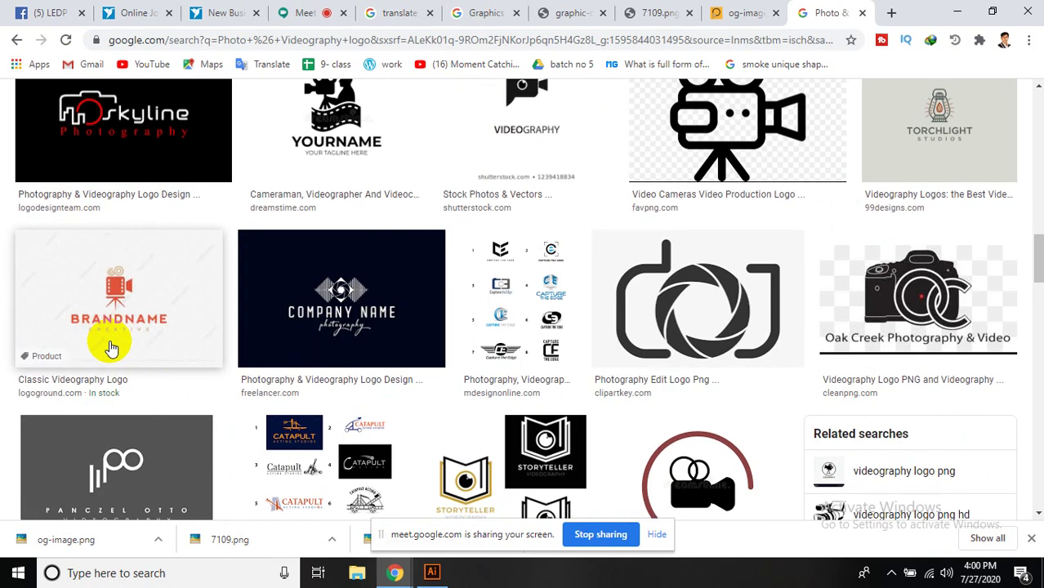
- Close the pen-nib, CURVE and pixelbazar image tabs
left_click(607, 14)
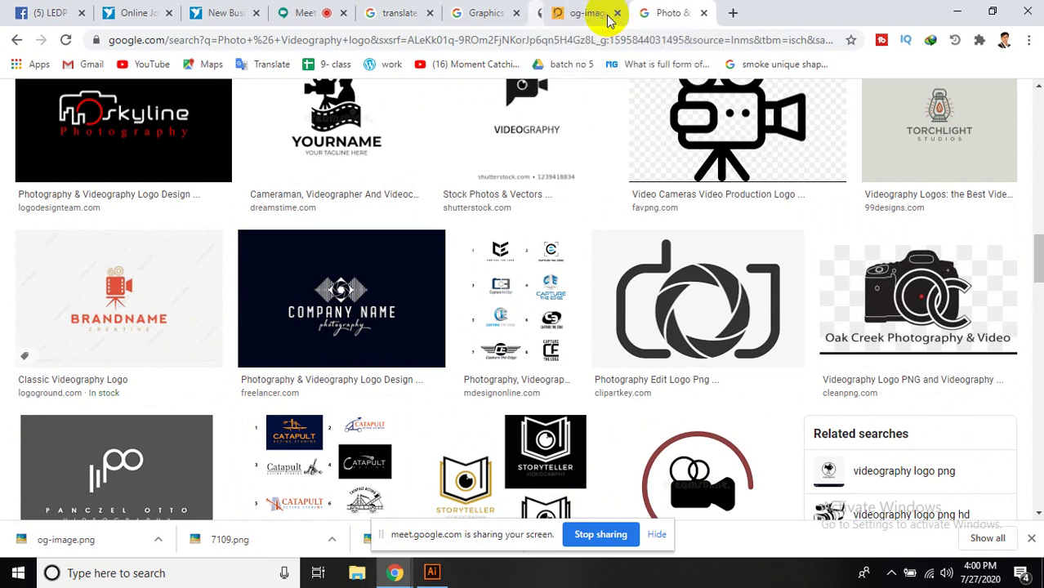
left_click(601, 14)
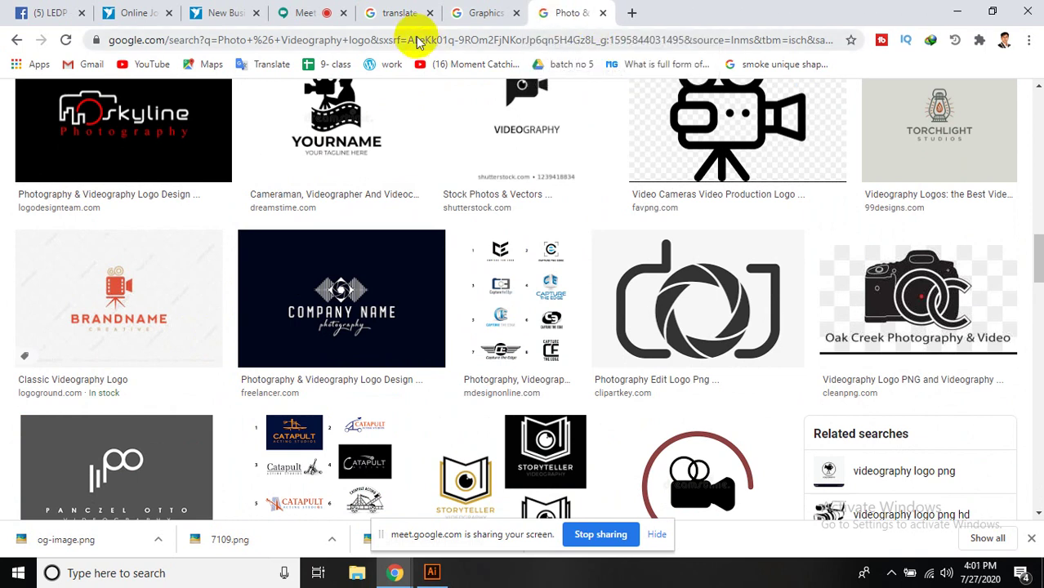
left_click(456, 11)
left_click(406, 8)
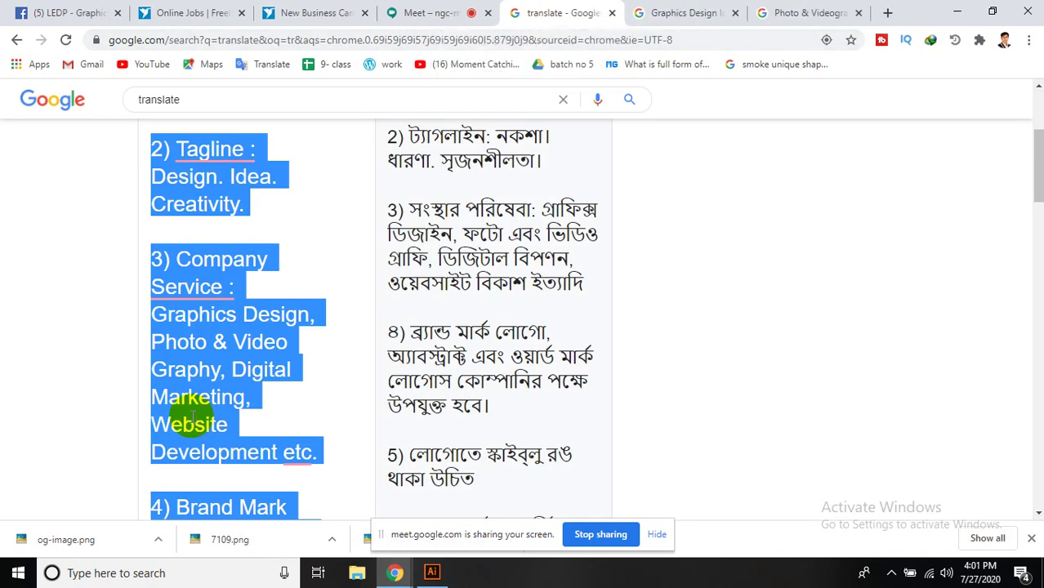
- Select 'Digital Marketing' in the translated brief and go back to the Graphics Design logo results
left_click(167, 396)
left_click_drag(236, 368, 250, 387)
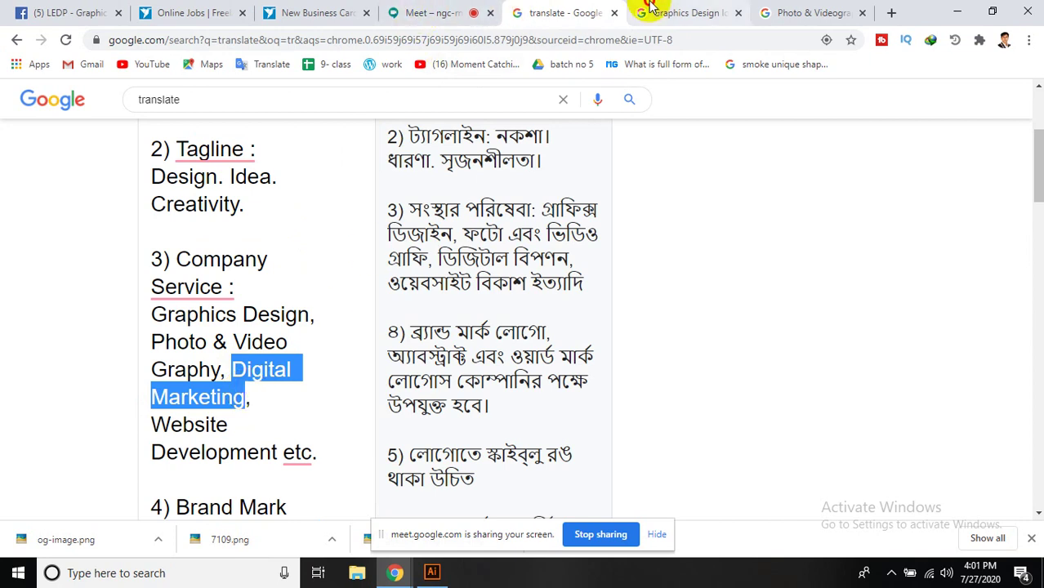
left_click(686, 12)
scroll(342, 222, "up", 5)
scroll(341, 223, "up", 5)
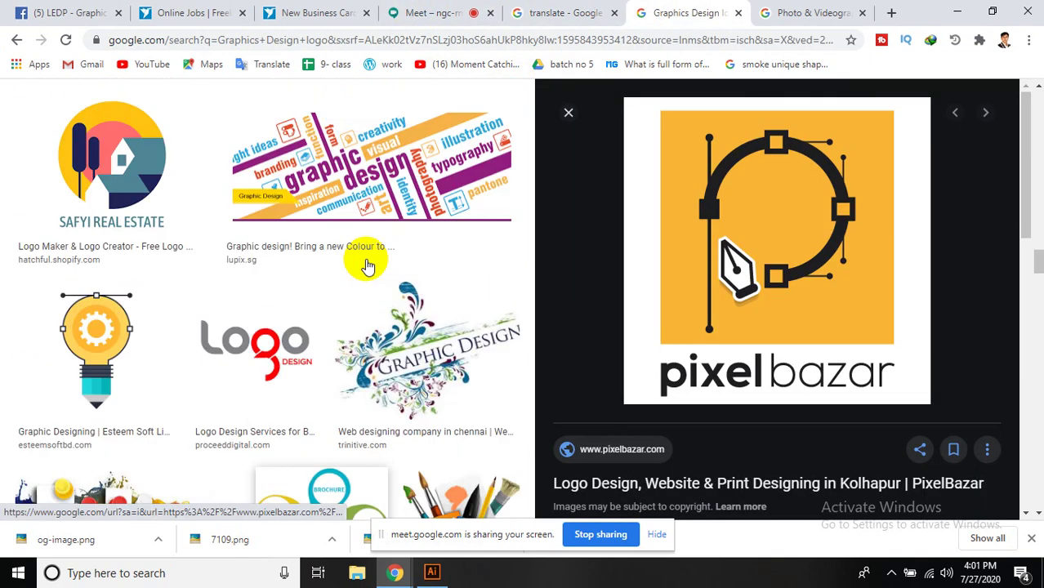
scroll(363, 262, "up", 5)
left_click_drag(1036, 196, 1028, 93)
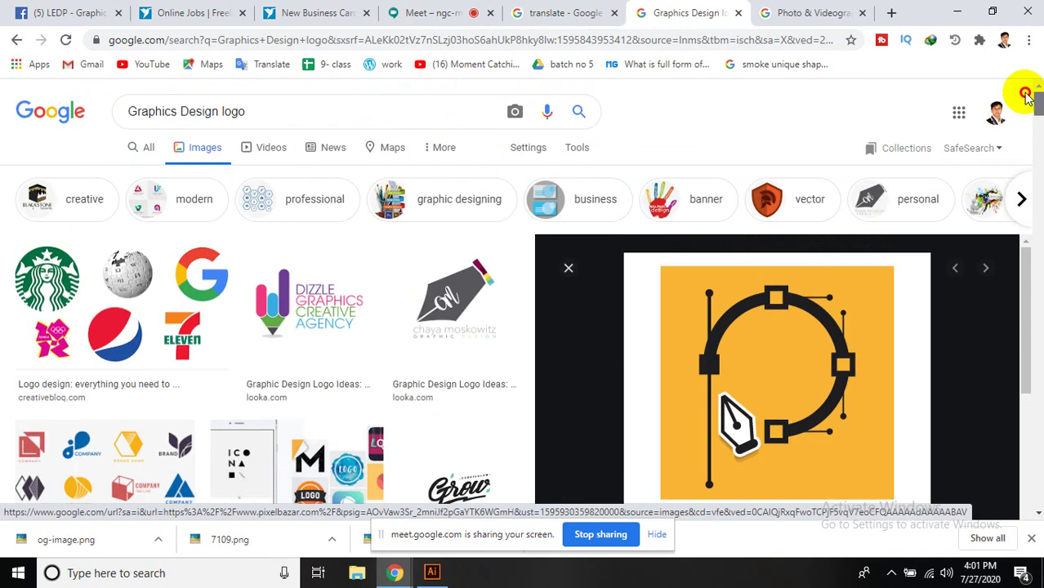
- Replace 'Graphics Design' with 'Digital Marketing' in the logo image search and run it
left_click_drag(220, 110, 112, 105)
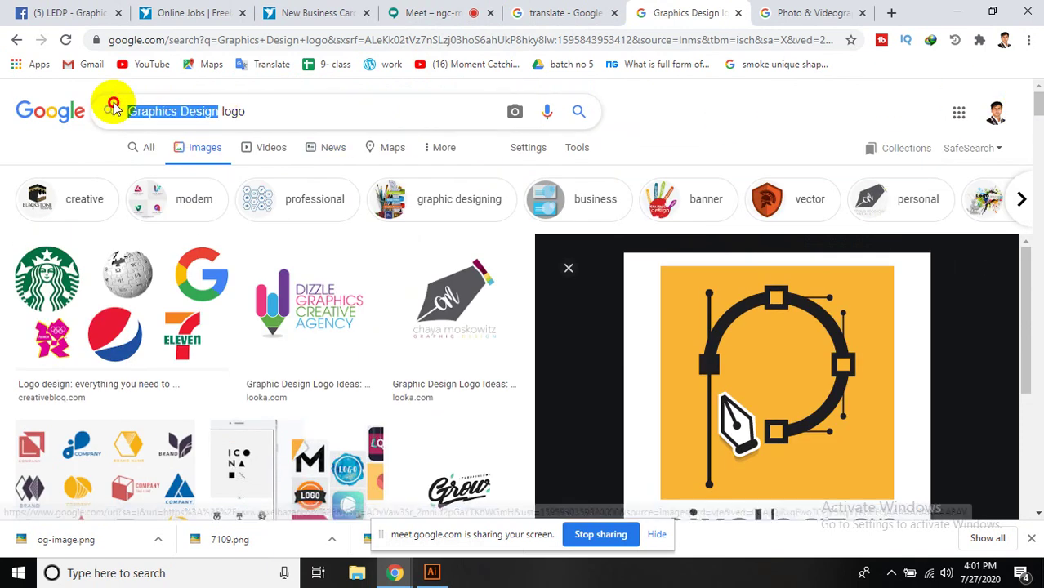
type("Digital Marketing")
key("Return")
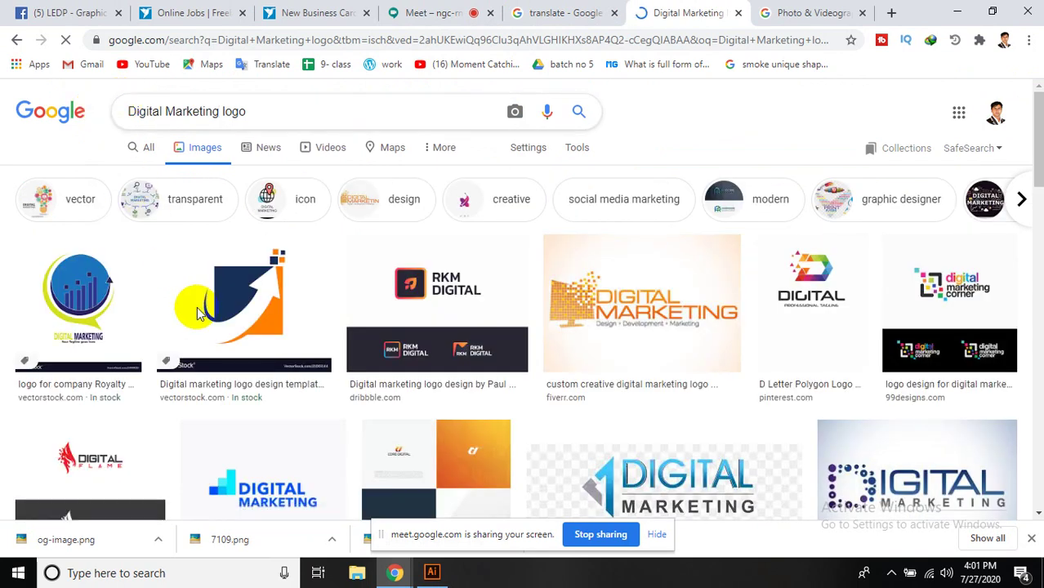
scroll(245, 364, "down", 1)
scroll(275, 412, "down", 1)
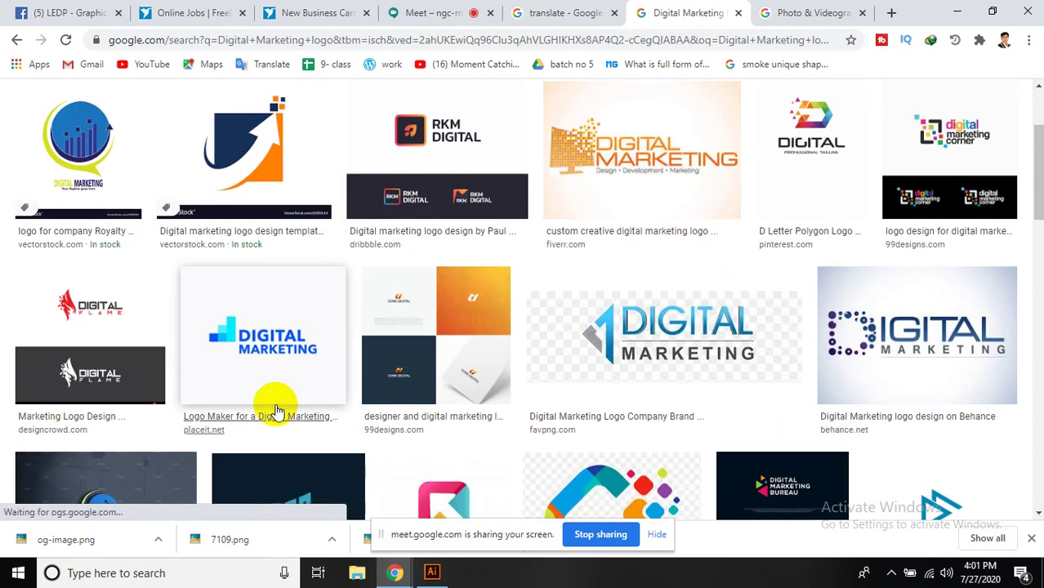
scroll(274, 416, "down", 3)
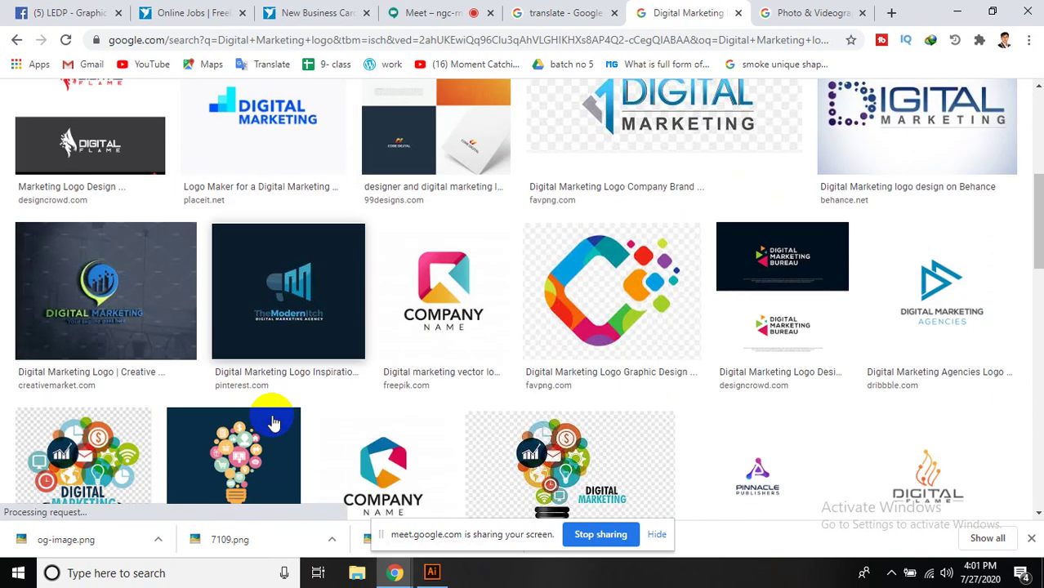
- Open the colourful C logo full-size in a new tab
left_click(607, 307)
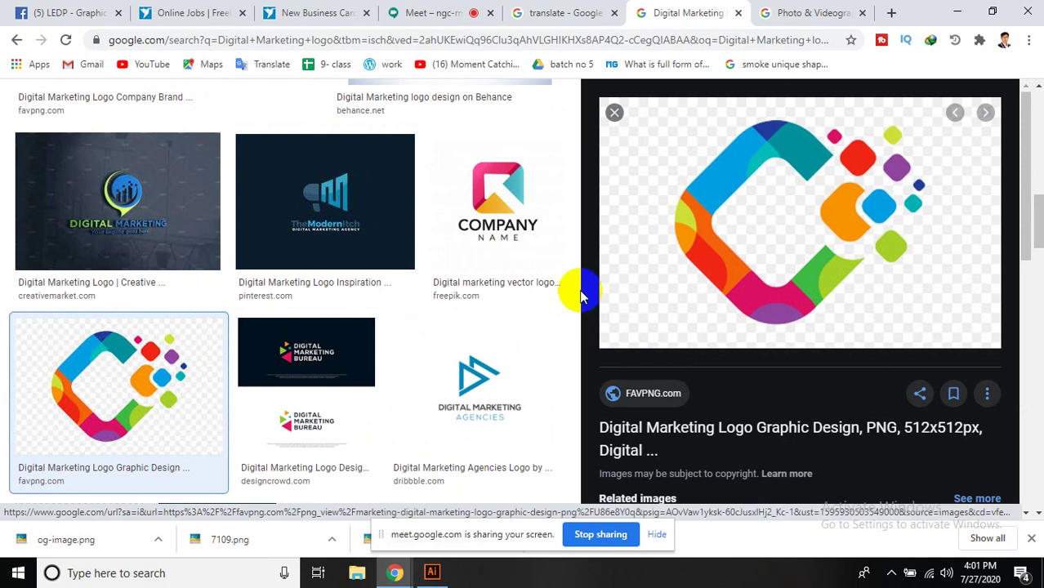
right_click(797, 237)
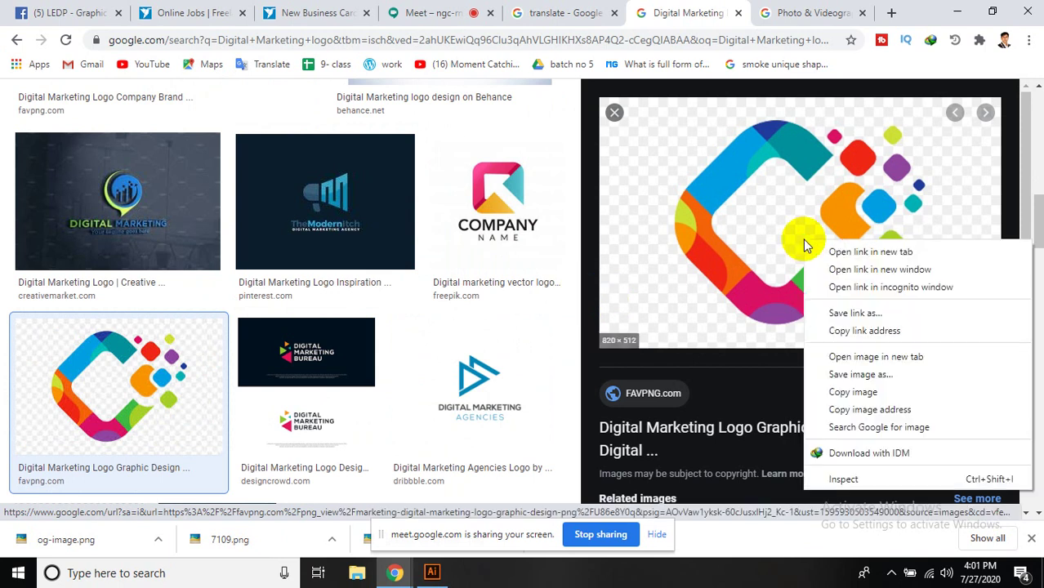
left_click(874, 359)
scroll(315, 337, "down", 3)
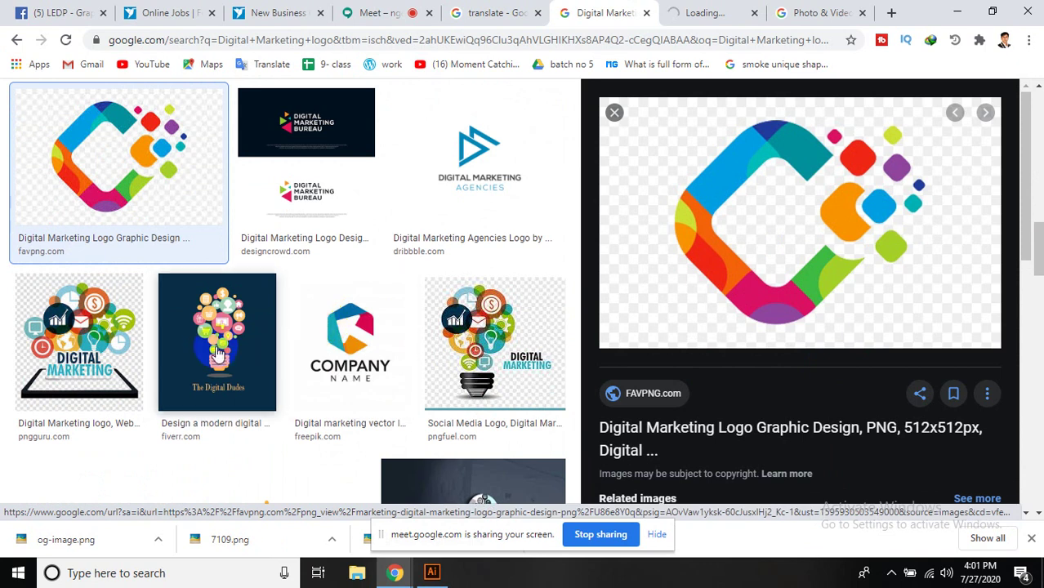
scroll(319, 350, "down", 3)
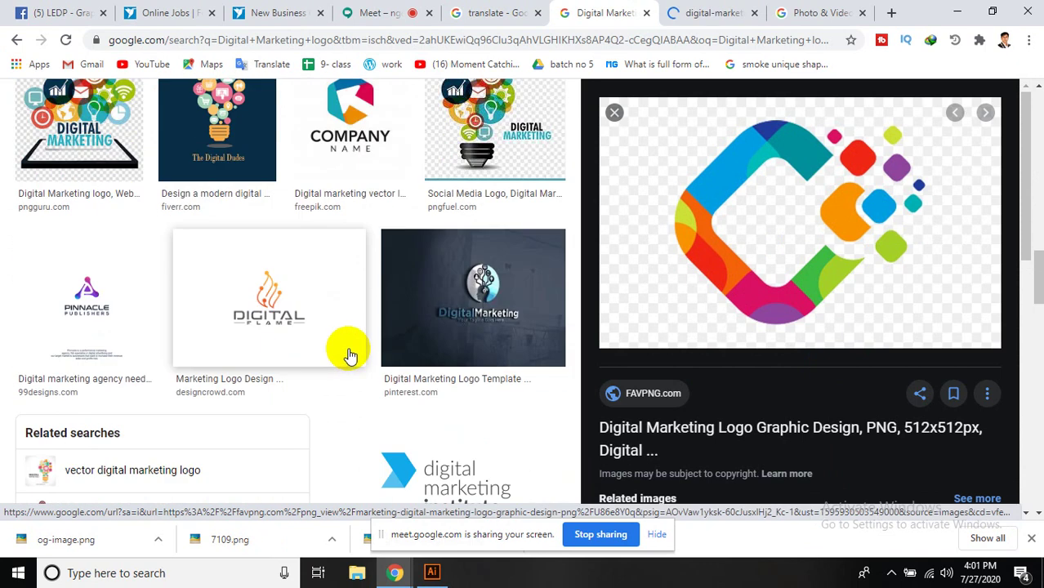
- Preview the Digital Flame and Social Media logos, then open the MetroTech logo in a new tab
left_click(276, 306)
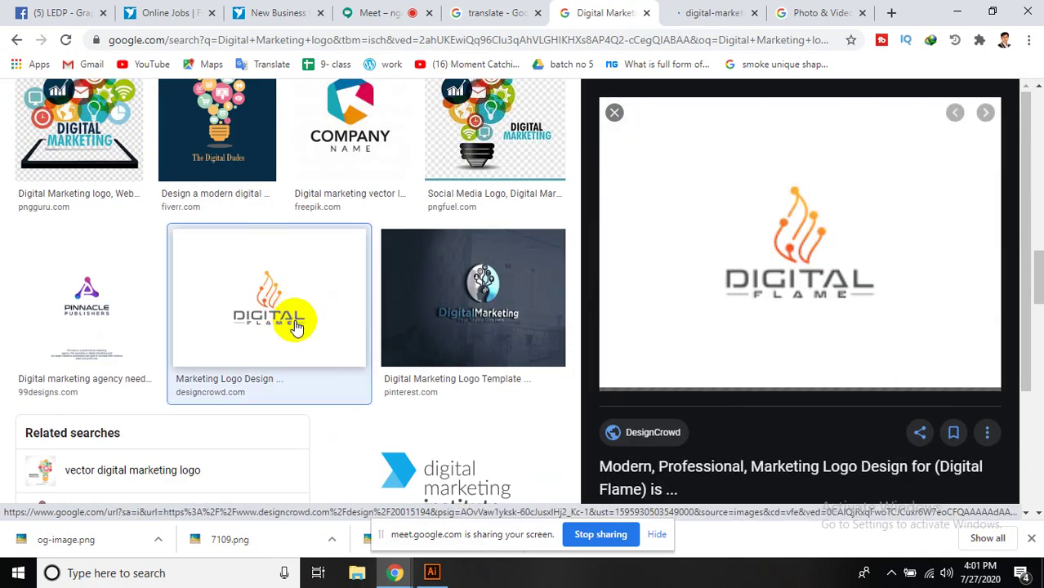
scroll(316, 331, "down", 3)
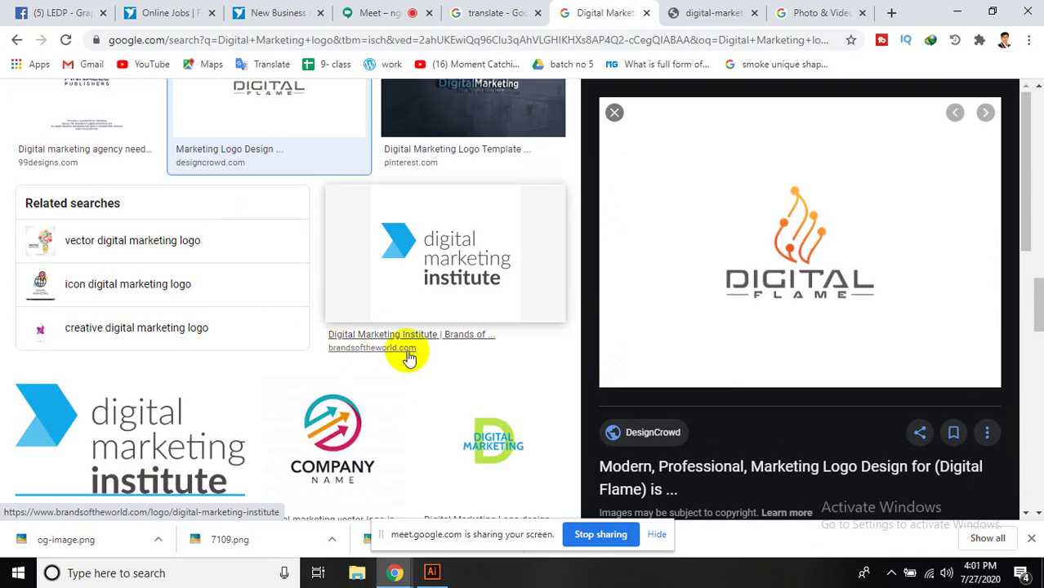
scroll(407, 357, "down", 3)
left_click(502, 384)
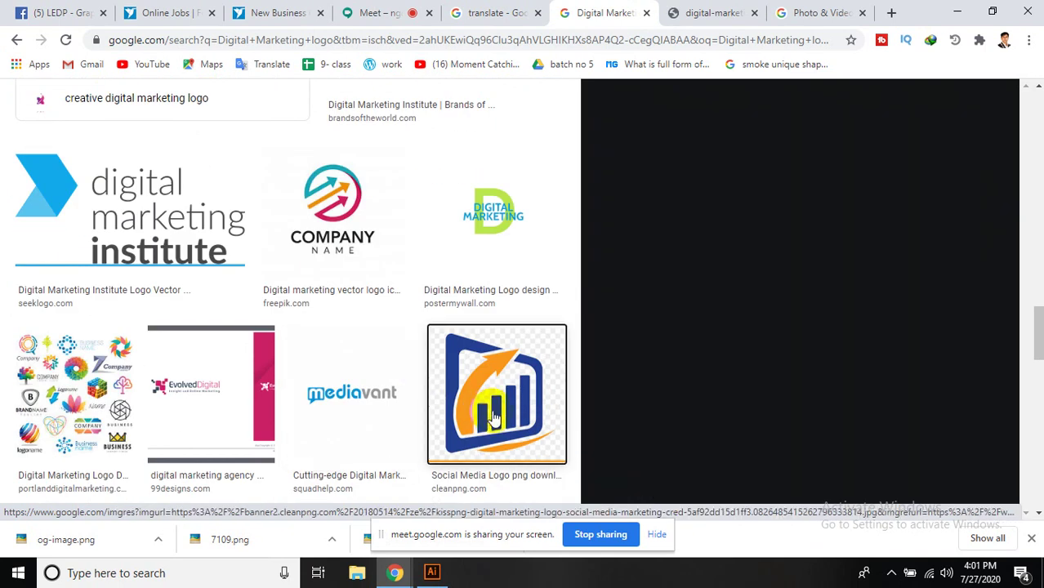
scroll(217, 397, "down", 3)
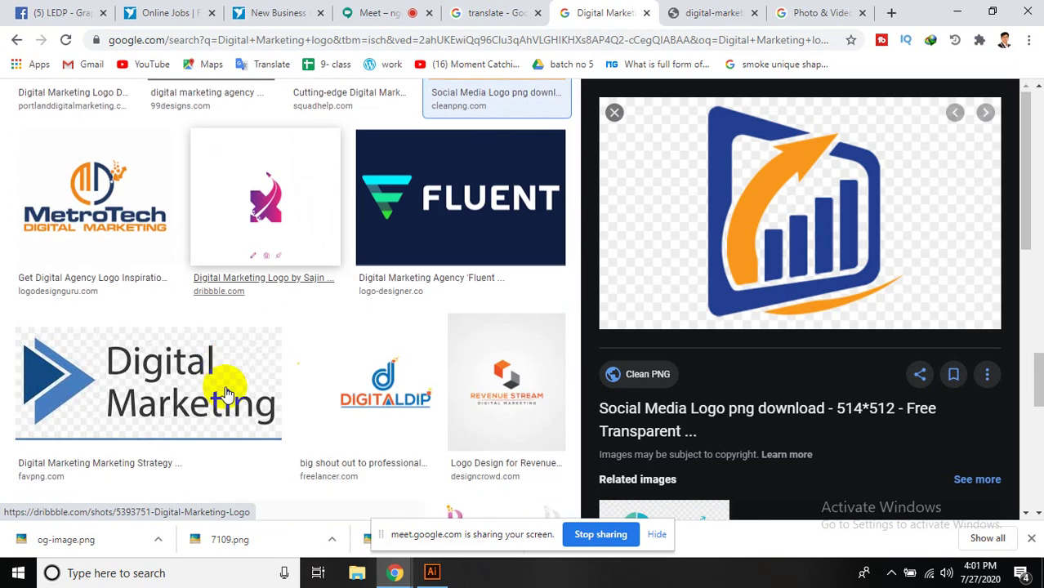
left_click(106, 187)
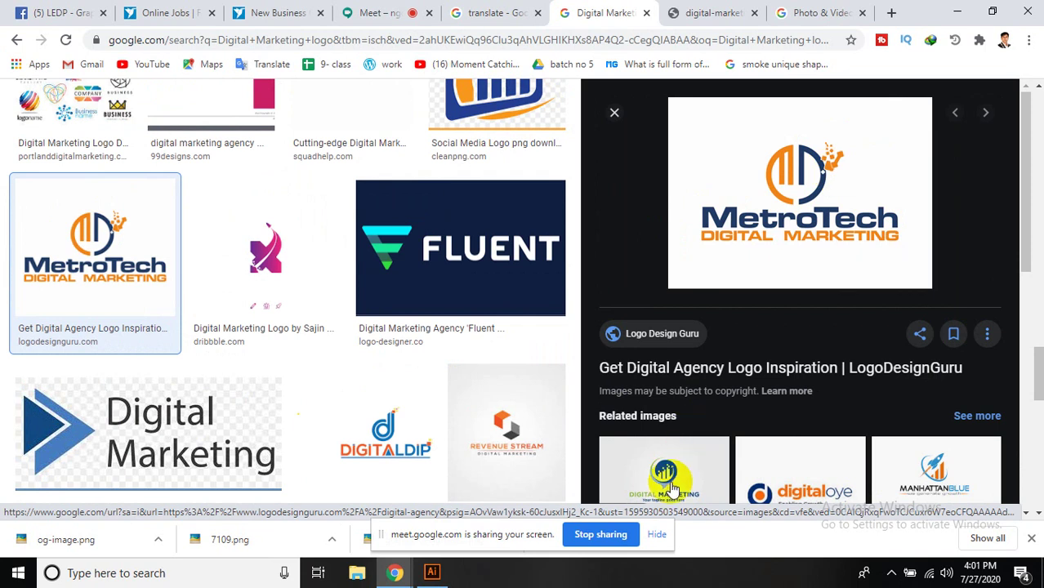
right_click(777, 221)
left_click(852, 340)
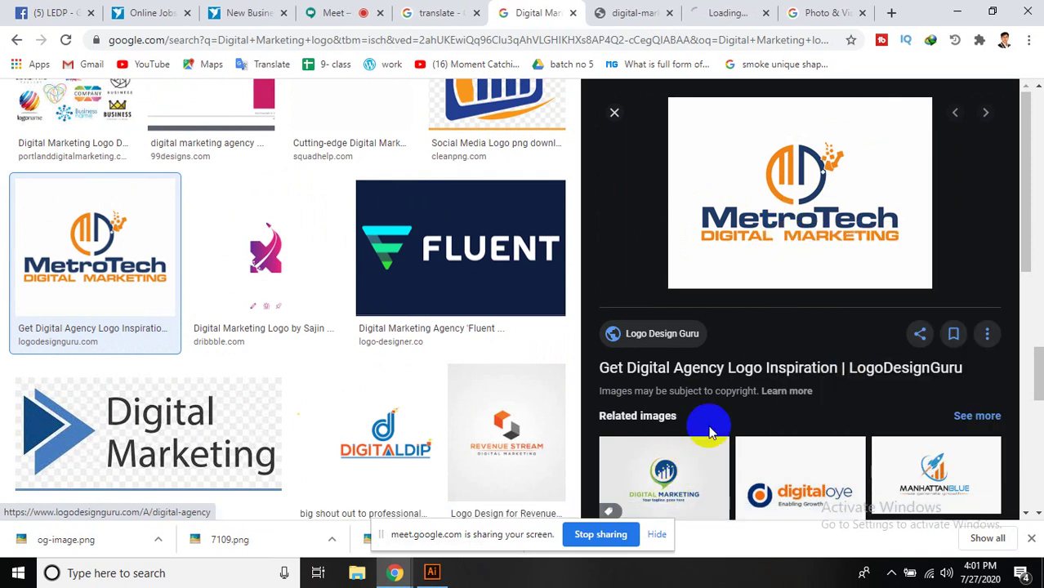
- Preview the related Digital Marketing Logo and EvolvedDigital images while browsing the results
left_click(692, 459)
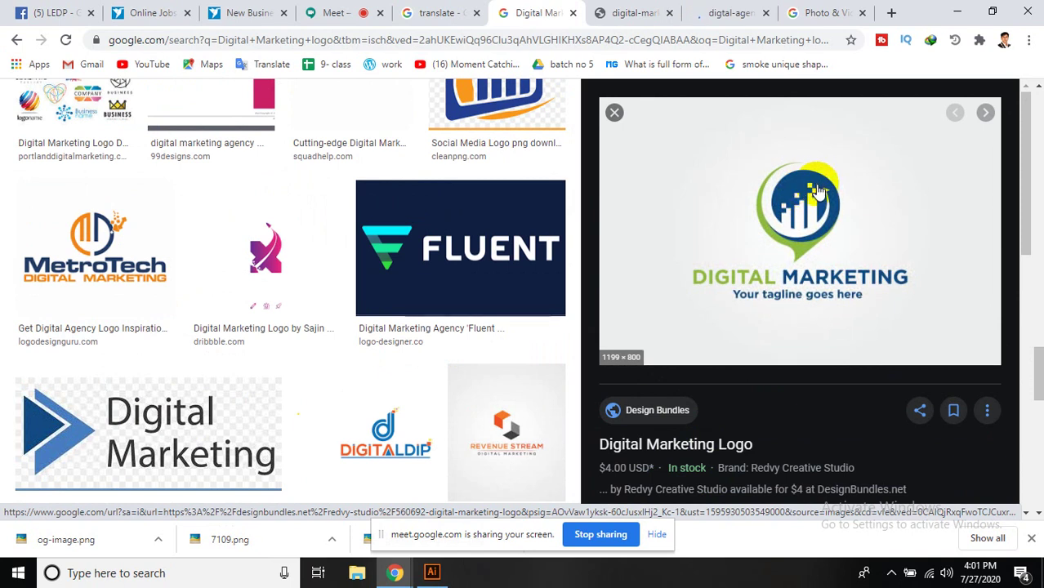
scroll(396, 294, "up", 3)
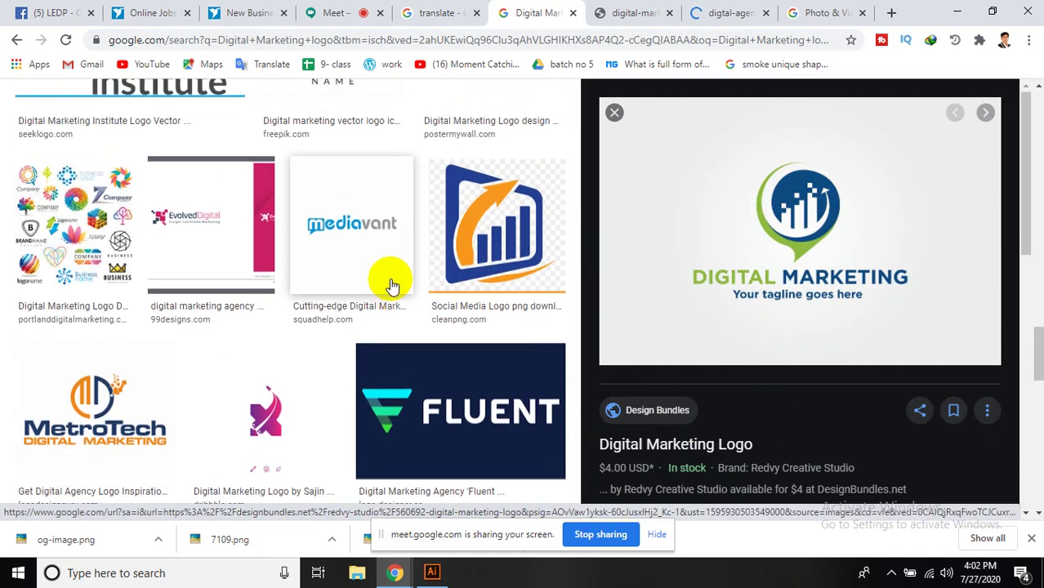
scroll(396, 298, "up", 3)
scroll(396, 290, "up", 2)
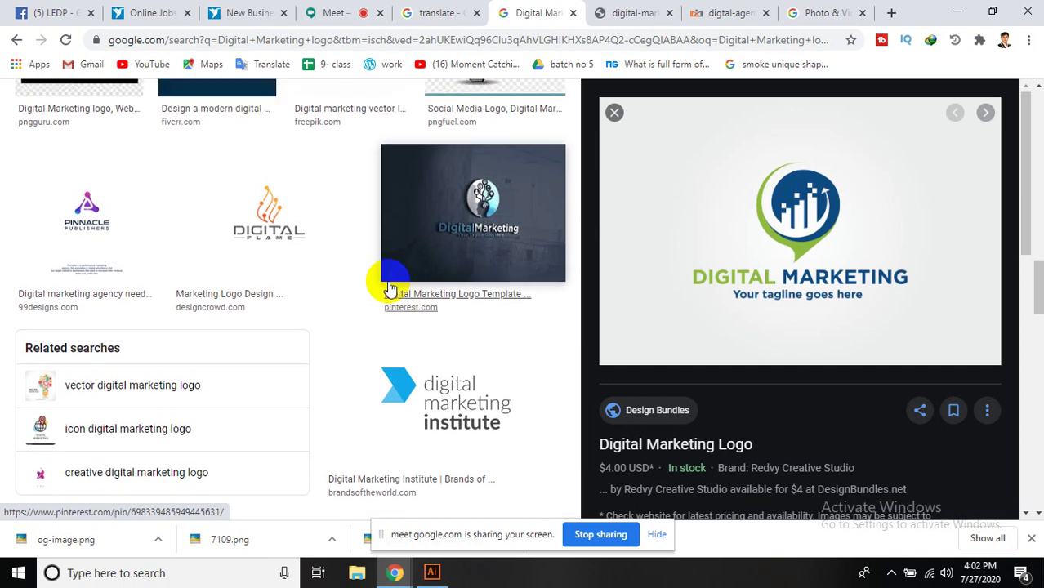
scroll(384, 282, "up", 2)
scroll(383, 270, "up", 2)
scroll(359, 277, "up", 3)
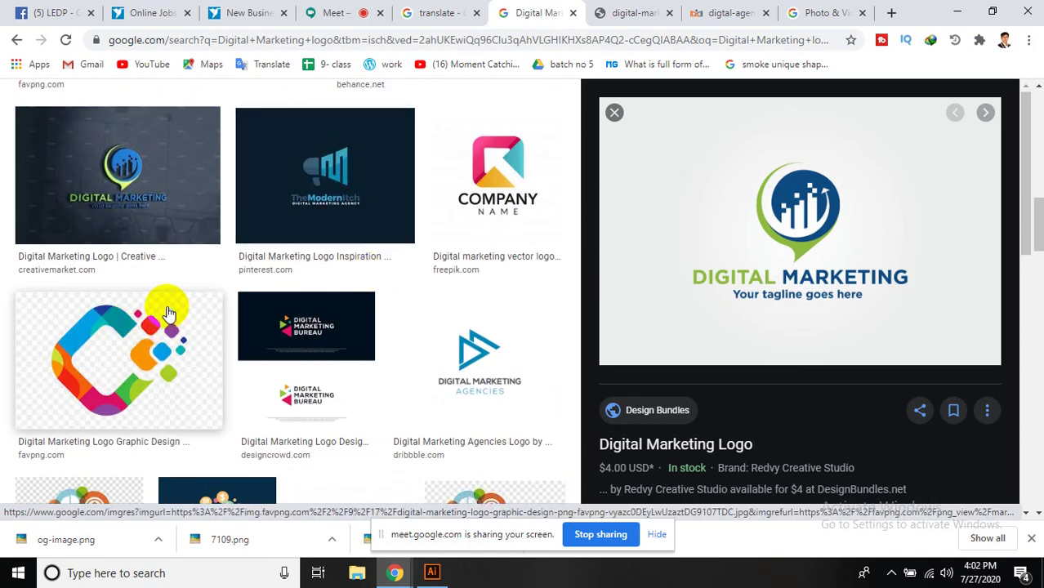
scroll(166, 312, "down", 4)
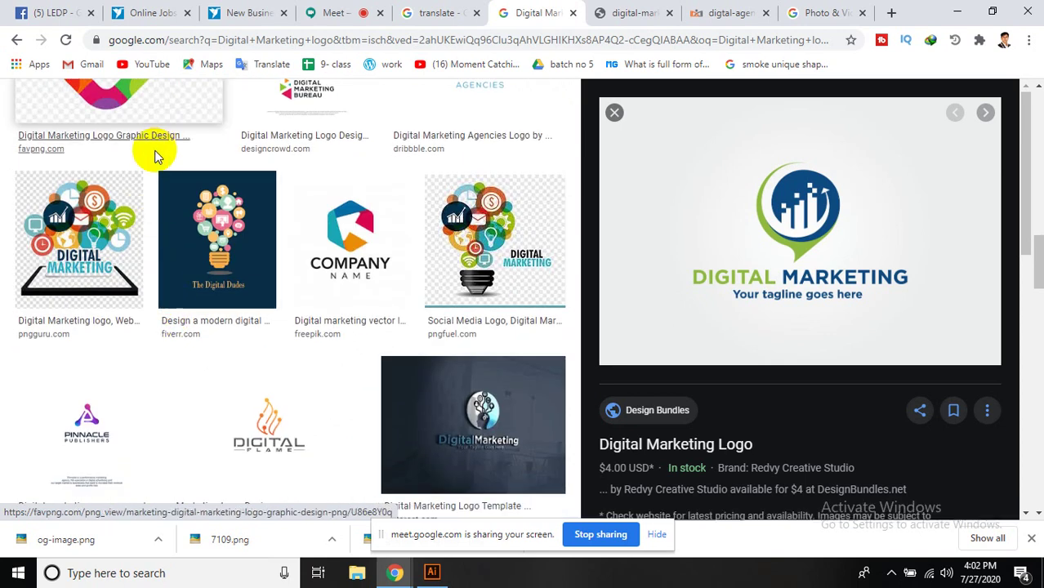
scroll(253, 359, "down", 2)
scroll(261, 378, "down", 1)
scroll(268, 384, "down", 2)
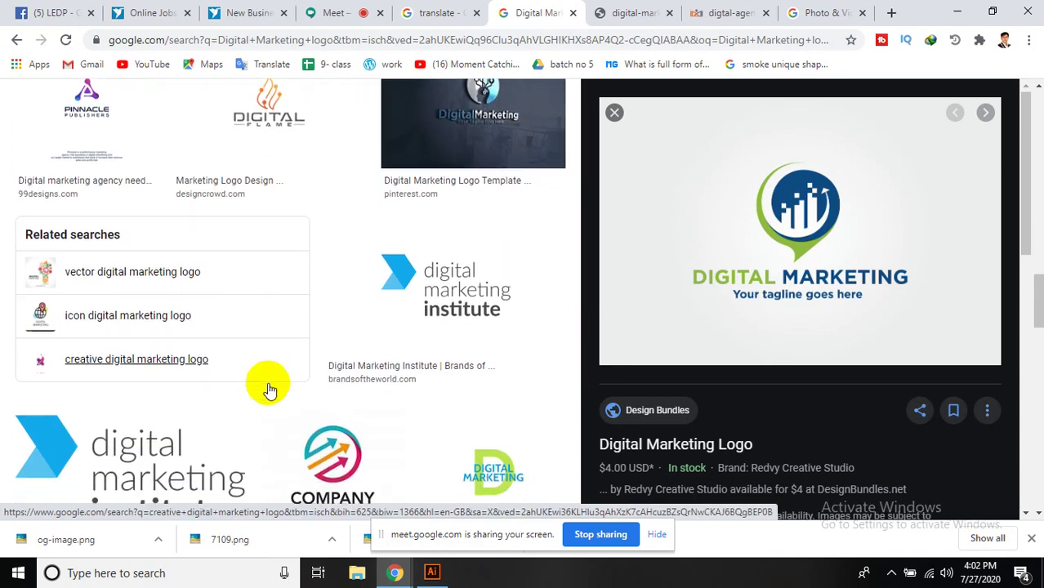
scroll(262, 379, "down", 2)
scroll(278, 377, "down", 2)
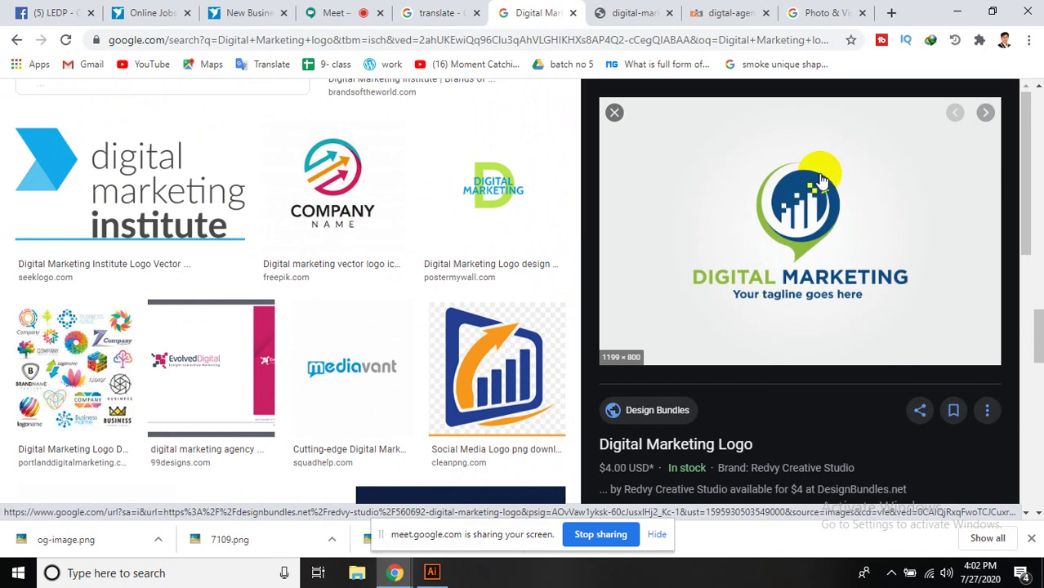
left_click(226, 351)
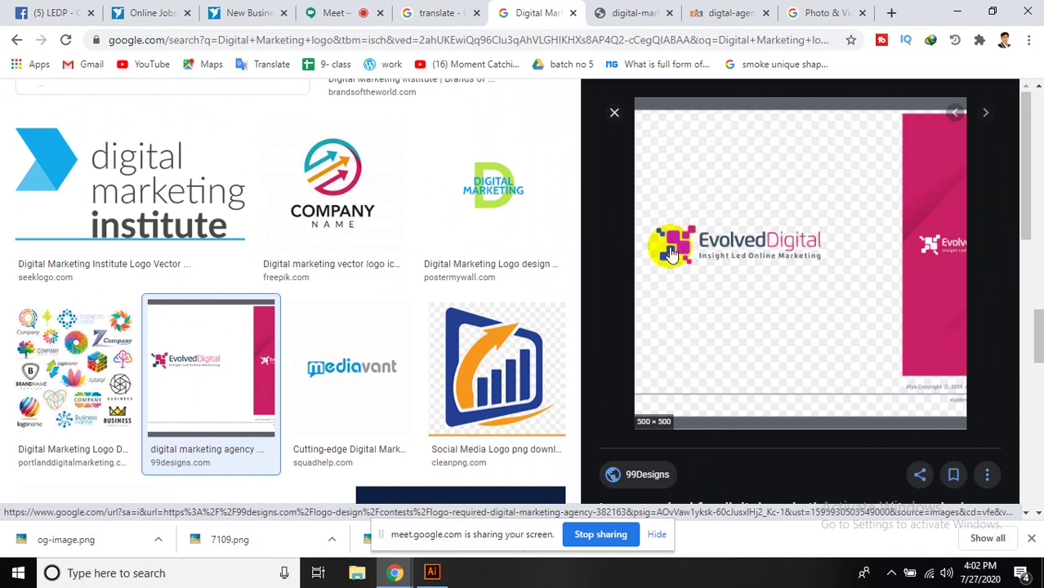
scroll(670, 254, "up", 3)
- Save the colourful C logo image to disk from its tab
left_click(637, 12)
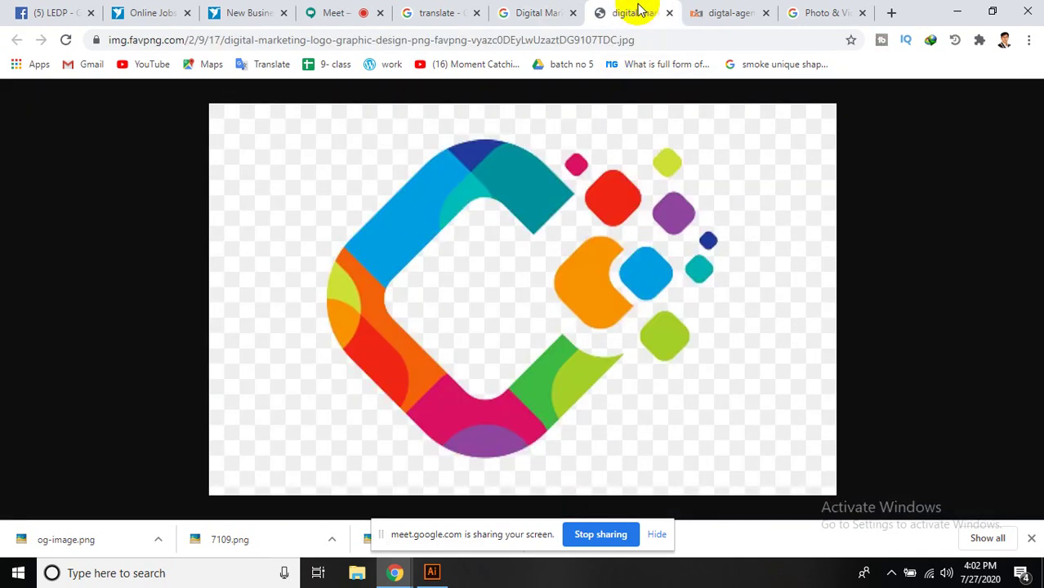
right_click(666, 223)
left_click(693, 231)
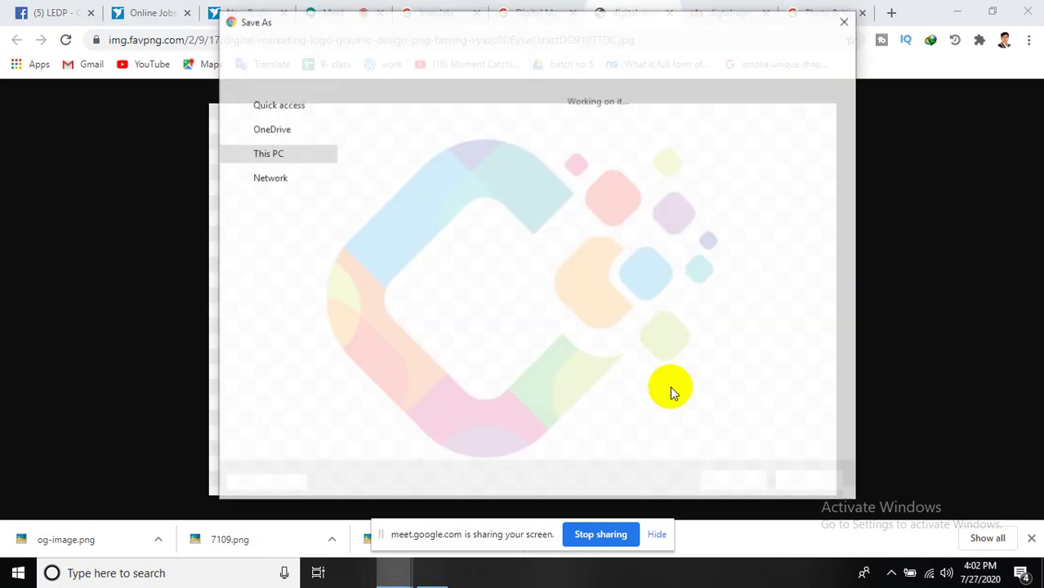
left_click(712, 483)
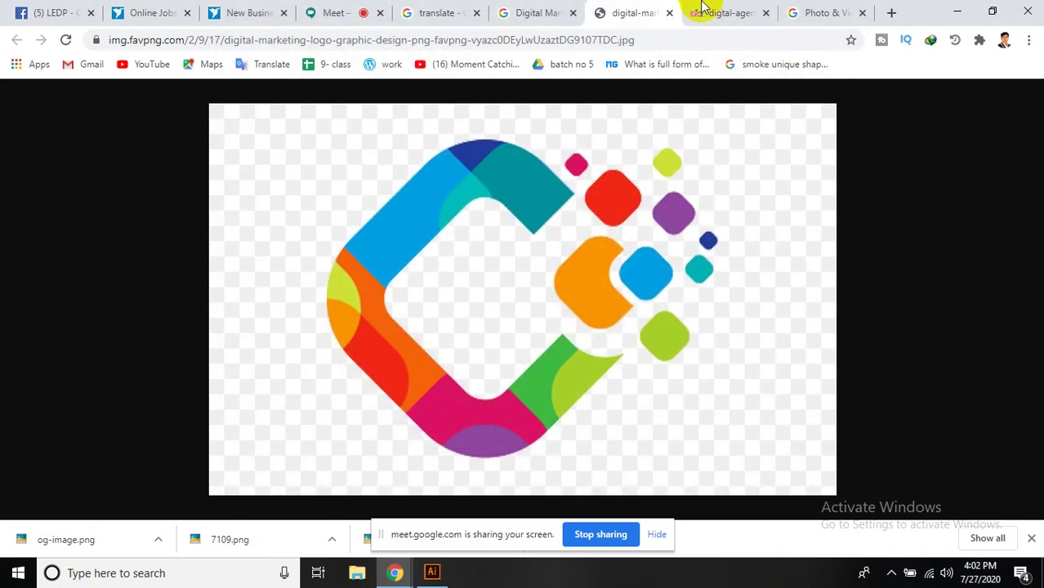
- Save the MetroTech logo as digtal-agency-01.png and close the leftover image tabs
left_click(694, 11)
right_click(558, 300)
left_click(625, 326)
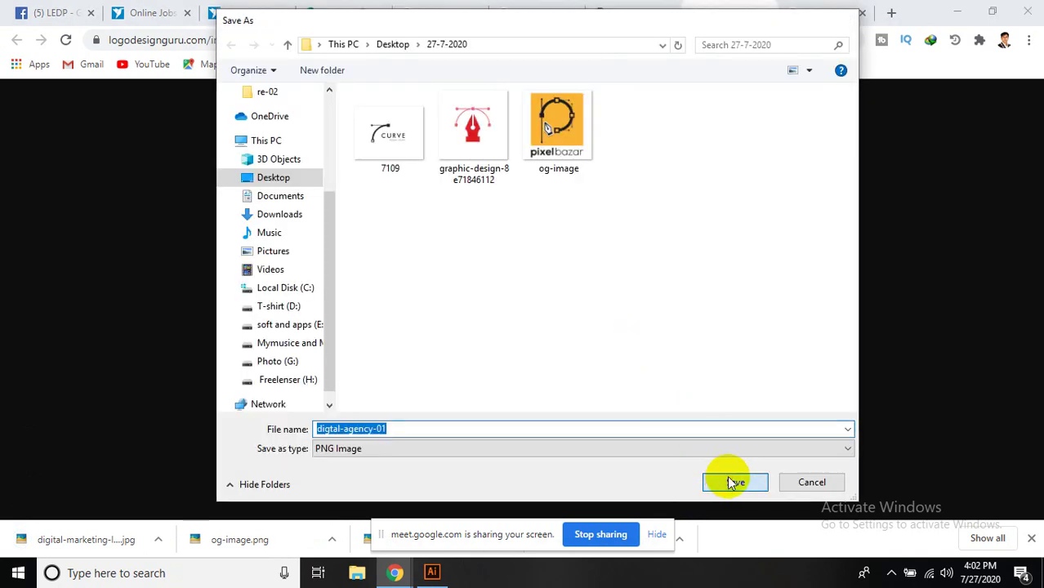
left_click(733, 483)
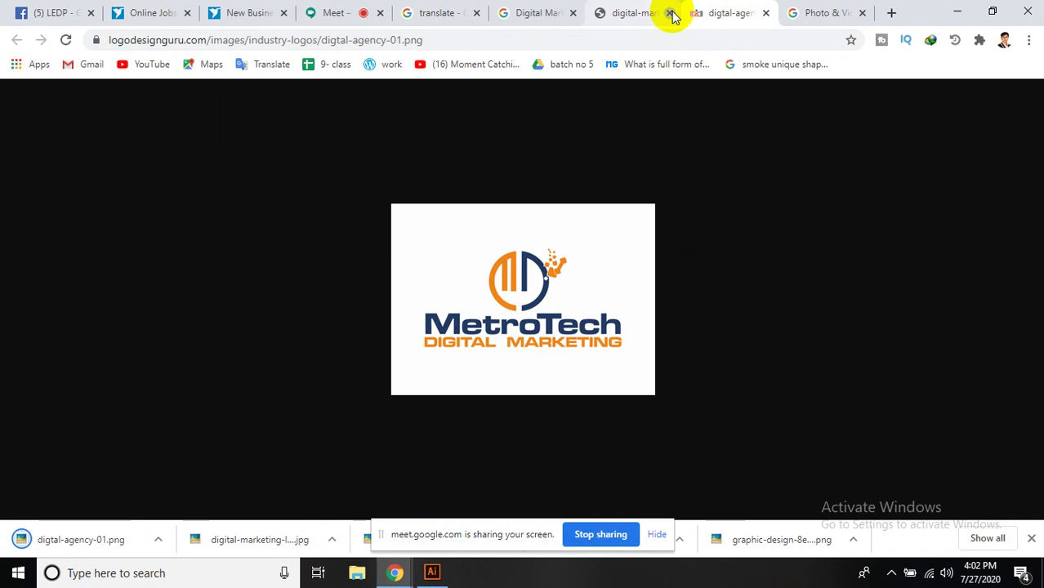
left_click(671, 14)
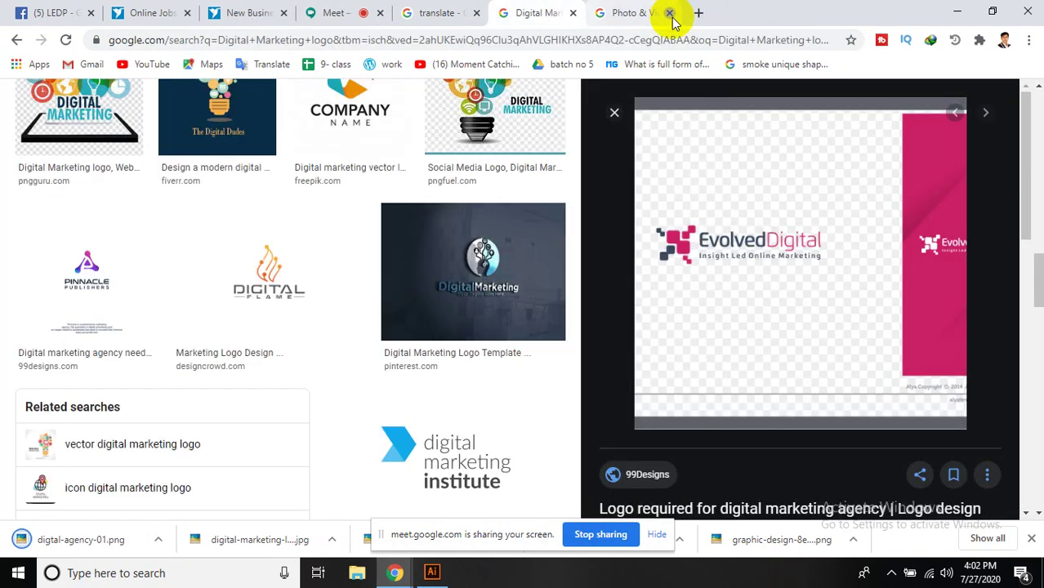
left_click(670, 14)
- Copy 'Website Development' from the translated brief, then return to the Digital Marketing logo results
left_click(508, 8)
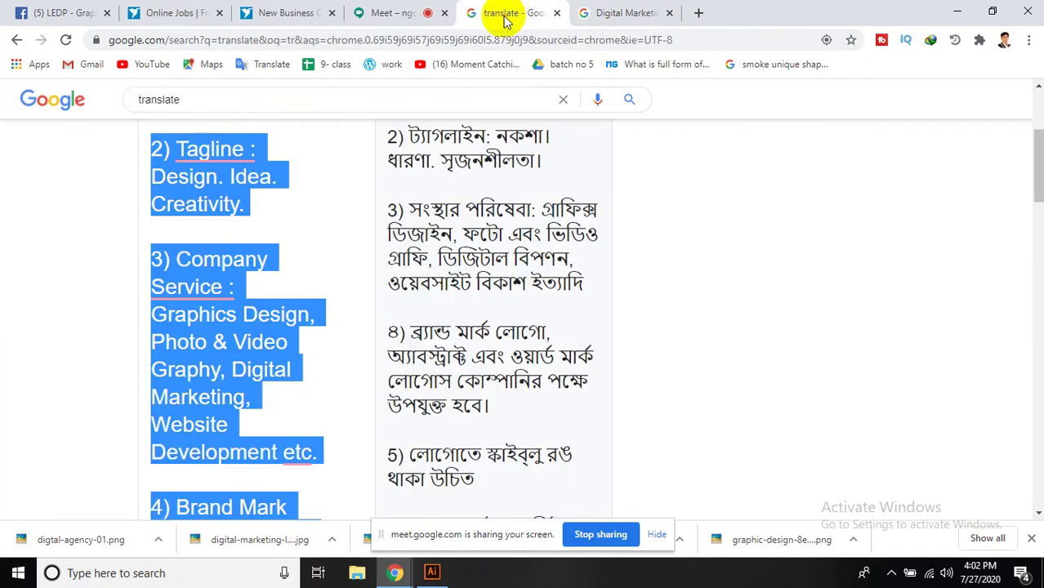
left_click(206, 452)
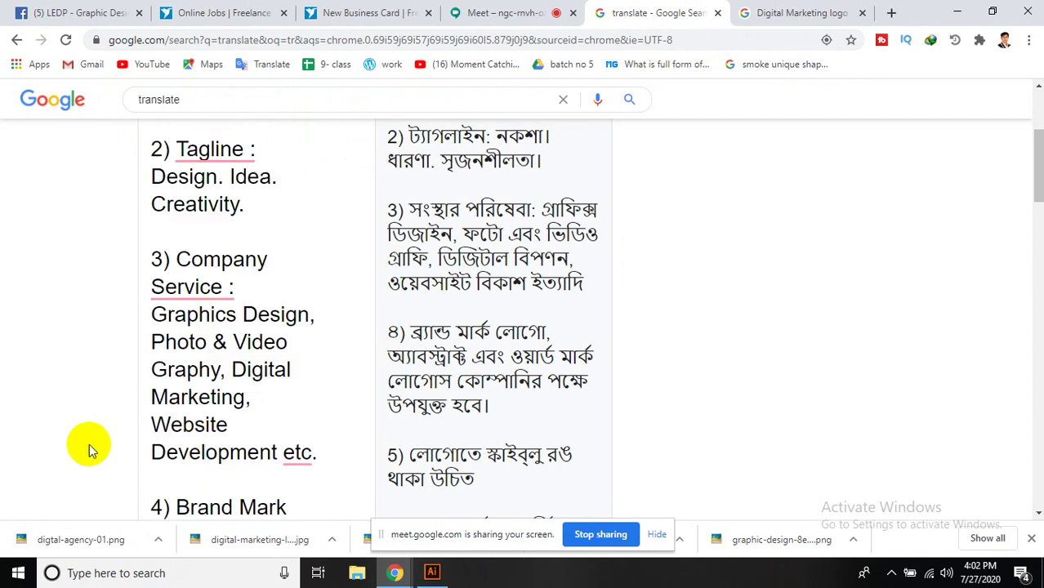
left_click_drag(154, 424, 280, 453)
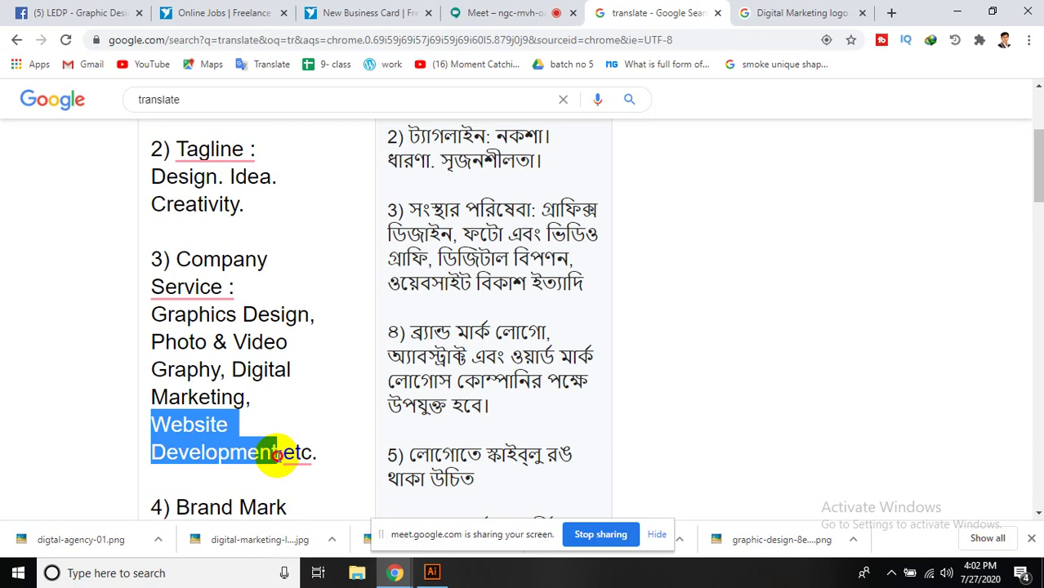
right_click(245, 445)
left_click(260, 243)
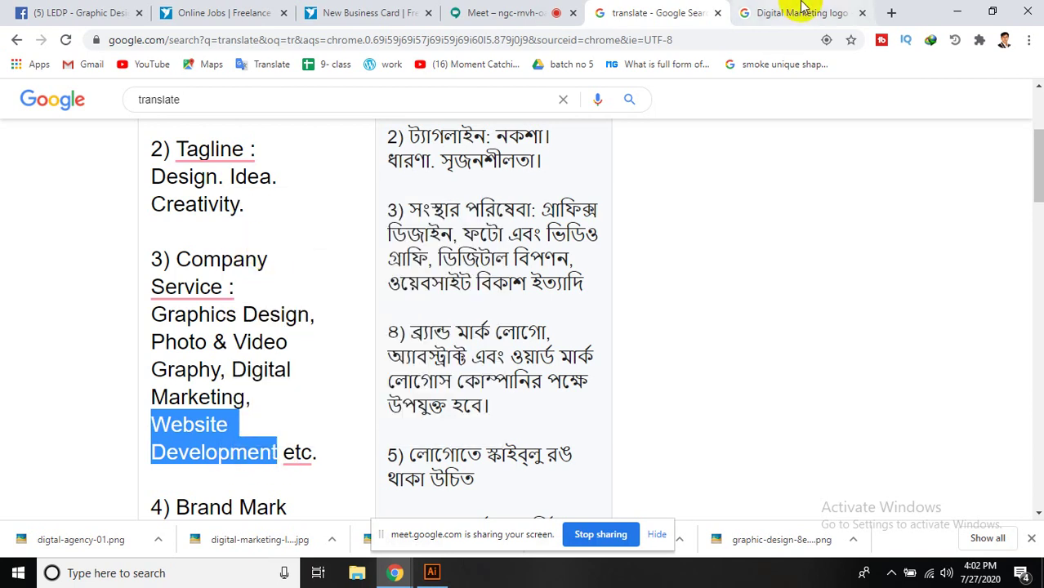
left_click(801, 12)
scroll(415, 280, "up", 5)
scroll(464, 373, "up", 5)
scroll(308, 191, "up", 5)
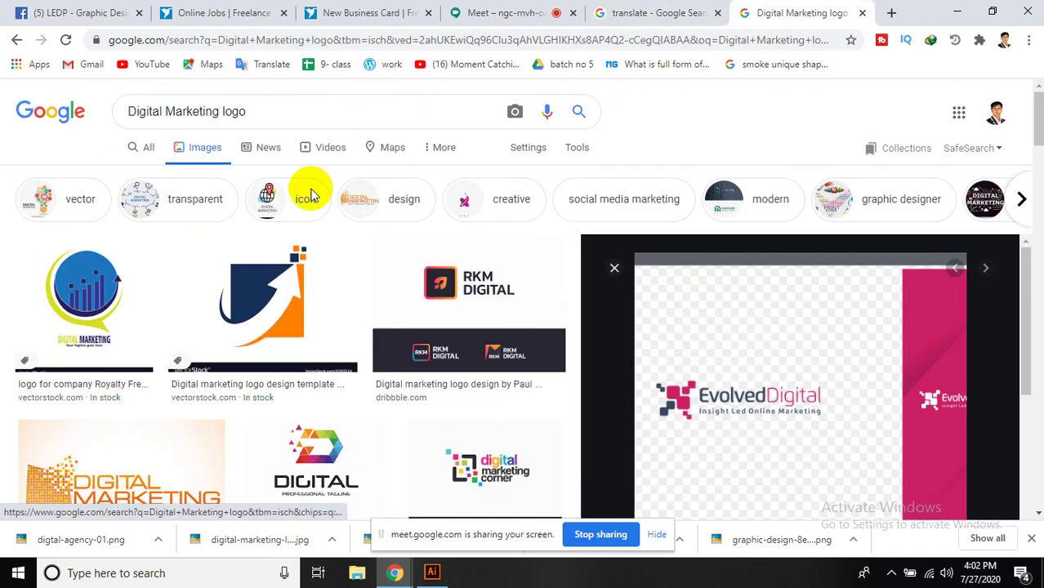
- Run a Google search for 'website development logo'
left_click_drag(222, 113, 2, 118)
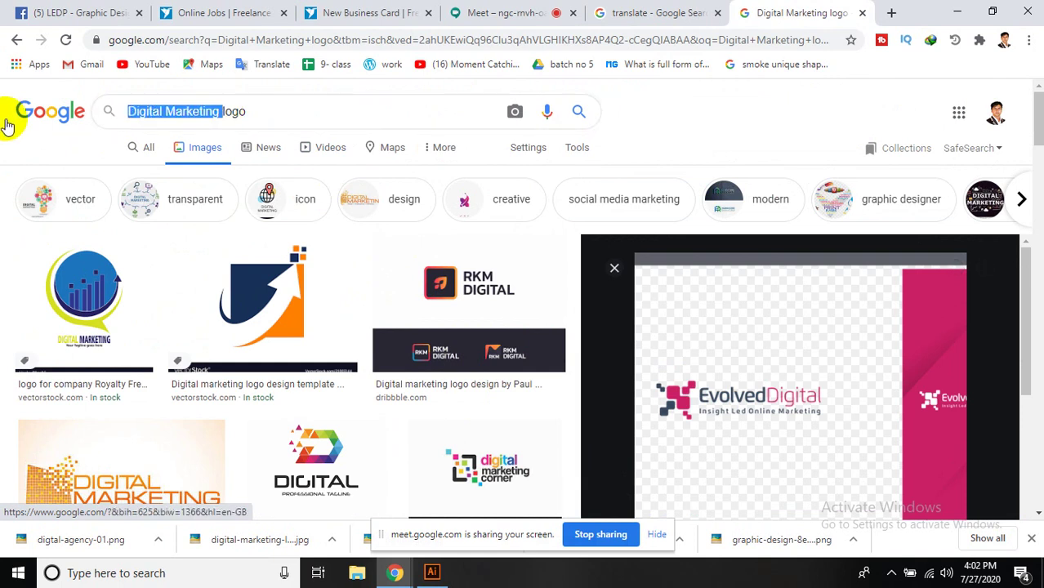
key("Return")
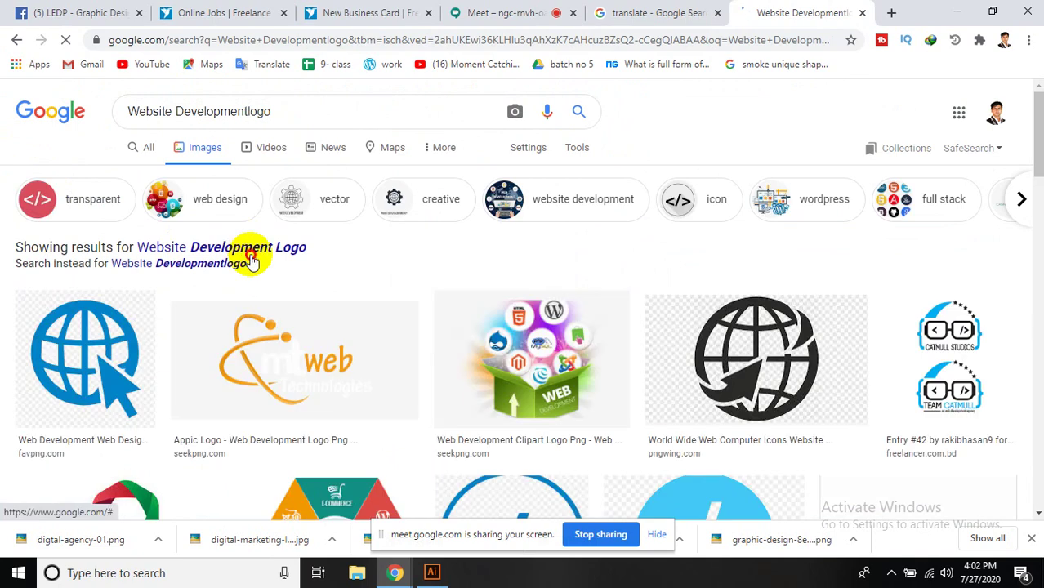
left_click(251, 259)
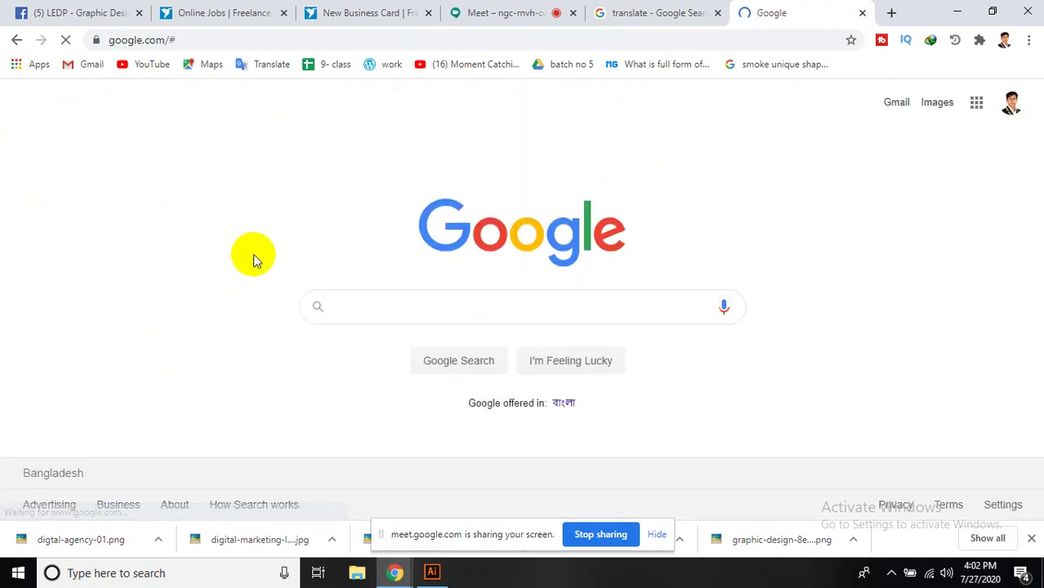
left_click(203, 36)
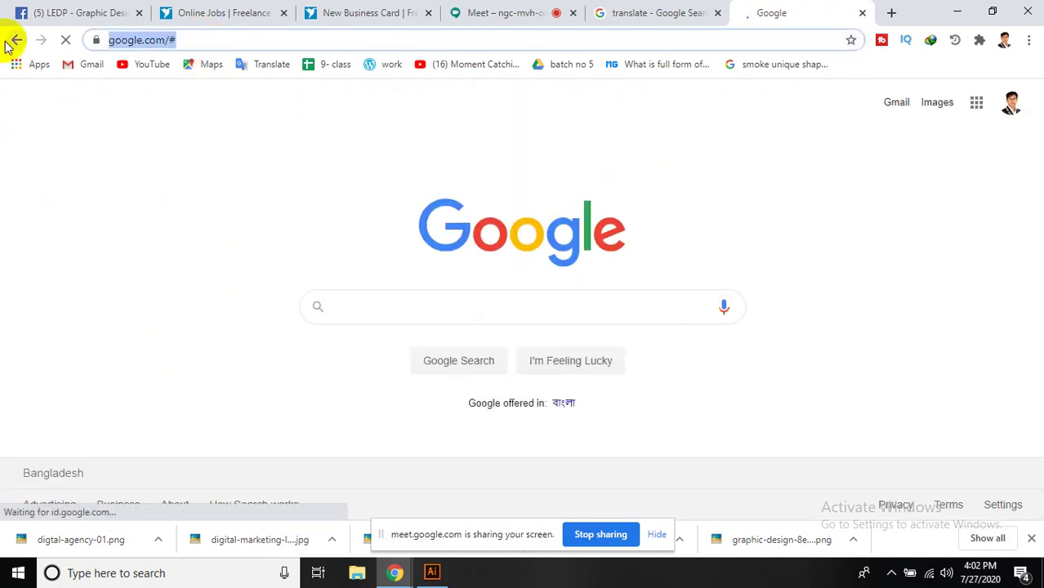
type("Website Development")
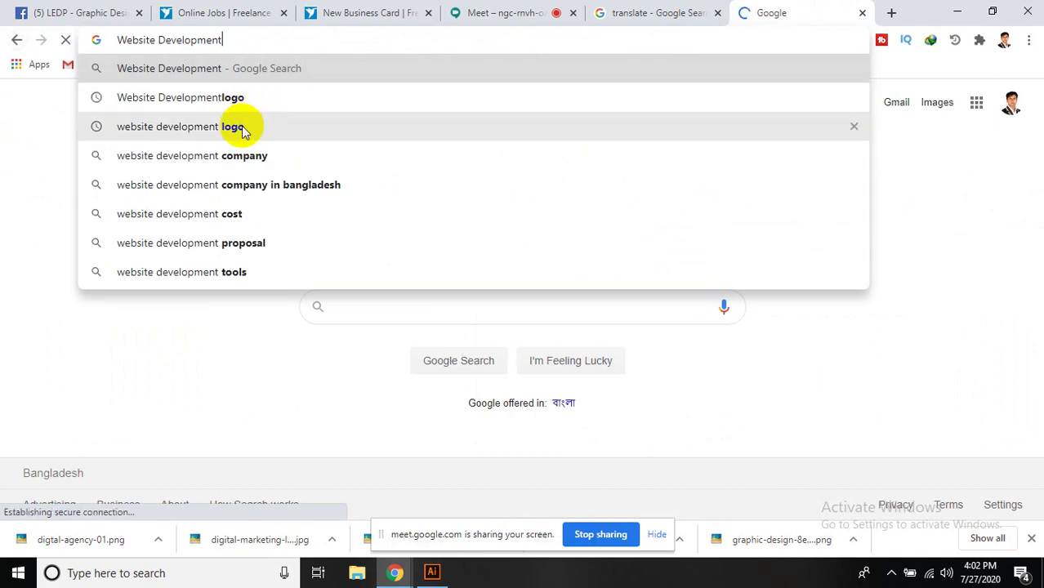
left_click(232, 127)
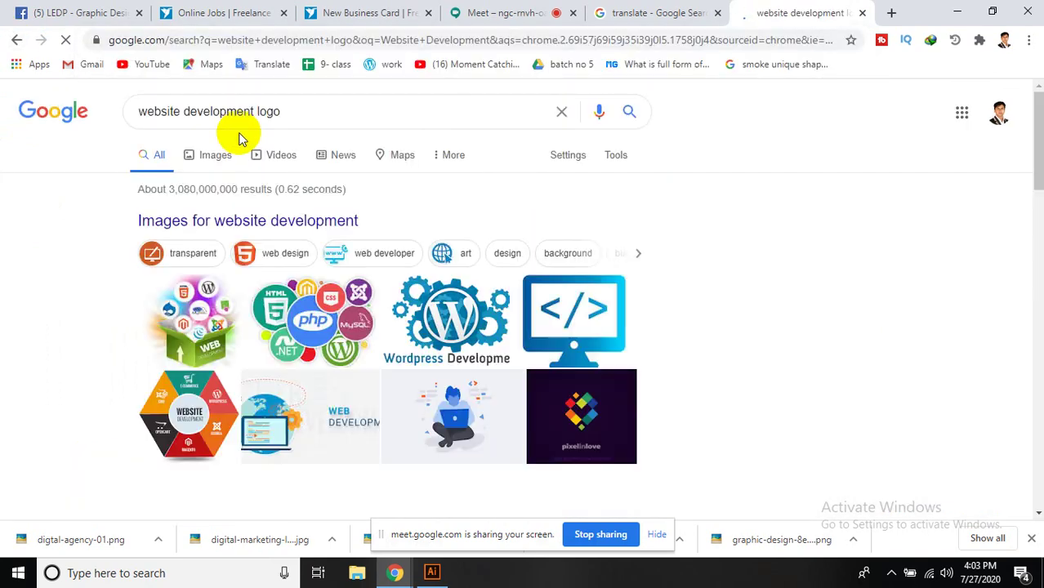
scroll(420, 226, "down", 3)
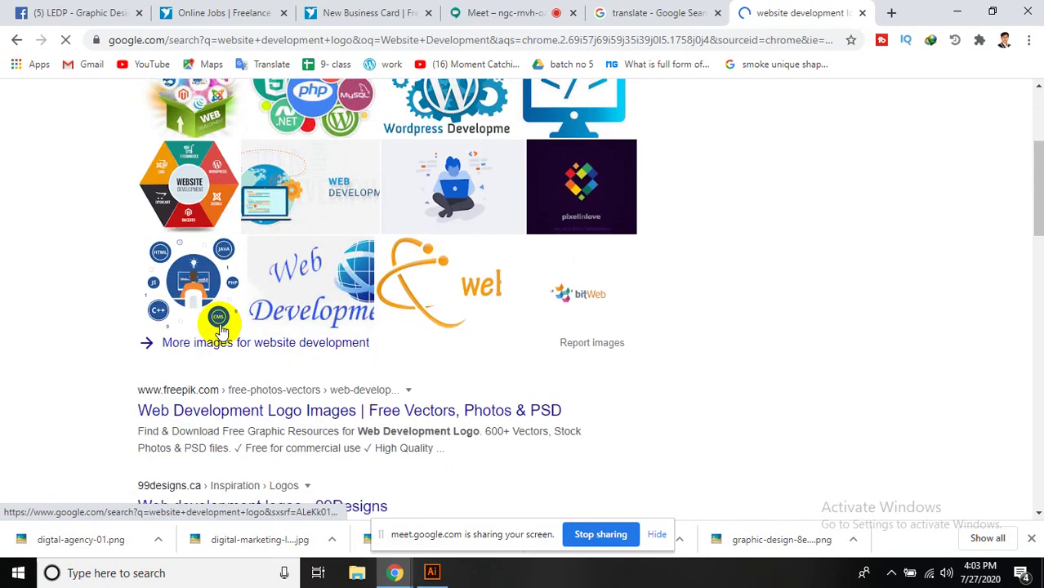
scroll(303, 327, "up", 3)
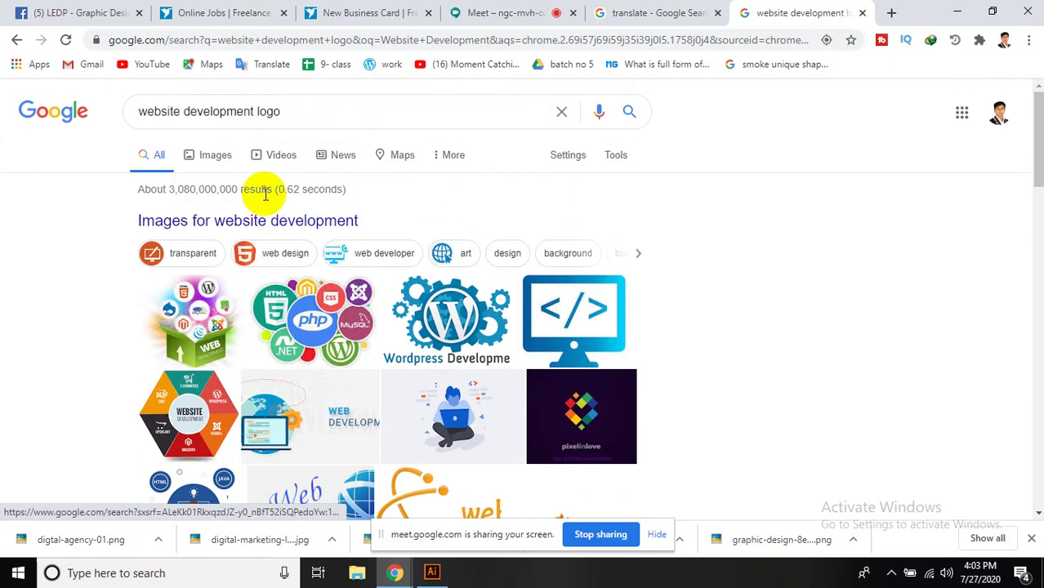
- Switch to image results for website development logo and scroll well down the grid
left_click(225, 156)
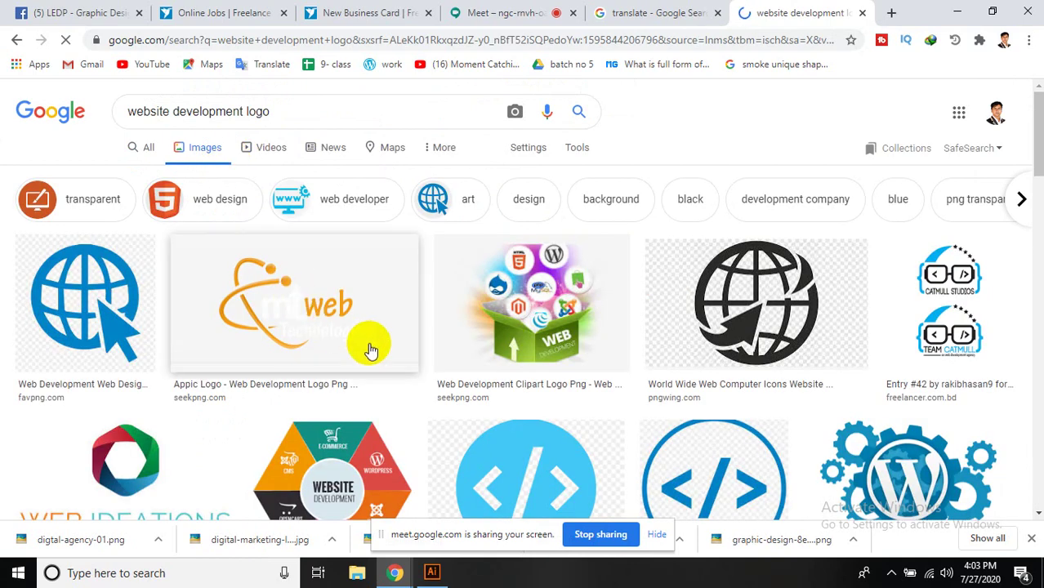
scroll(365, 345, "down", 2)
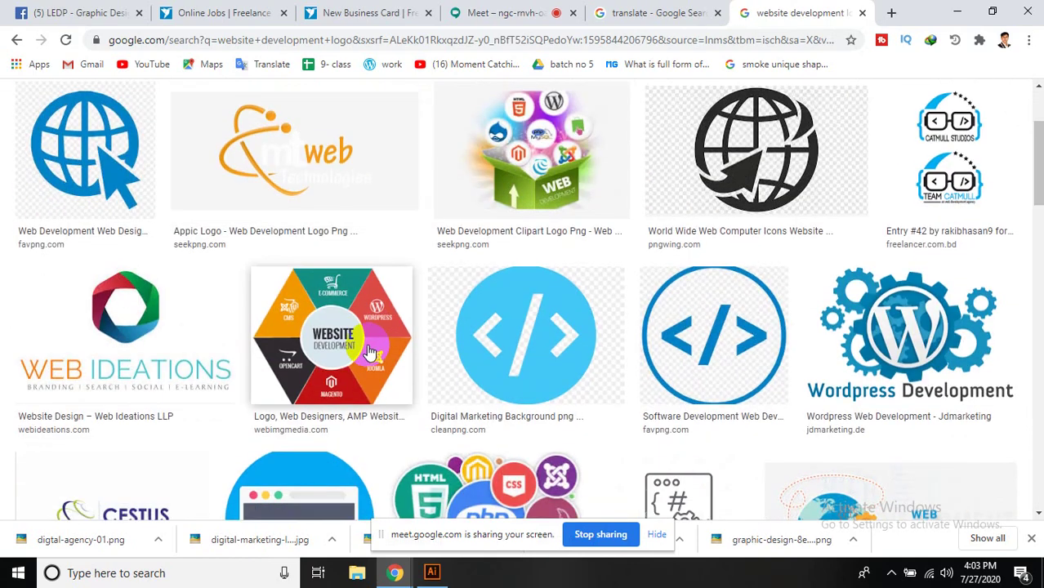
scroll(369, 351, "down", 3)
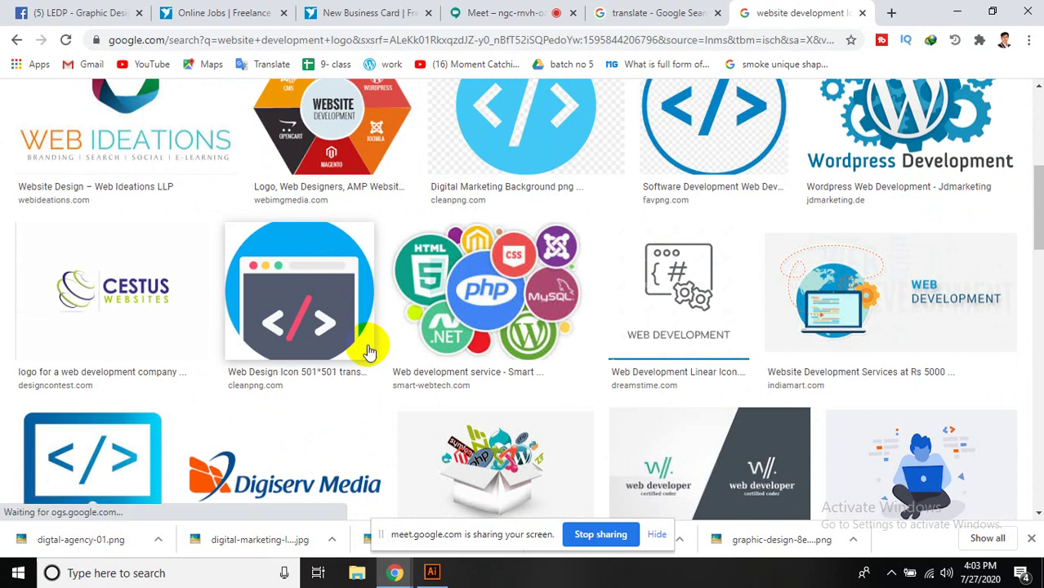
scroll(369, 352, "down", 2)
scroll(373, 354, "down", 1)
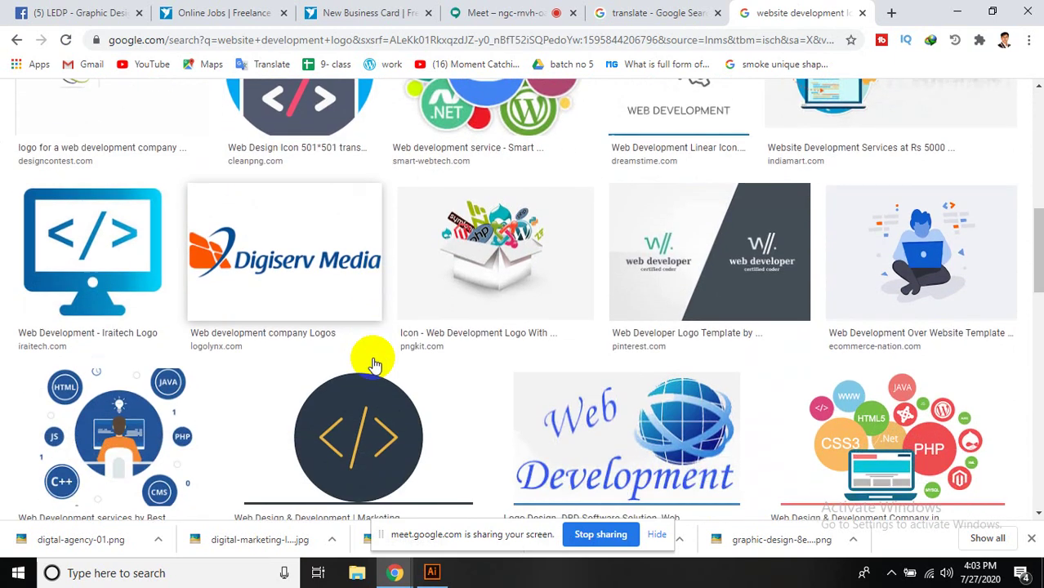
scroll(291, 325, "down", 1)
scroll(291, 327, "down", 2)
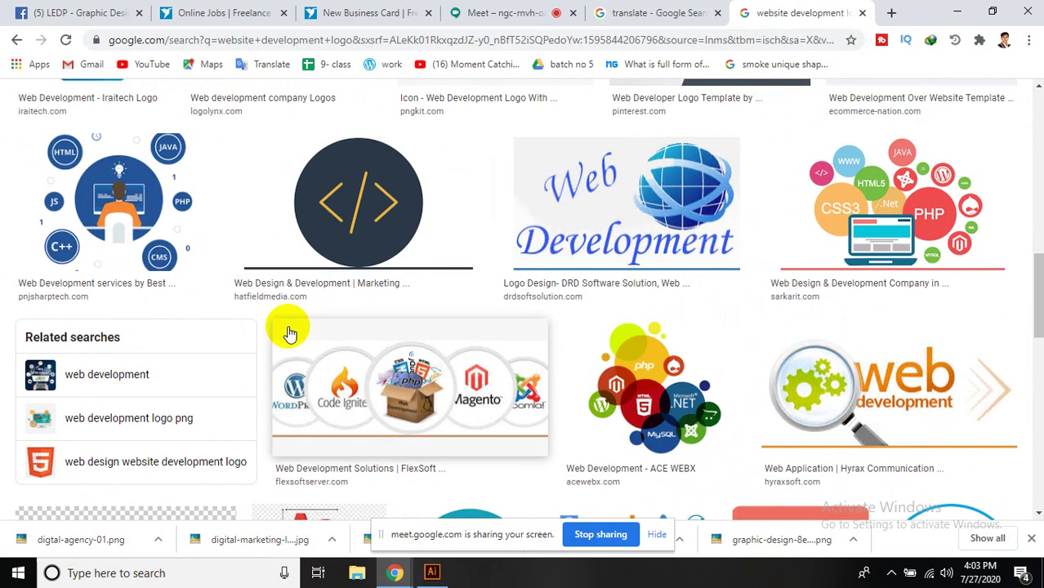
scroll(288, 332, "down", 3)
scroll(281, 330, "down", 2)
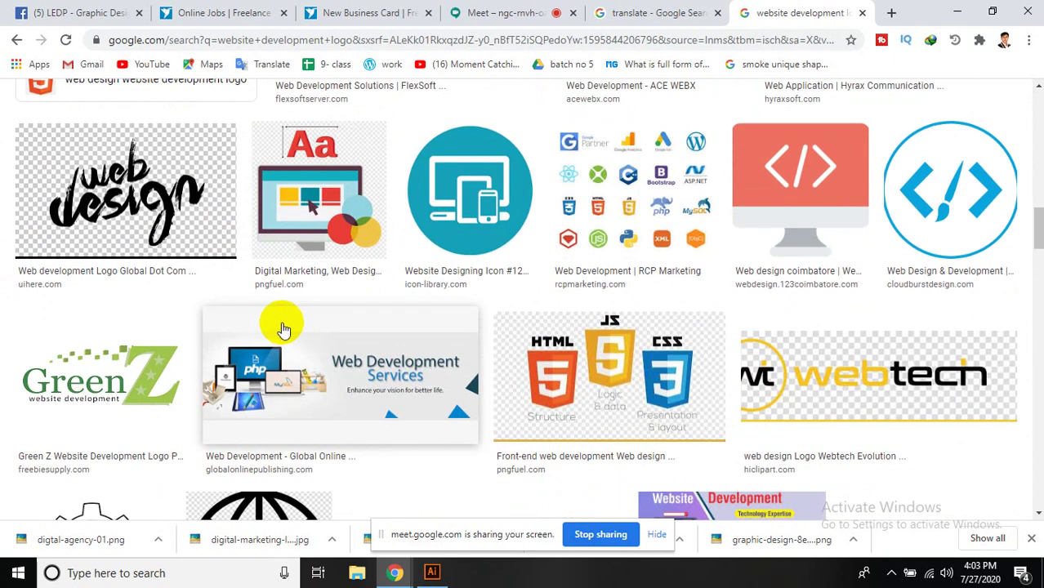
- Preview the blue code-and-paintbrush web design logo and open it full-size in a new tab
left_click(955, 206)
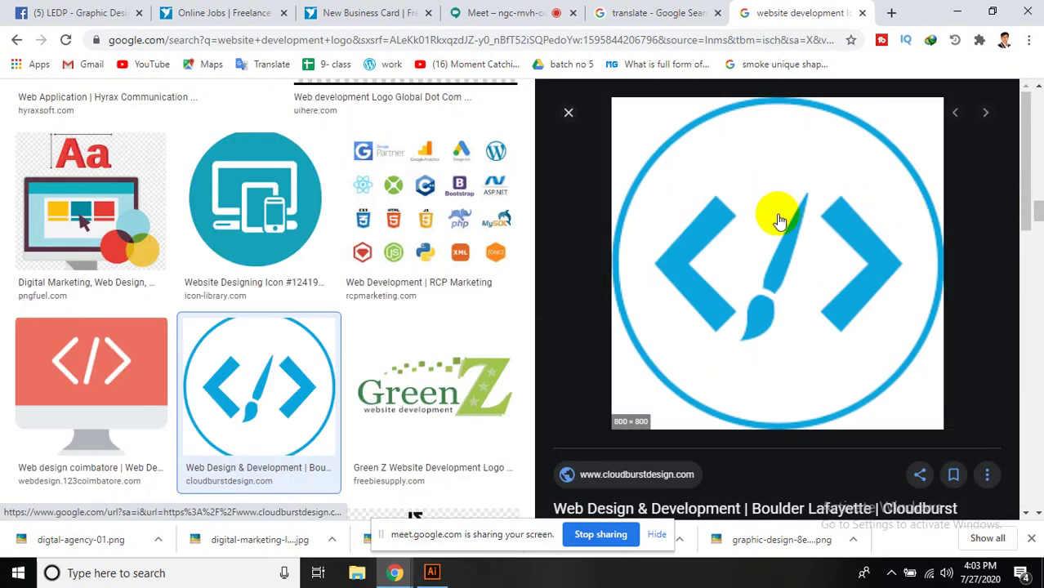
right_click(789, 272)
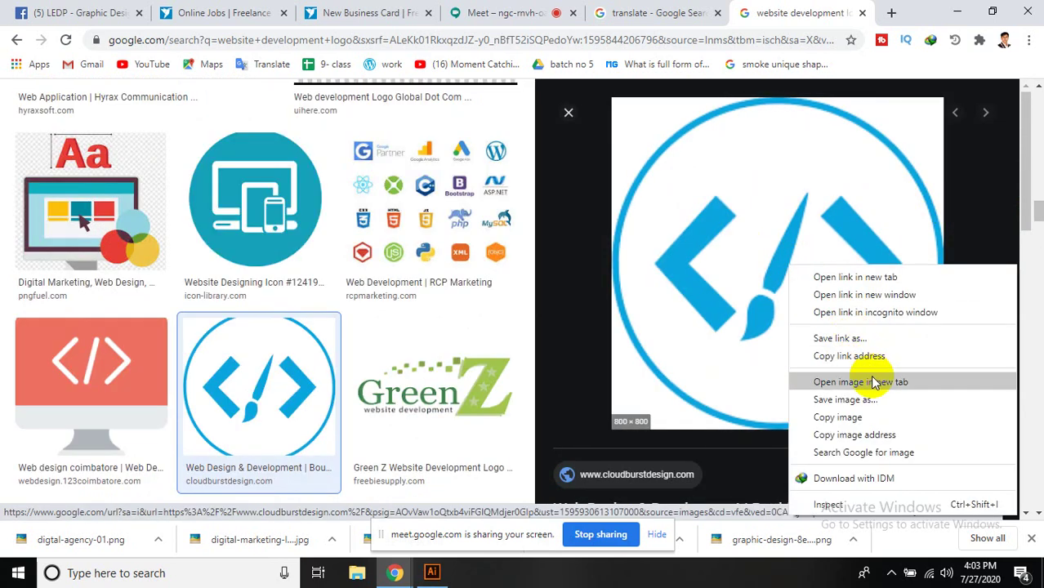
left_click(827, 380)
scroll(790, 355, "down", 2)
scroll(791, 355, "down", 3)
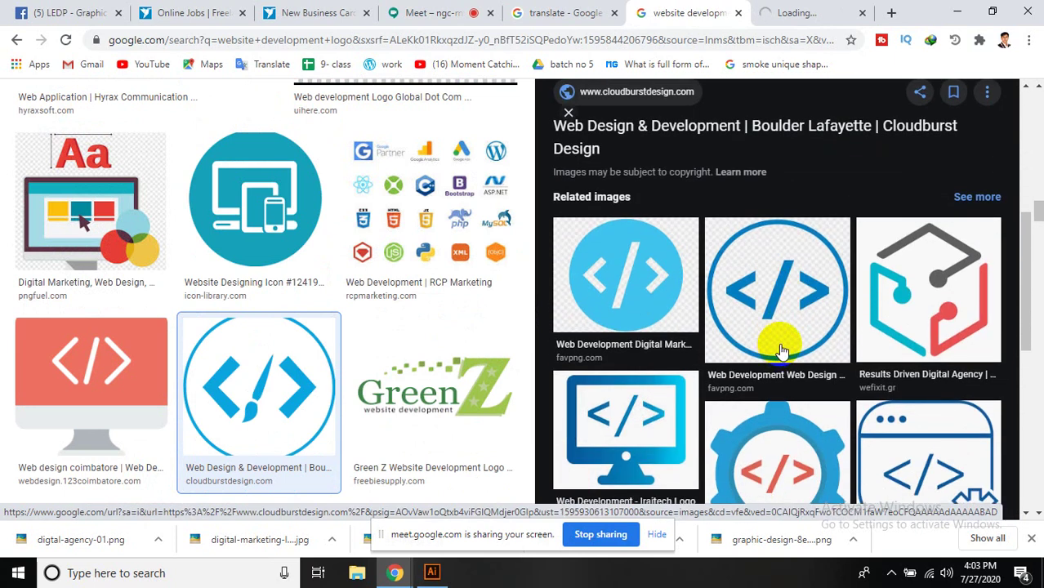
scroll(402, 345, "down", 3)
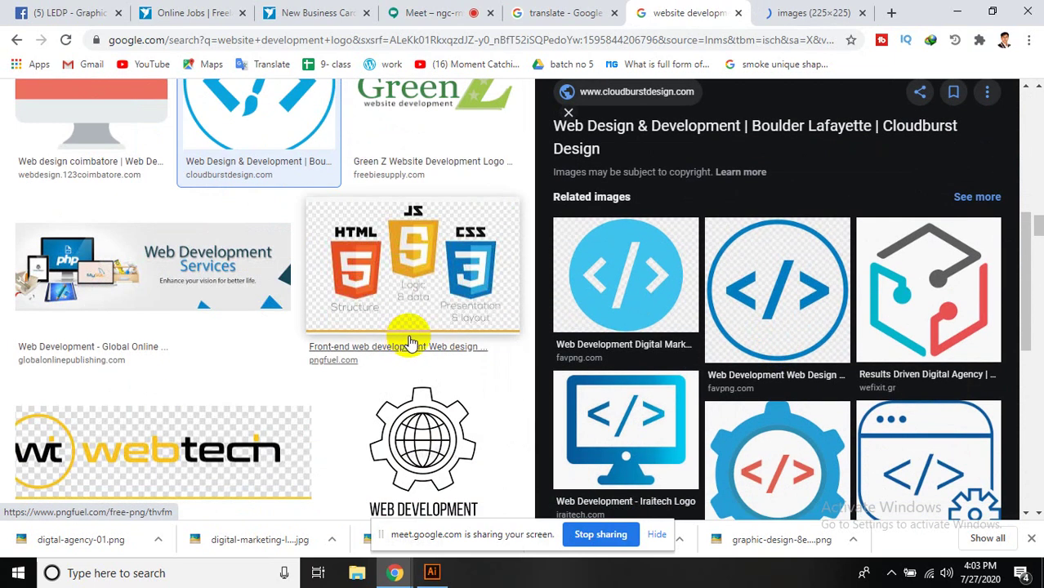
scroll(417, 341, "down", 2)
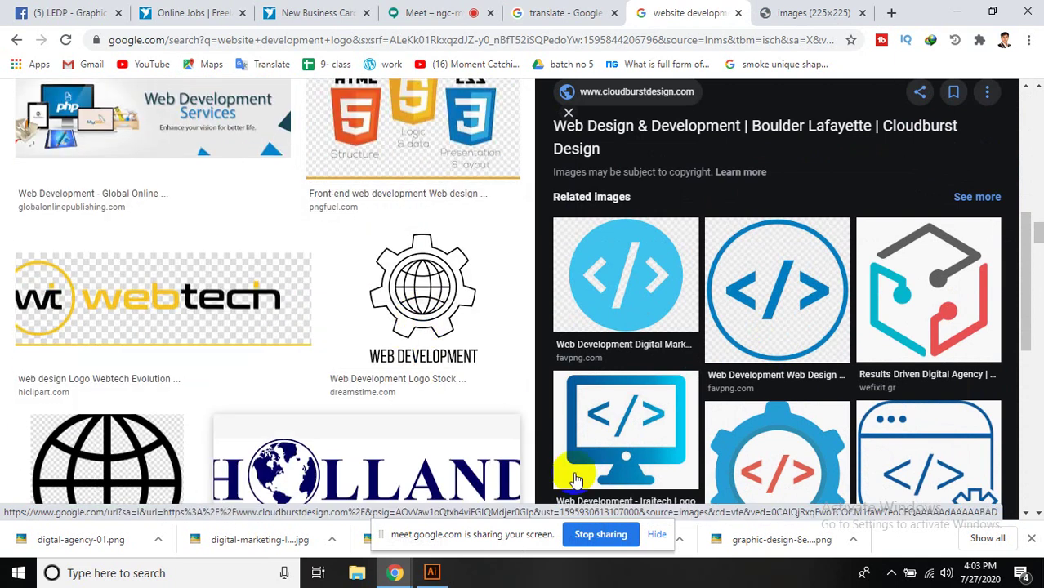
scroll(442, 431, "down", 2)
scroll(455, 445, "down", 2)
scroll(458, 441, "down", 2)
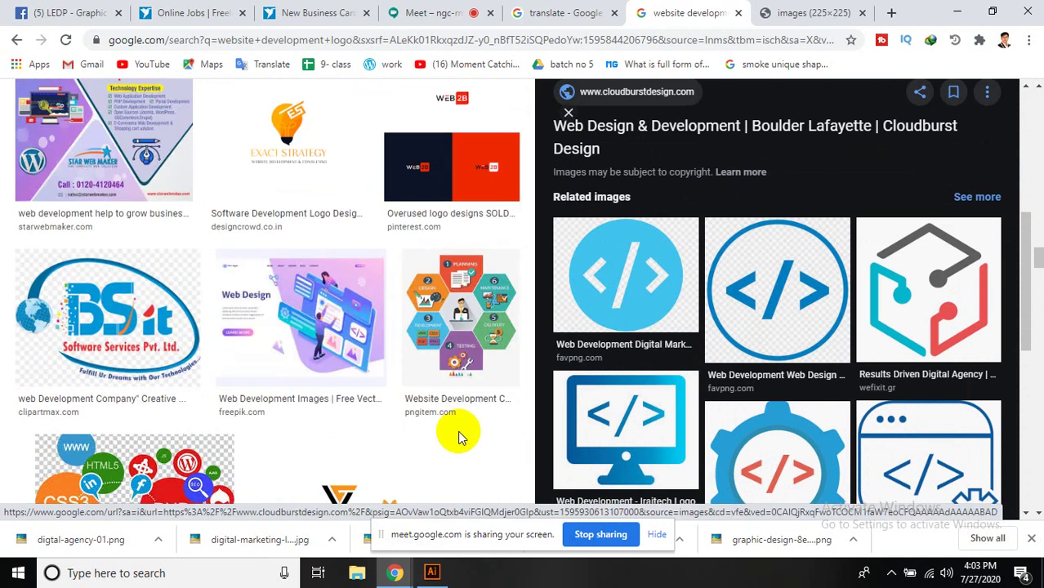
scroll(457, 437, "down", 2)
scroll(466, 441, "up", 5)
scroll(482, 449, "up", 5)
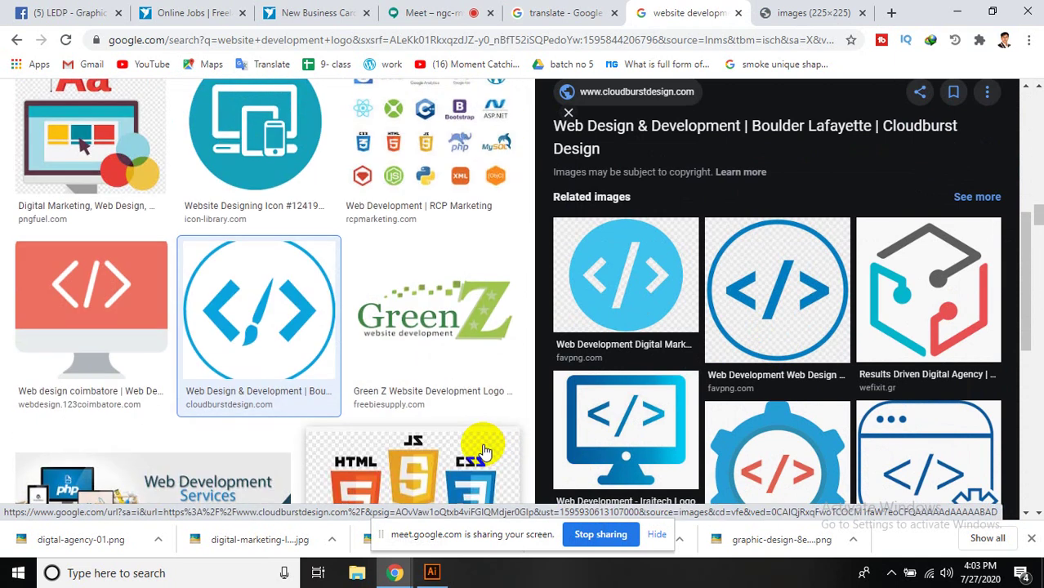
scroll(484, 451, "down", 3)
- Save the full-size logo as images.png and close its tab
left_click(811, 10)
right_click(591, 333)
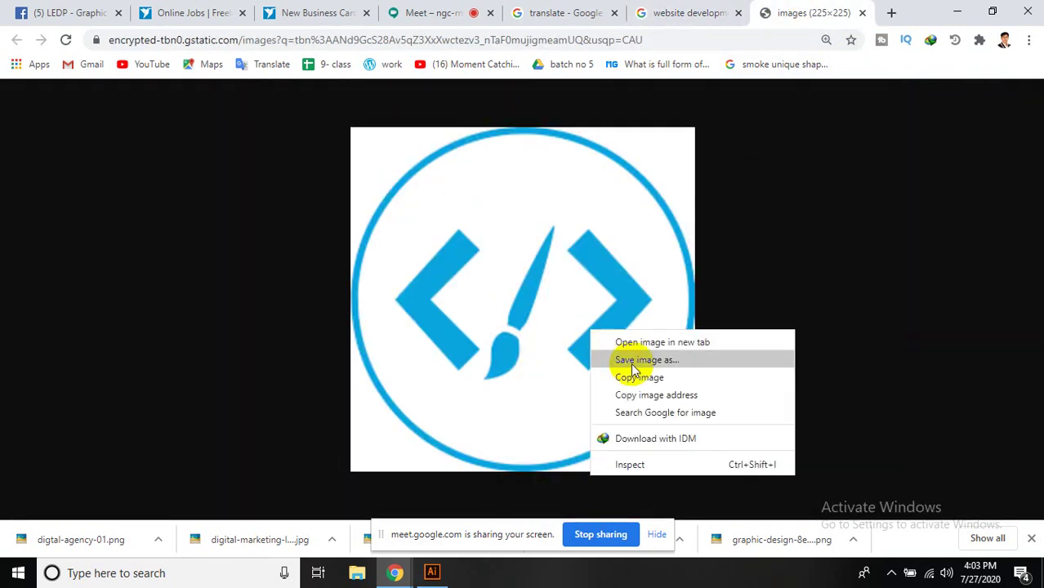
left_click(633, 361)
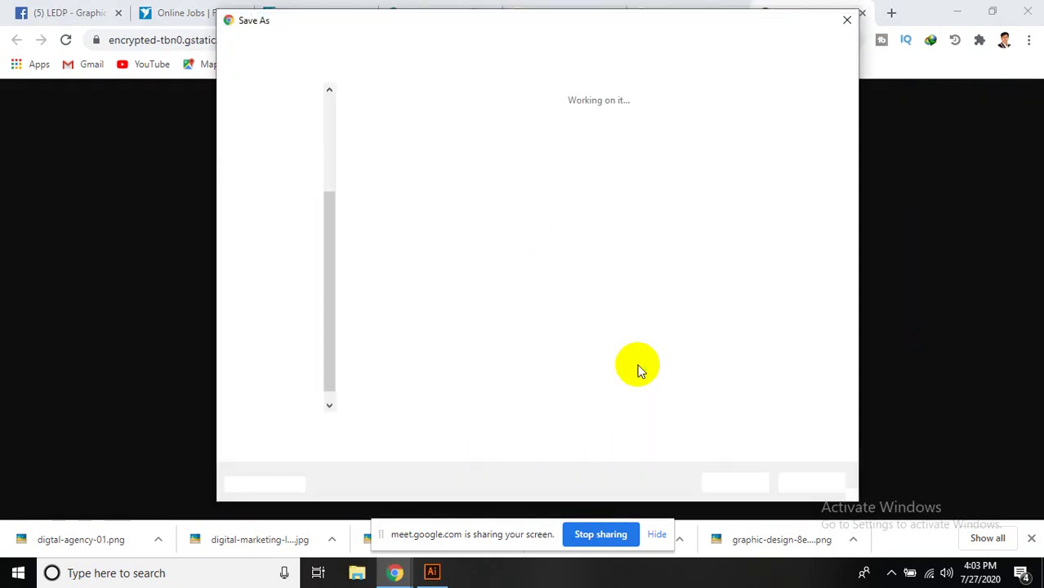
key("Return")
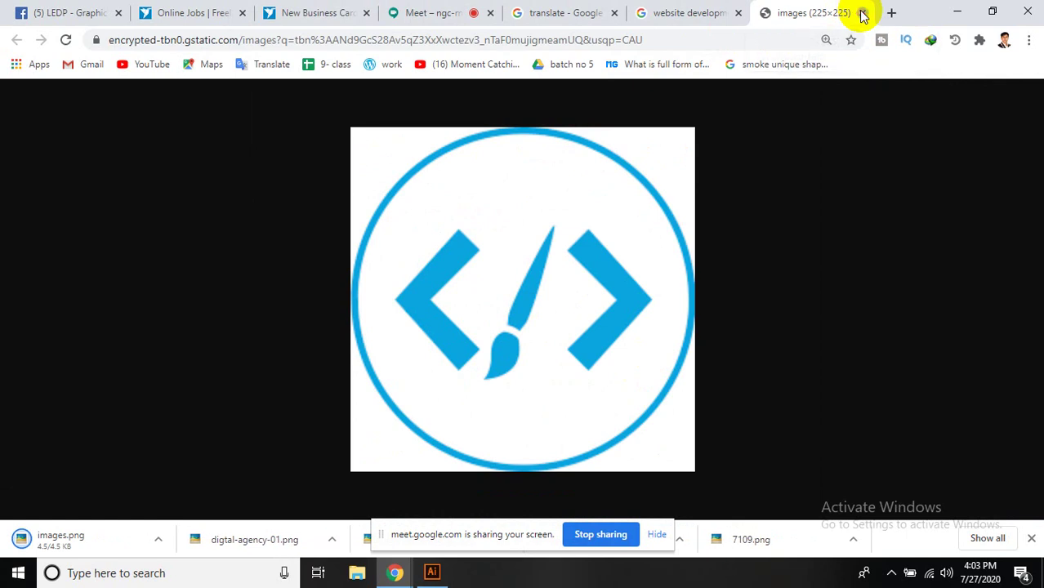
left_click(863, 14)
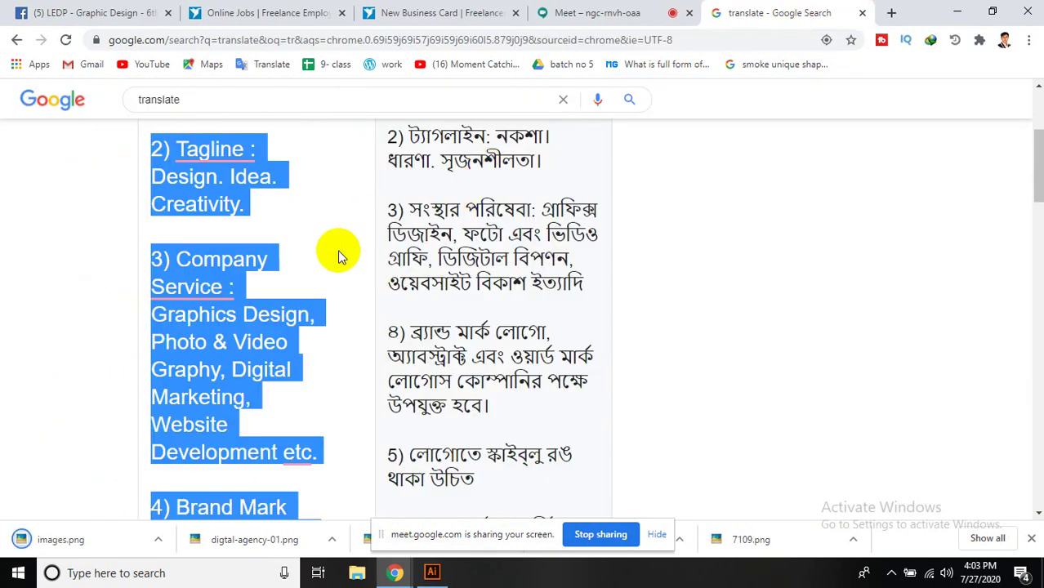
- Select the company name '7 Twenty 4U Pvt Ltd' in the translated brief
scroll(321, 254, "up", 3)
left_click(283, 290)
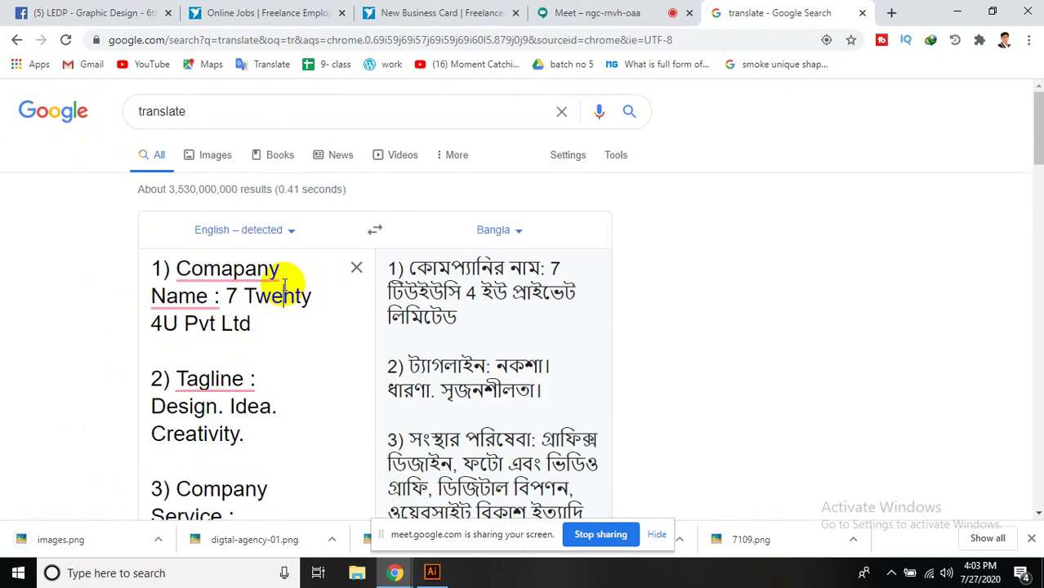
left_click_drag(257, 322, 233, 297)
key("ctrl+c")
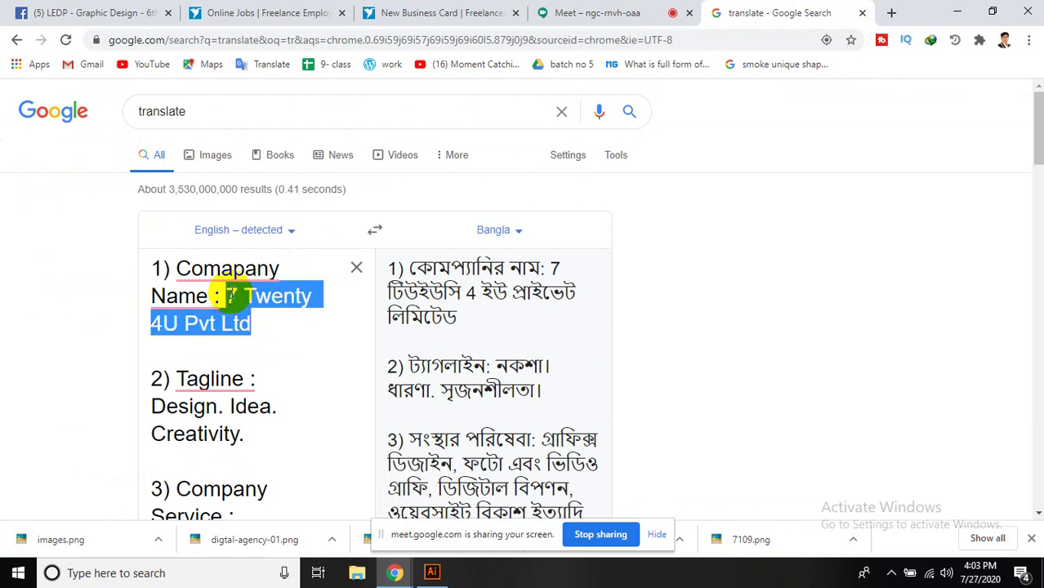
scroll(263, 361, "down", 5)
scroll(291, 372, "down", 5)
scroll(291, 372, "up", 5)
scroll(289, 371, "up", 5)
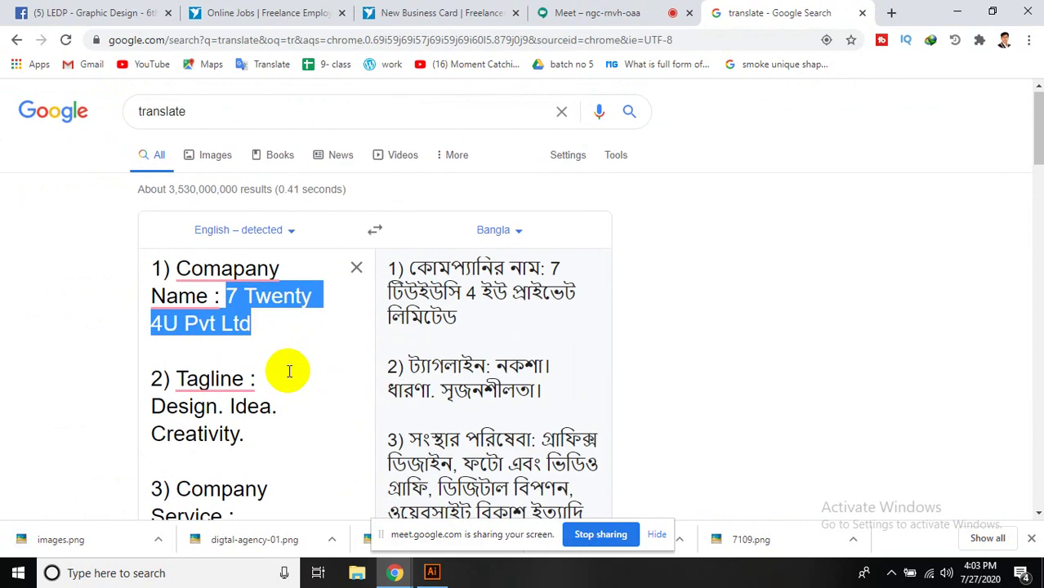
- Search the company name in a new tab and open its LinkedIn result in the background
left_click(891, 13)
key("ctrl+v")
key("Return")
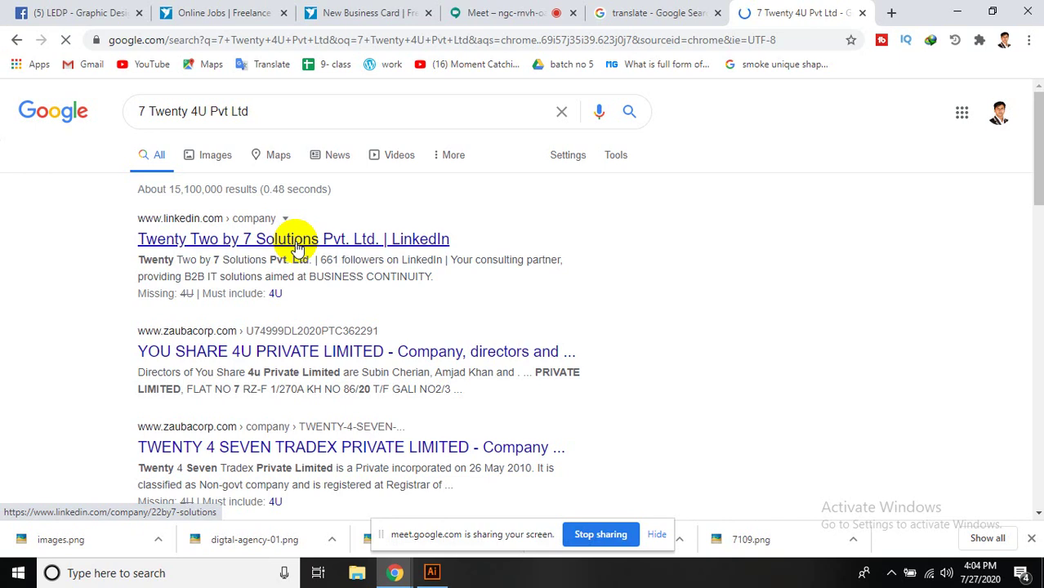
middle_click(298, 245)
left_click(209, 156)
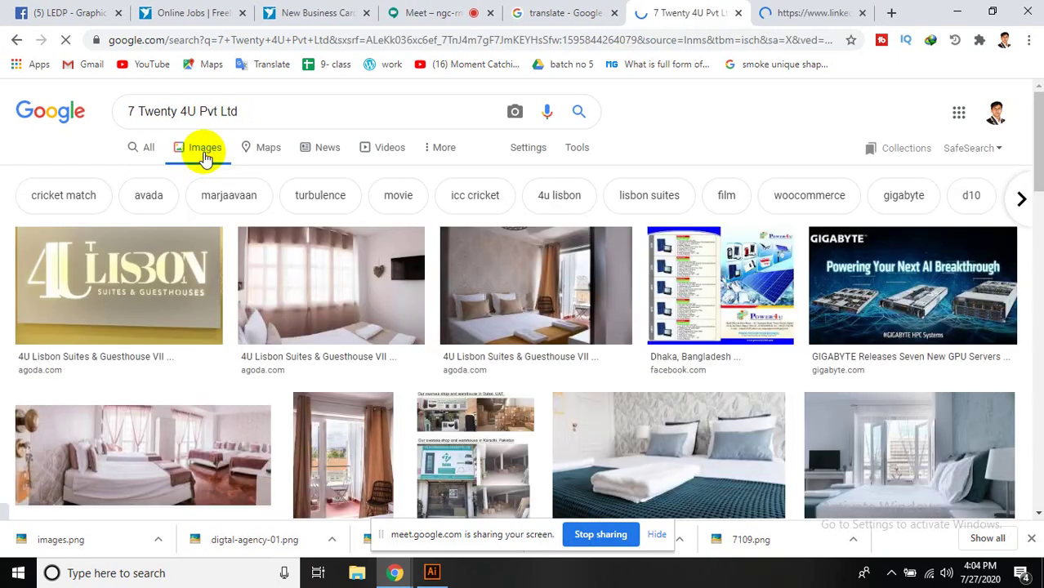
scroll(629, 306, "down", 3)
scroll(629, 306, "down", 2)
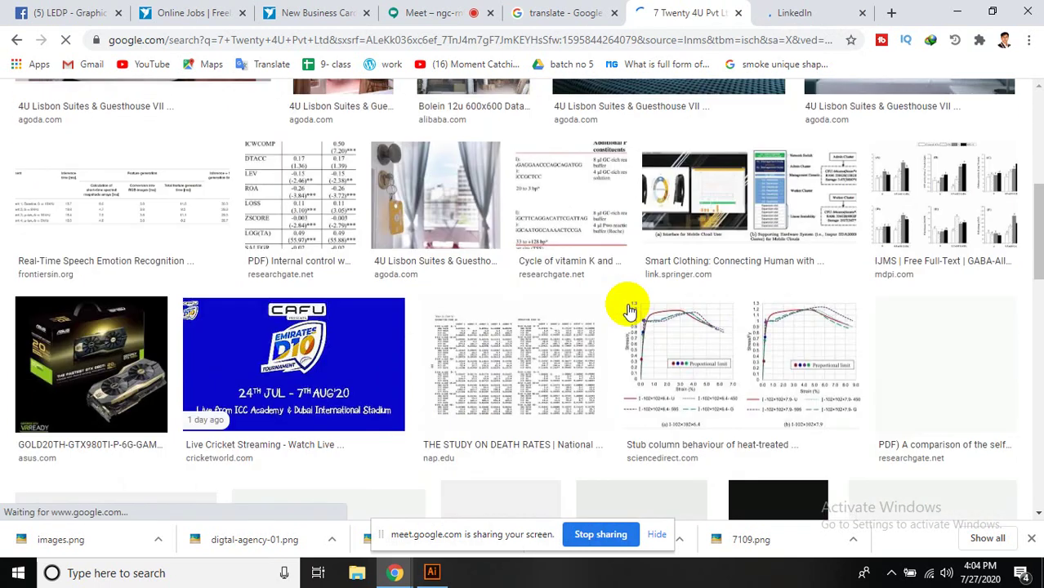
scroll(629, 310, "down", 4)
scroll(596, 288, "up", 3)
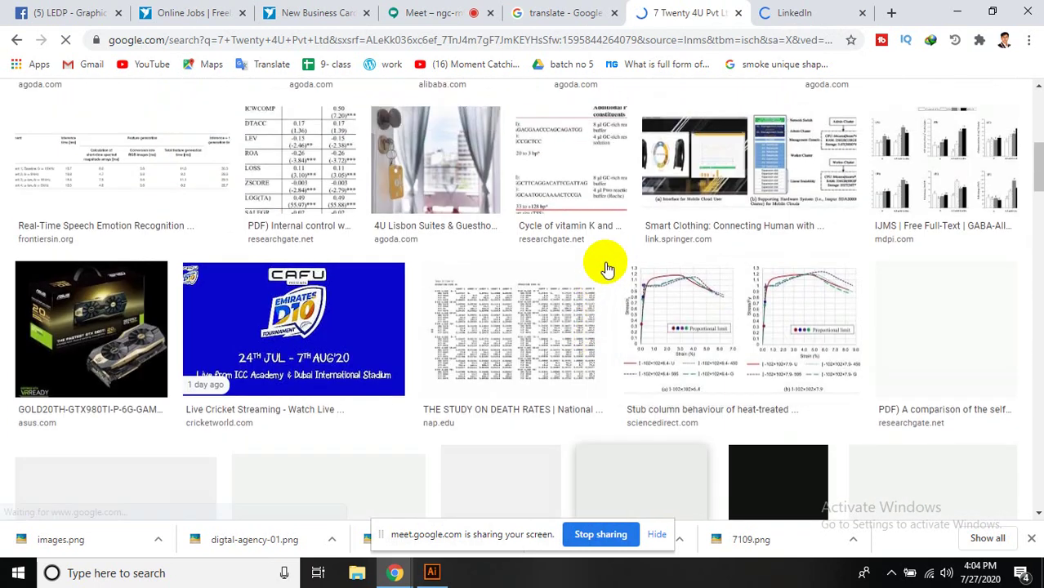
scroll(666, 213, "down", 5)
scroll(658, 232, "down", 2)
scroll(625, 249, "down", 5)
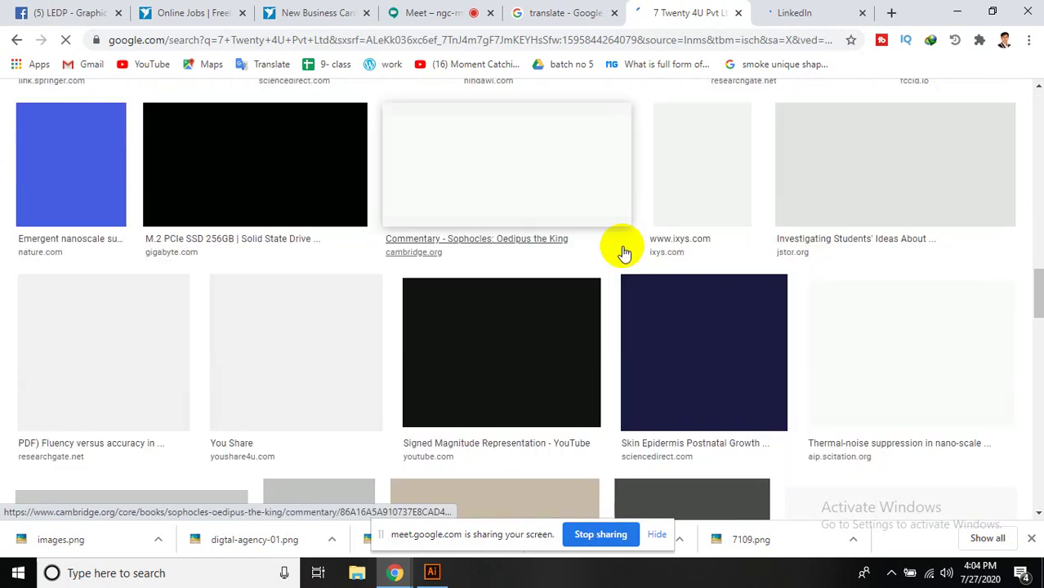
scroll(627, 256, "down", 3)
scroll(630, 253, "down", 5)
scroll(631, 245, "down", 5)
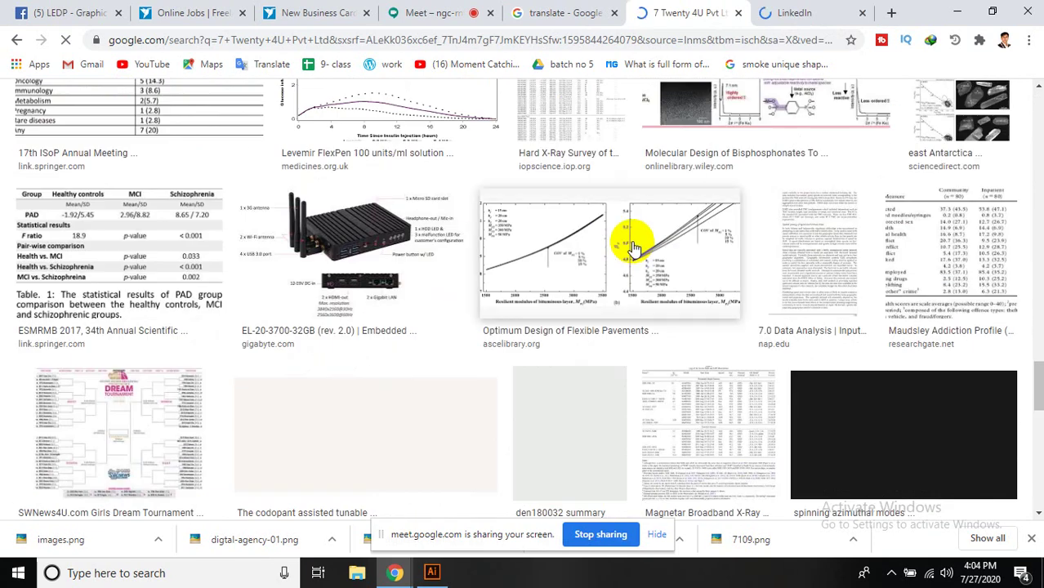
scroll(631, 245, "down", 5)
scroll(641, 241, "down", 3)
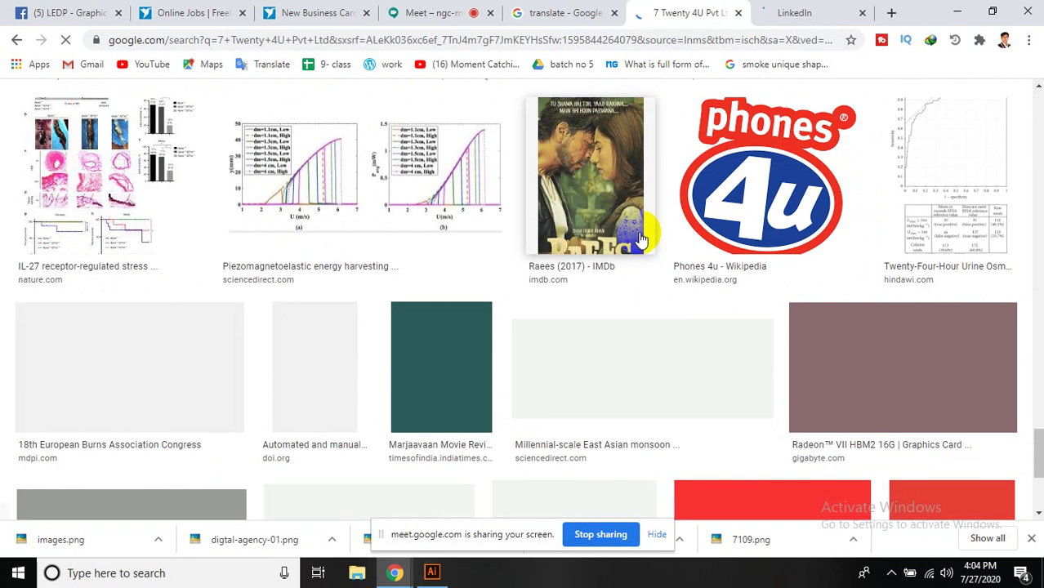
scroll(636, 238, "down", 1)
scroll(641, 240, "down", 2)
scroll(641, 240, "down", 2)
scroll(694, 163, "up", 5)
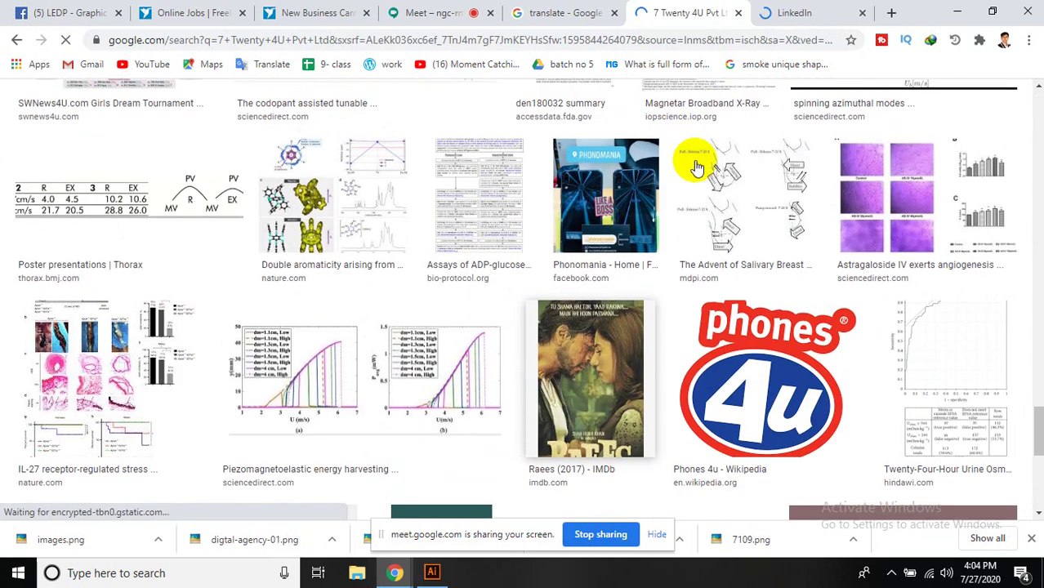
scroll(700, 175, "up", 5)
scroll(699, 175, "up", 5)
left_click(801, 8)
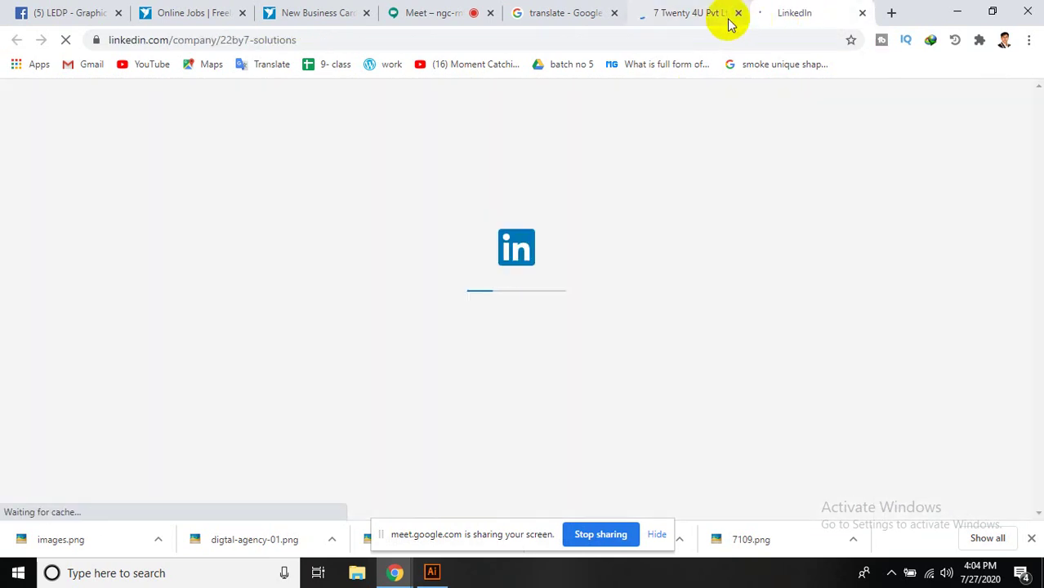
left_click(695, 10)
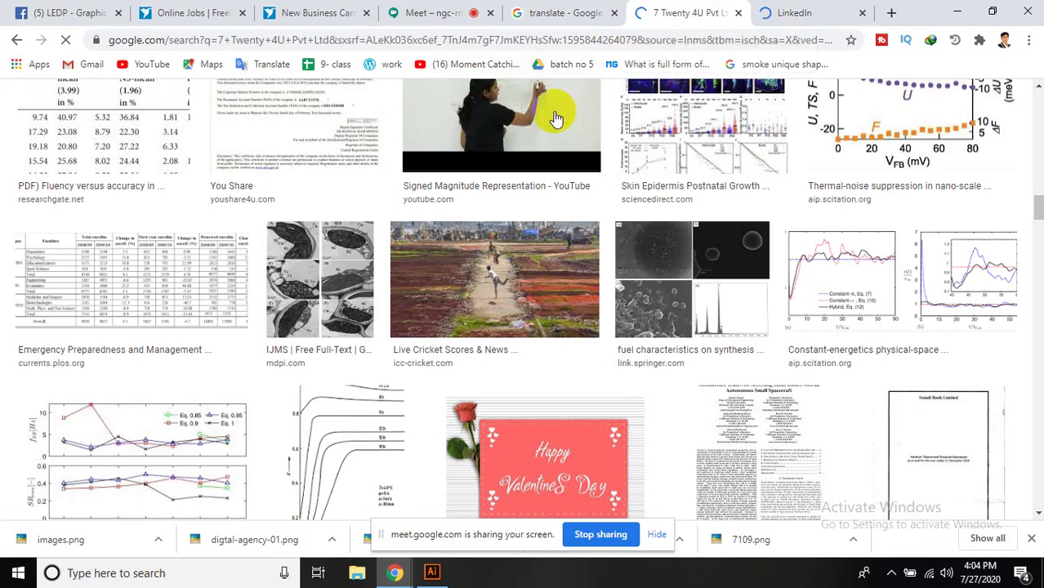
scroll(496, 345, "up", 5)
scroll(186, 284, "up", 5)
scroll(221, 256, "up", 5)
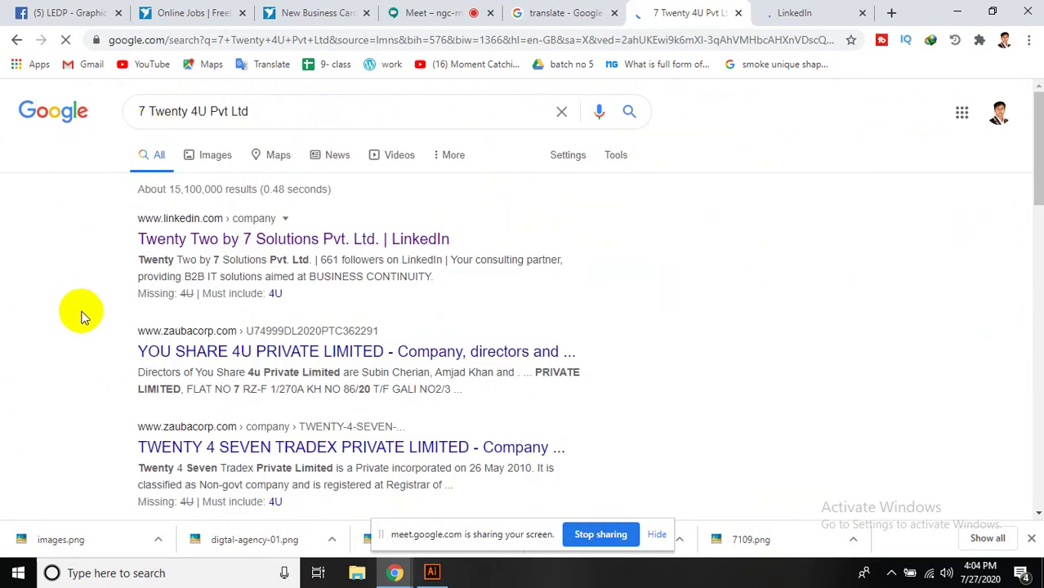
scroll(81, 317, "down", 2)
scroll(115, 315, "down", 2)
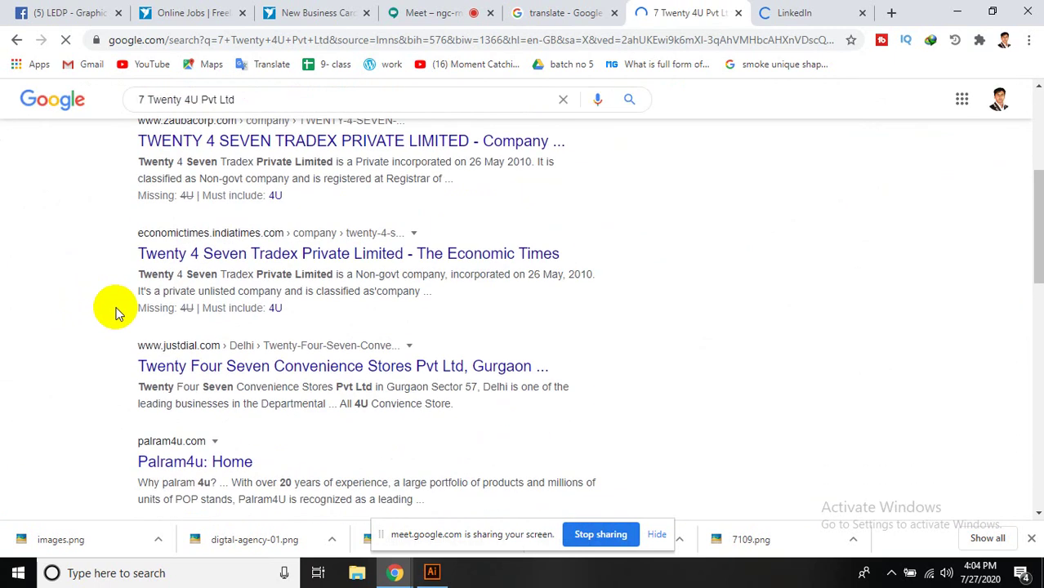
scroll(128, 334, "up", 2)
scroll(130, 339, "up", 2)
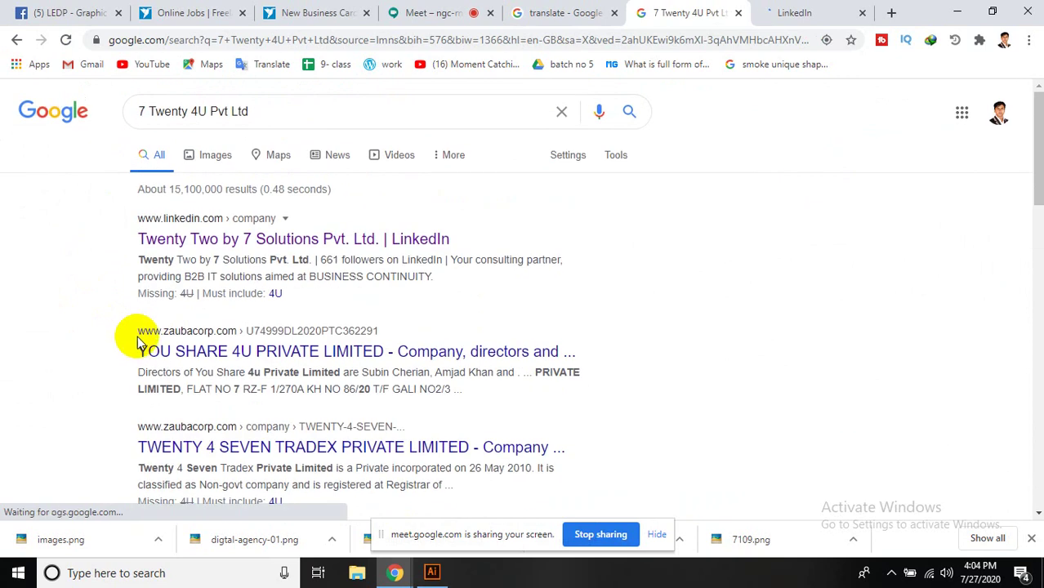
left_click(792, 11)
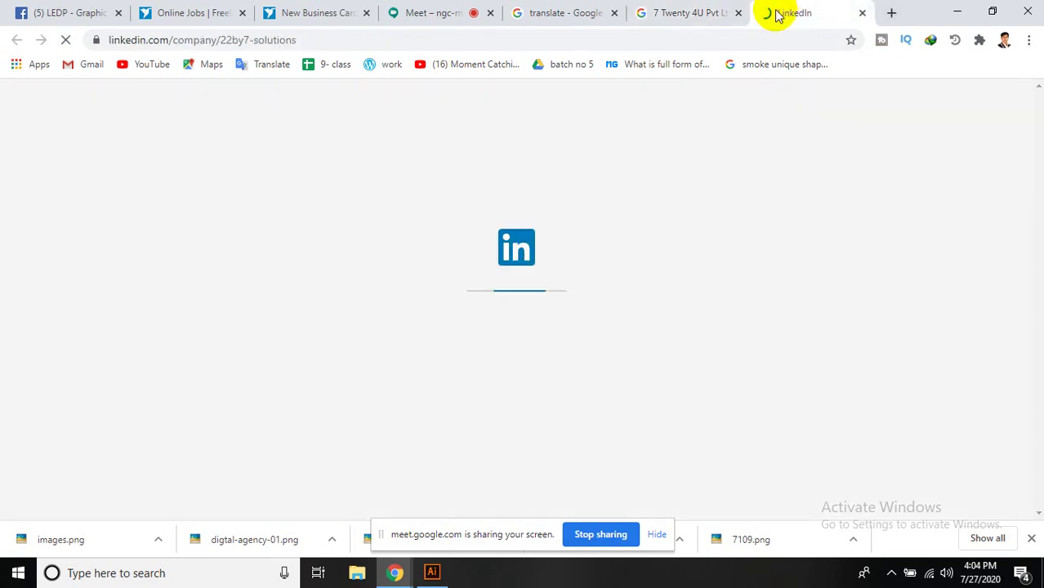
left_click(702, 10)
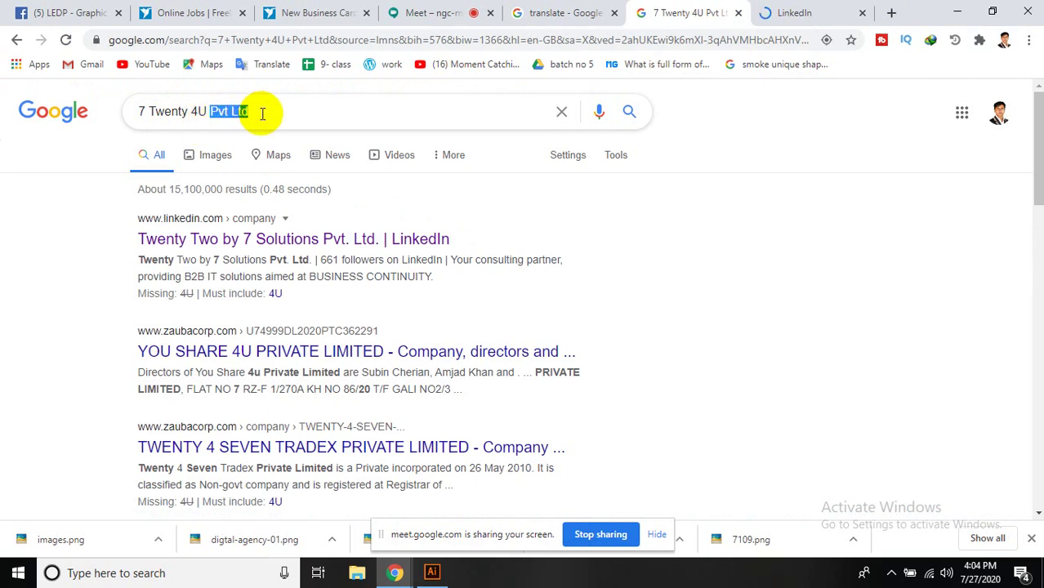
- Change the search query to '7 Twenty logo' and run it
key("BackSpace")
left_click_drag(237, 111, 173, 98)
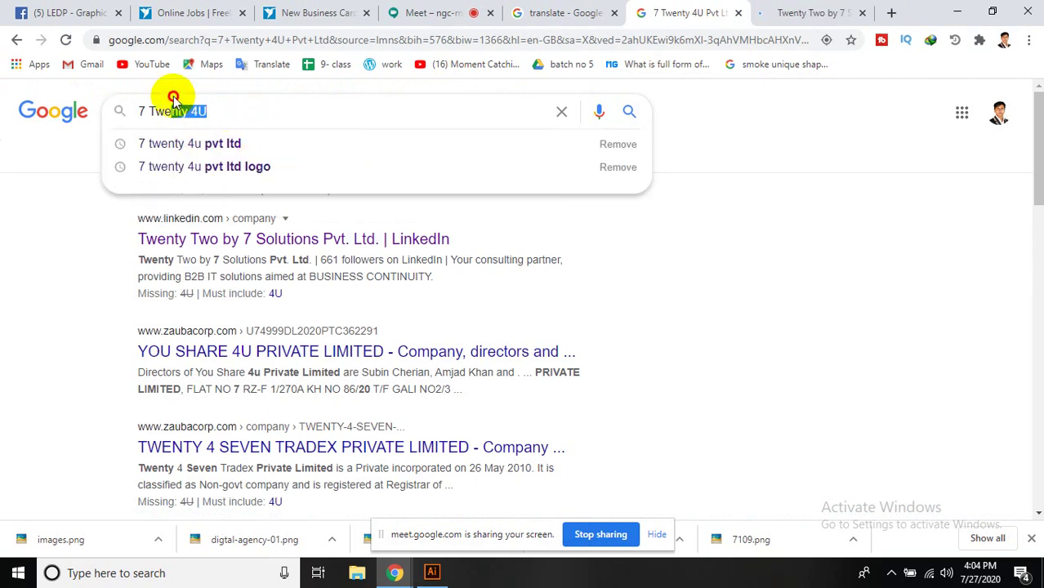
key("BackSpace")
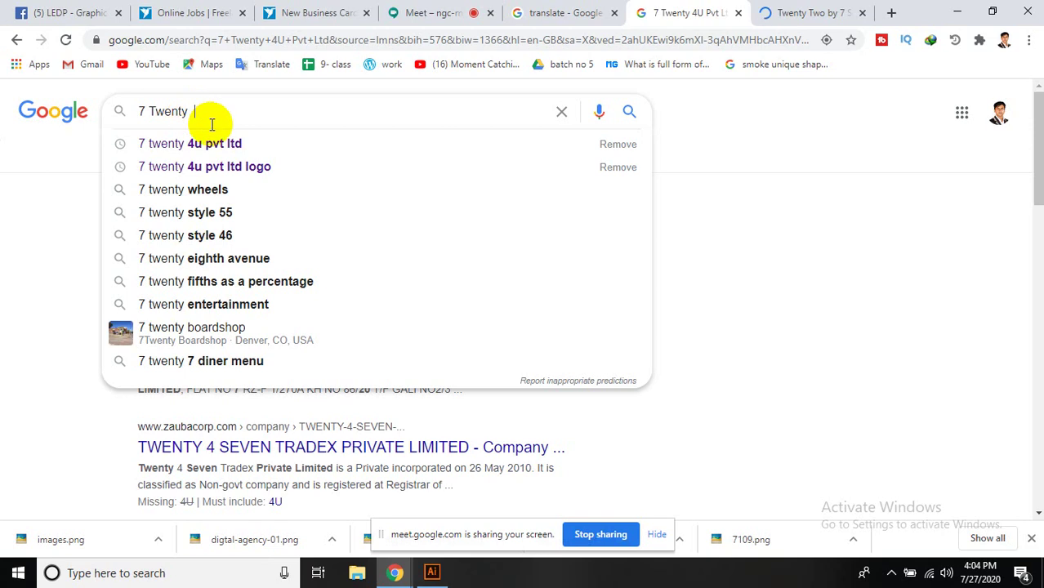
type("logo")
key("Return")
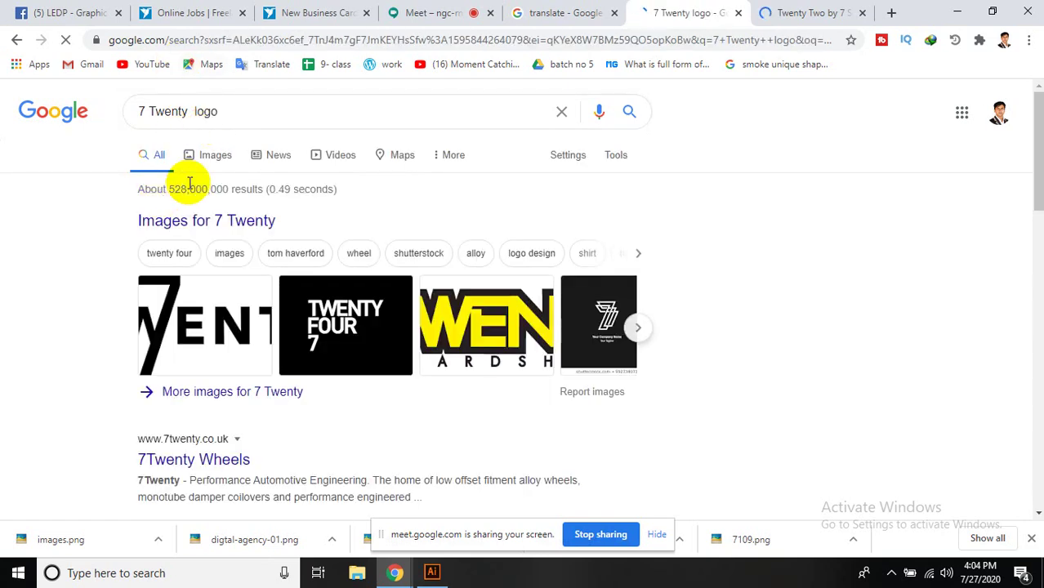
- Browse the image results for '7 Twenty logo'
left_click(210, 156)
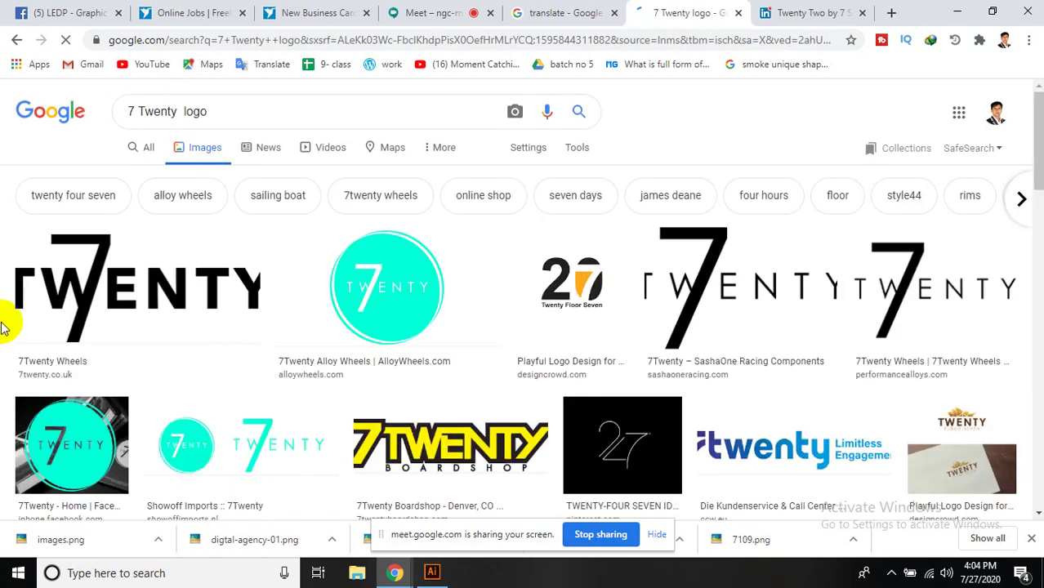
scroll(46, 305, "down", 1)
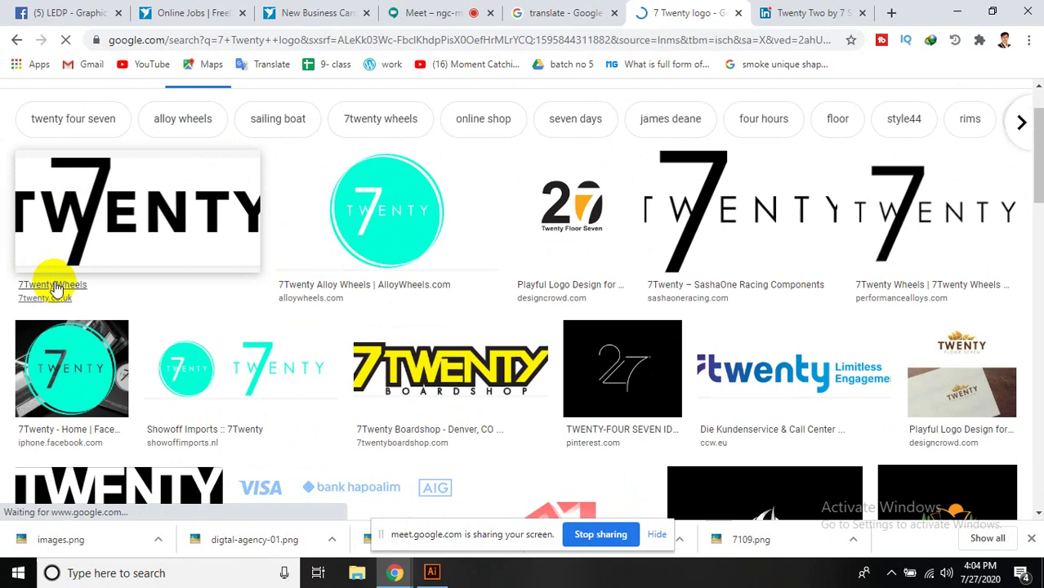
scroll(54, 287, "down", 3)
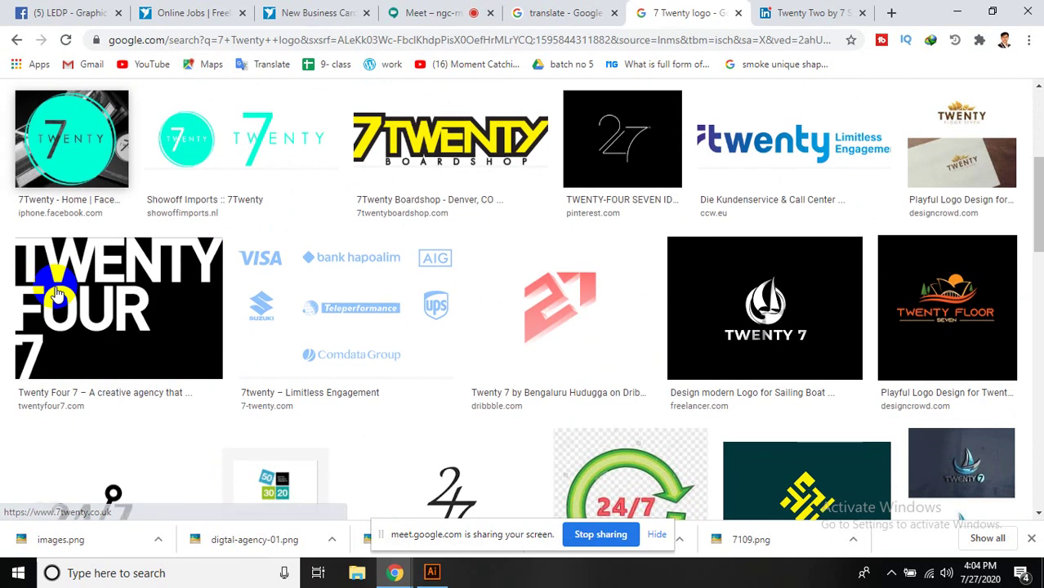
scroll(54, 290, "down", 2)
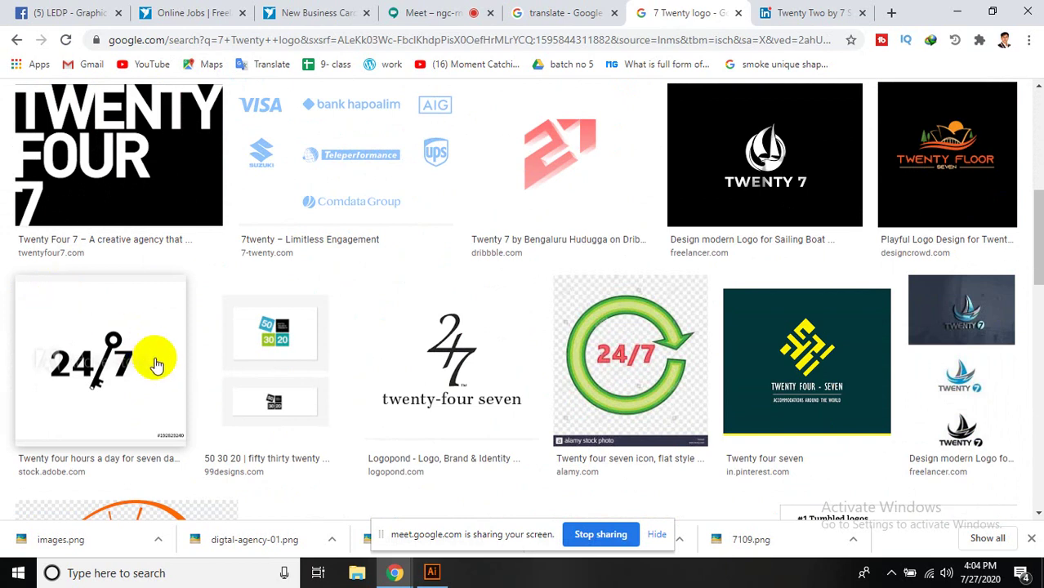
scroll(163, 382, "down", 1)
scroll(170, 372, "down", 2)
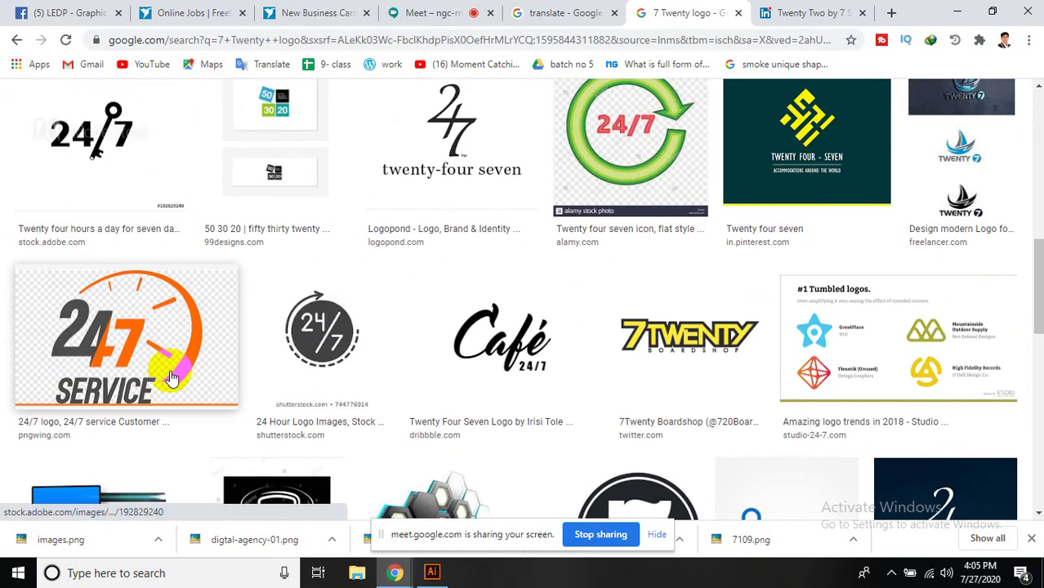
scroll(179, 388, "down", 3)
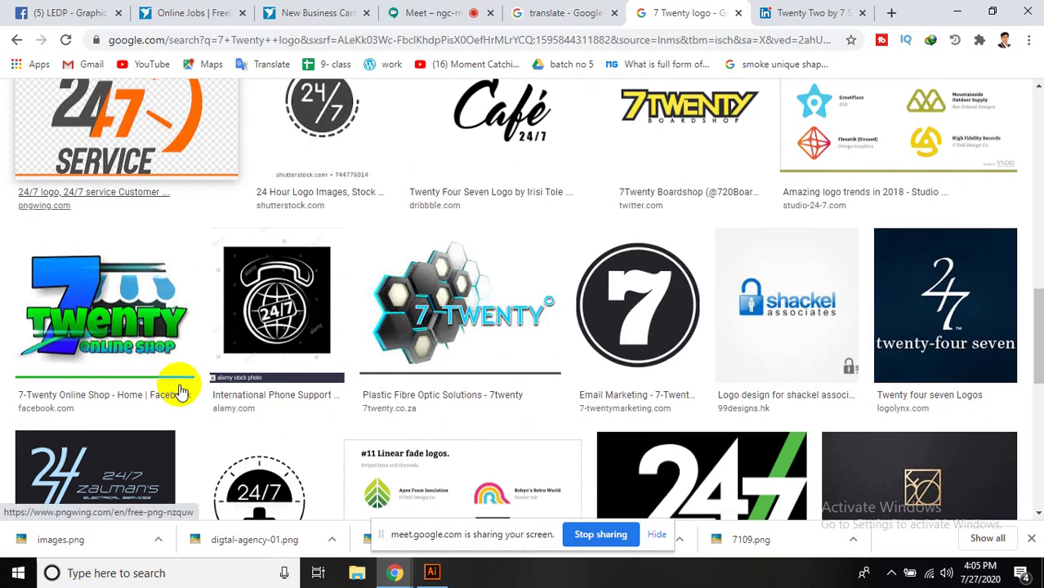
scroll(182, 392, "down", 3)
scroll(181, 398, "down", 3)
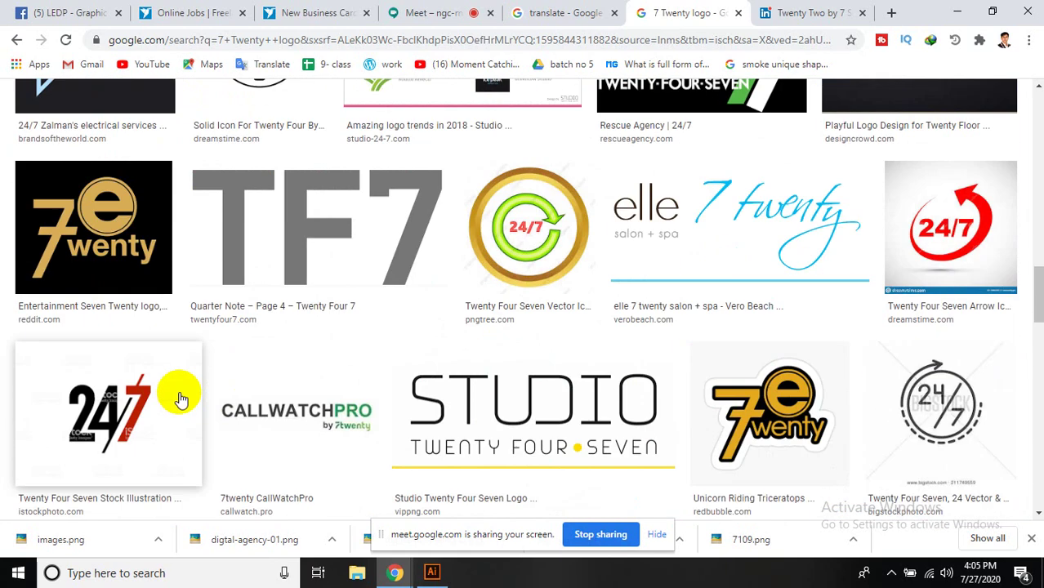
scroll(196, 408, "up", 5)
scroll(198, 415, "up", 5)
scroll(198, 415, "up", 1)
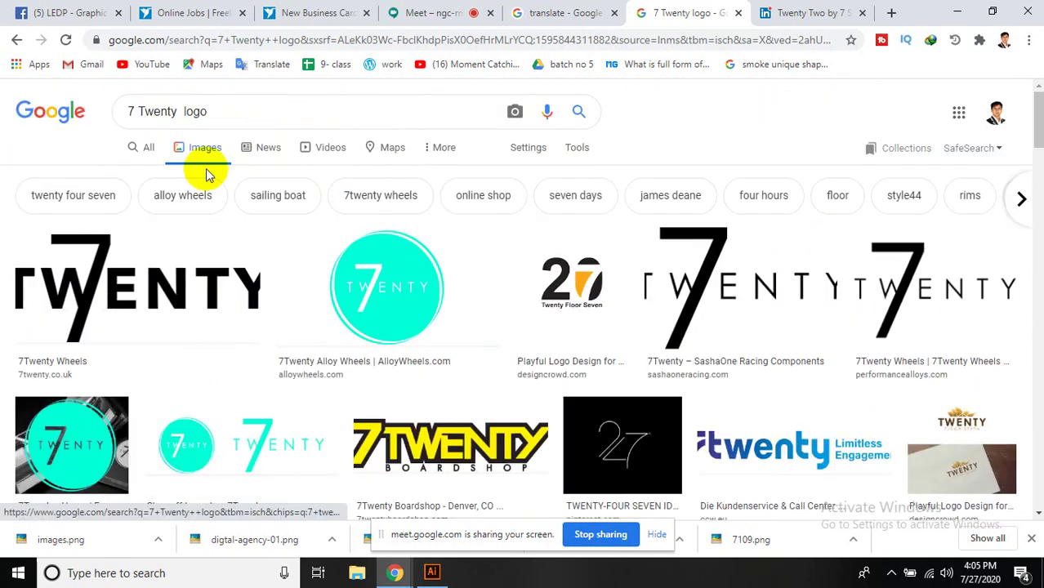
- Search images for '4U logo' and move to the LinkedIn company page
left_click_drag(180, 111, 23, 109)
type("4U")
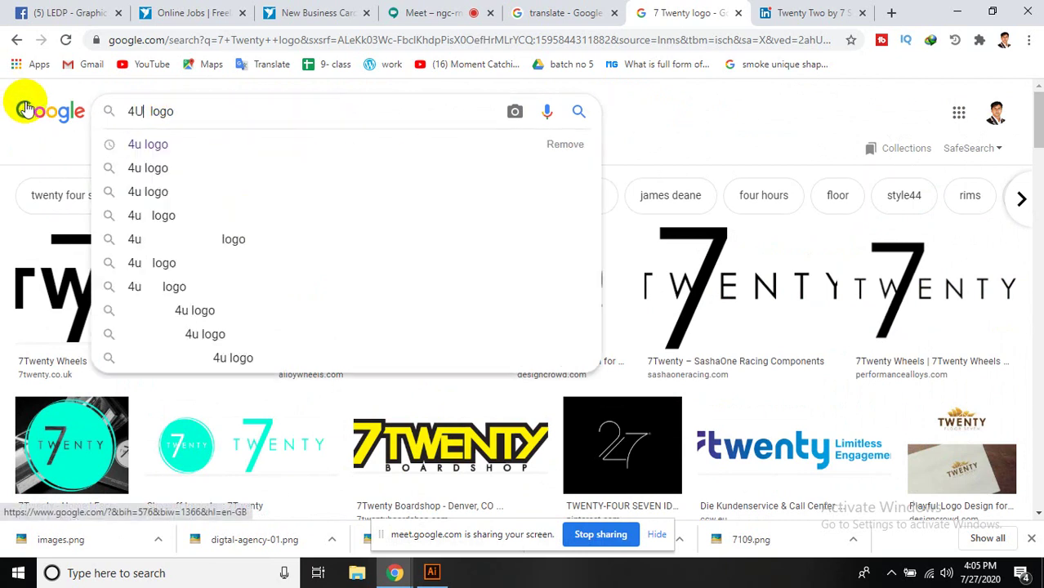
key("Return")
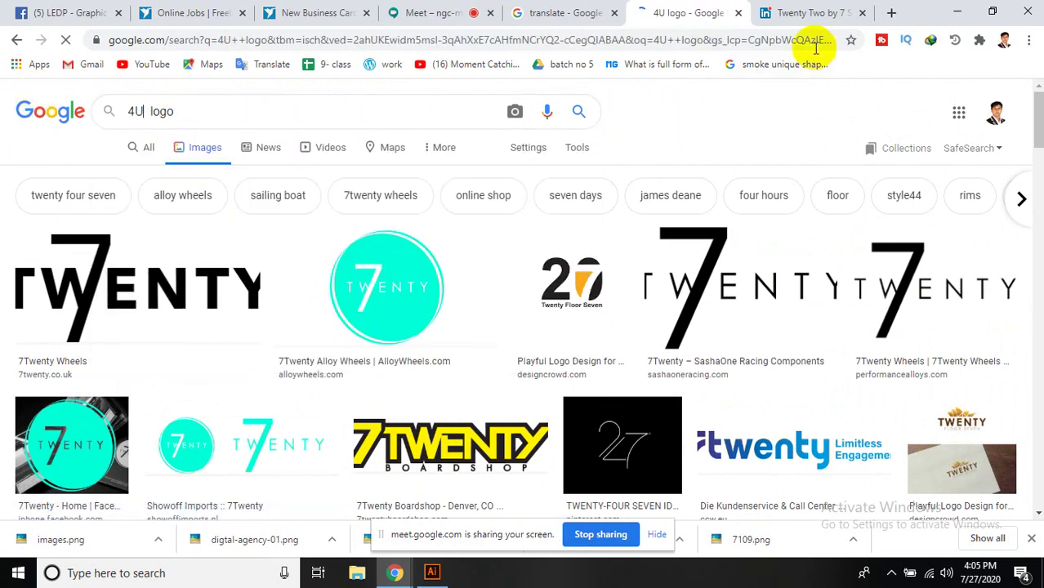
left_click(816, 11)
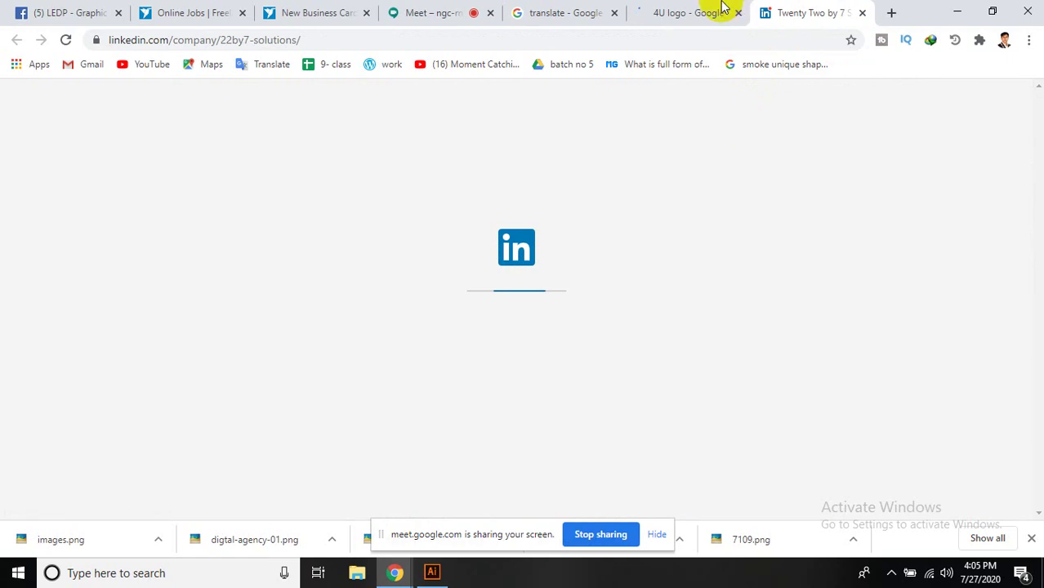
- Follow the Twenty Two by 7 Solutions company page on LinkedIn
left_click(690, 10)
left_click(850, 12)
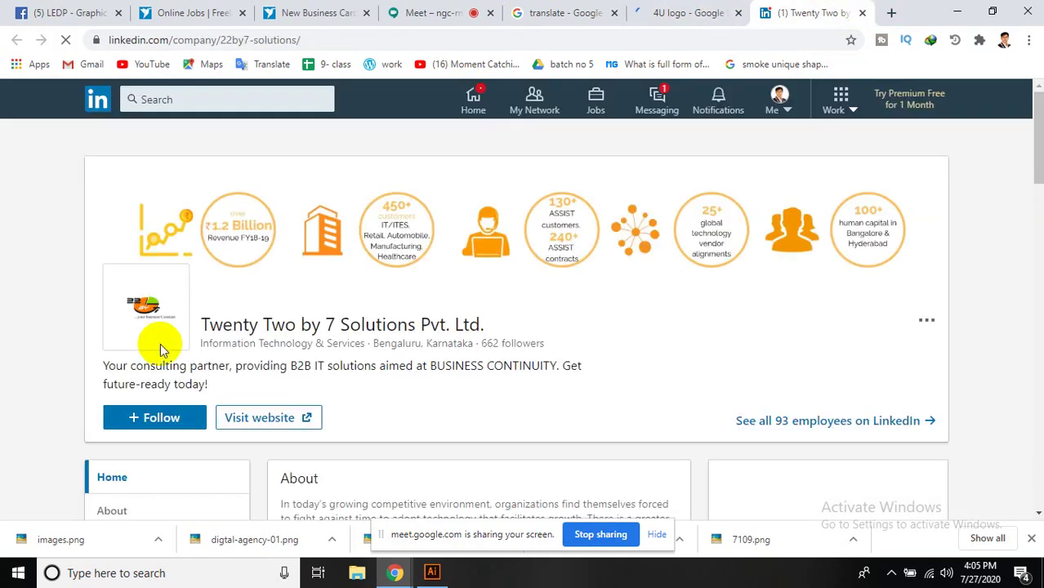
scroll(137, 390, "down", 3)
scroll(138, 390, "up", 2)
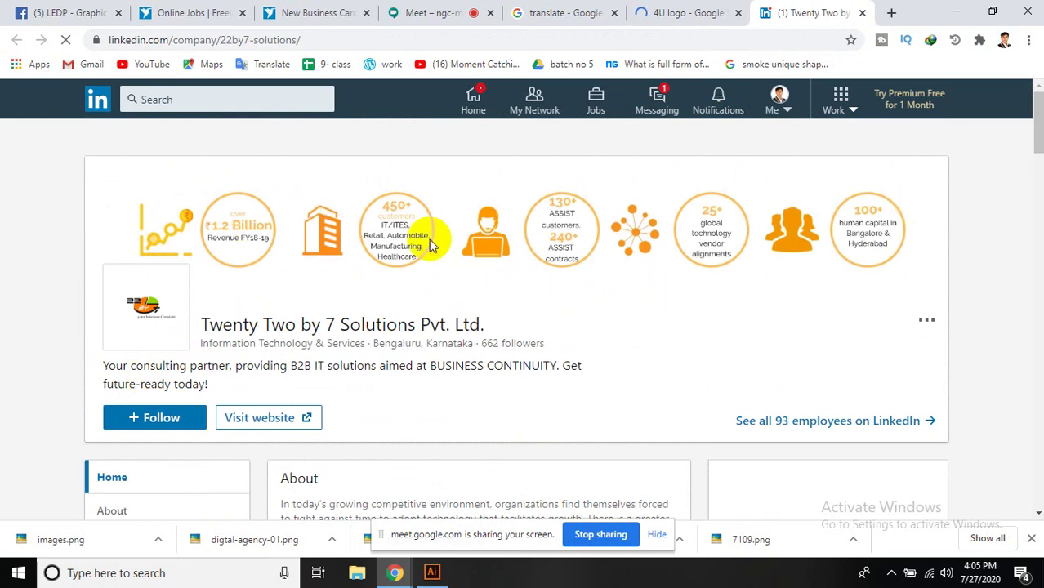
scroll(484, 304, "down", 2)
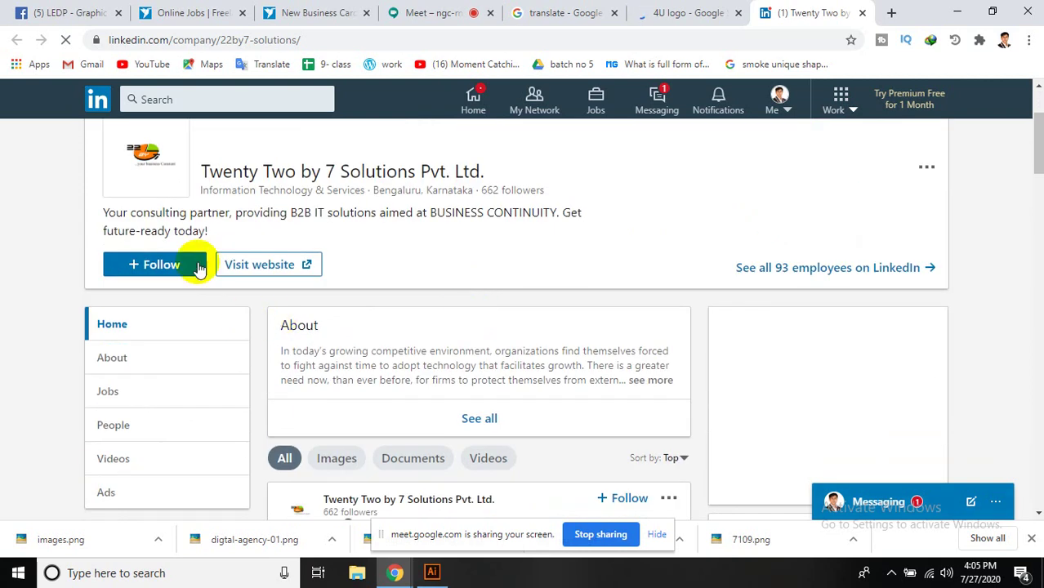
left_click(181, 272)
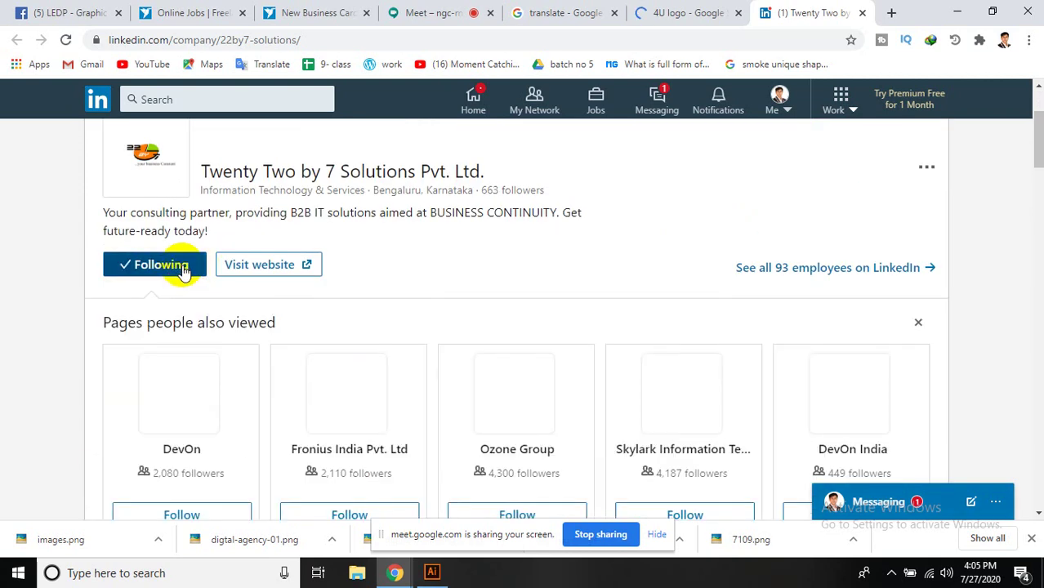
- Open the company's website, 22by7.in, in a new tab and switch to it
scroll(182, 278, "down", 1)
scroll(245, 270, "up", 2)
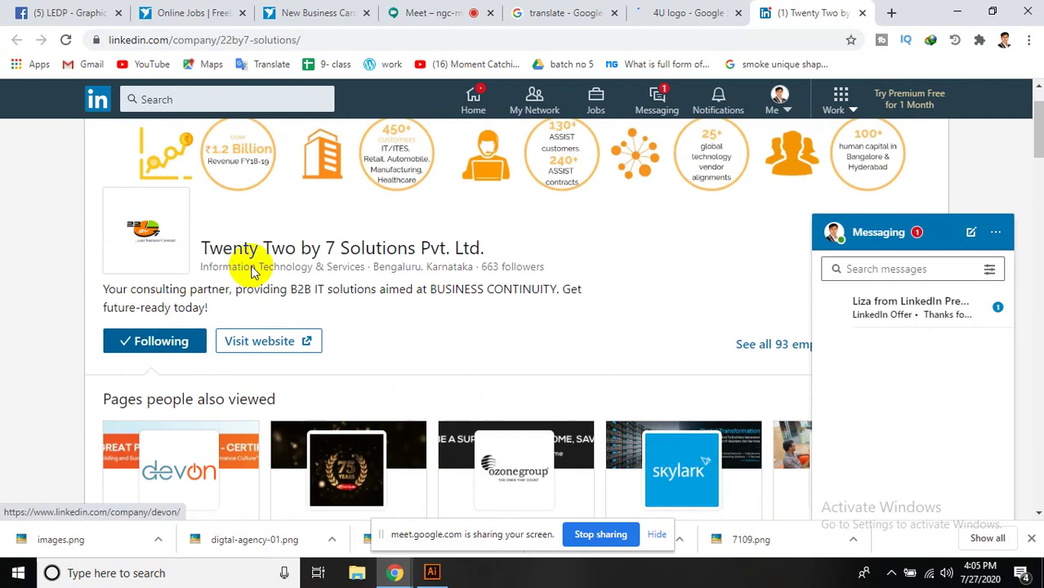
left_click(301, 343)
left_click(710, 12)
scroll(481, 345, "up", 1)
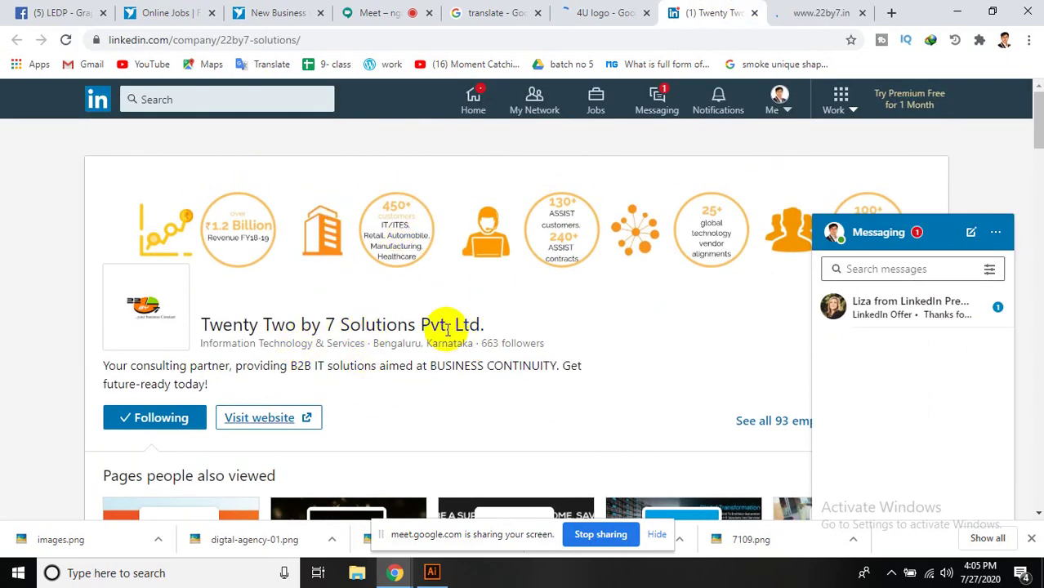
scroll(373, 345, "down", 2)
left_click(807, 12)
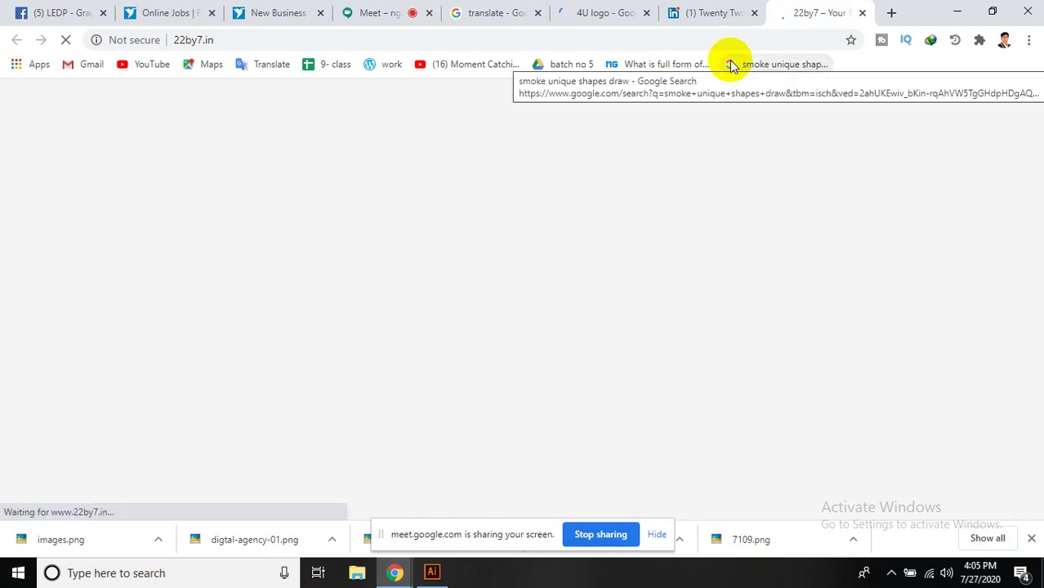
- Preview the first red 4U logo result in the '4U logo' image results
left_click(592, 12)
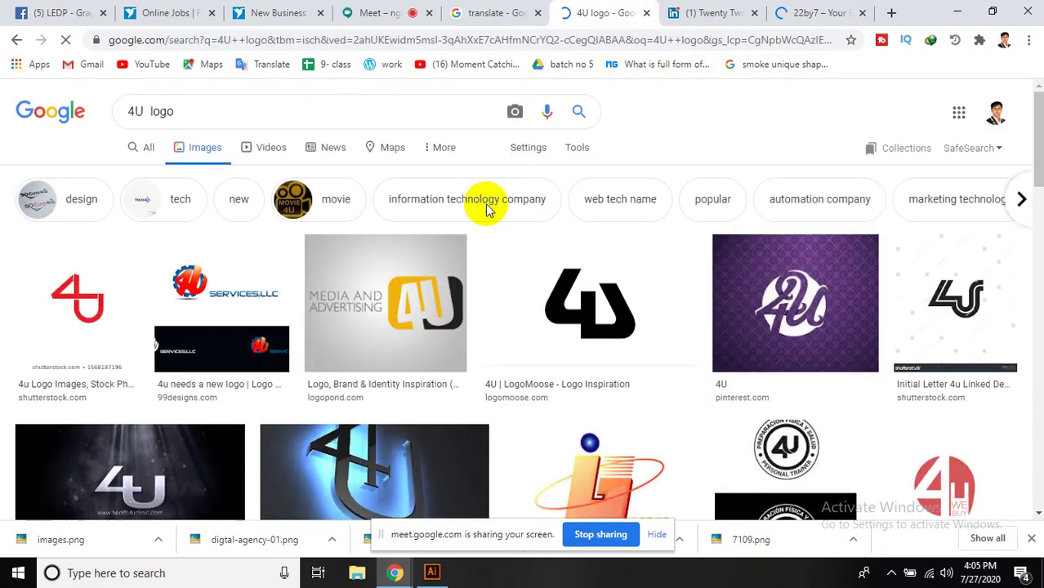
scroll(362, 216, "down", 1)
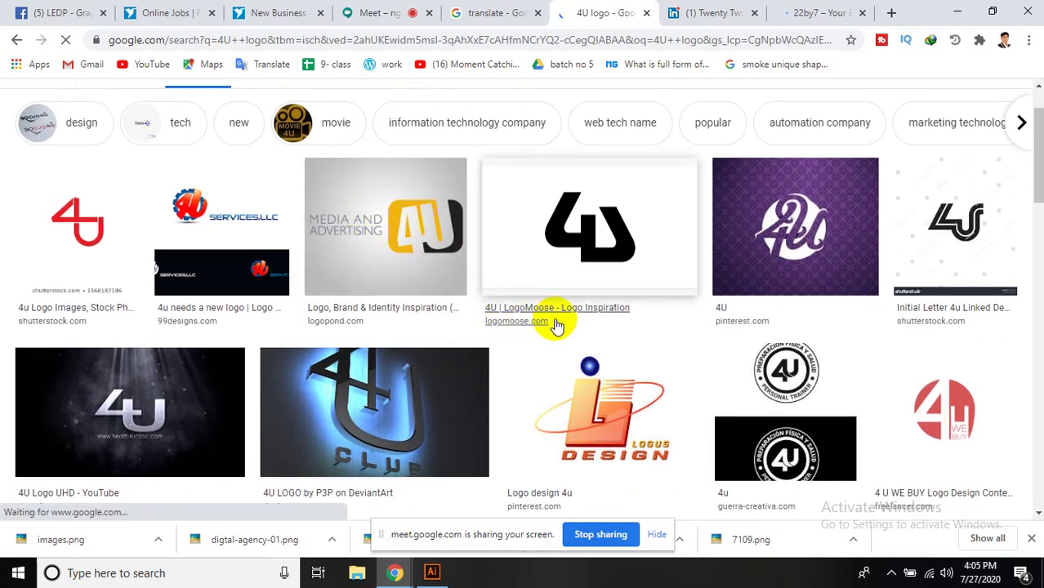
left_click(96, 242)
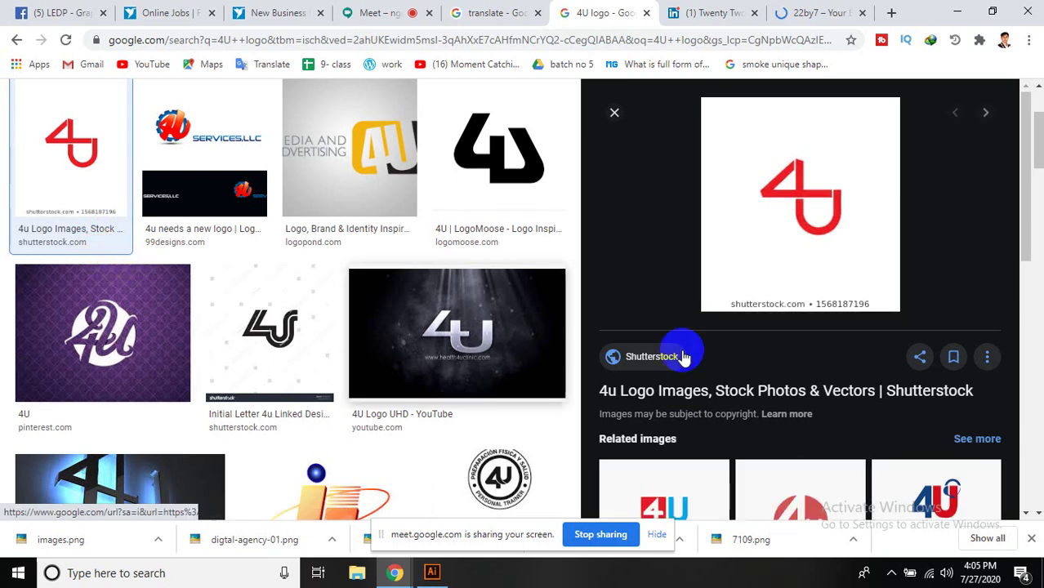
scroll(776, 356, "down", 2)
scroll(785, 365, "up", 2)
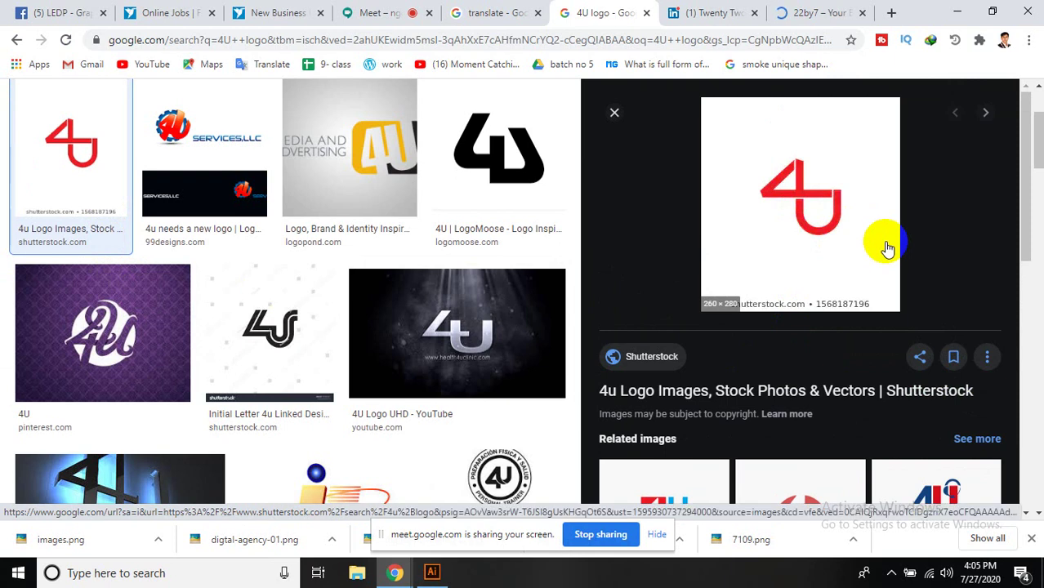
scroll(494, 273, "down", 1)
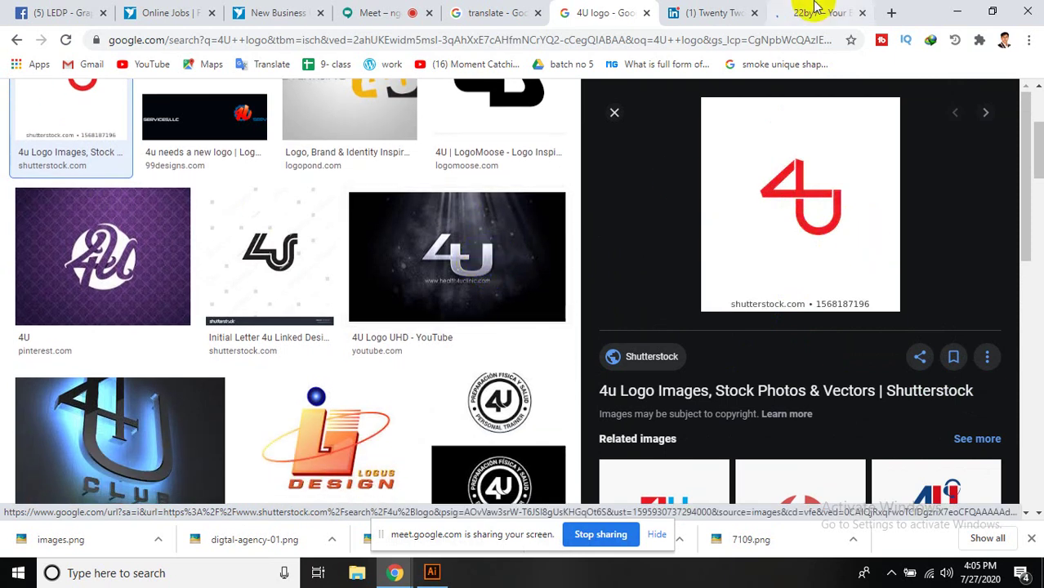
scroll(807, 232, "down", 3)
scroll(792, 280, "down", 2)
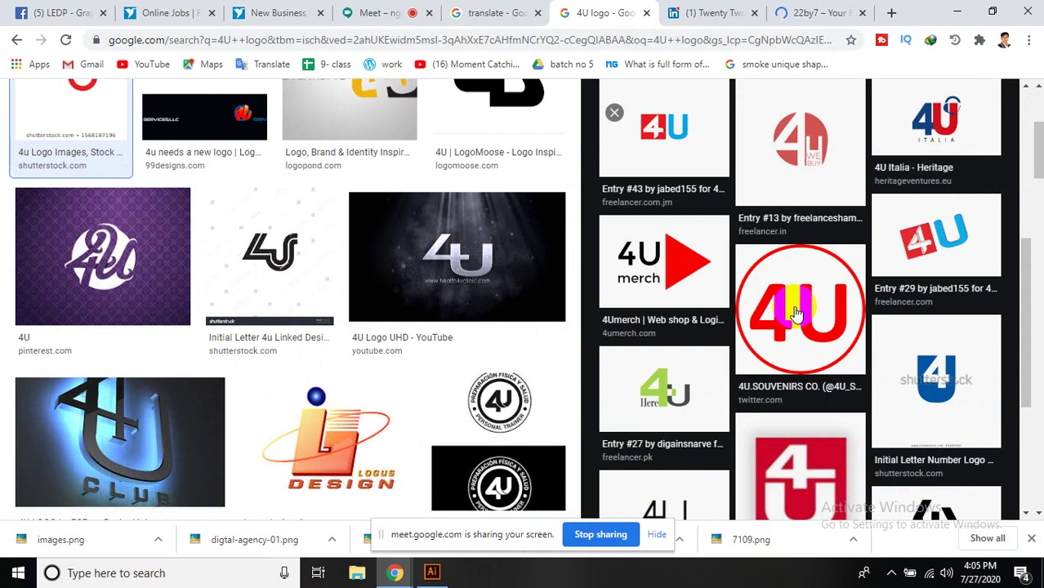
scroll(796, 313, "up", 5)
- Open the full-size 4U logo in a new tab and close the 22by7 website tab
right_click(798, 222)
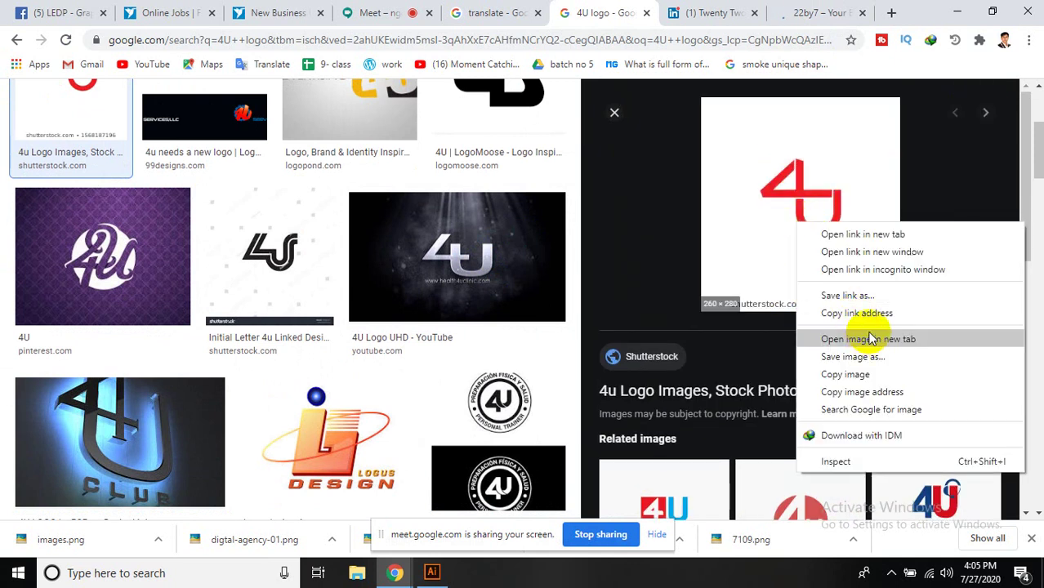
left_click(871, 339)
left_click(823, 10)
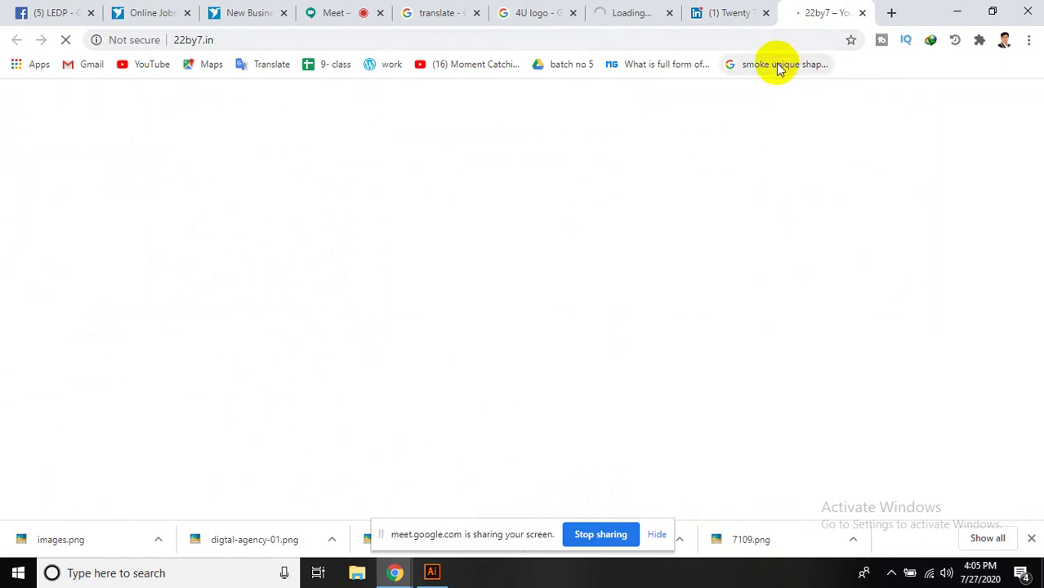
left_click(861, 13)
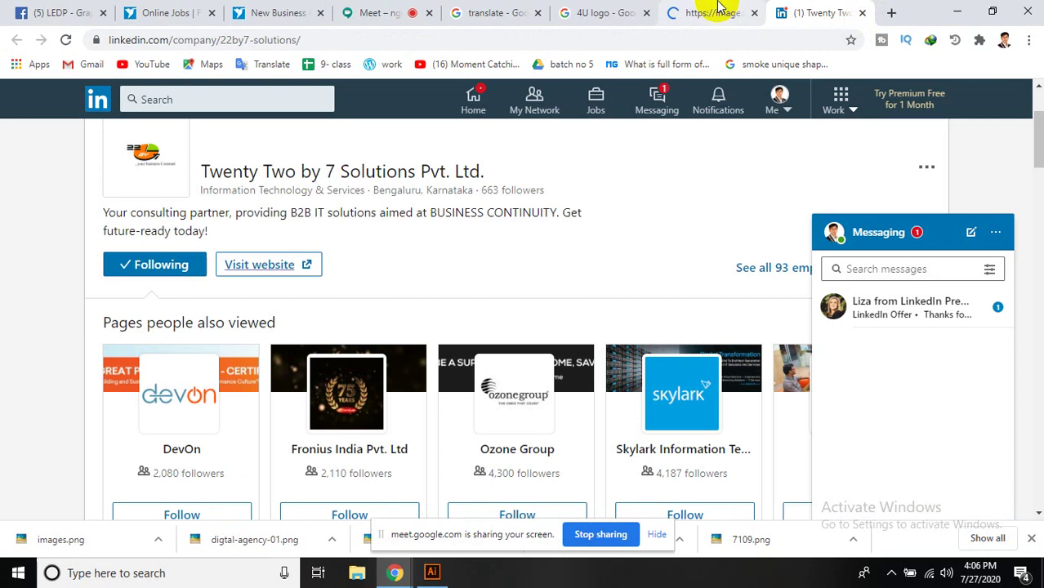
left_click(718, 10)
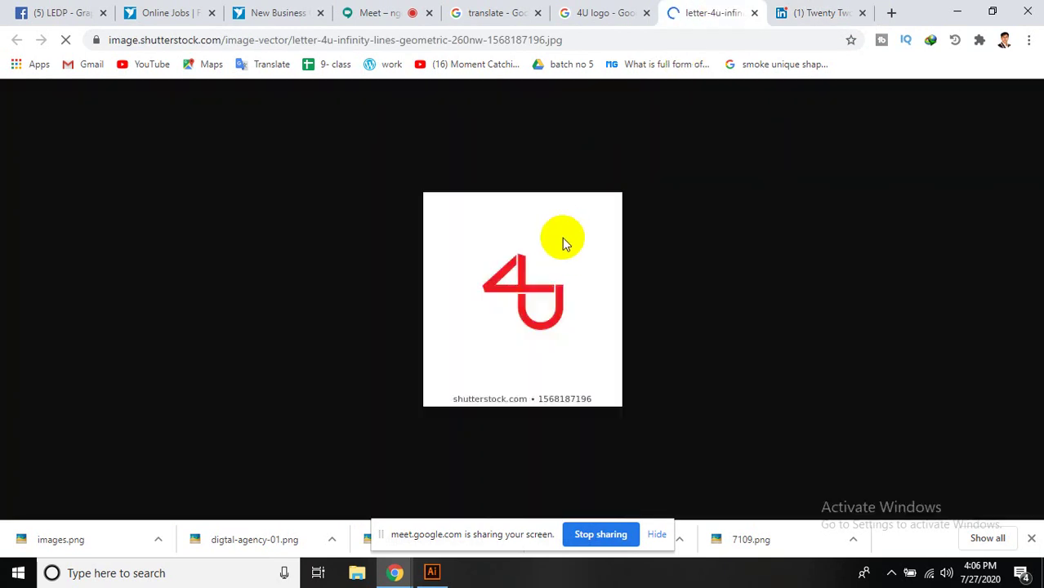
- Save the 4U logo image as a WebP file into the 27-7-2020 folder
right_click(561, 235)
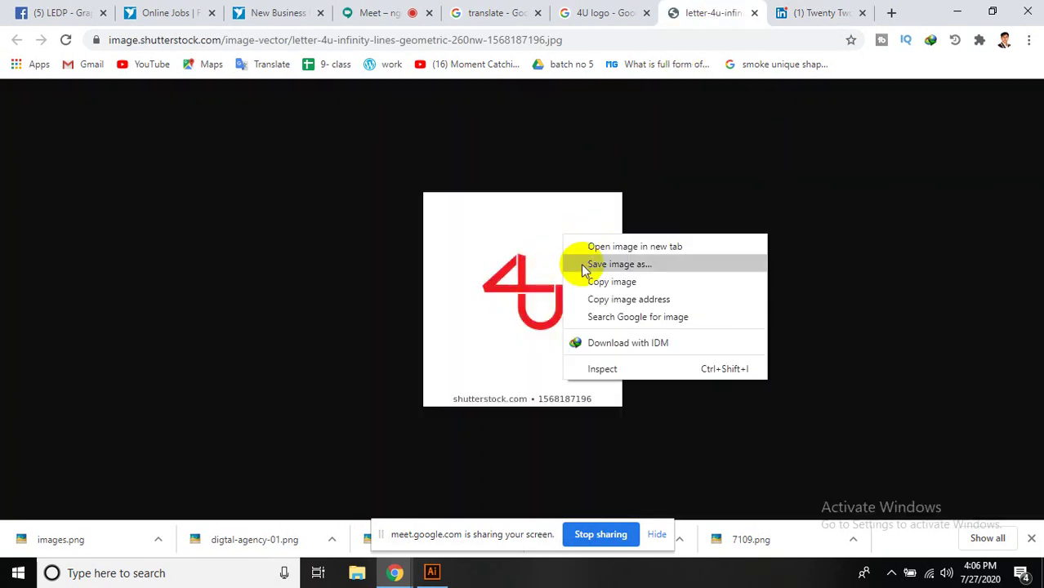
left_click(582, 263)
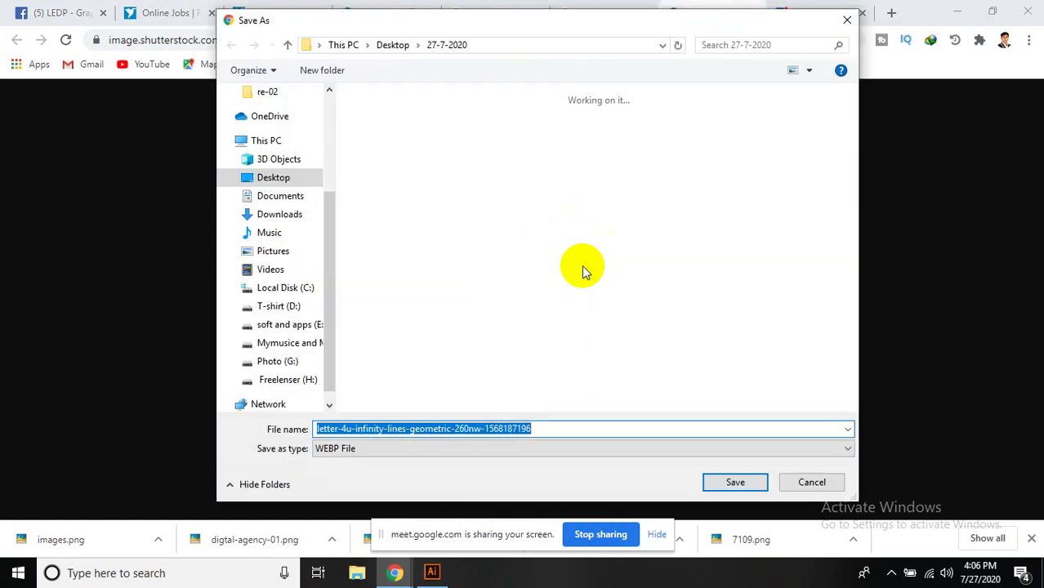
key("Escape")
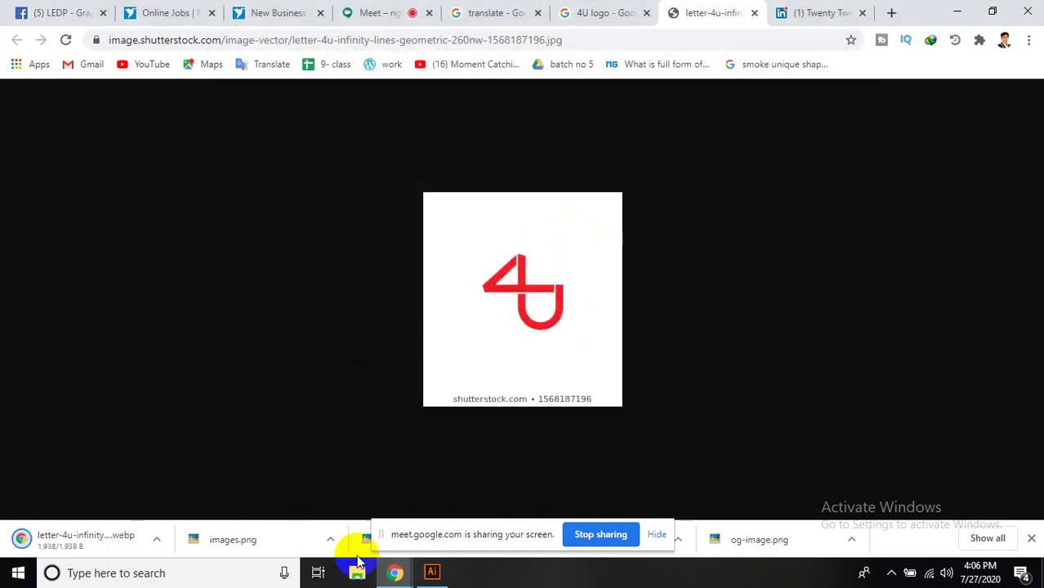
left_click(357, 573)
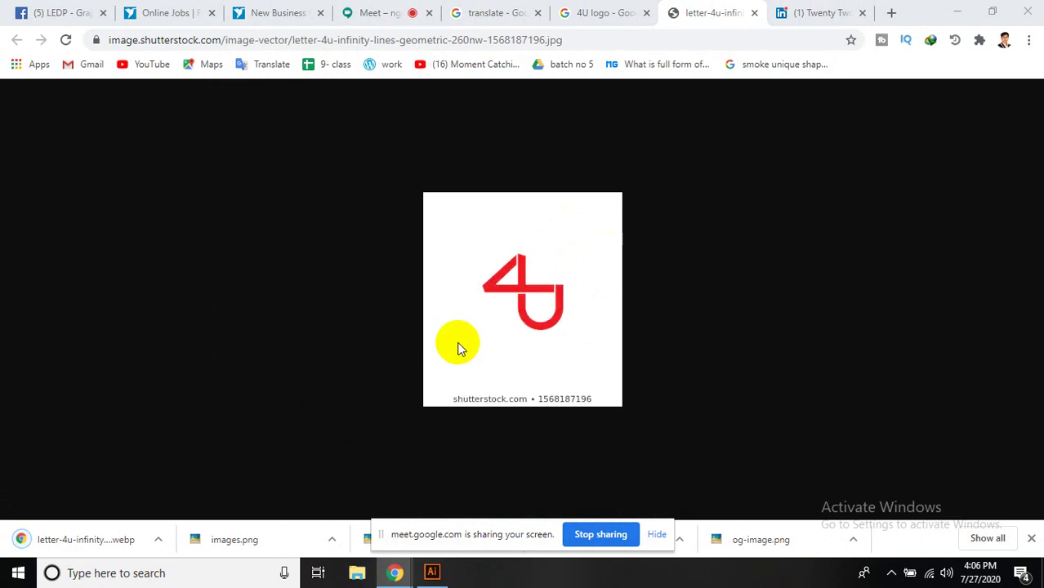
- Capture a screenshot of the 4U logo region and save it as Screenshot_3
key("super+shift+s")
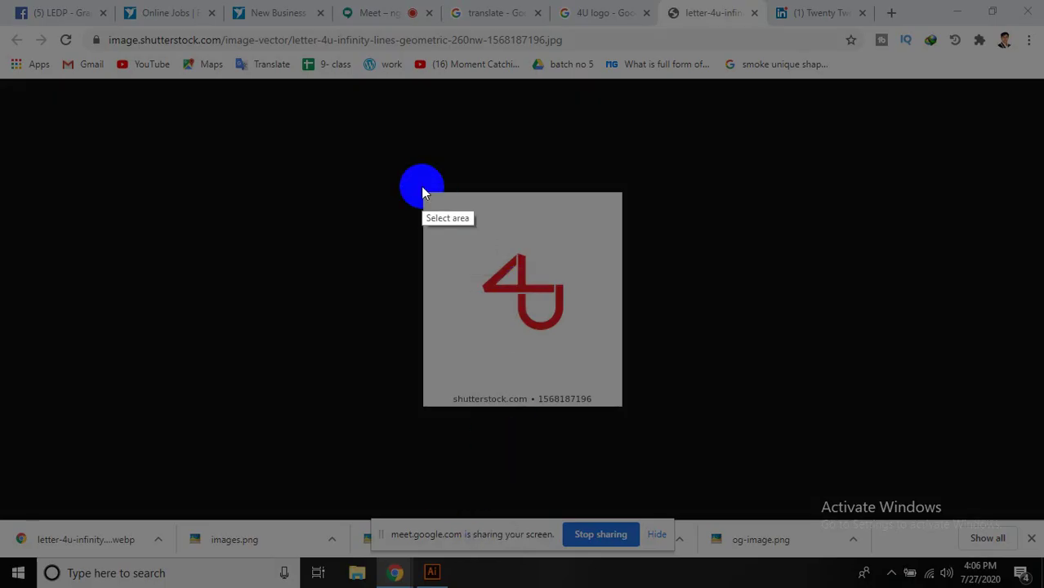
left_click_drag(422, 192, 624, 412)
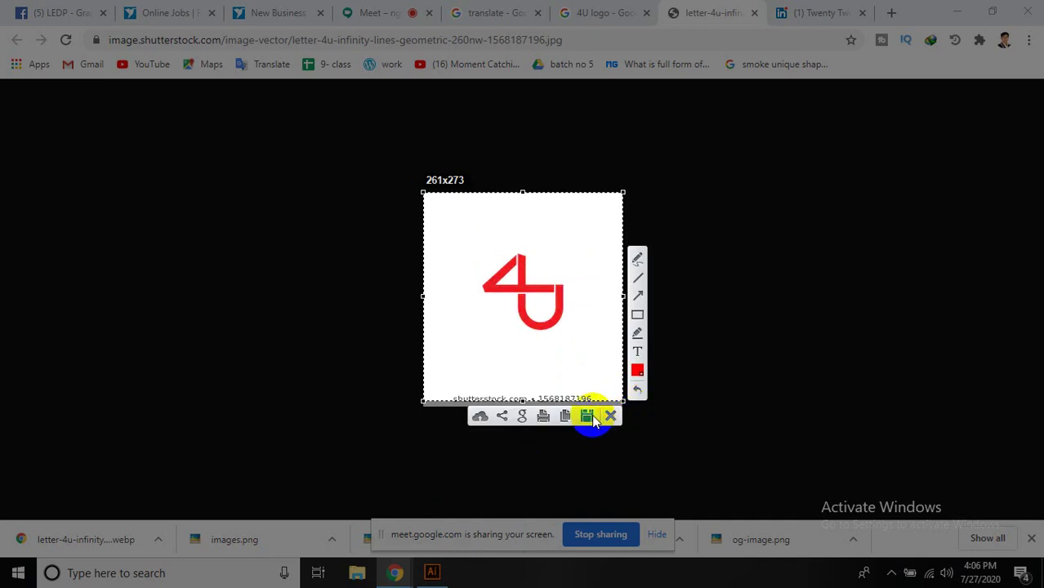
left_click(593, 418)
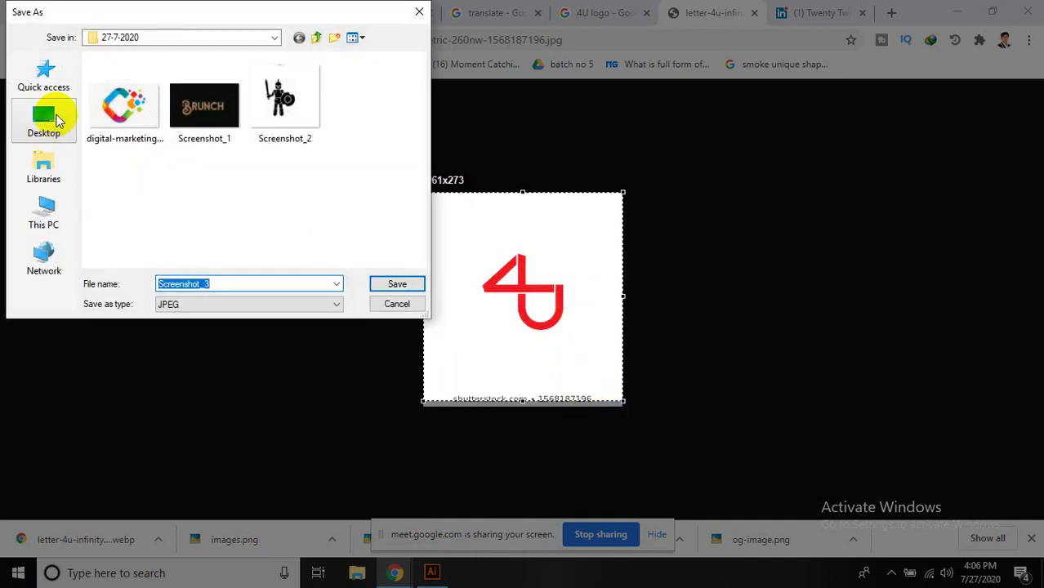
left_click(398, 284)
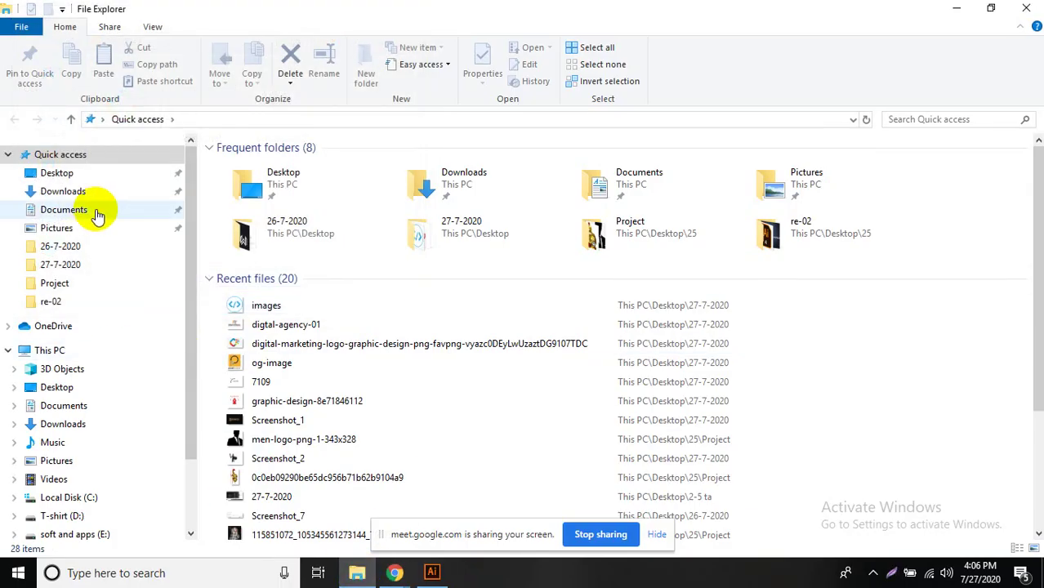
- Open the 27-7-2020 folder on the Desktop
left_click(72, 173)
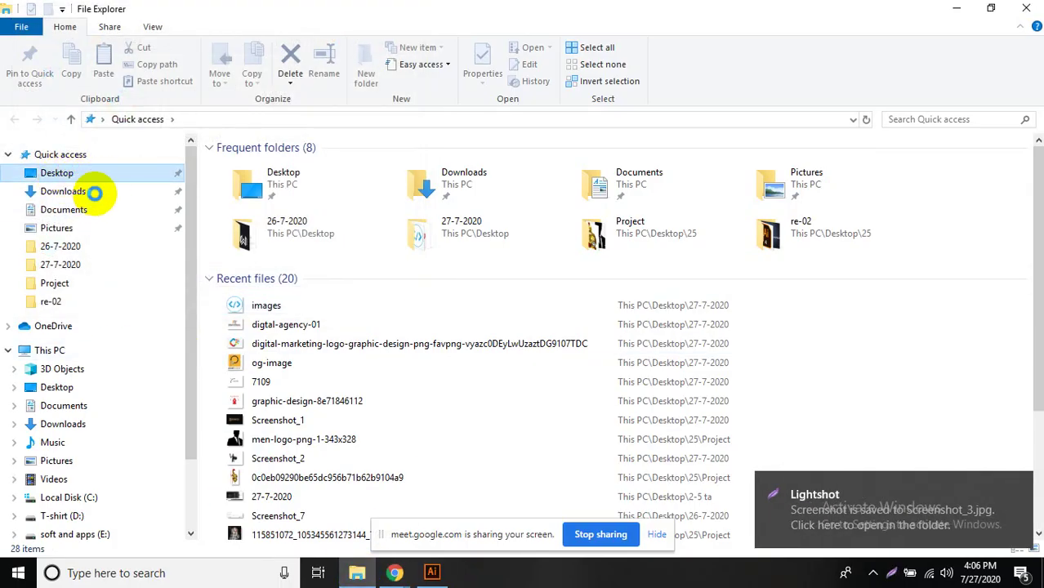
left_click(98, 180)
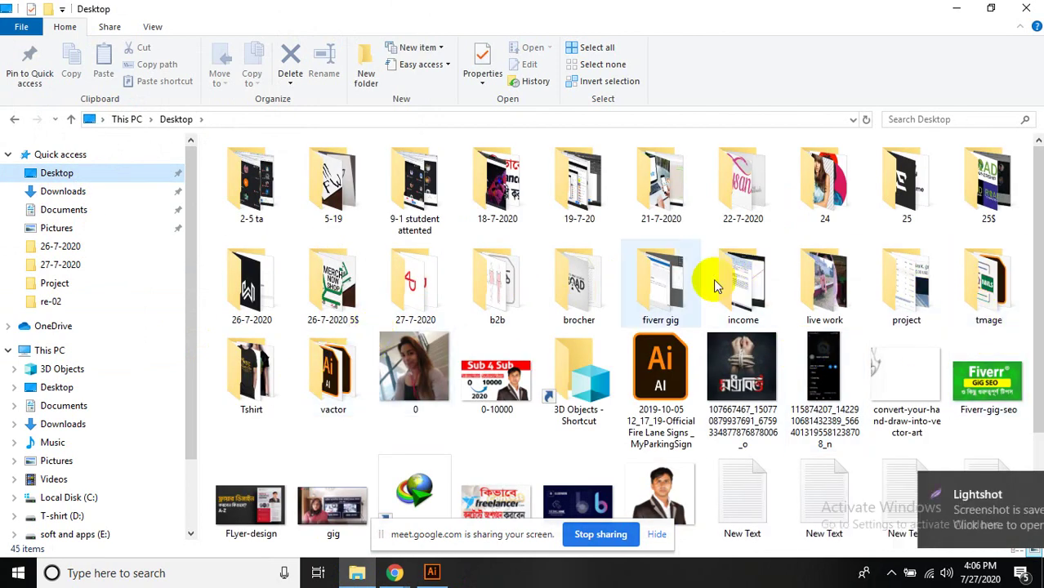
left_click(410, 282)
double_click(410, 282)
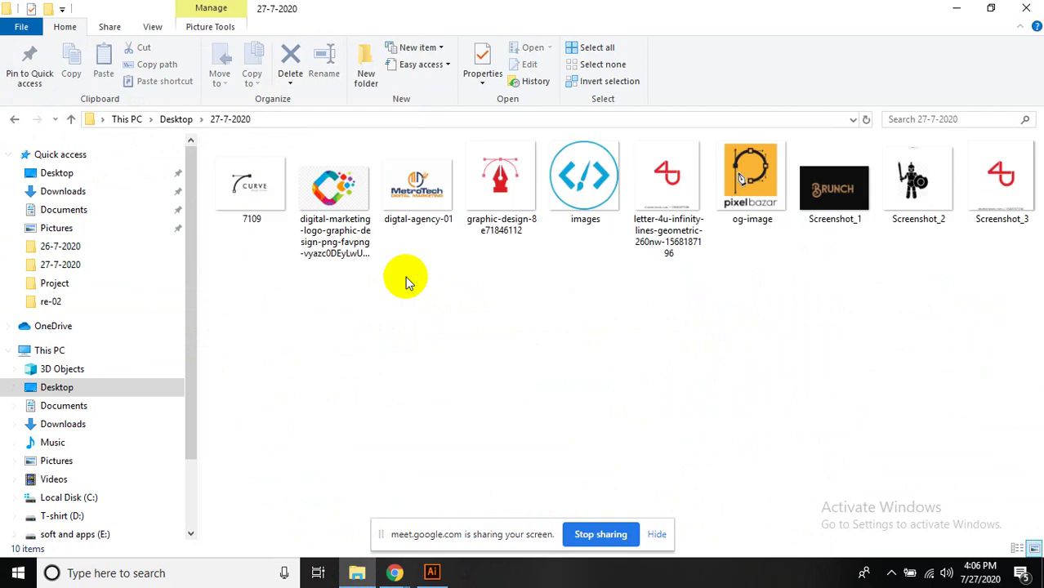
- Delete Screenshot_1 and Screenshot_2, then select the CURVE logo image 7109
mouse_move(1021, 345)
left_mouse_down()
mouse_move(799, 249)
mouse_move(245, 168)
left_mouse_up()
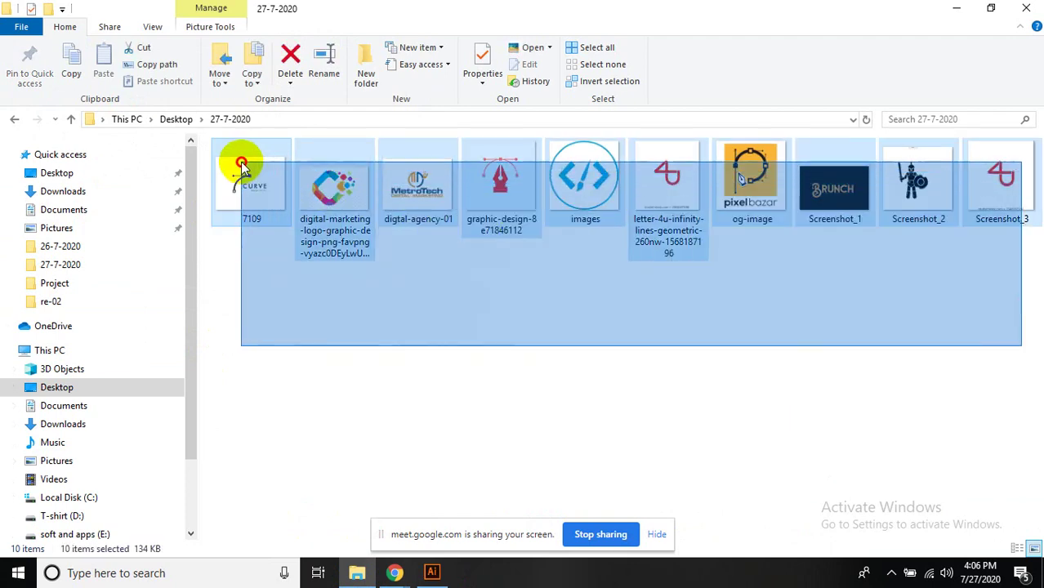
left_click(583, 326)
left_click(872, 192)
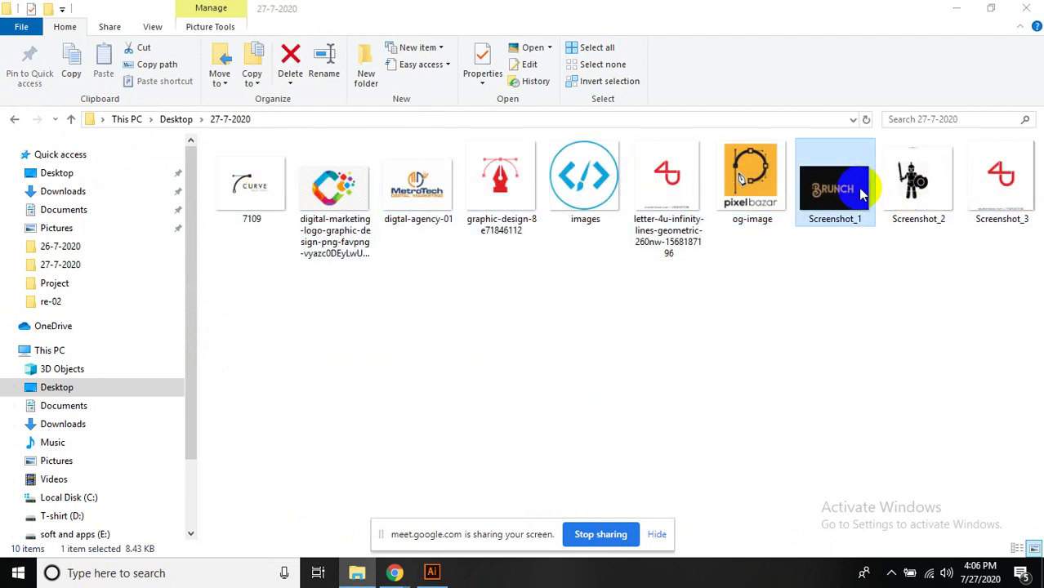
key("Delete")
key("Delete")
mouse_move(1006, 392)
left_mouse_down()
mouse_move(509, 232)
mouse_move(238, 168)
left_mouse_up()
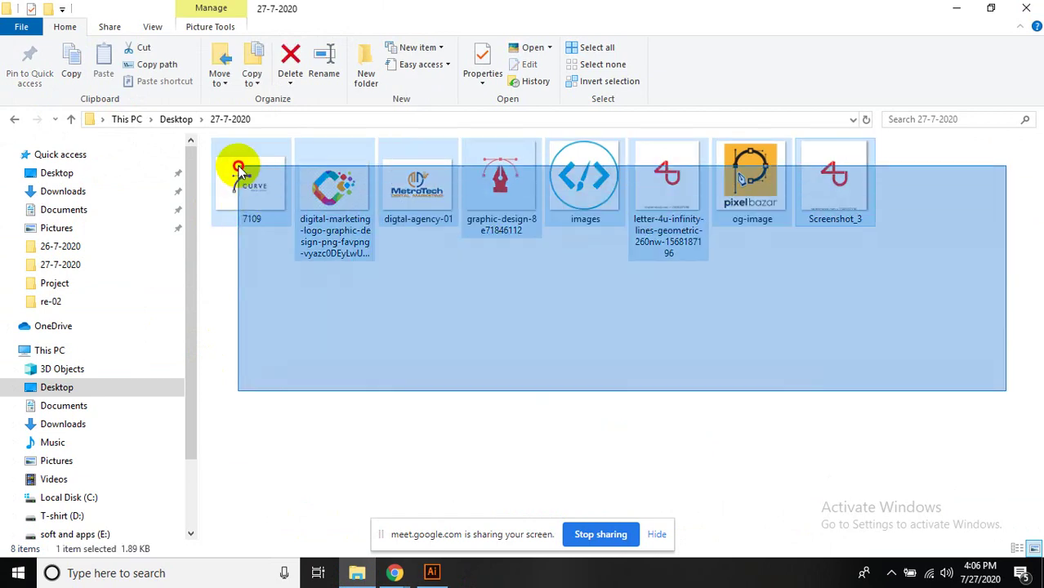
left_click(397, 338)
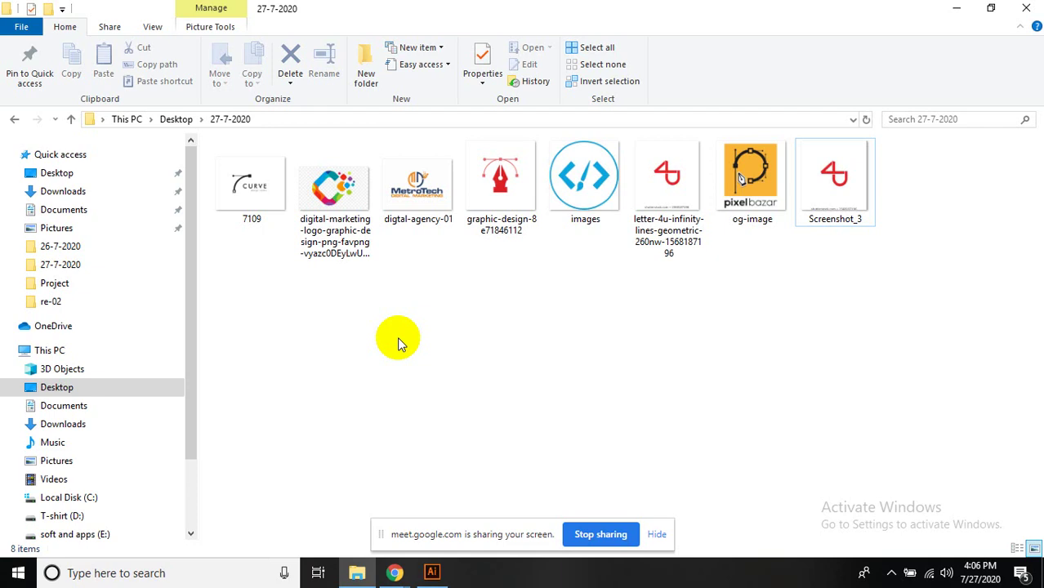
left_click_drag(942, 384, 310, 325)
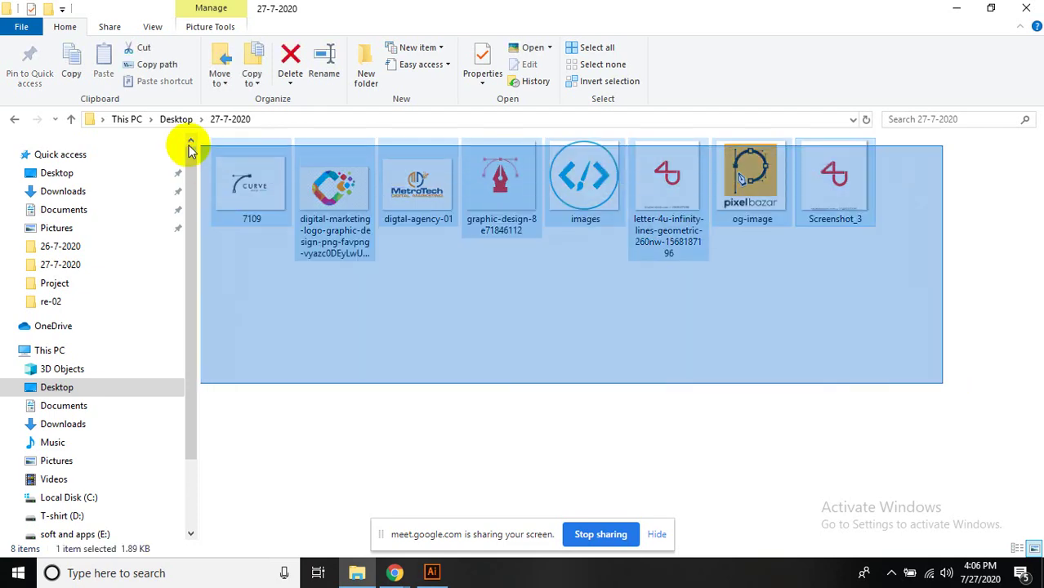
left_click(220, 186)
double_click(227, 187)
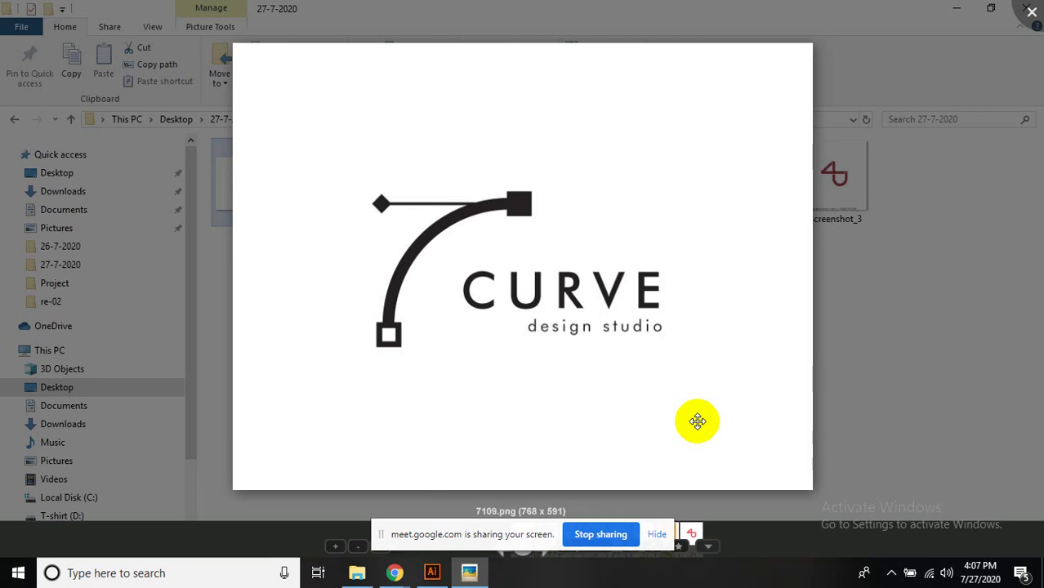
scroll(696, 420, "down", 1)
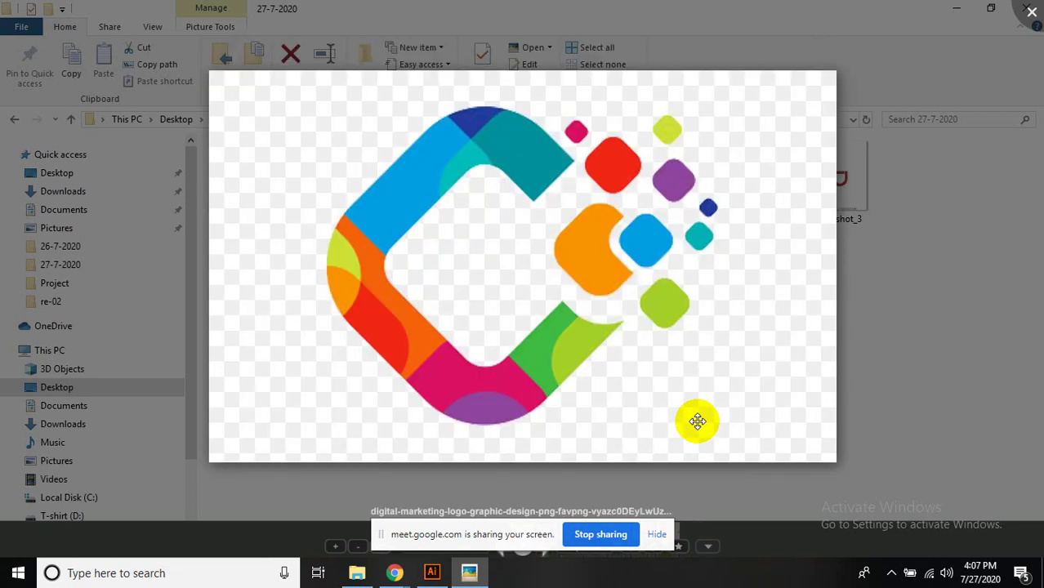
scroll(697, 420, "down", 1)
scroll(696, 421, "down", 1)
scroll(697, 421, "down", 1)
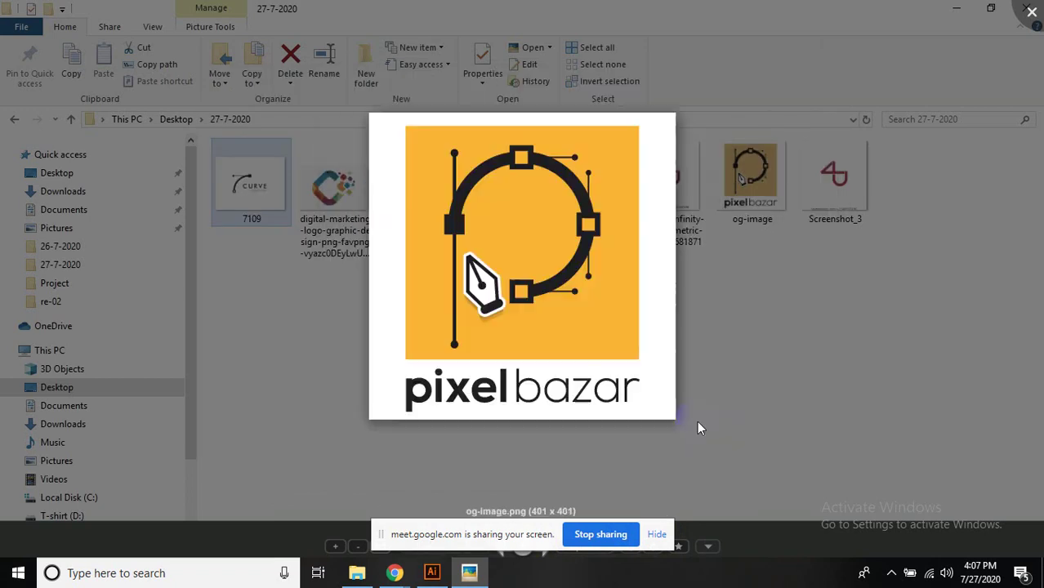
scroll(697, 421, "down", 1)
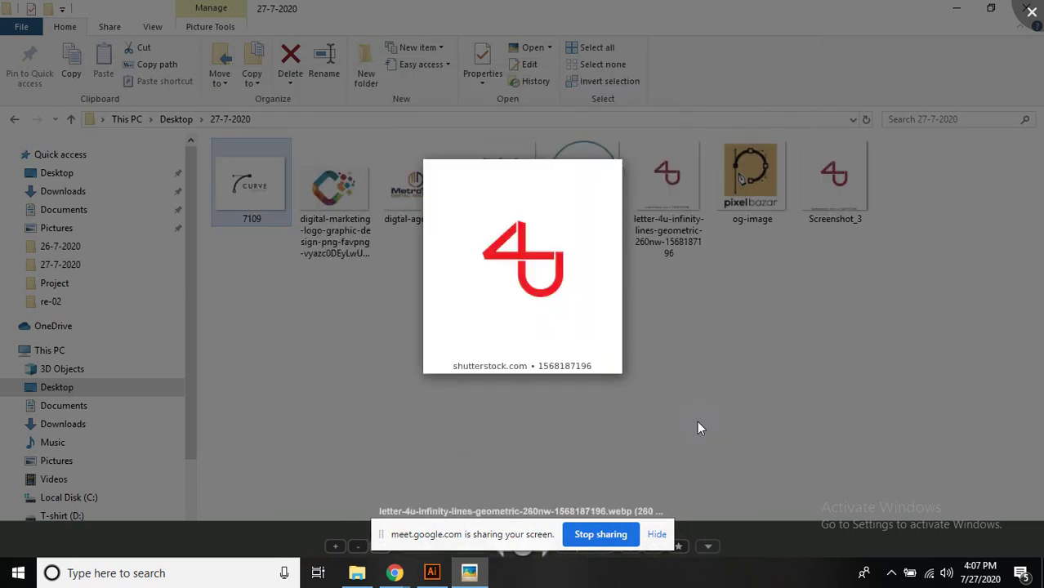
scroll(696, 420, "up", 2)
scroll(697, 420, "up", 1)
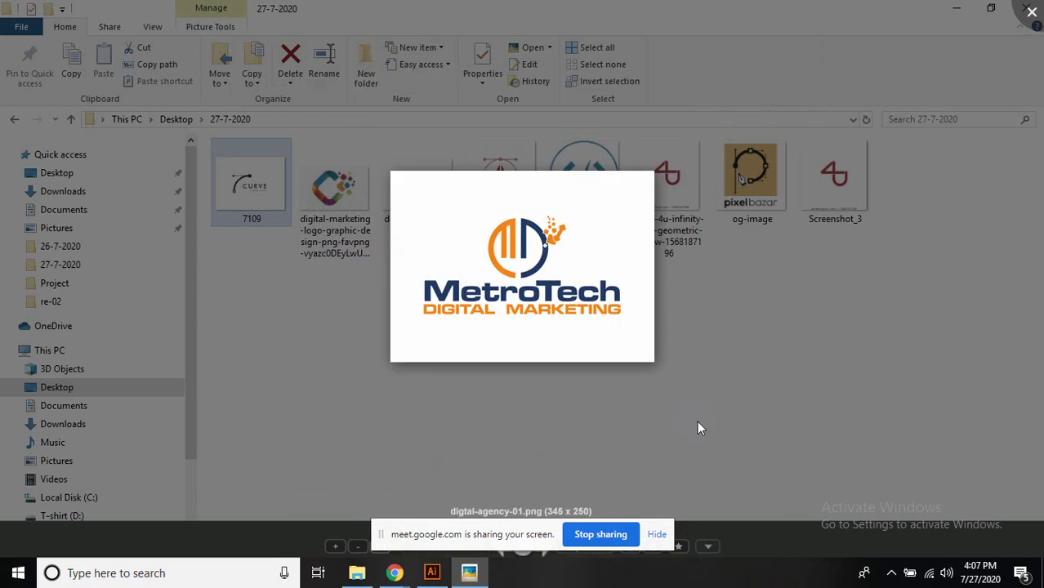
scroll(697, 421, "up", 2)
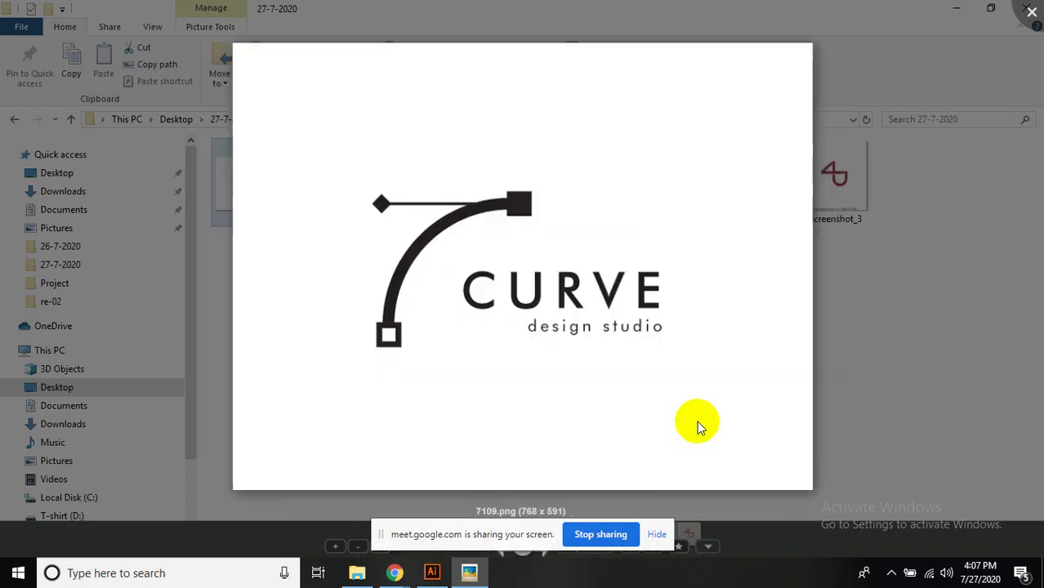
left_click(1032, 12)
left_click(518, 180)
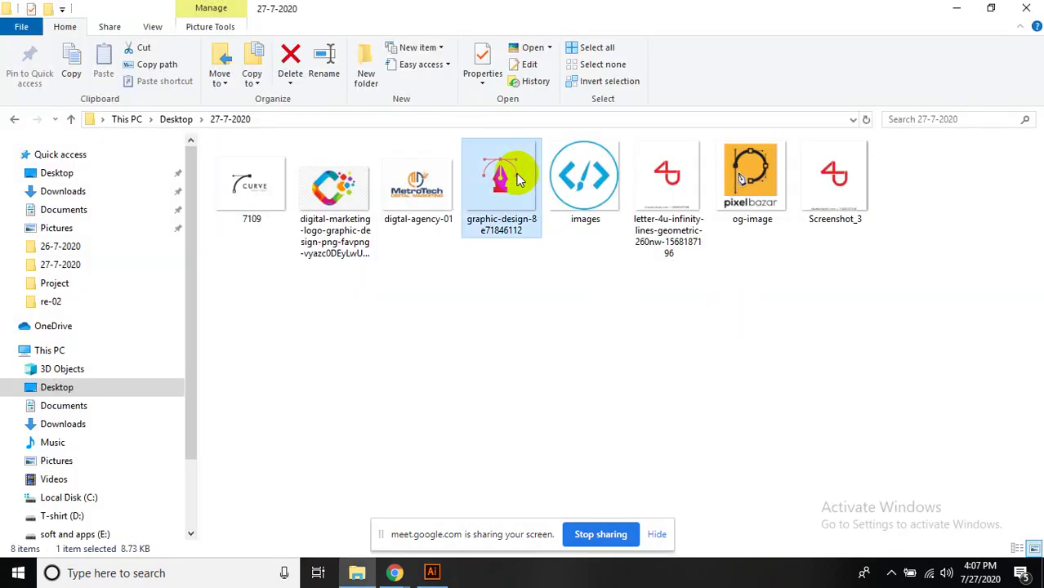
double_click(518, 180)
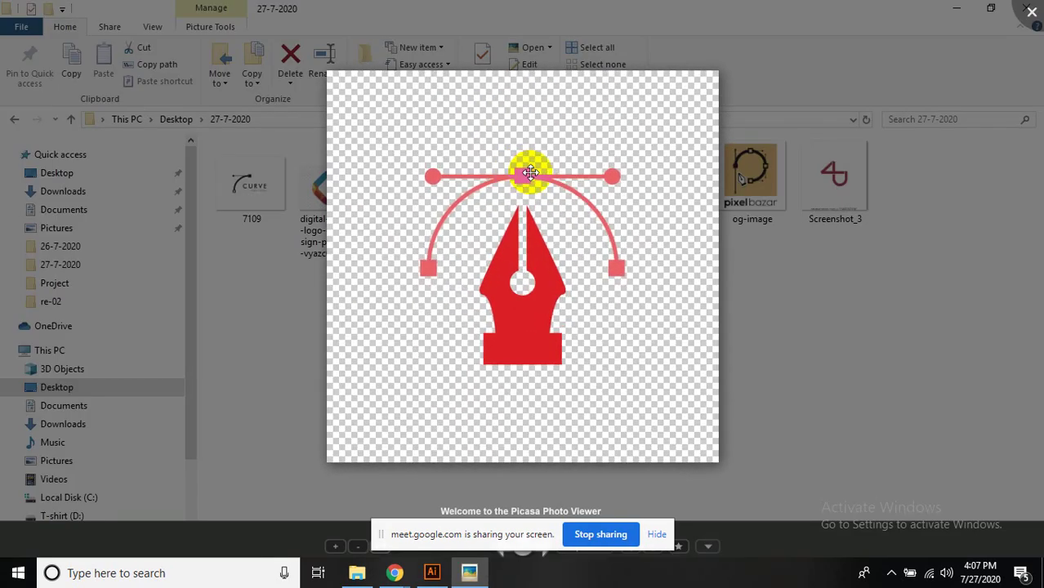
left_click(1031, 11)
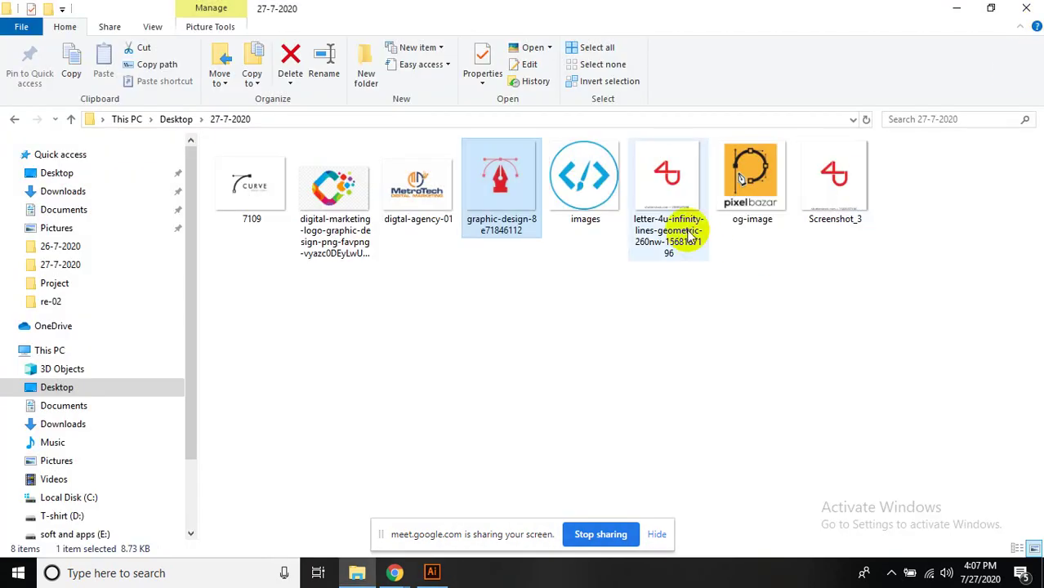
double_click(487, 205)
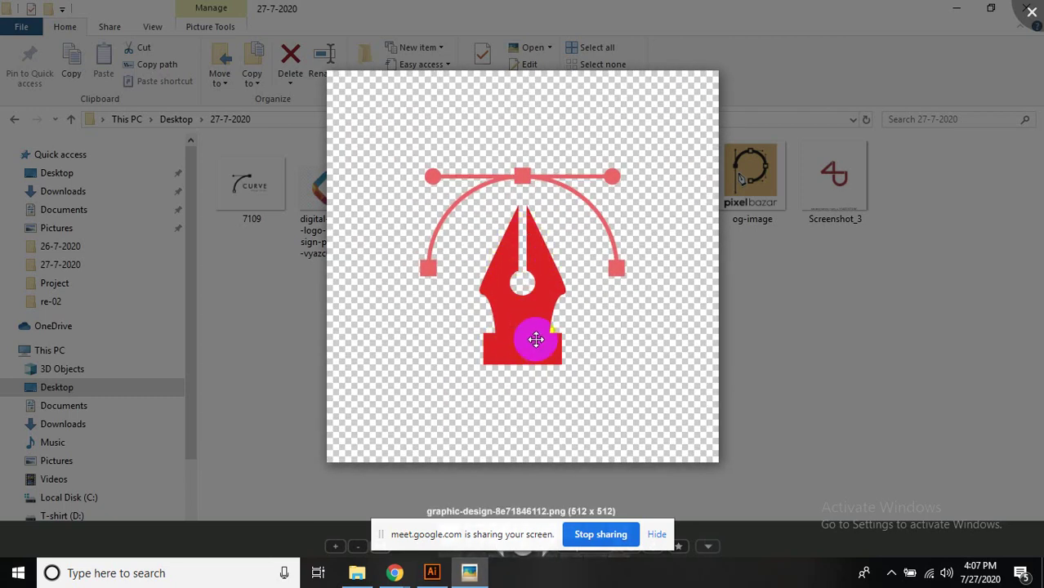
left_click(1031, 10)
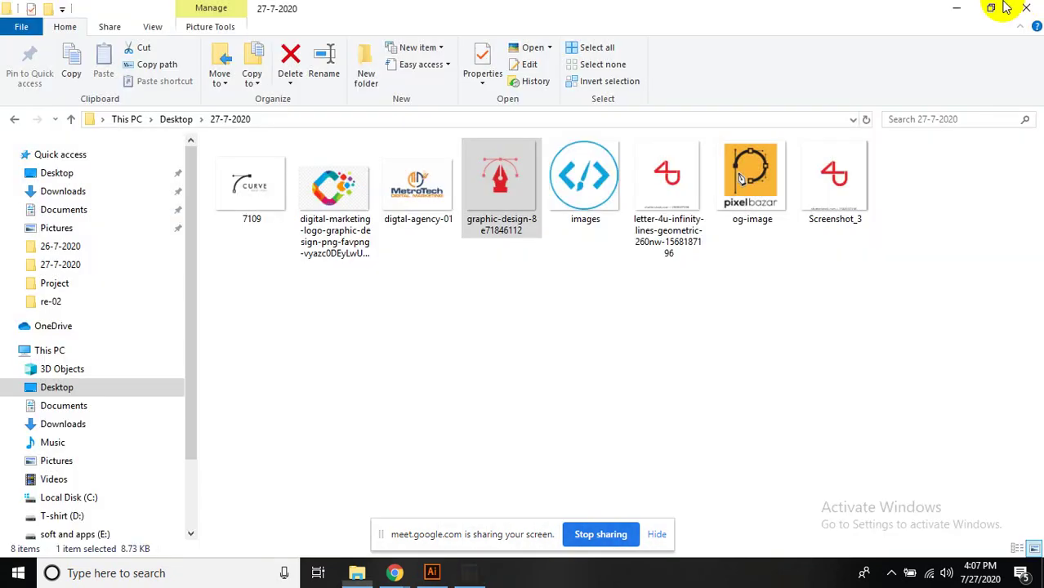
double_click(507, 181)
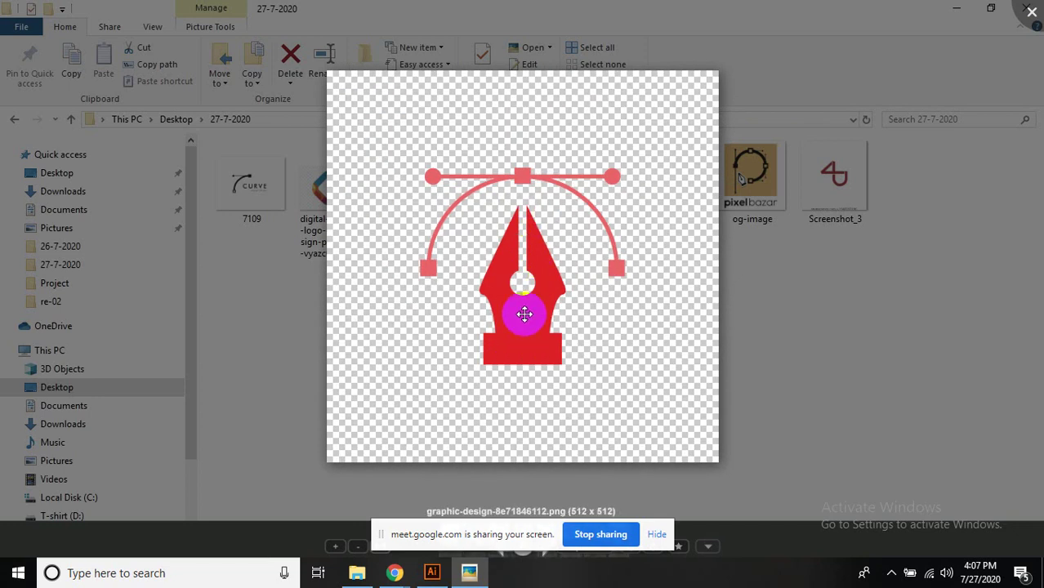
left_click(1031, 7)
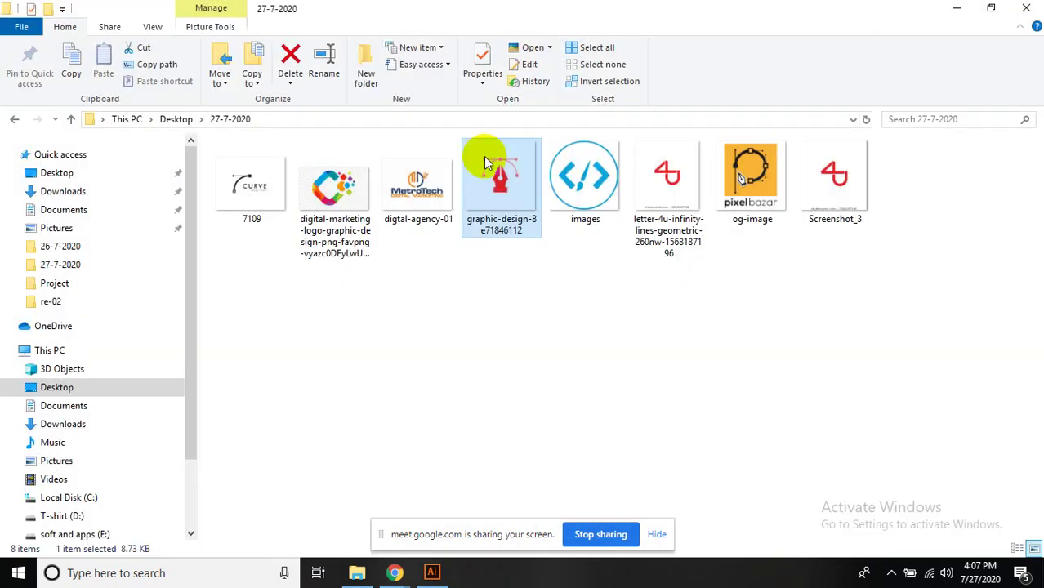
double_click(280, 183)
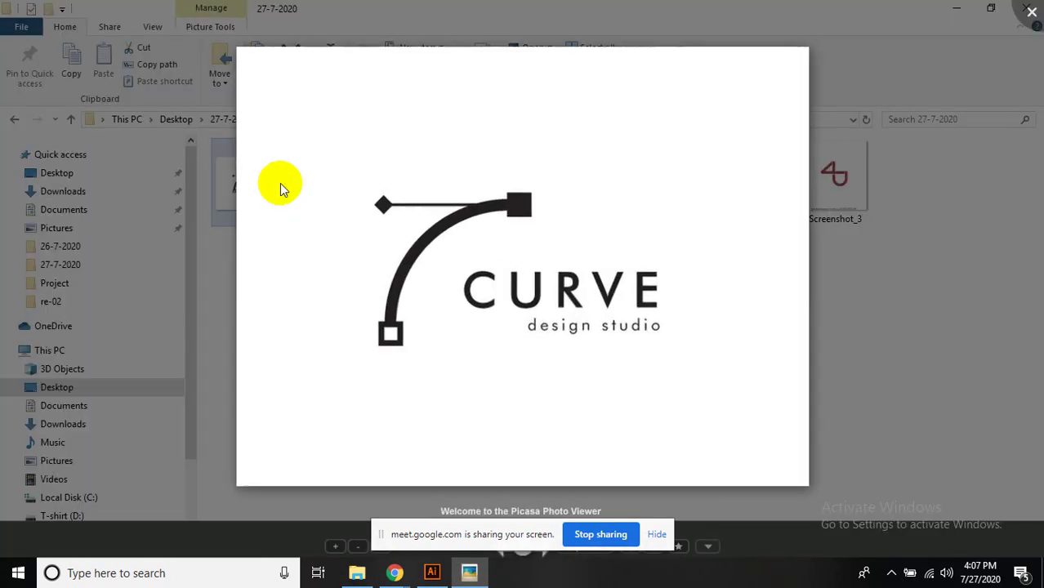
left_click(1022, 16)
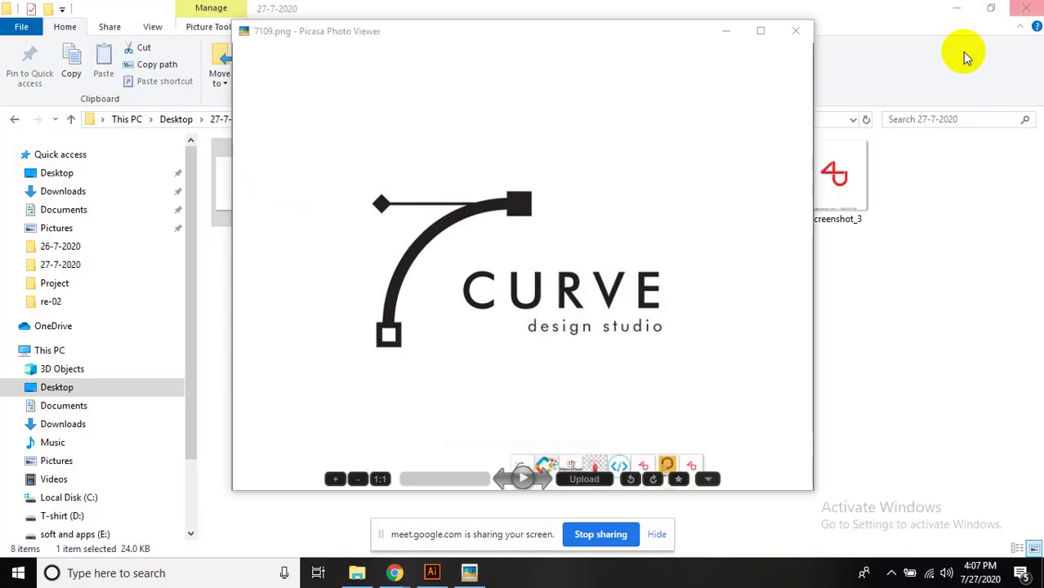
left_click(792, 32)
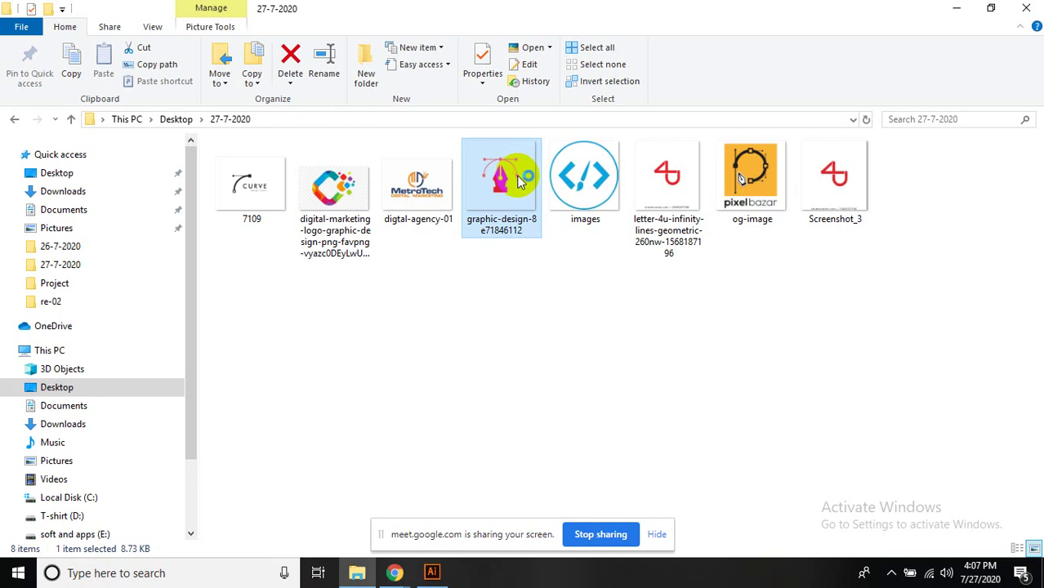
double_click(517, 182)
left_click(1031, 10)
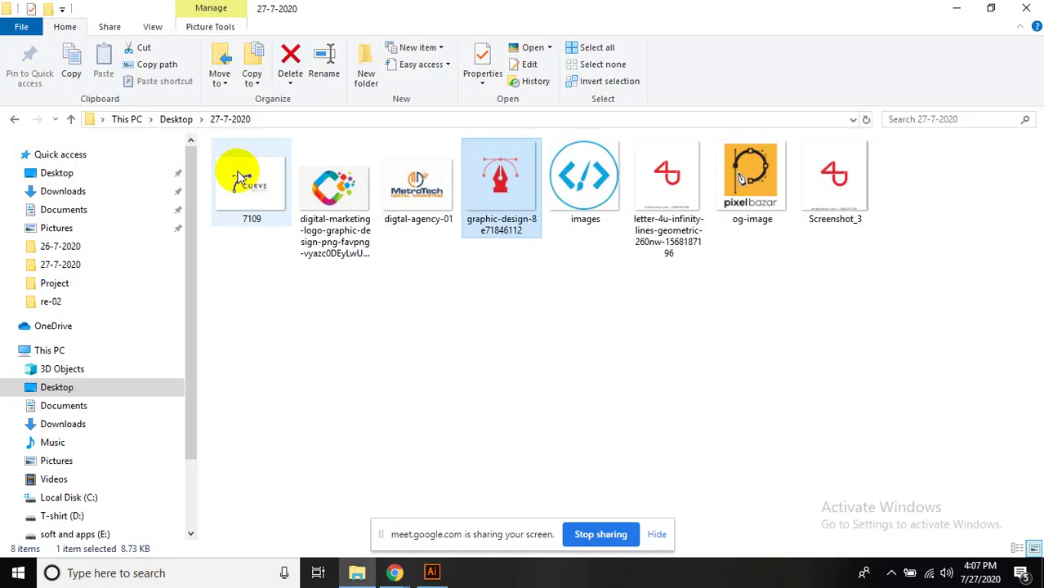
mouse_move(241, 180)
left_mouse_down()
mouse_move(442, 578)
mouse_move(631, 6)
left_mouse_up()
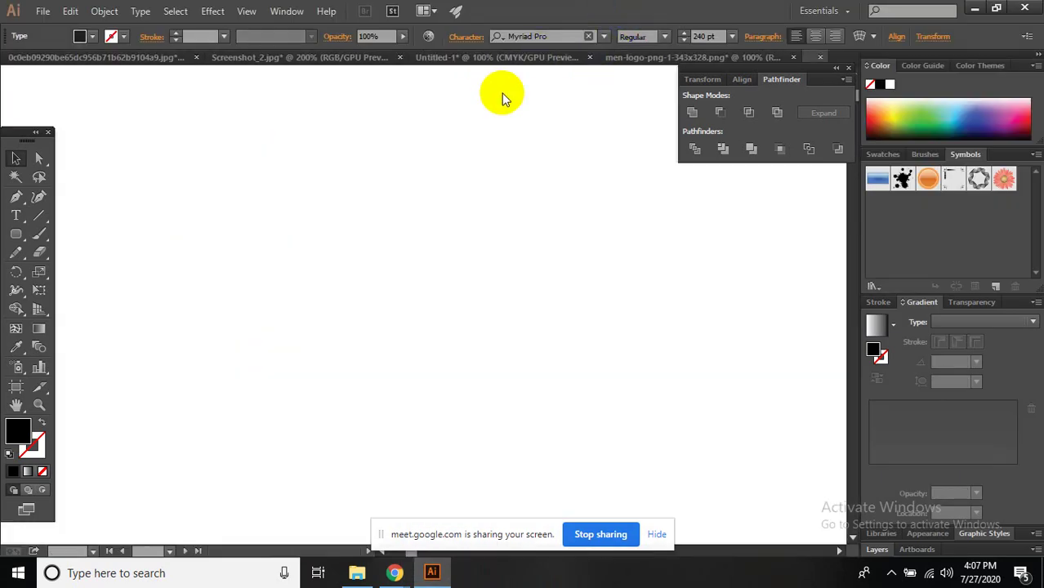
- Open 7109.png as its own document, deselect it, and draw a large circle over it
left_click_drag(536, 63, 501, 93)
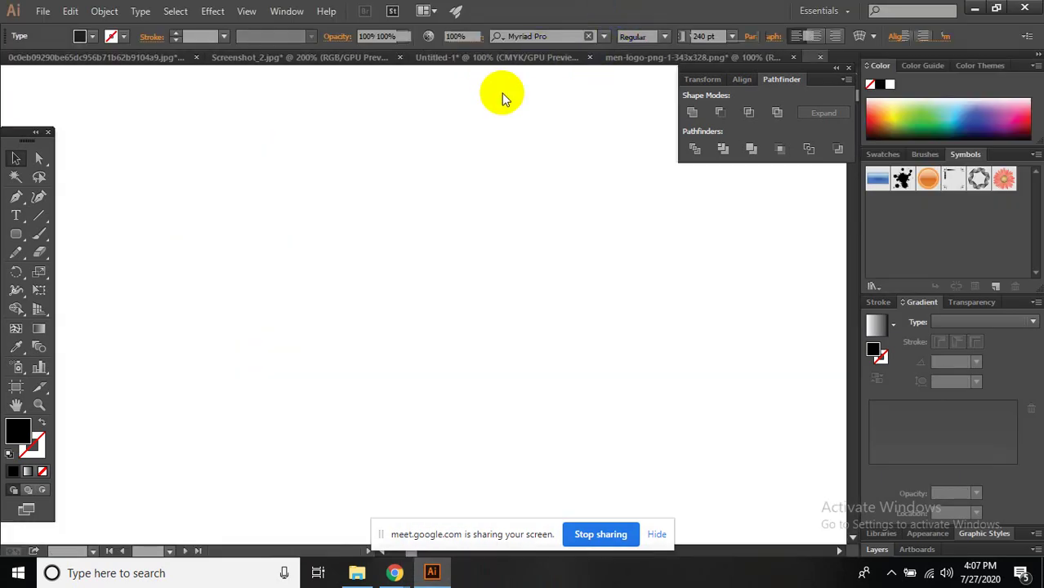
key("ctrl+shift+a")
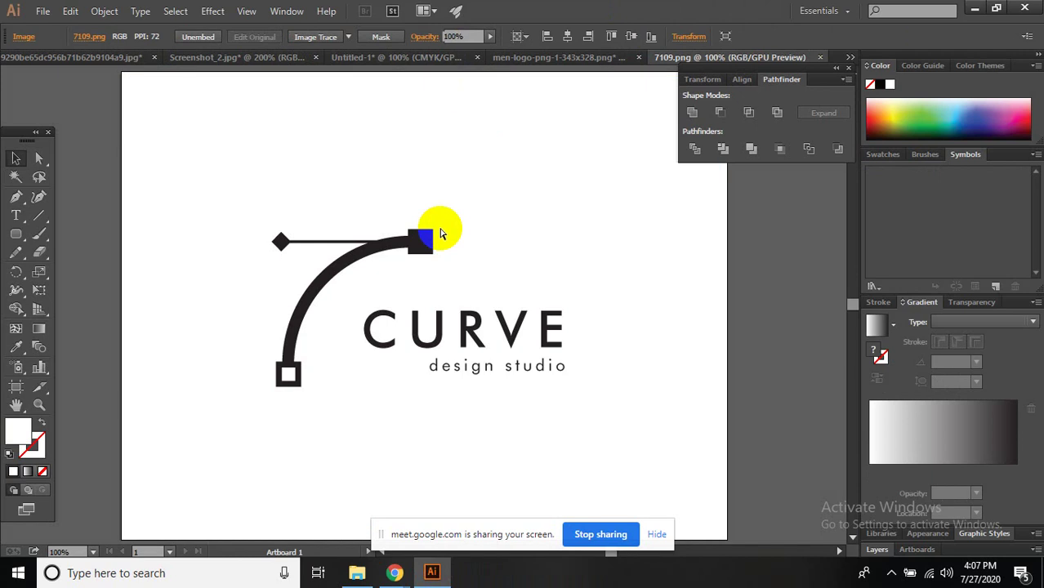
left_click_drag(409, 266, 334, 222)
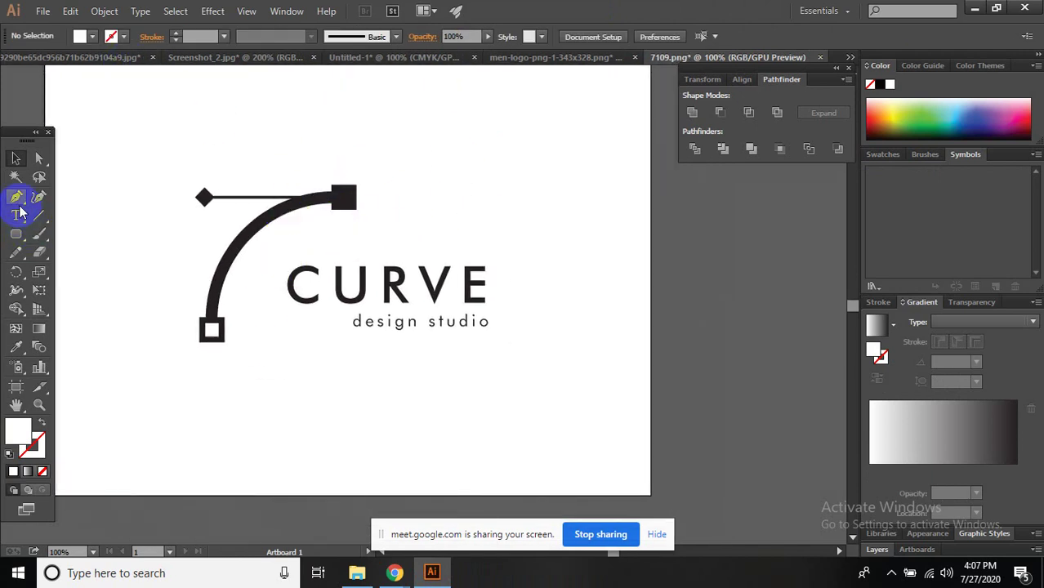
left_click_drag(22, 242, 135, 274)
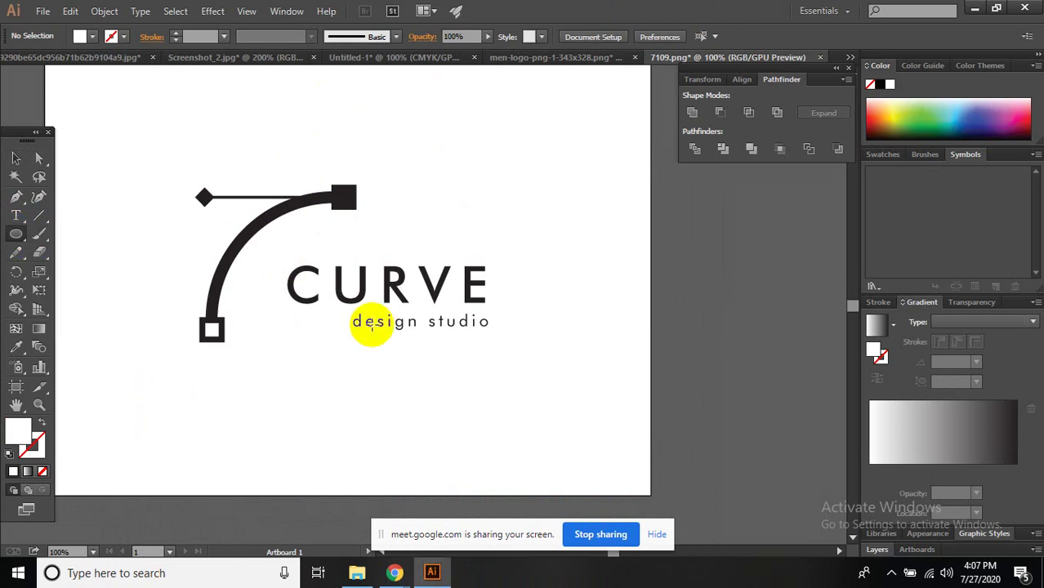
mouse_move(402, 255)
left_mouse_down()
mouse_move(516, 421)
mouse_move(669, 522)
left_mouse_up()
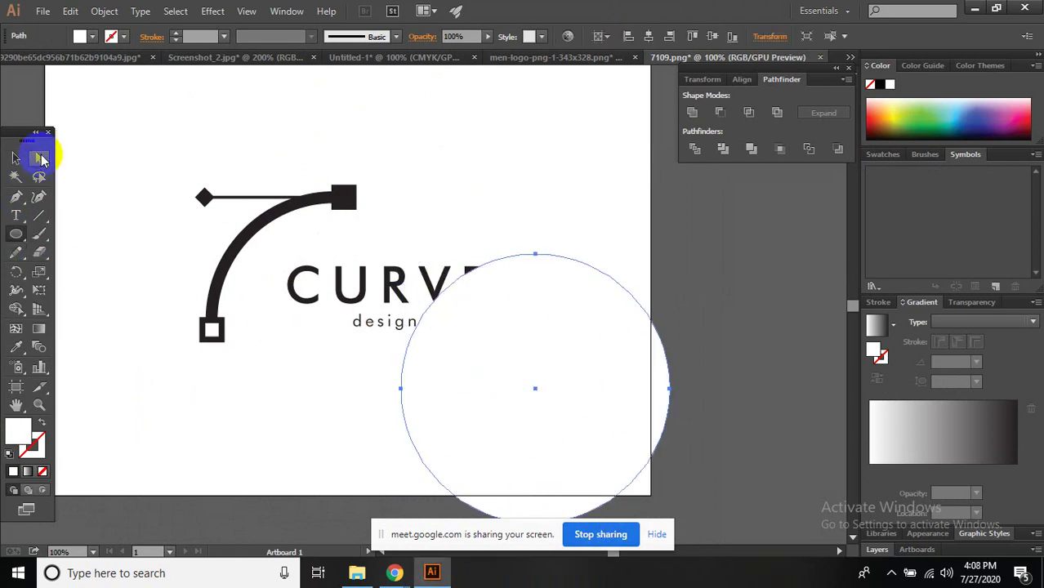
- Give the circle a black outline with no fill, thickened to a 16 pt stroke
left_click_drag(517, 343, 518, 279)
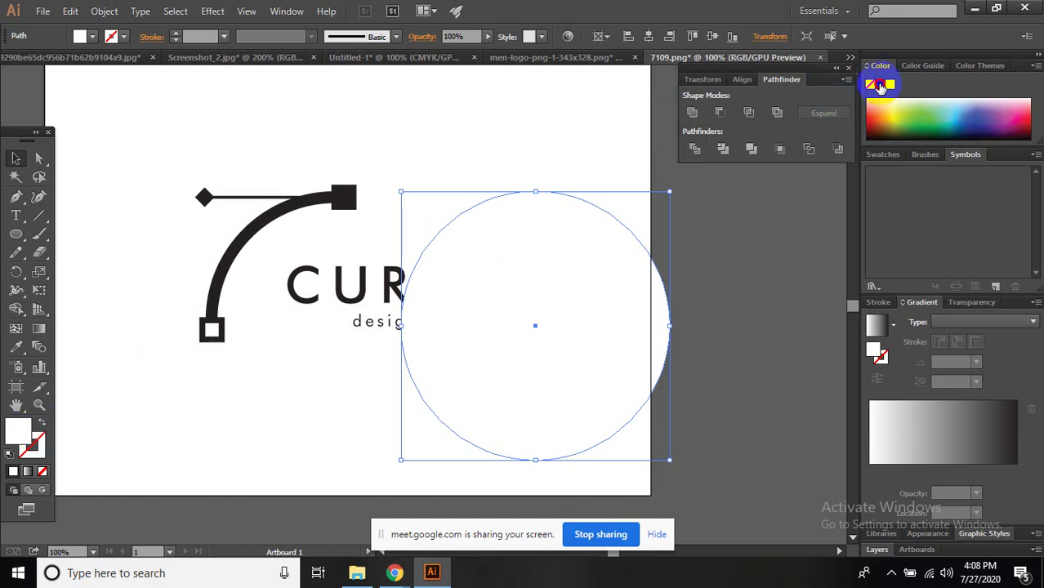
left_click(881, 85)
left_click(43, 423)
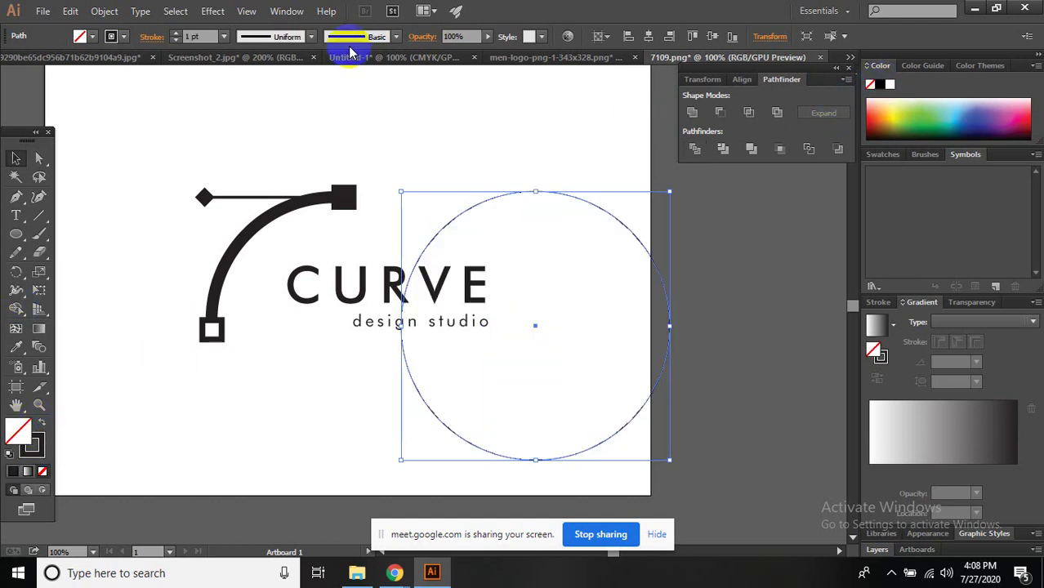
left_click(178, 36)
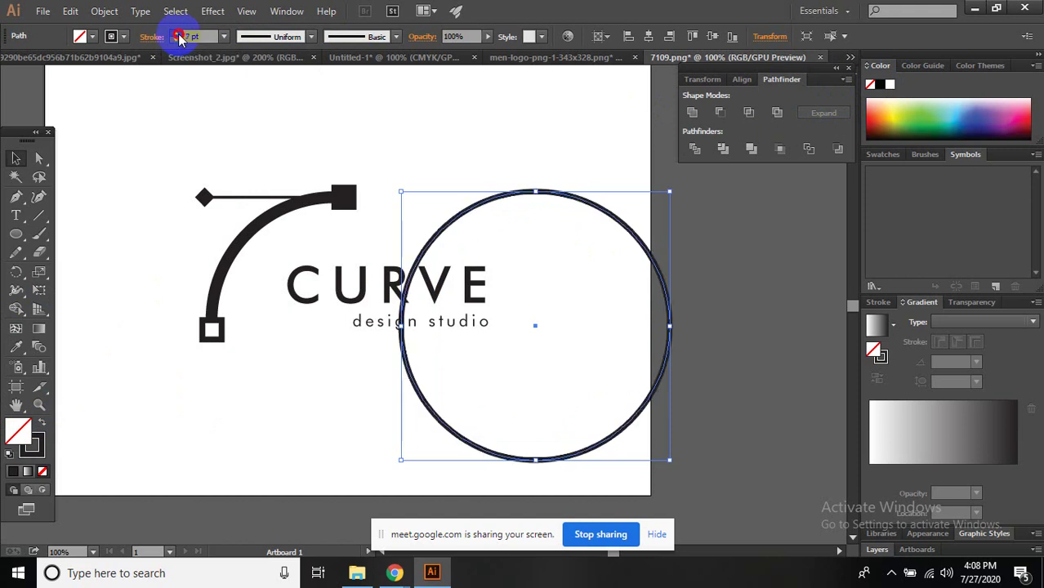
left_click(178, 36)
left_click(178, 36)
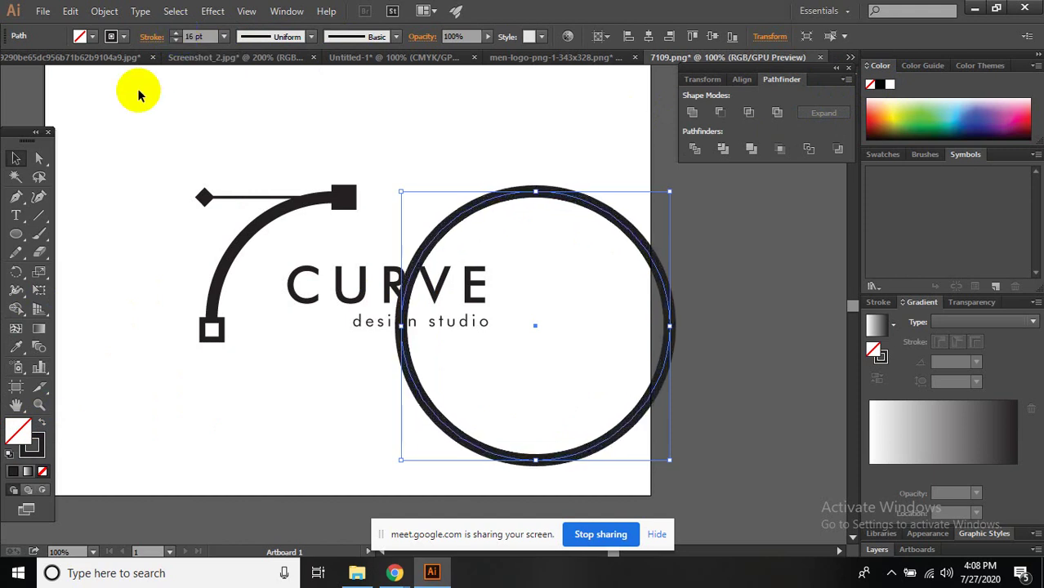
- Position the circle to the right of the CURVE logo
left_click_drag(478, 214, 285, 217)
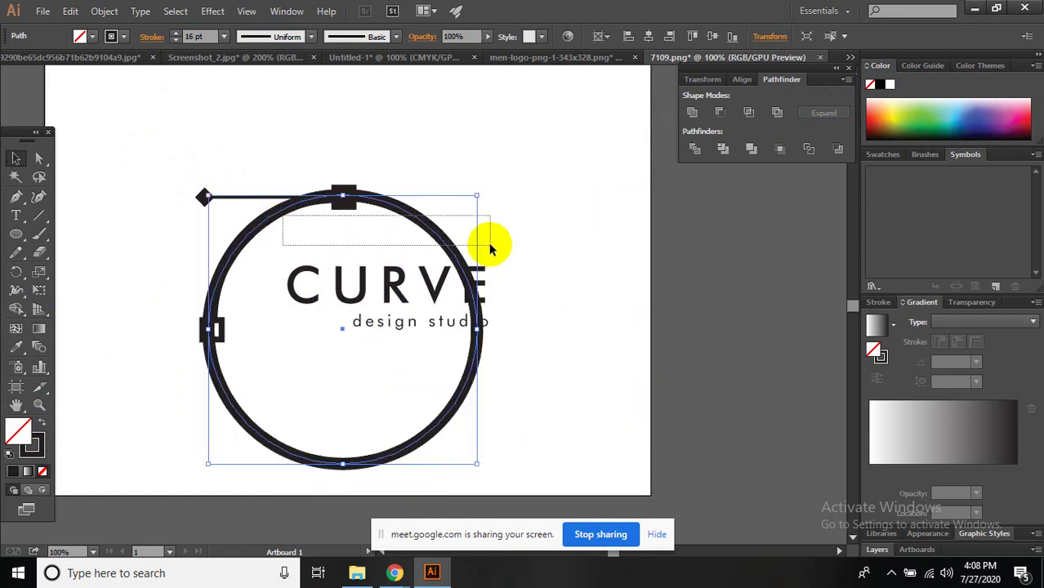
left_click_drag(294, 206, 567, 216)
left_click(479, 150)
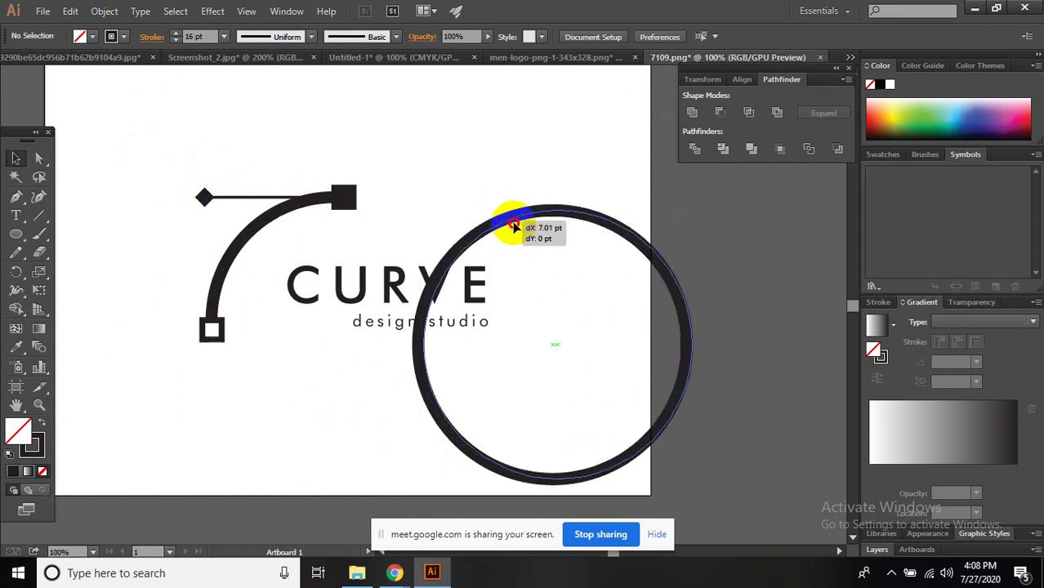
left_click_drag(543, 197, 488, 197)
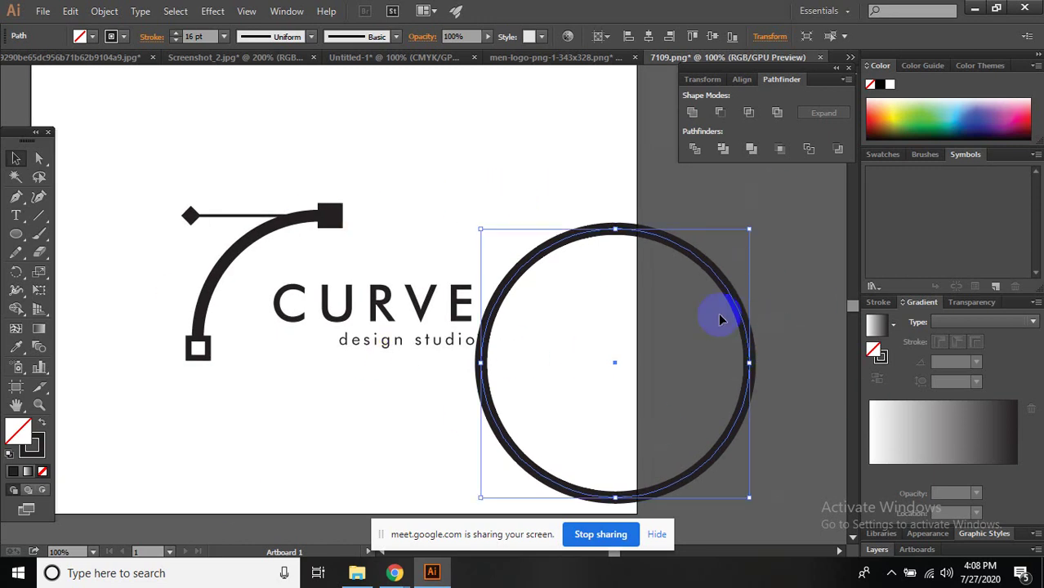
- Expand only the circle's stroke into a solid ring shape
left_click(105, 11)
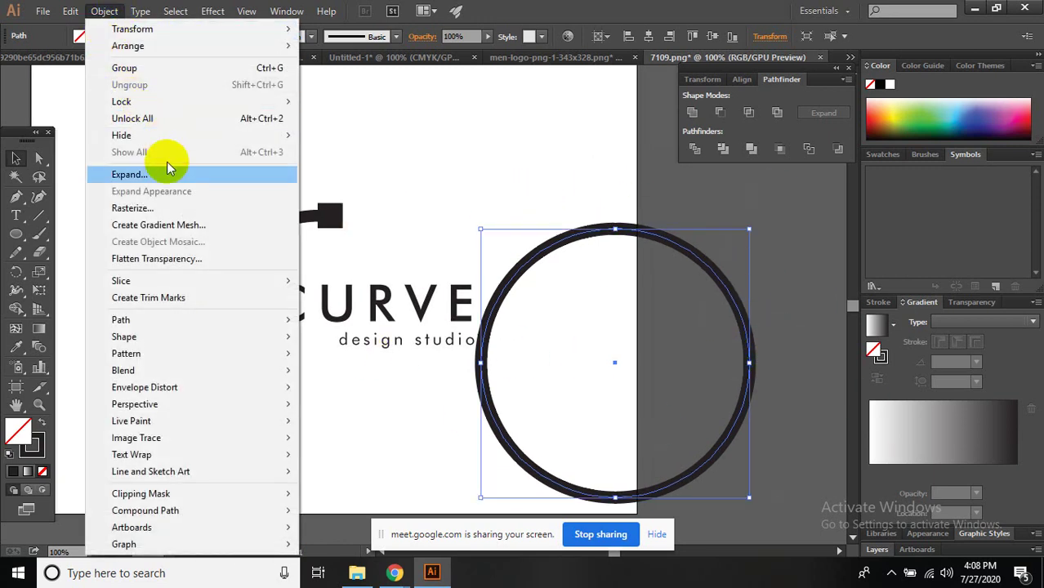
left_click(131, 174)
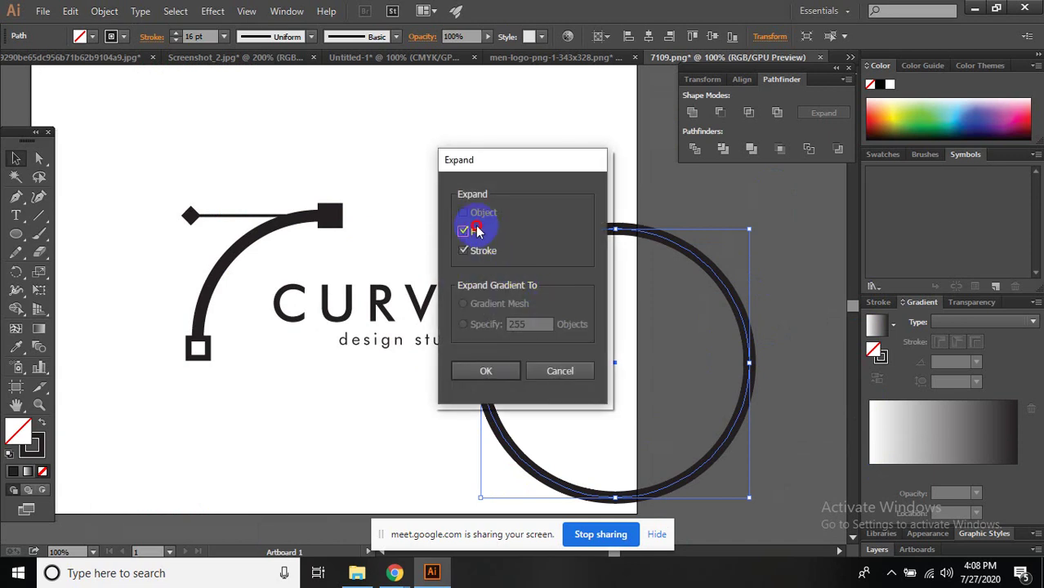
left_click(473, 232)
left_click(487, 372)
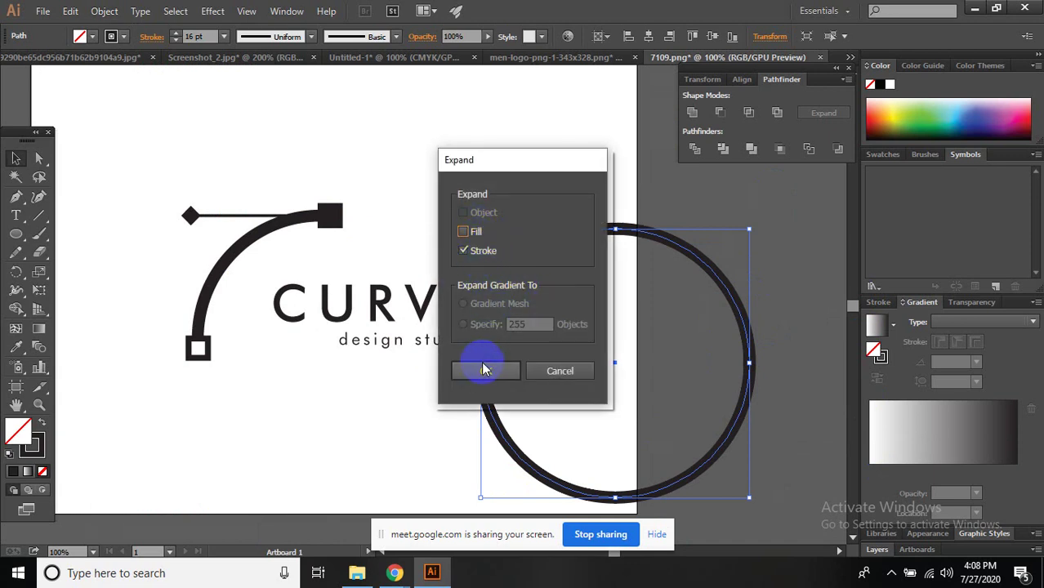
left_click(18, 236)
- Draw a small square on the ring's left edge with an 8 pt stroke and no fill
left_click(55, 237)
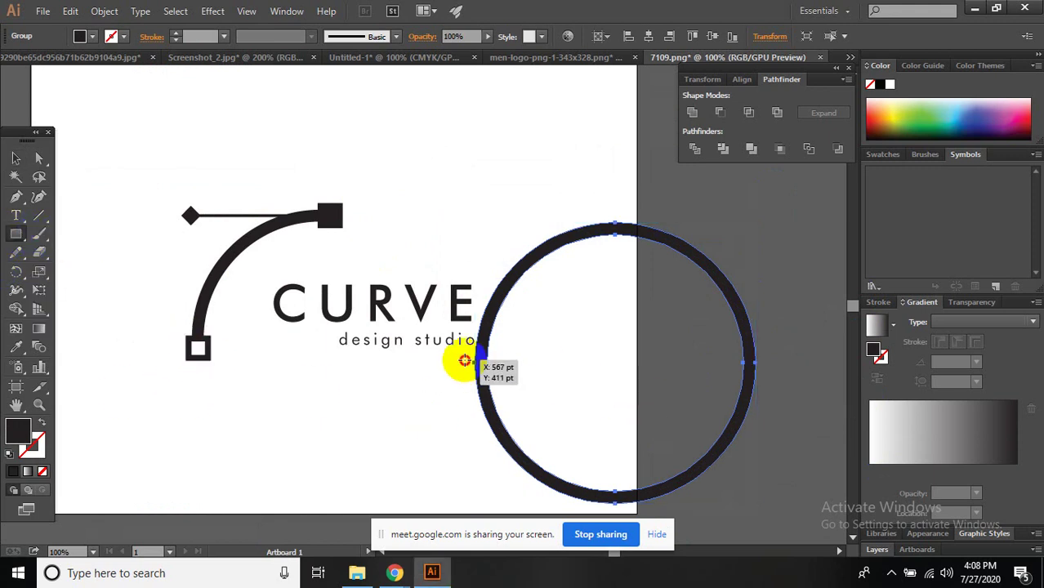
left_click_drag(465, 361, 500, 395)
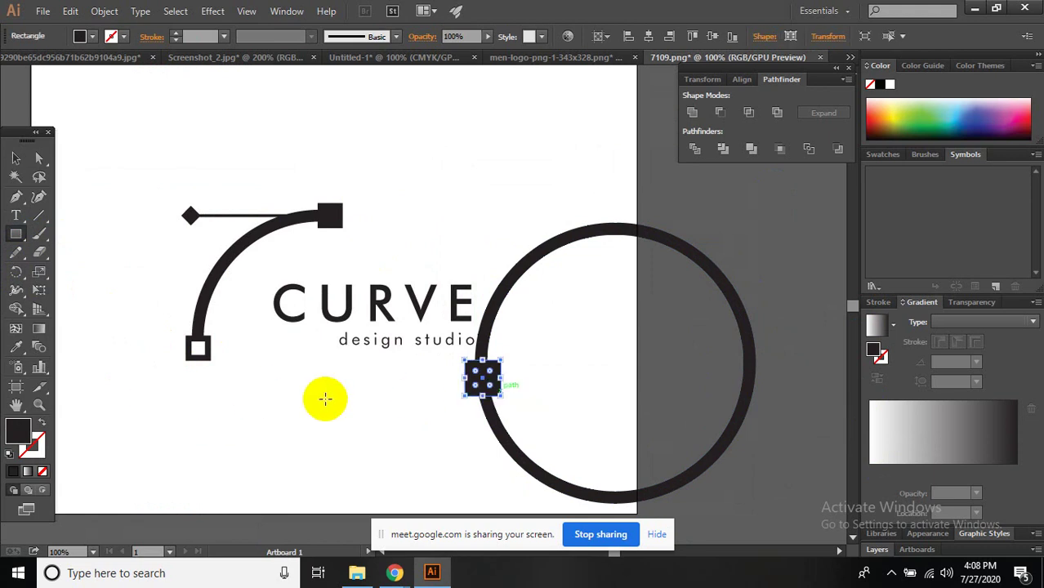
left_click(40, 424)
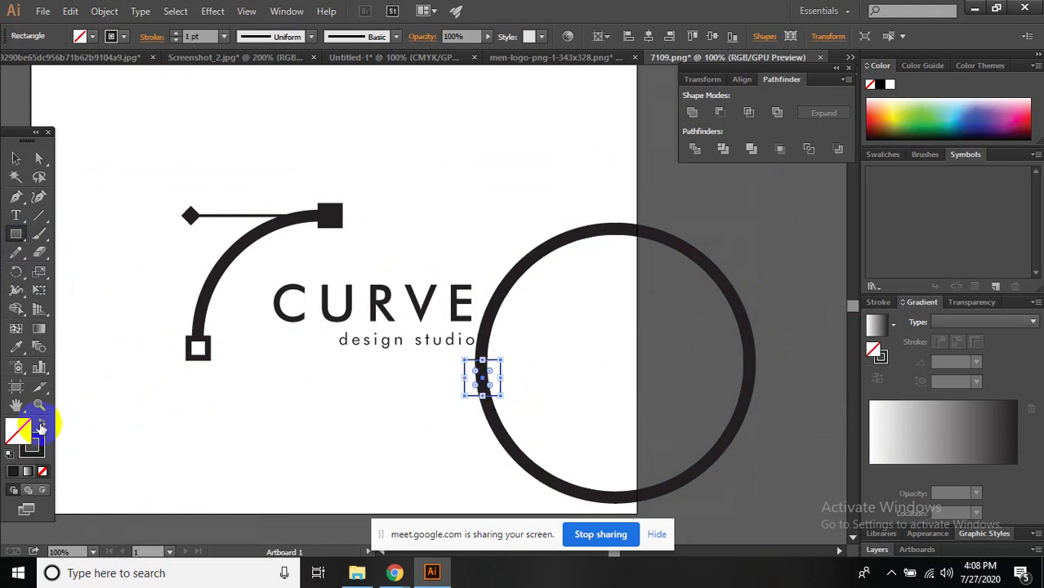
left_click(186, 32)
type("8")
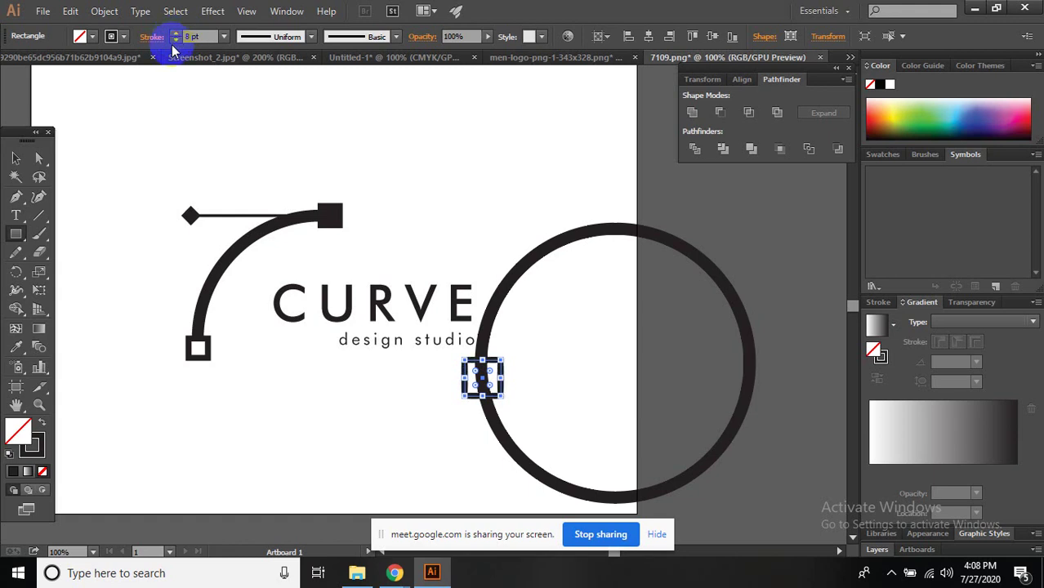
- Expand the square's stroke into a solid frame shape
left_click(106, 13)
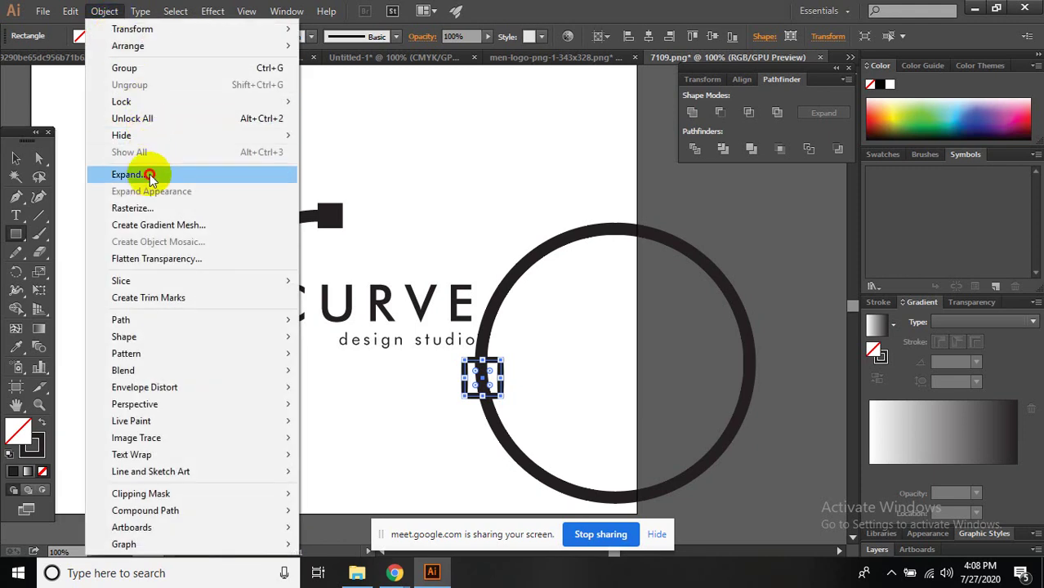
left_click(145, 173)
left_click(463, 250)
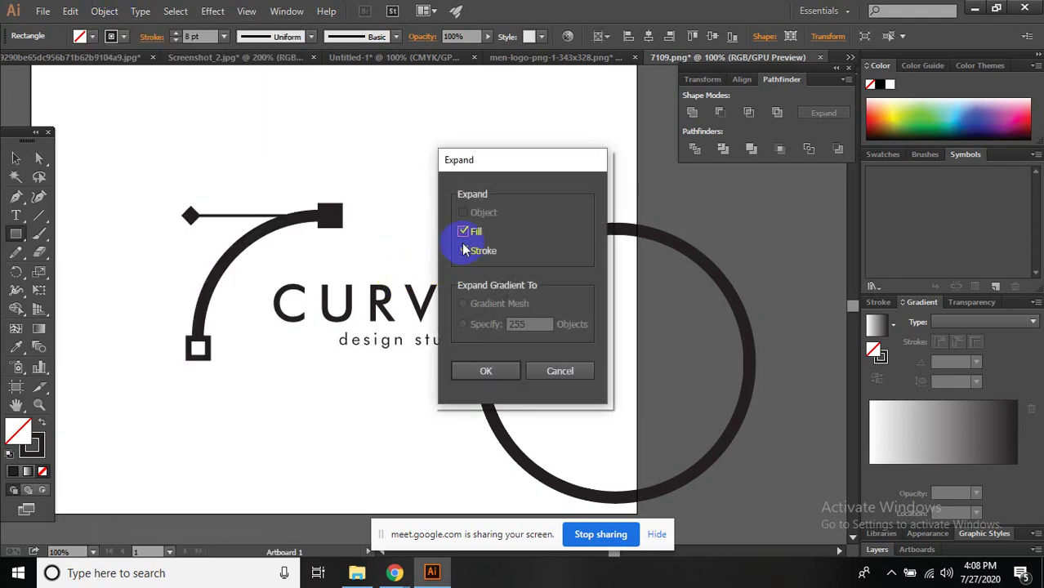
left_click(488, 372)
left_click(531, 400)
scroll(499, 395, "up", 2)
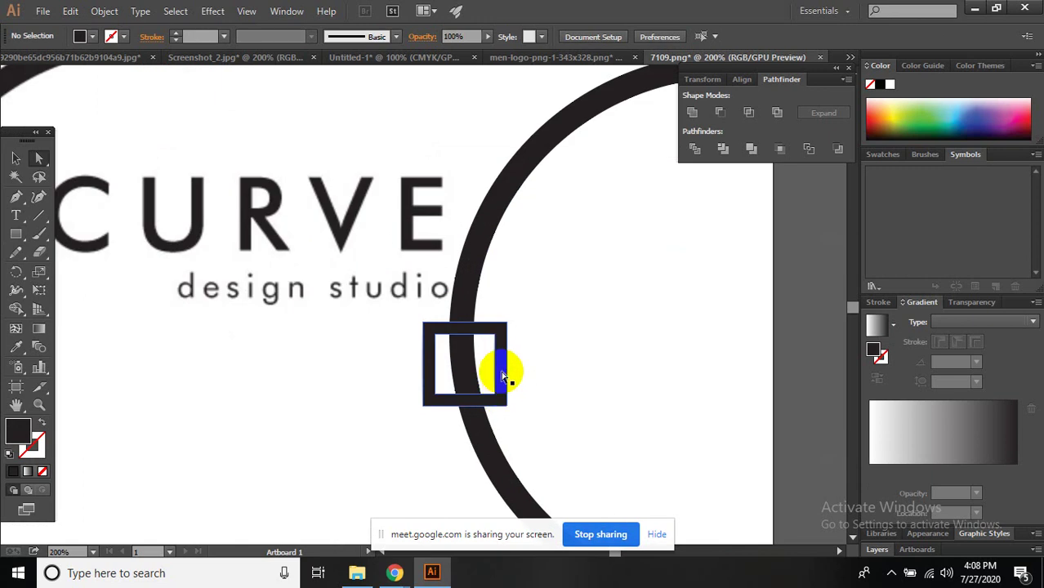
- Resize the square frame, give it a 5 pt black stroke, and zoom out to the full artboard
key("v")
left_click(503, 352)
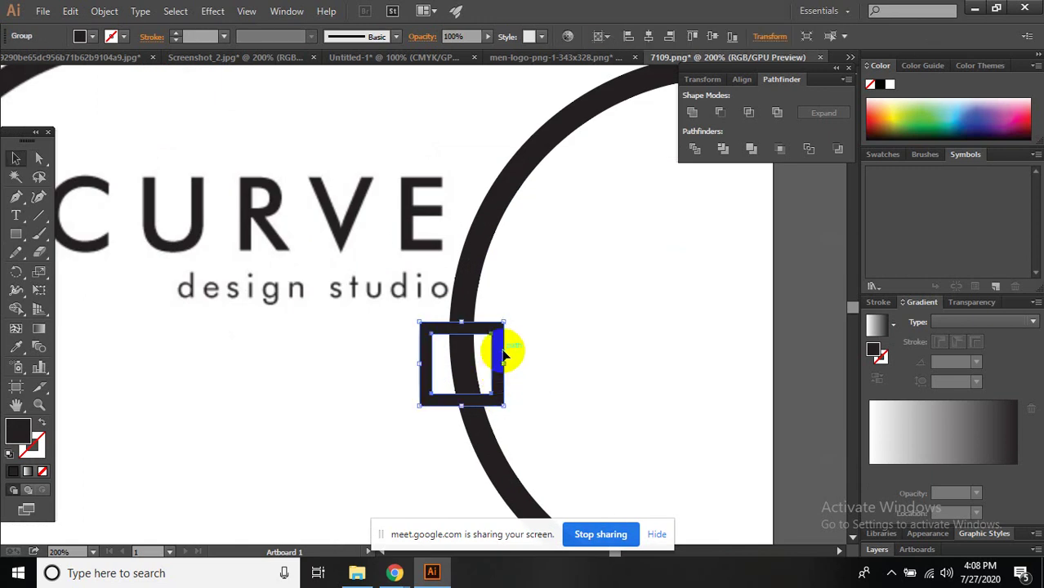
left_click_drag(501, 325, 492, 344)
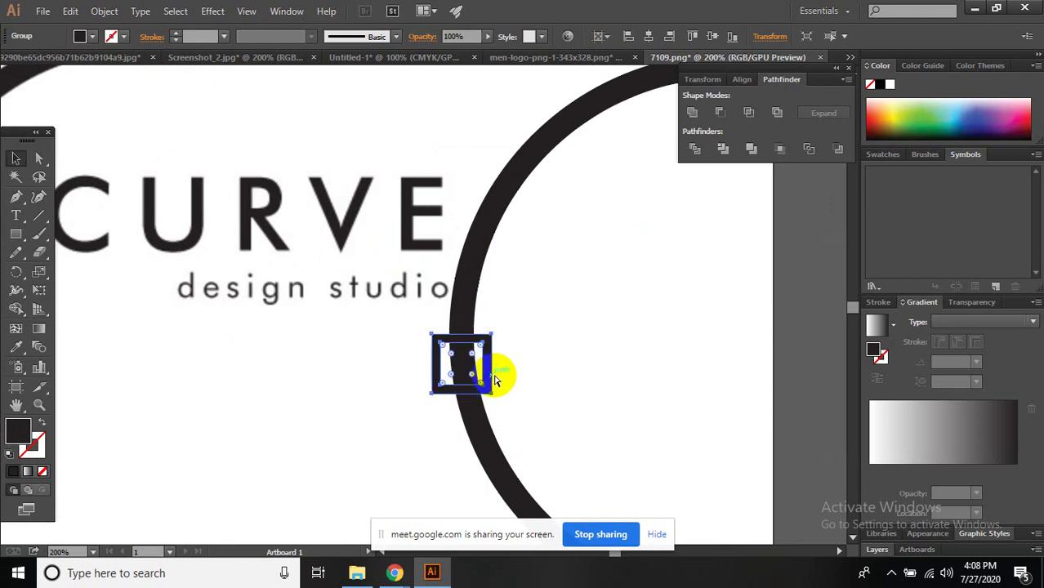
left_click_drag(494, 379, 499, 384)
left_click(175, 32)
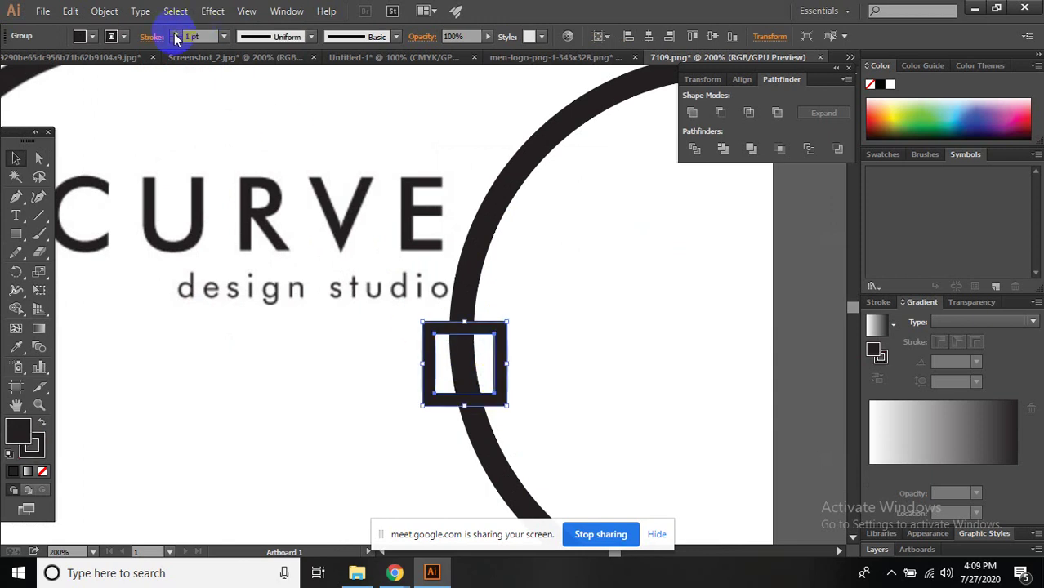
left_click(174, 38)
type("5")
left_click(624, 261)
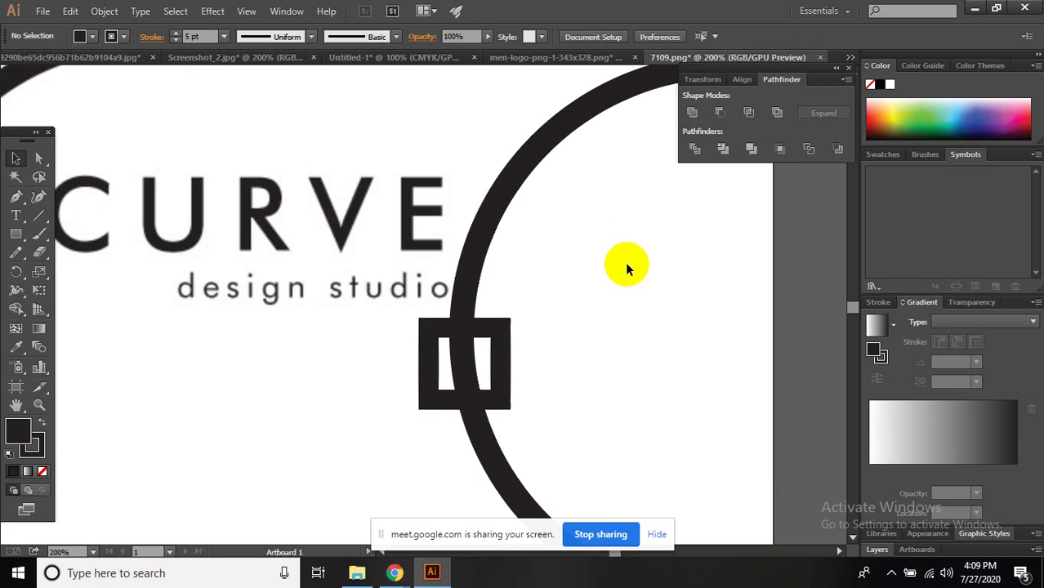
key("ctrl+1")
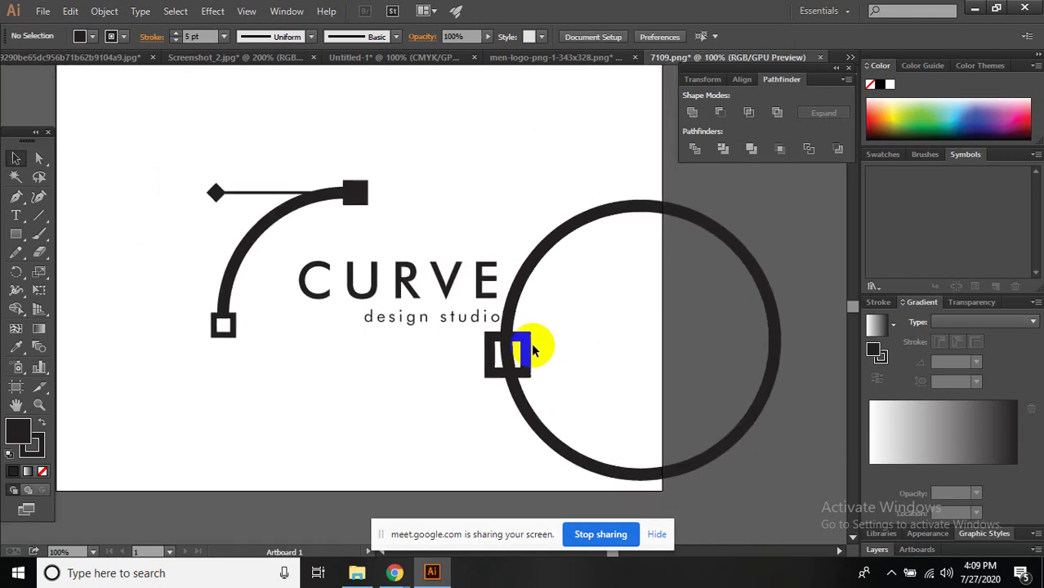
- Copy the square frame onto the ring's top edge, then move both squares up and left
left_click(526, 341)
left_click_drag(526, 342, 661, 197)
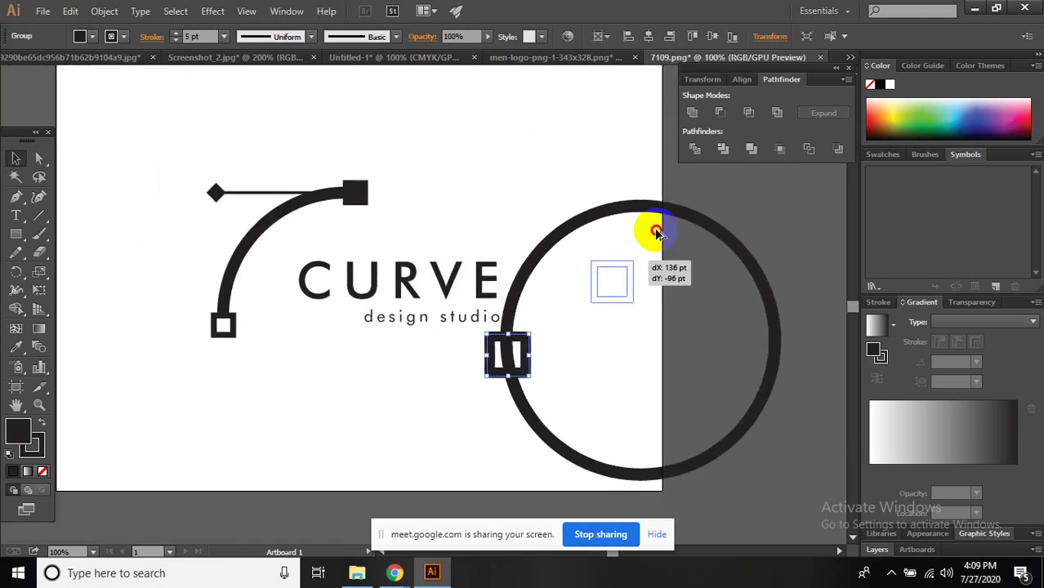
left_click(663, 318)
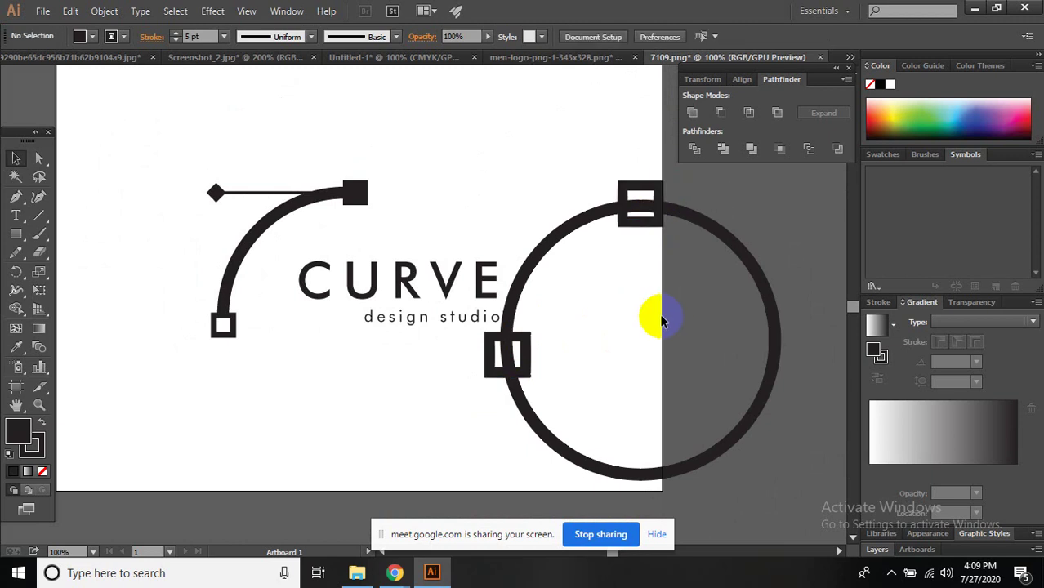
left_click(525, 353)
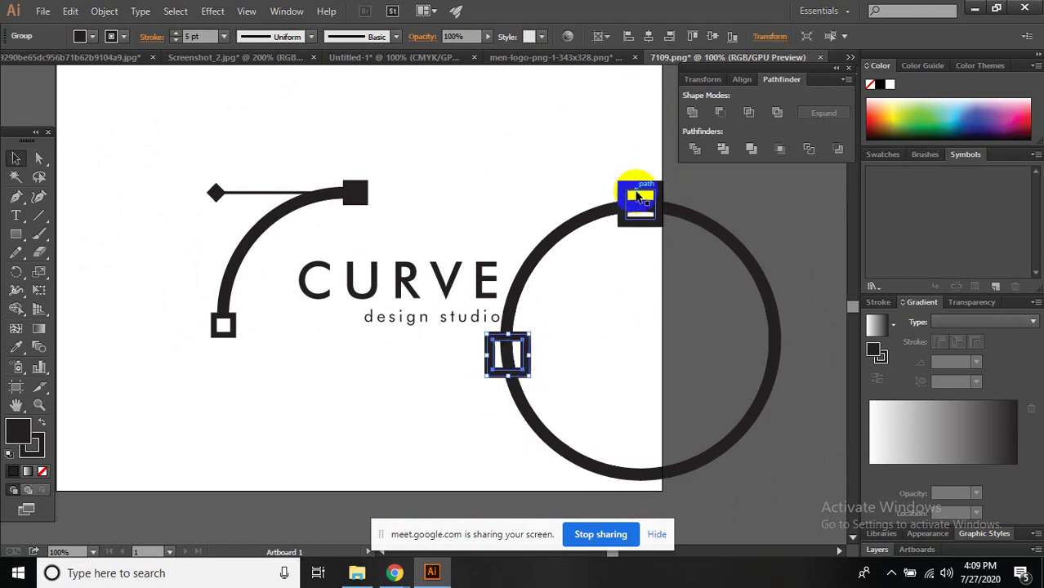
left_click(627, 196, "shift")
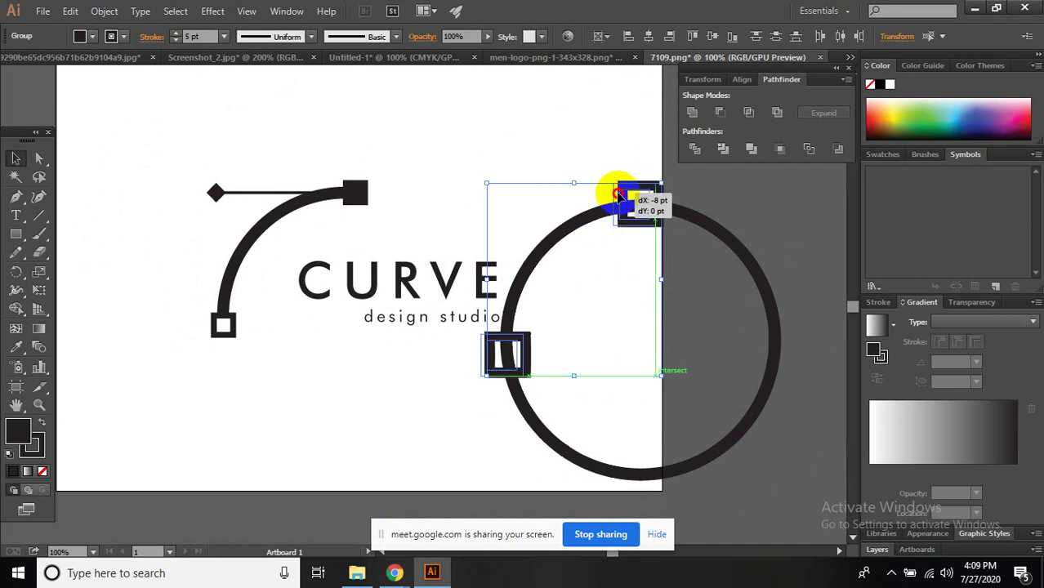
left_click_drag(628, 200, 495, 127)
left_click(617, 150)
- Draw a horizontal and a vertical cutting line through the ring's centre
left_click(609, 207)
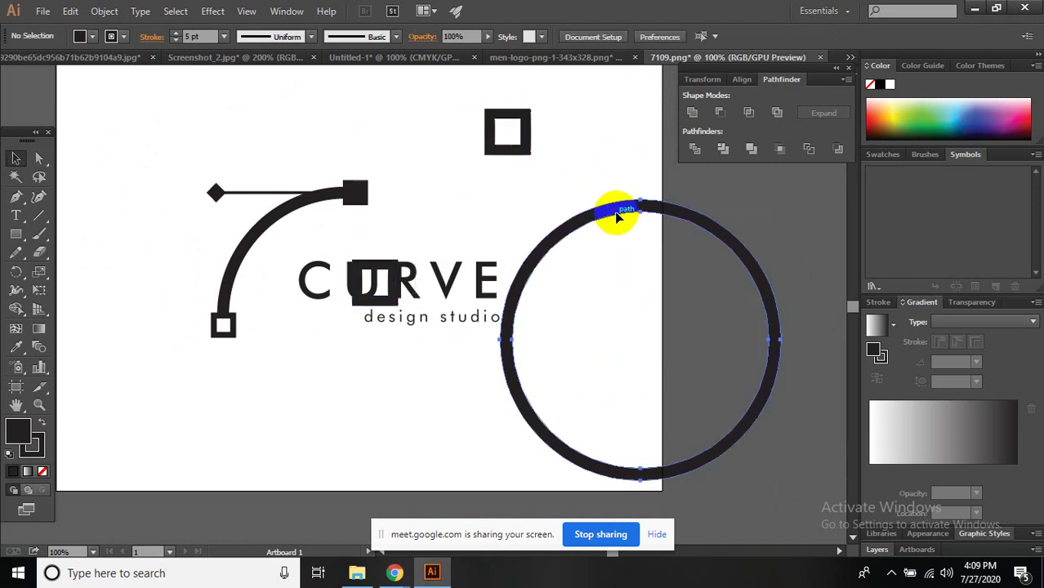
left_click(39, 216)
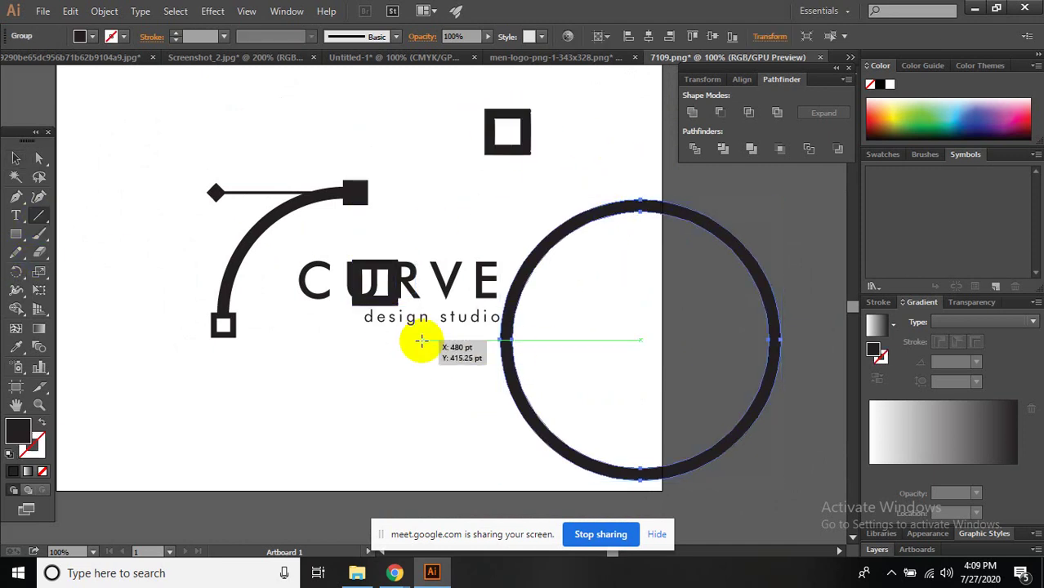
left_click_drag(423, 345, 588, 353)
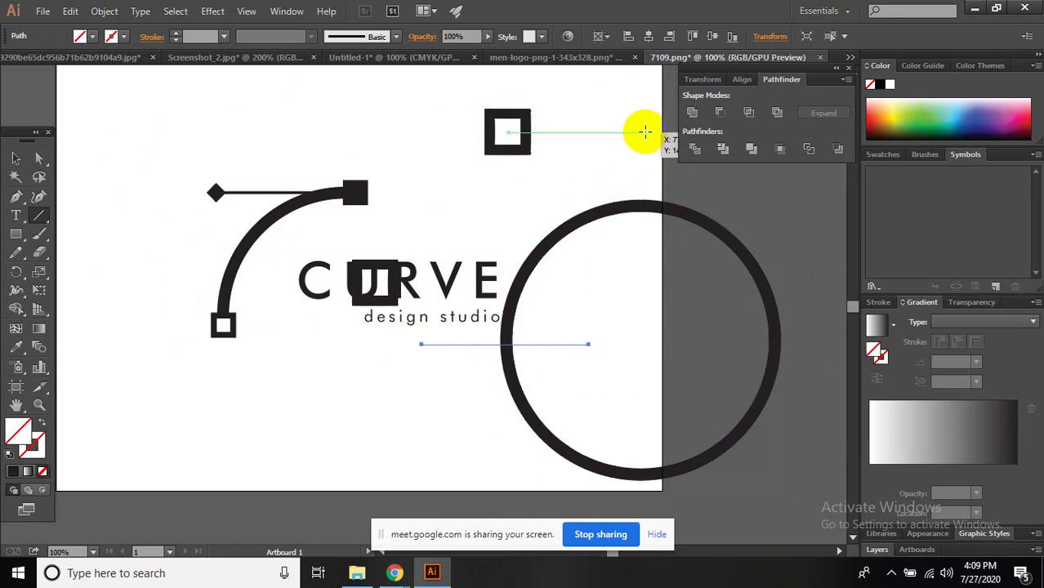
left_click_drag(644, 141, 644, 365)
- Divide the ring along the lines and delete the unwanted pieces, leaving one quarter arc
left_click(16, 157)
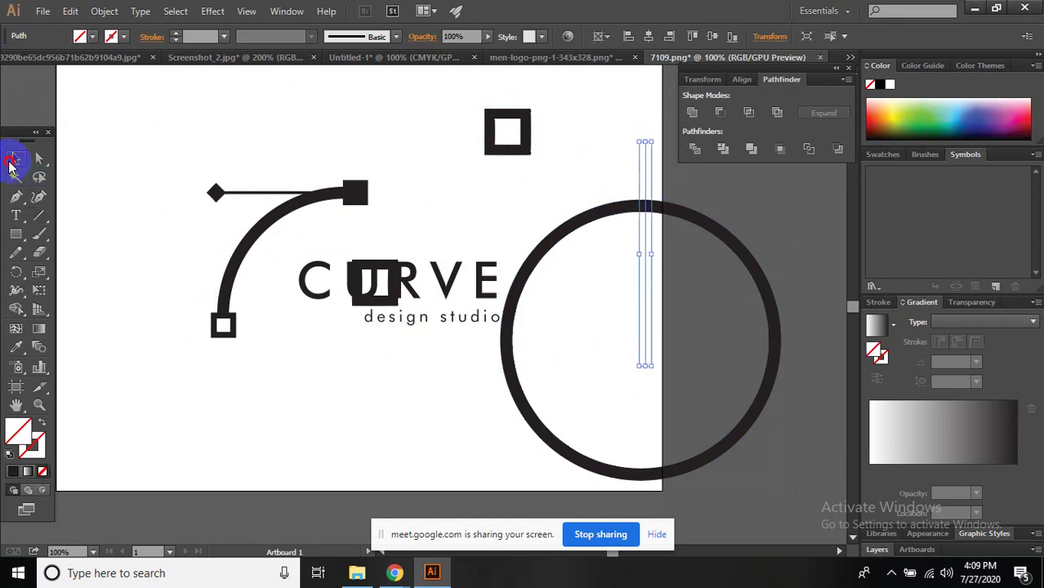
left_click_drag(458, 204, 799, 473)
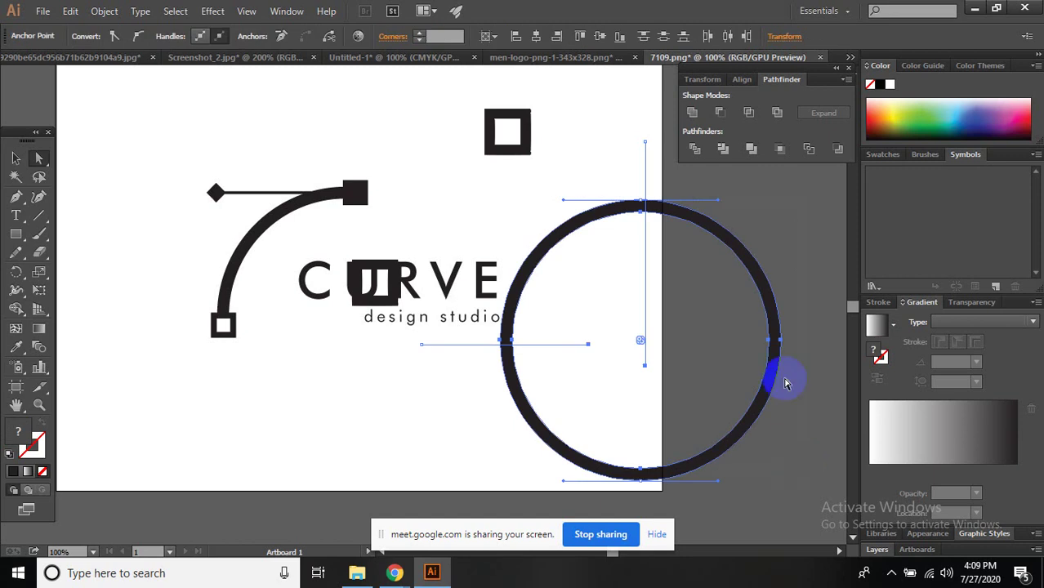
left_click(696, 150)
left_click(763, 255)
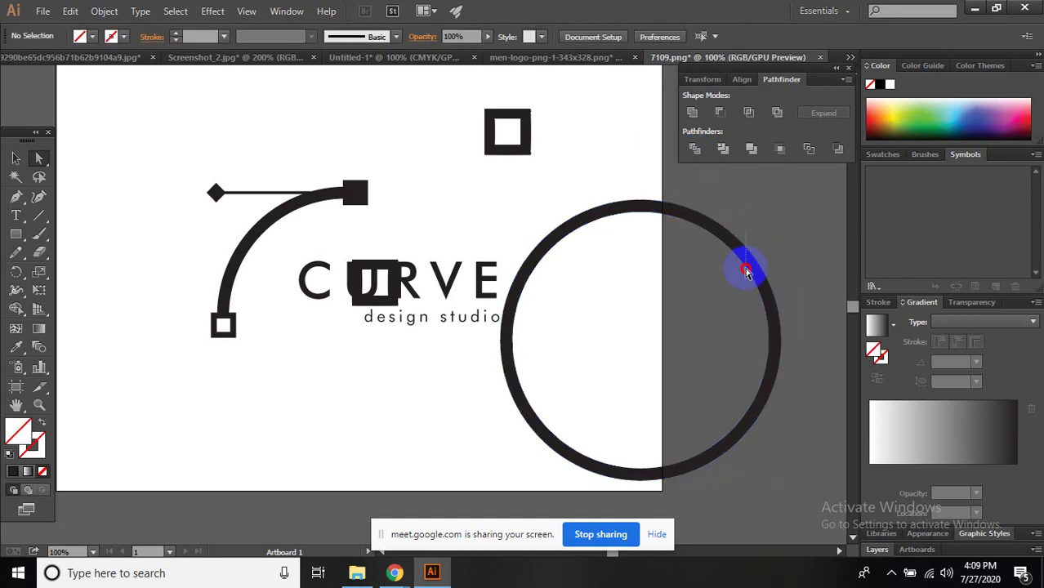
left_click(746, 264)
key("Delete")
key("Delete")
left_click_drag(746, 450, 622, 361)
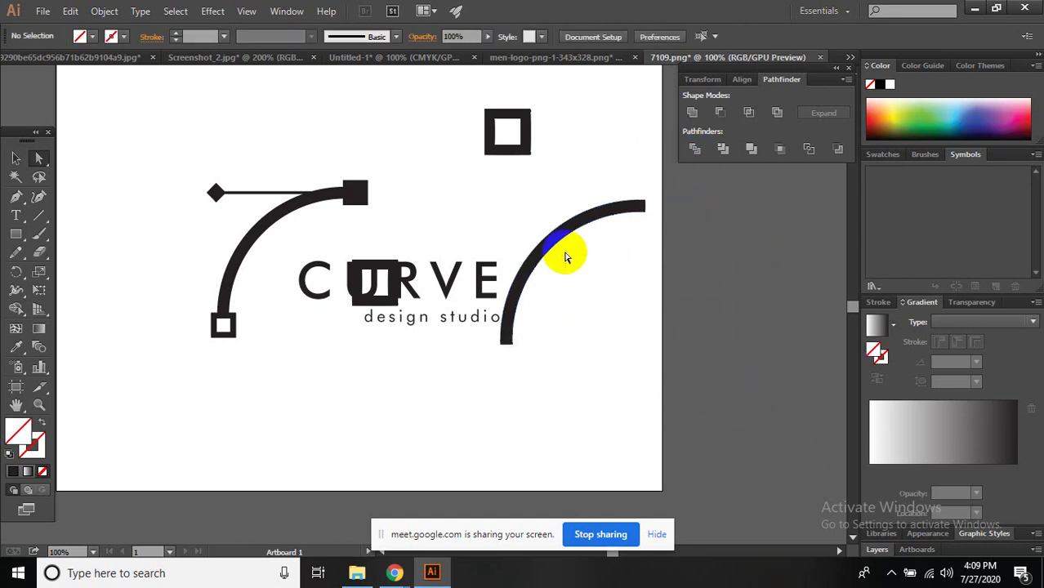
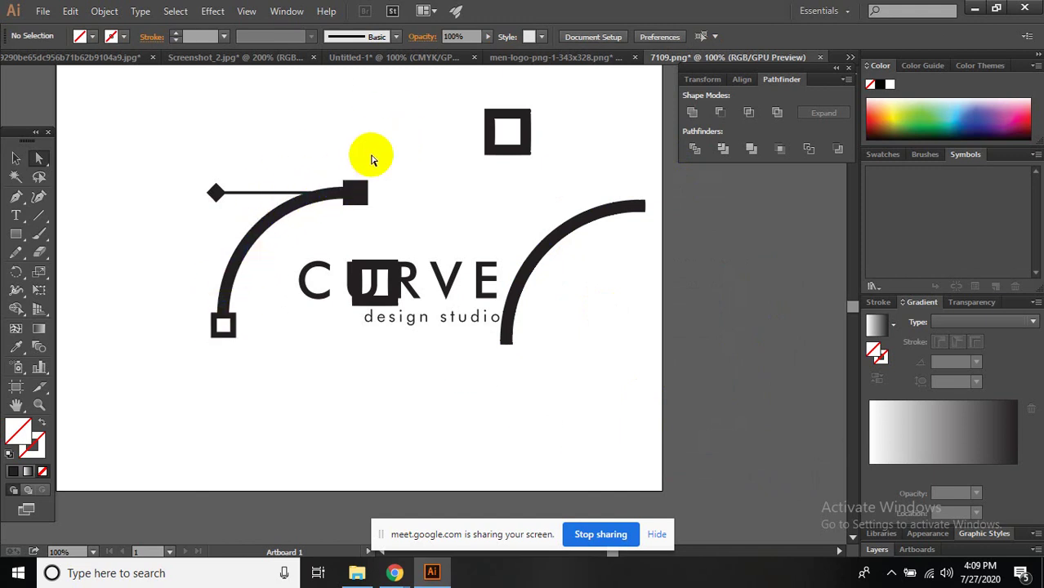
- Move the U's square onto the right arc's bottom end and shrink it to fit
left_click(378, 261)
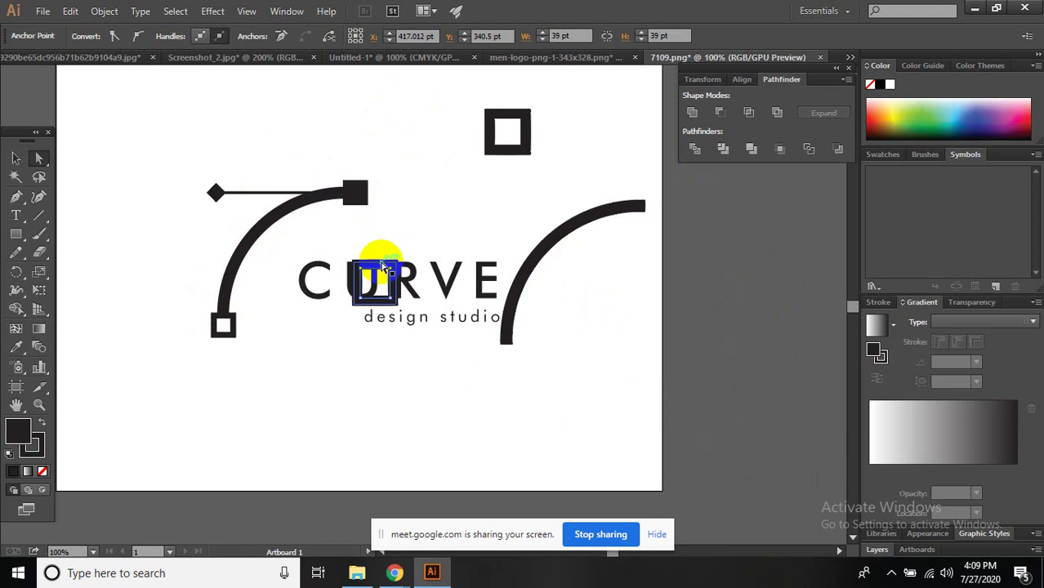
key("v")
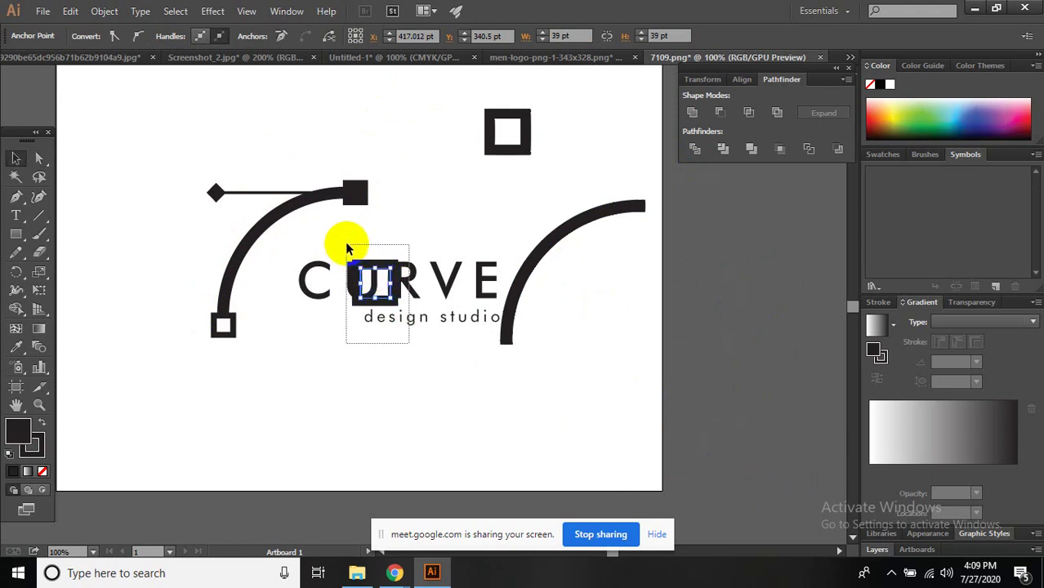
left_click_drag(373, 280, 513, 348)
scroll(513, 348, "up", 2)
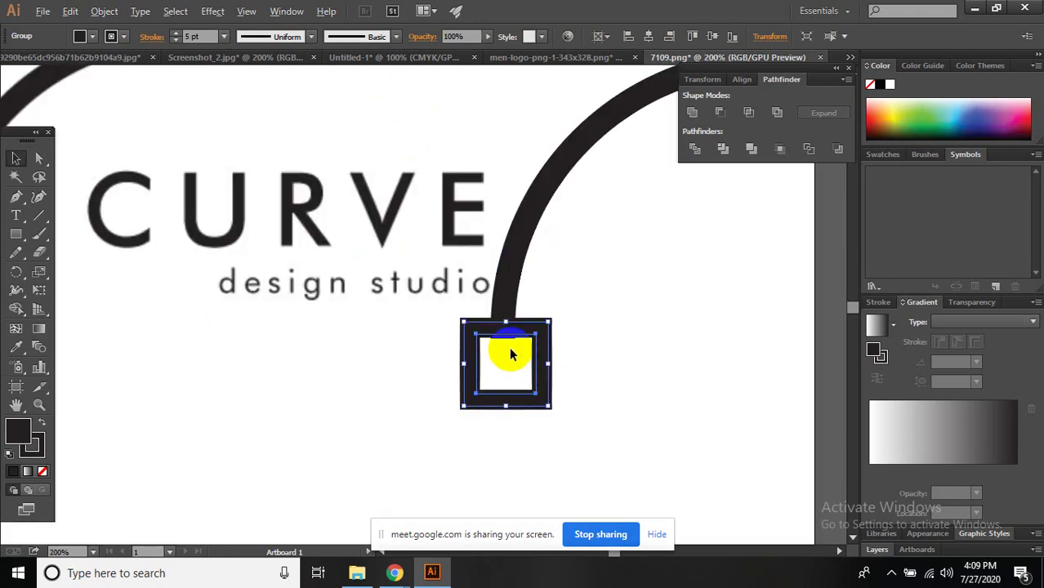
left_click_drag(550, 406, 542, 389)
left_click(552, 375)
scroll(513, 311, "up", 1)
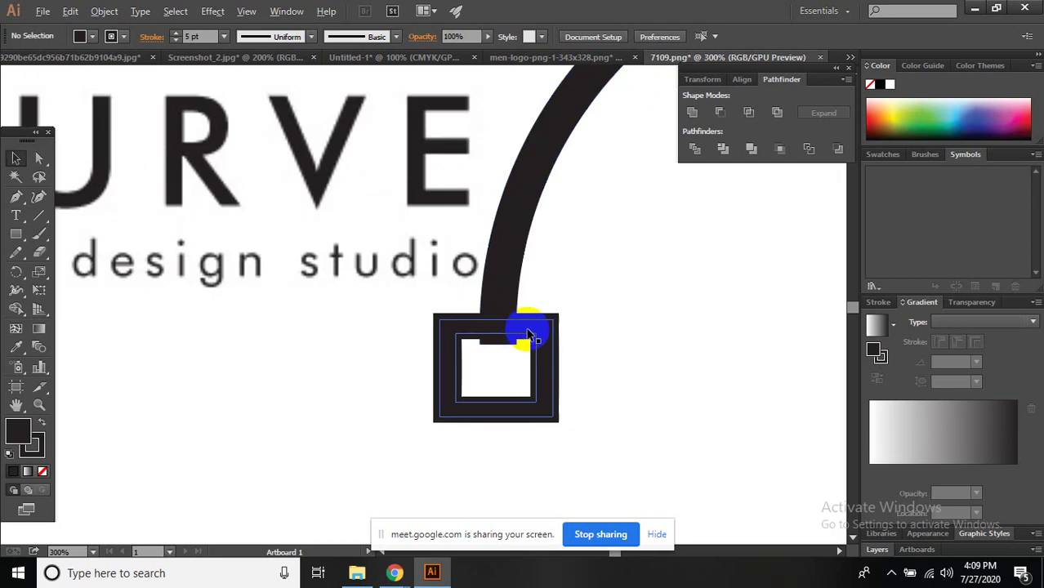
left_click_drag(526, 326, 541, 338)
left_click(578, 356)
- Move the loose top square to the arc's upper end, adjust its colours, then delete it
scroll(578, 357, "down", 3)
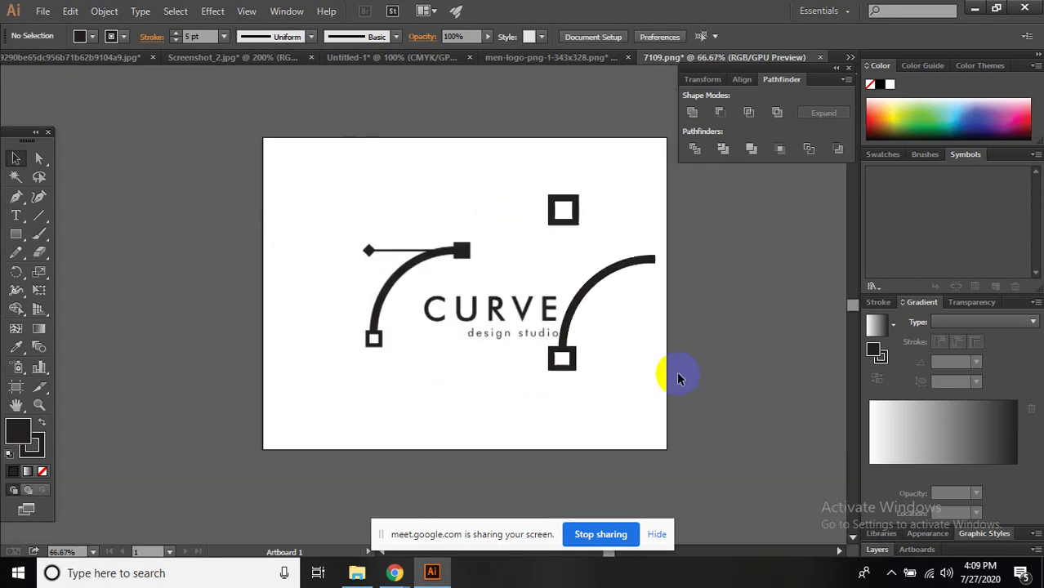
scroll(594, 381, "up", 1)
scroll(496, 221, "up", 2)
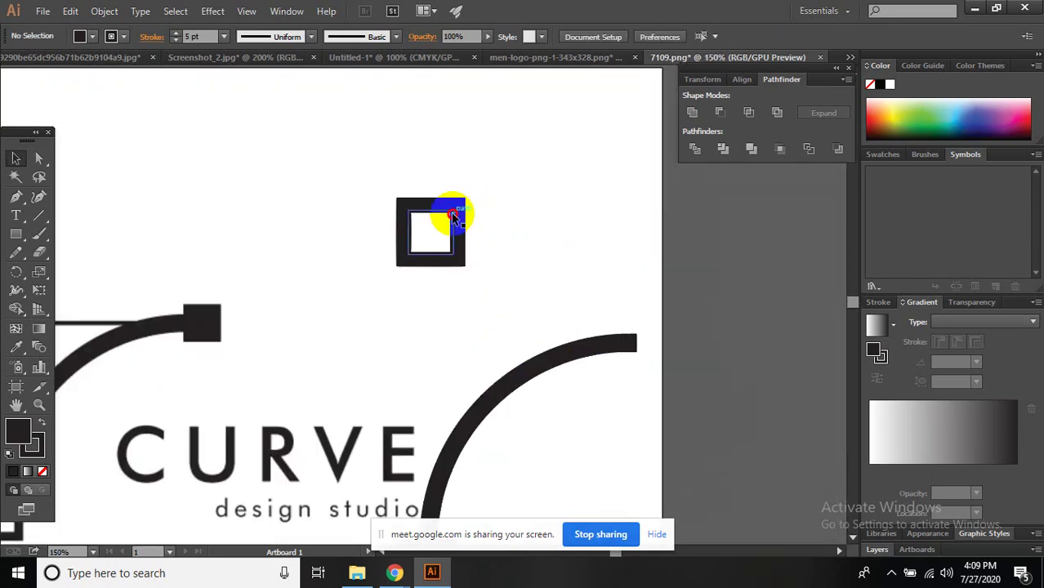
left_click_drag(453, 217, 666, 325)
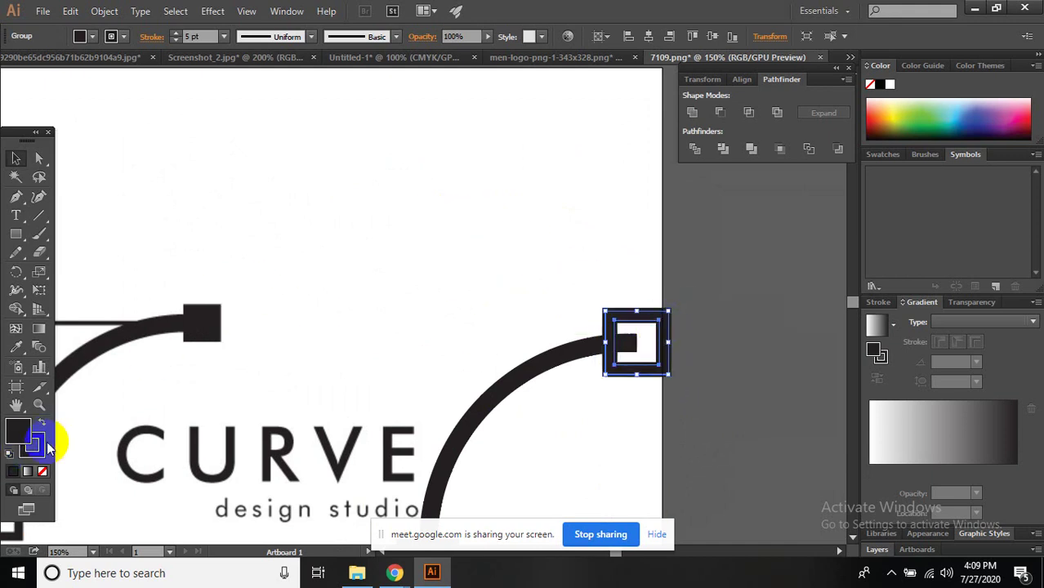
left_click(45, 473)
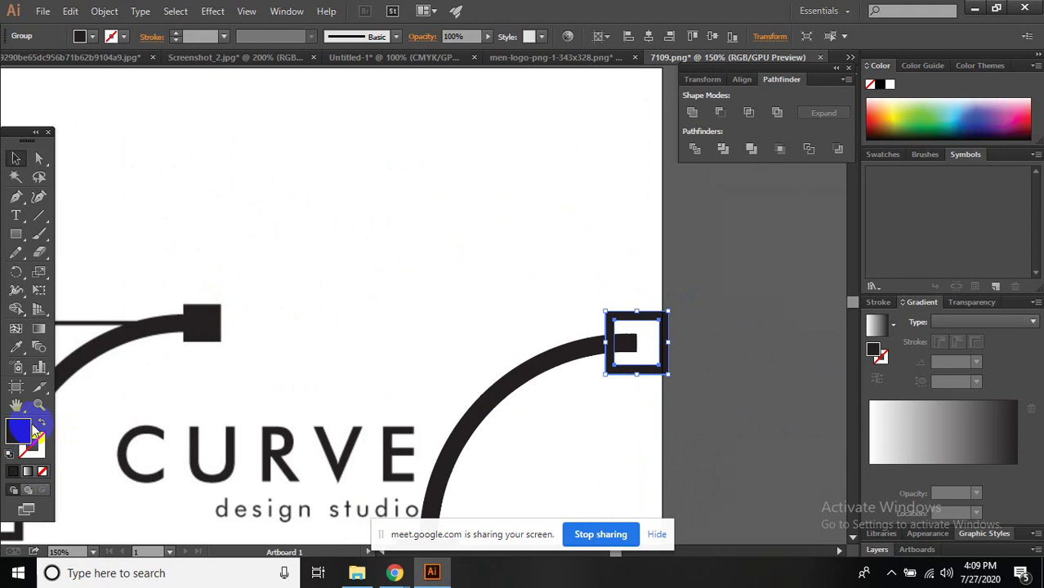
left_click(42, 425)
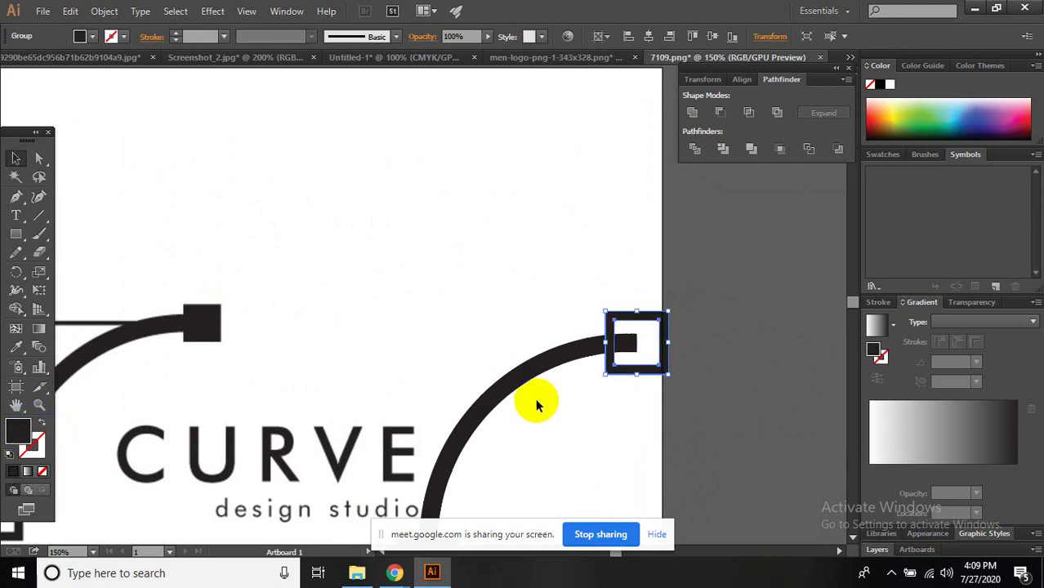
key("Delete")
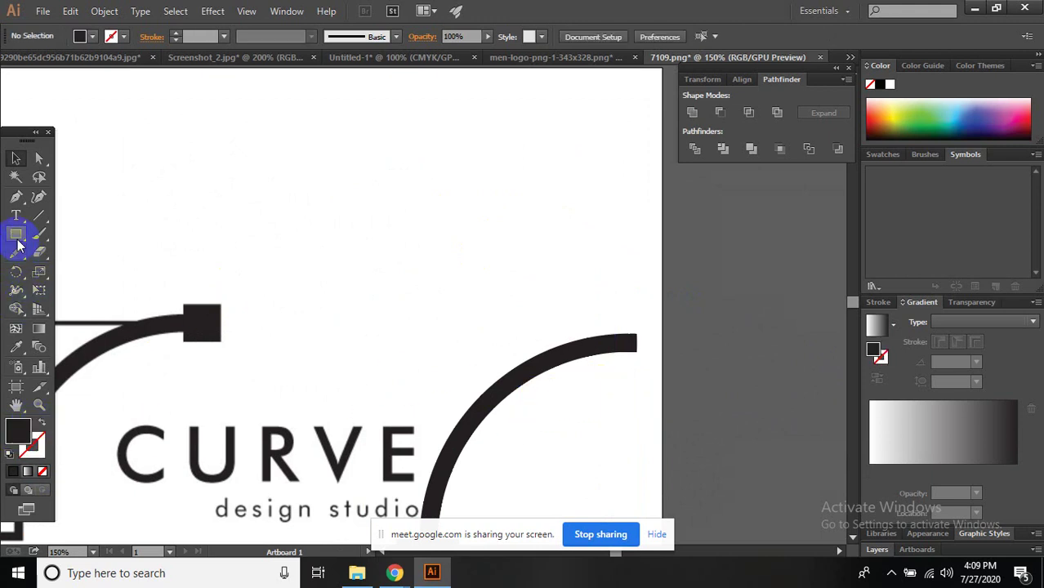
- Draw a small solid square capping the right arc's upper end
left_click(16, 235)
left_click_drag(625, 319, 662, 370)
key("ctrl+z")
mouse_move(628, 325)
left_mouse_down()
mouse_move(670, 372)
mouse_move(649, 340)
left_mouse_up()
left_click(19, 159)
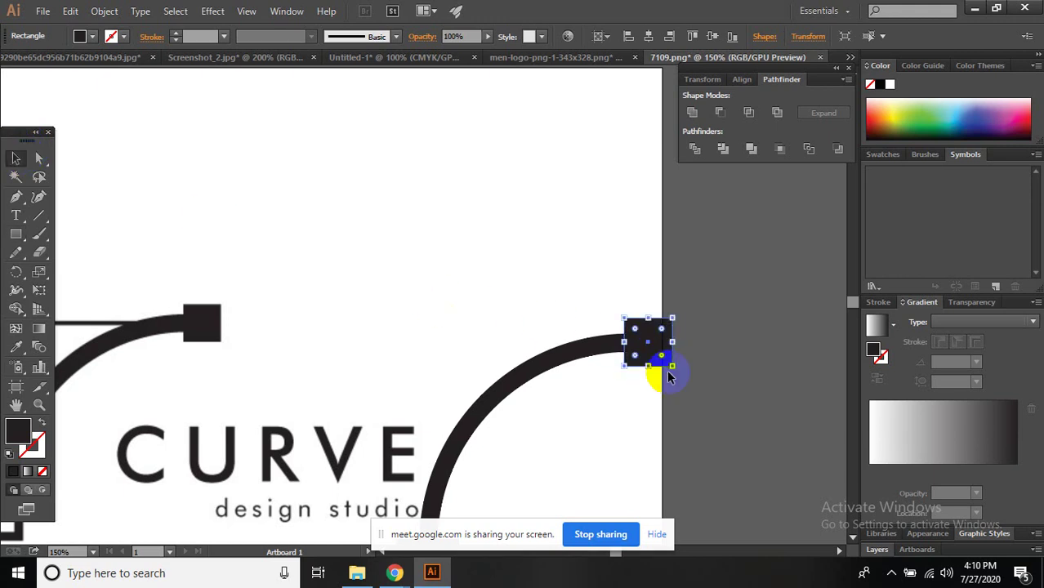
left_click(668, 376)
scroll(668, 376, "down", 2)
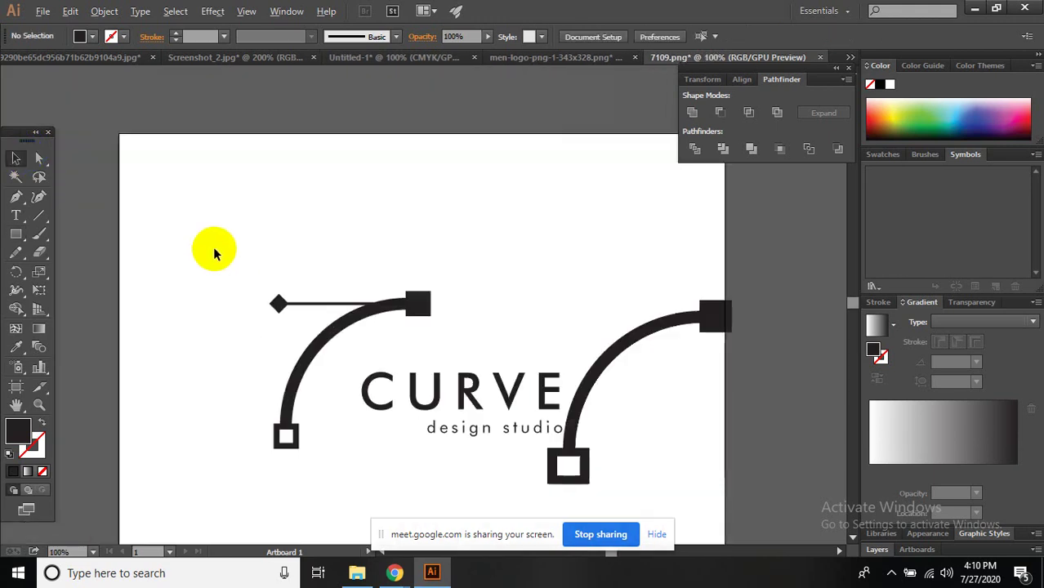
- Draw a thin horizontal bar extending left from the square and align it
left_click(22, 220)
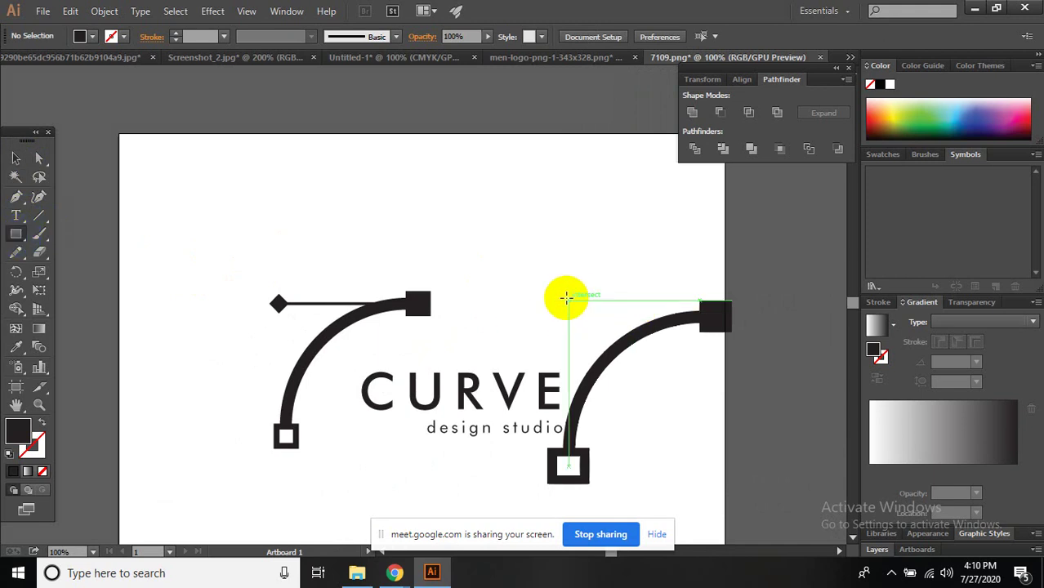
mouse_move(562, 305)
left_mouse_down()
mouse_move(708, 304)
mouse_move(736, 332)
left_mouse_up()
left_click(14, 161)
scroll(550, 283, "up", 1)
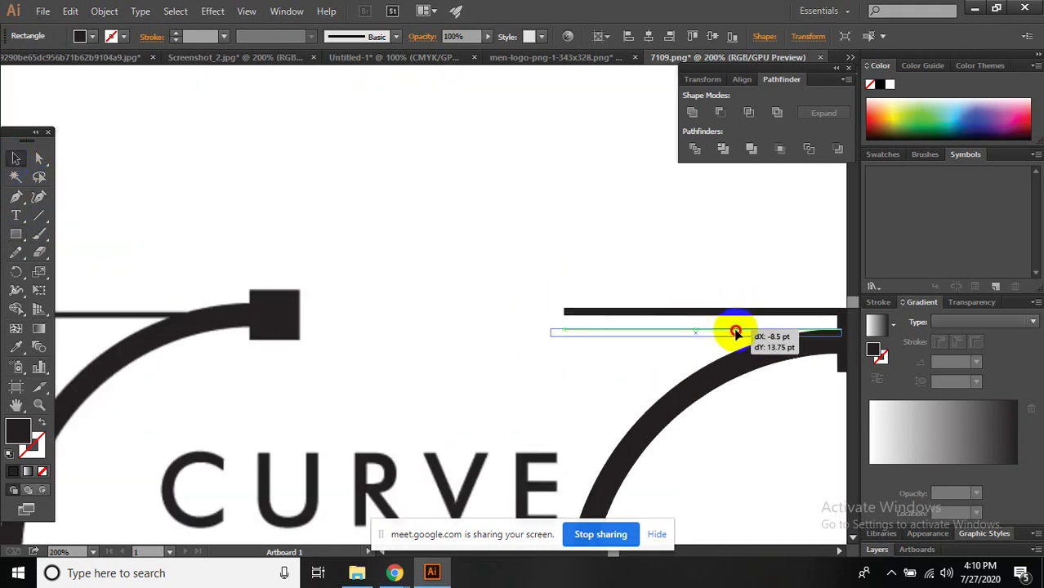
left_click_drag(735, 332, 735, 332)
left_click(675, 249)
scroll(664, 273, "down", 1)
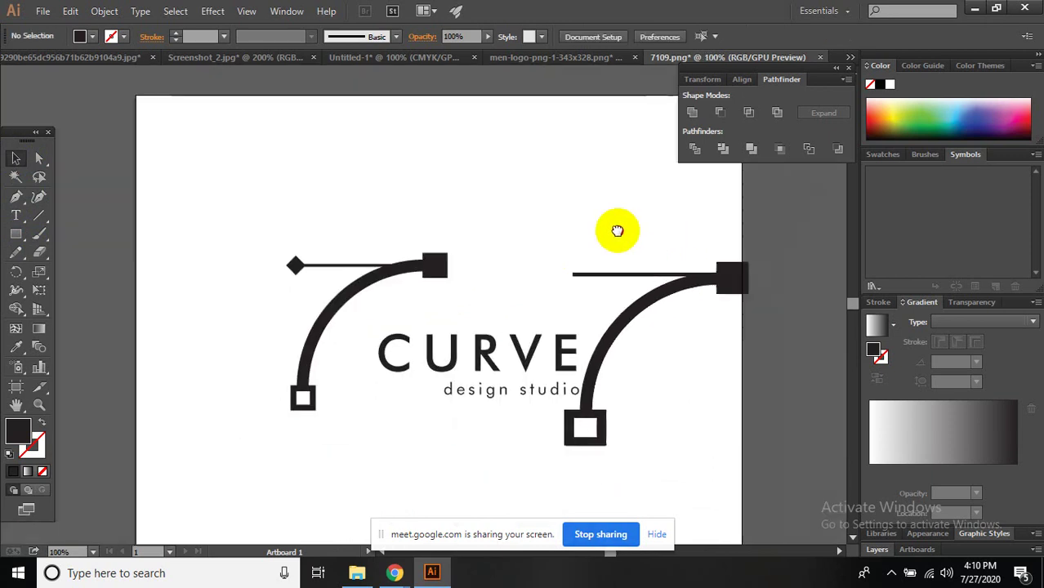
scroll(459, 249, "up", 1)
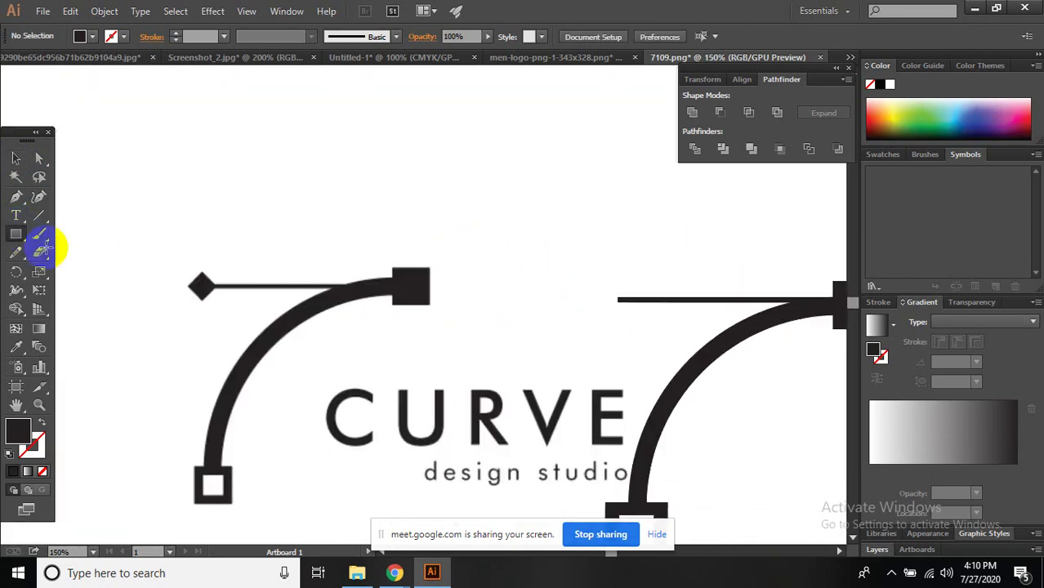
- Draw a small black square and rotate it 45° into a diamond
left_click_drag(511, 235, 553, 274)
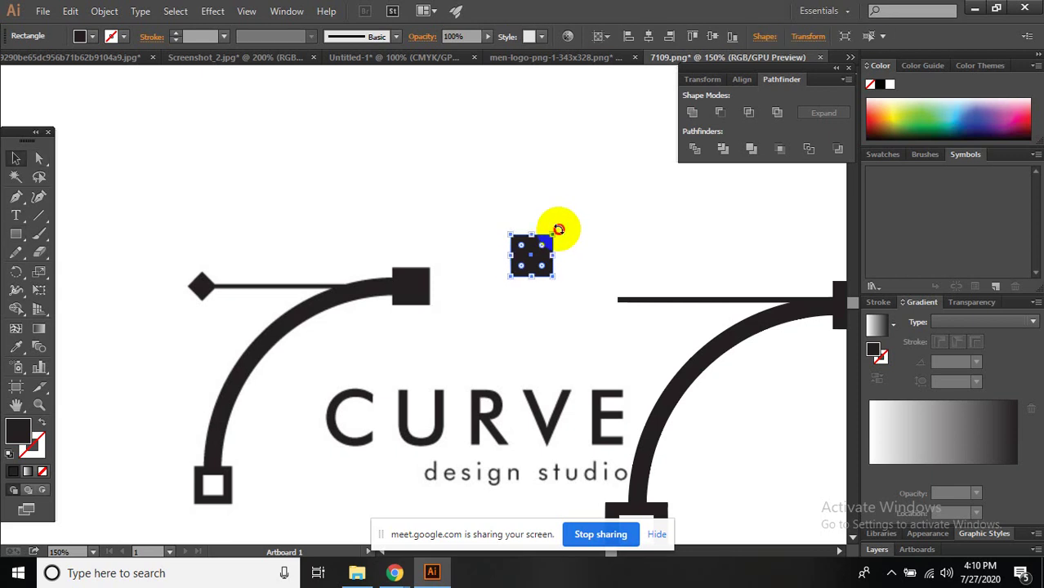
mouse_move(558, 229)
left_mouse_down()
mouse_move(468, 210)
mouse_move(558, 253)
left_mouse_up()
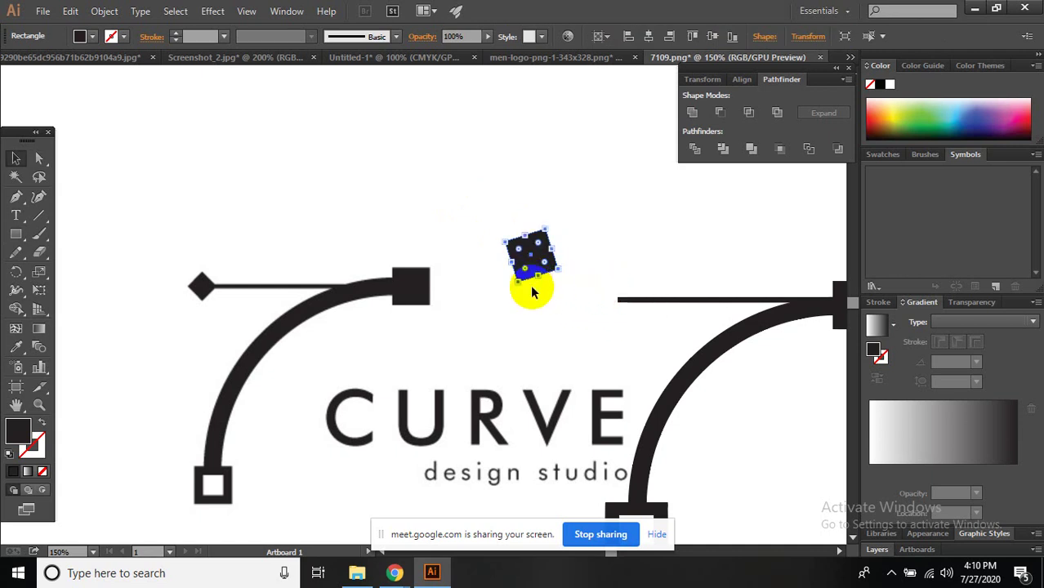
left_click_drag(537, 268, 619, 298)
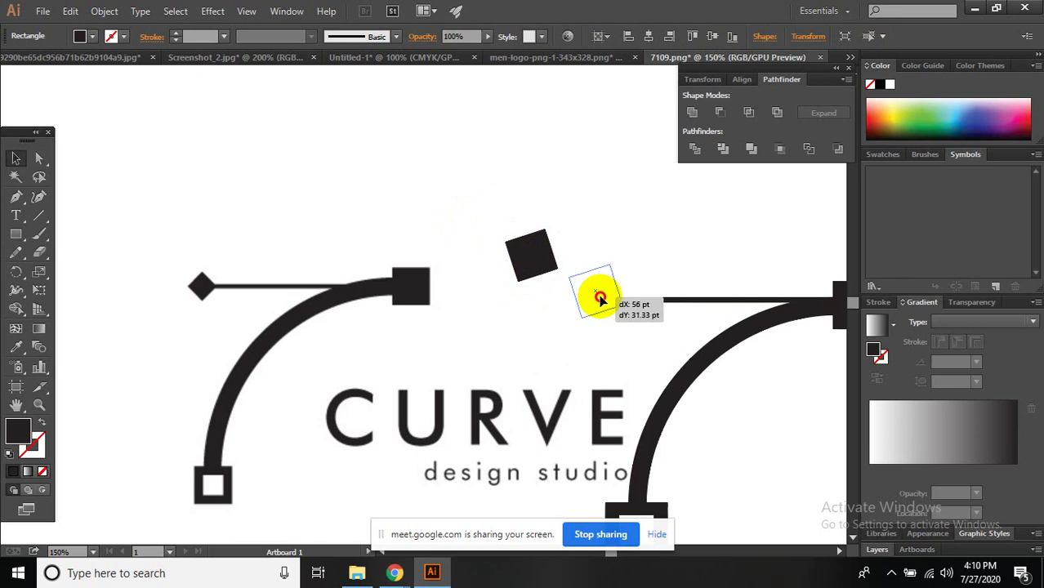
scroll(618, 298, "up", 2)
left_click_drag(605, 234, 559, 221)
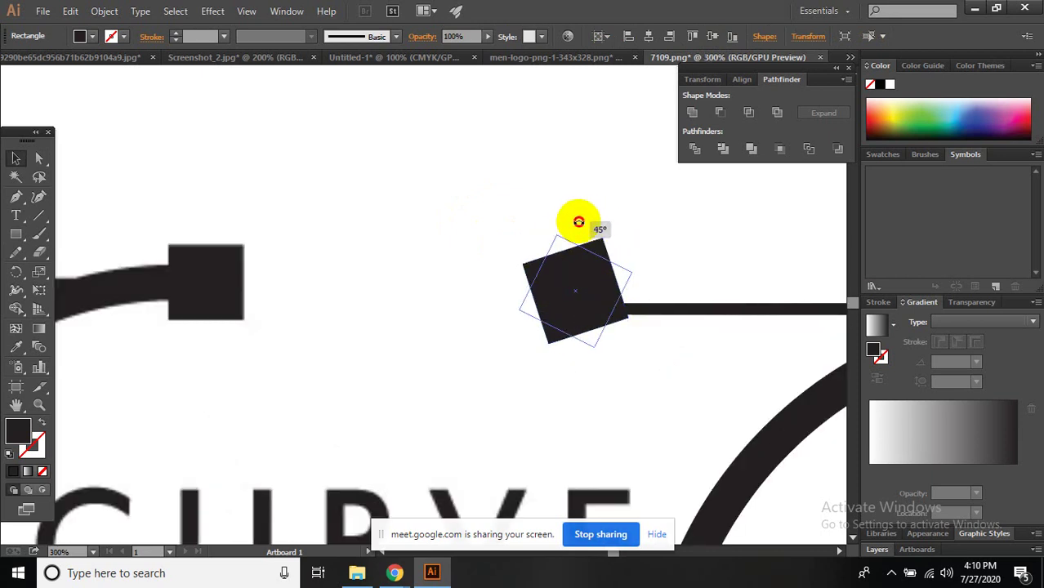
- Resize the diamond, place it at the thin line's left end, and fit the artboard
left_click_drag(607, 299, 608, 320)
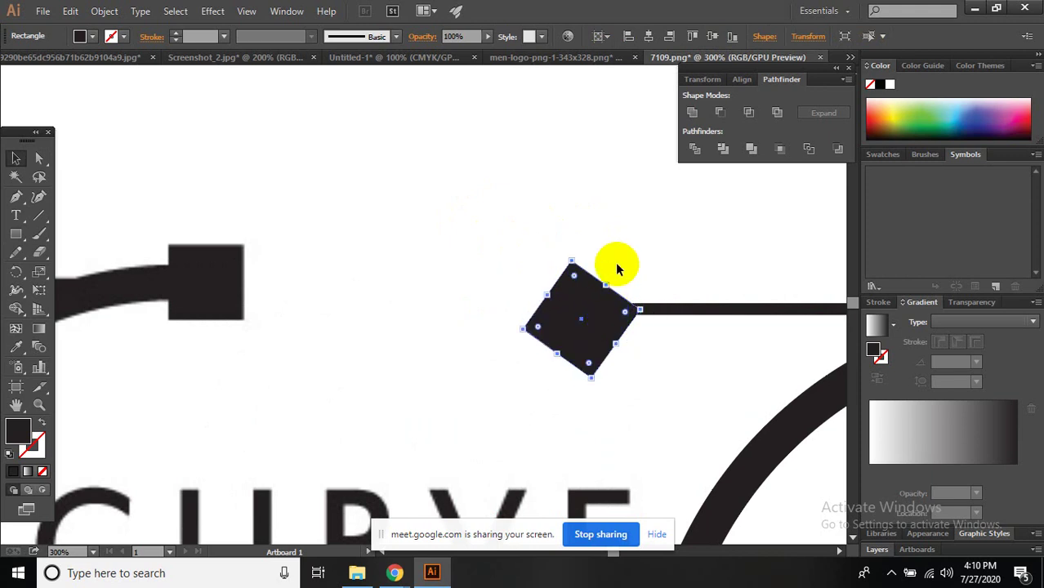
left_click_drag(572, 259, 580, 319)
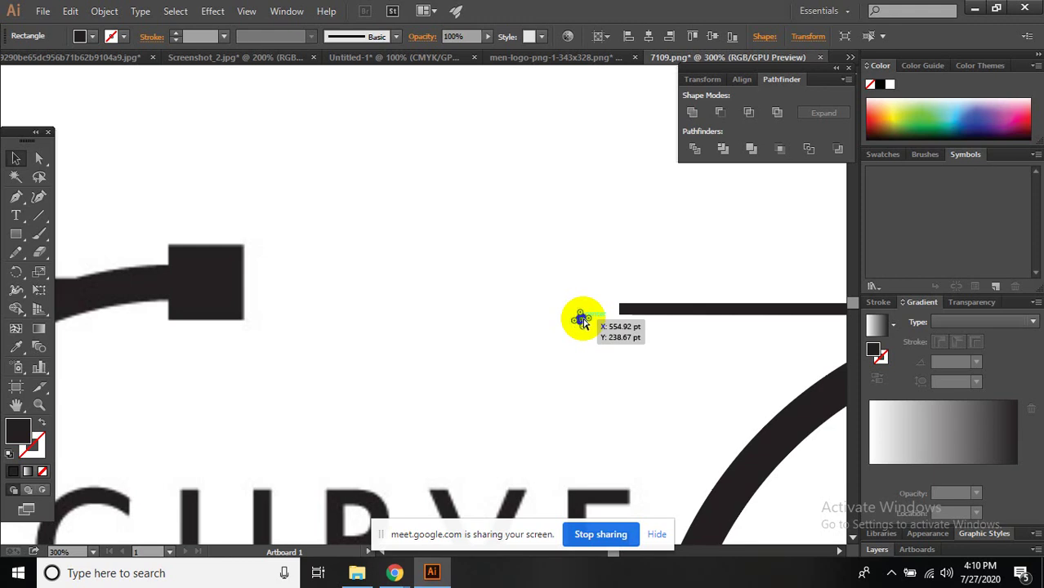
key("ctrl+z")
left_click_drag(593, 378, 600, 362)
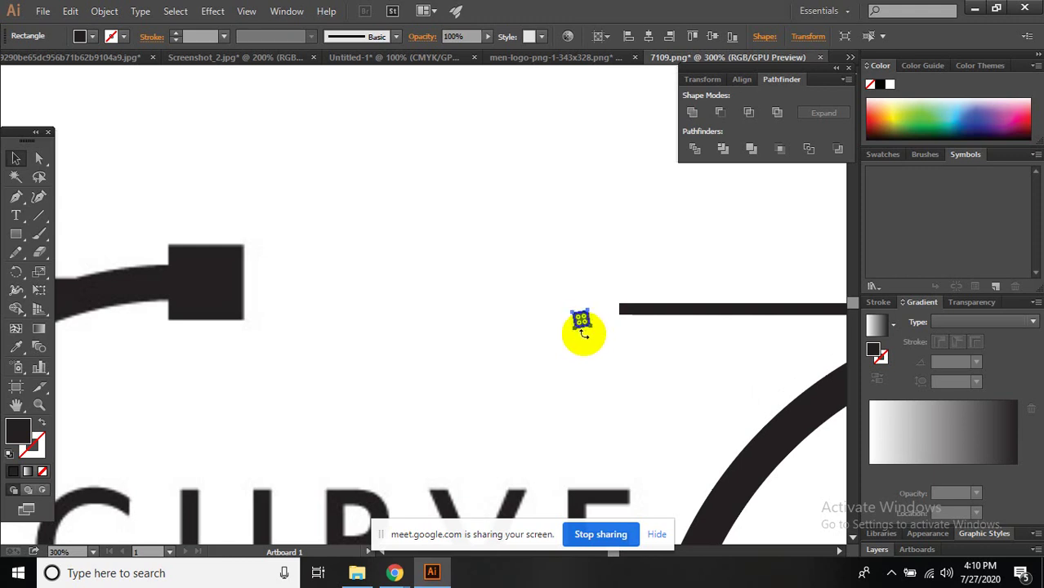
mouse_move(586, 342)
left_mouse_down()
mouse_move(598, 372)
mouse_move(584, 335)
left_mouse_up()
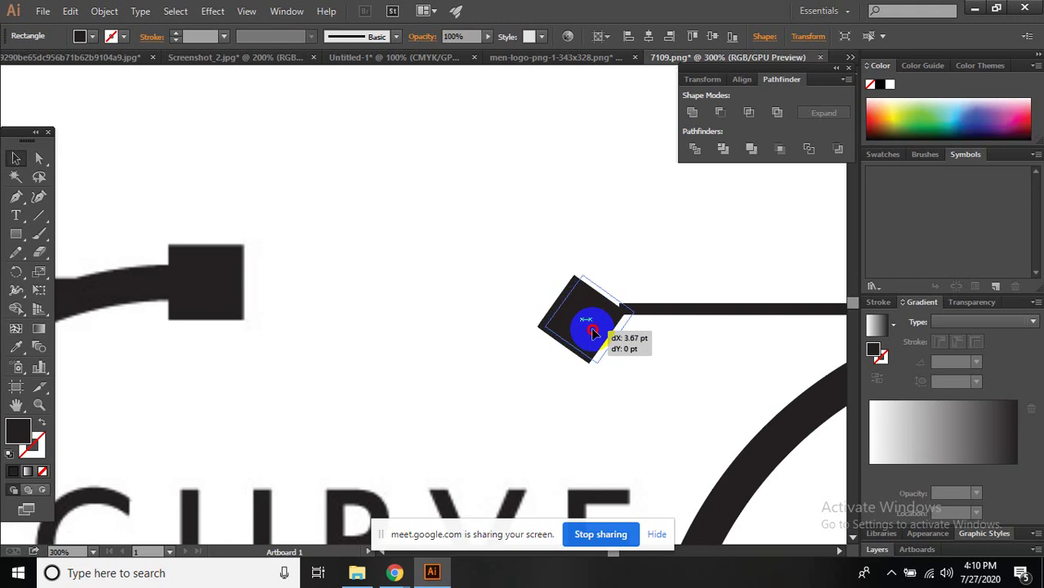
left_click_drag(591, 327, 590, 323)
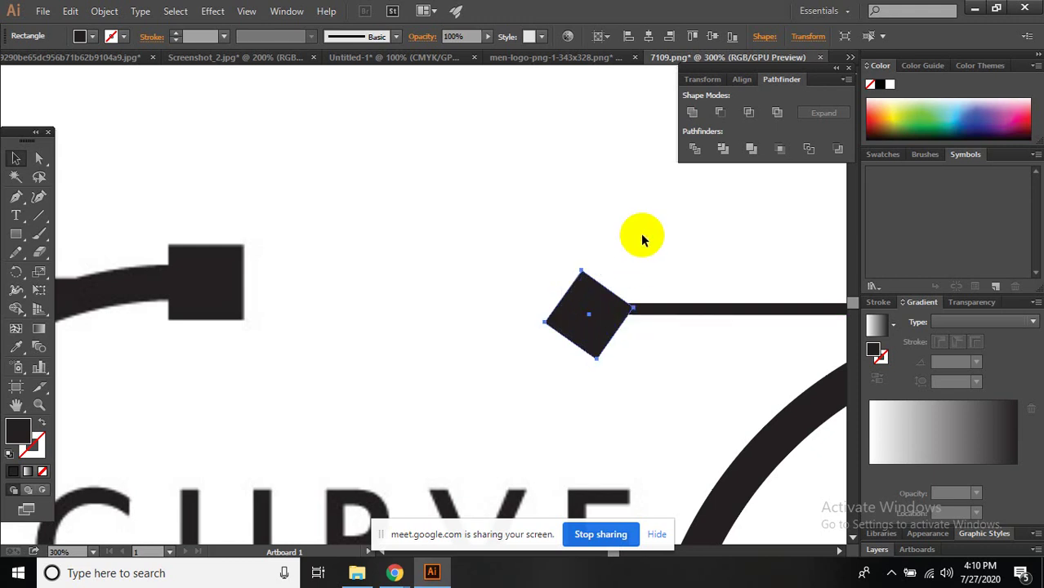
left_click(641, 240)
key("ctrl+0")
- Cut the pen-nib curve into a new document, Untitled-2, and shift it up and left
left_click_drag(574, 240, 784, 431)
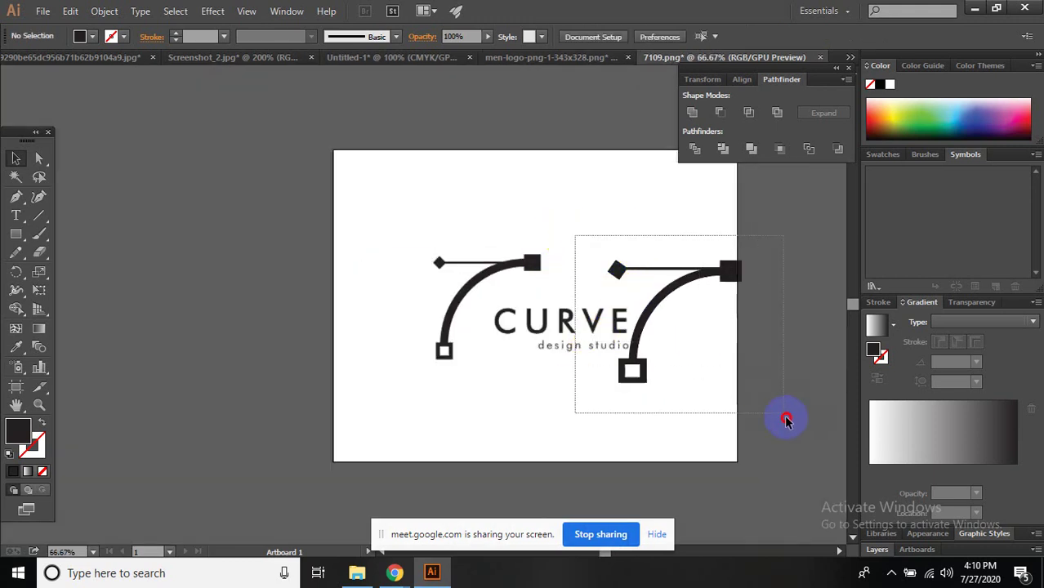
key("Delete")
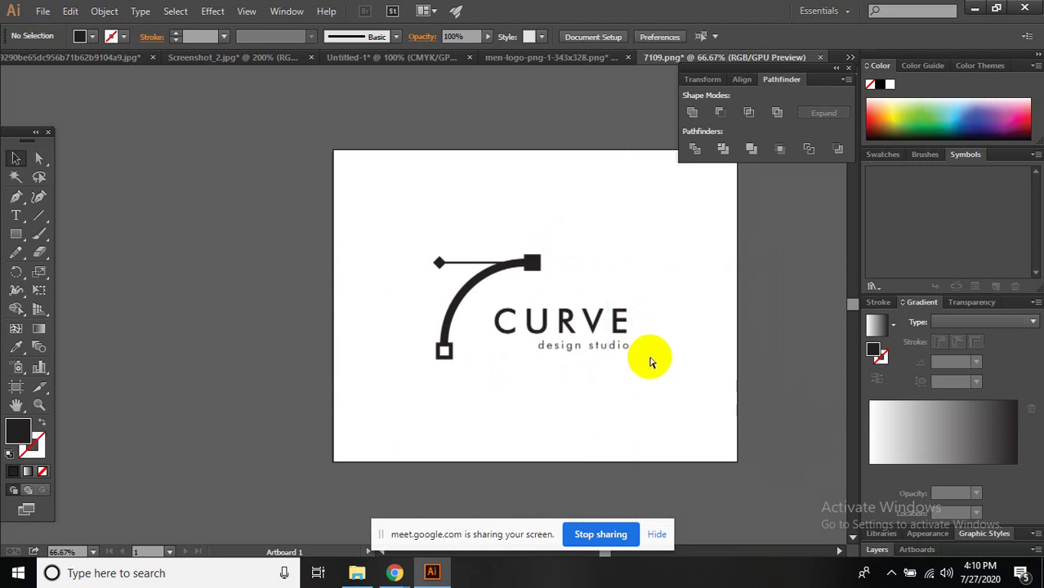
key("ctrl+n")
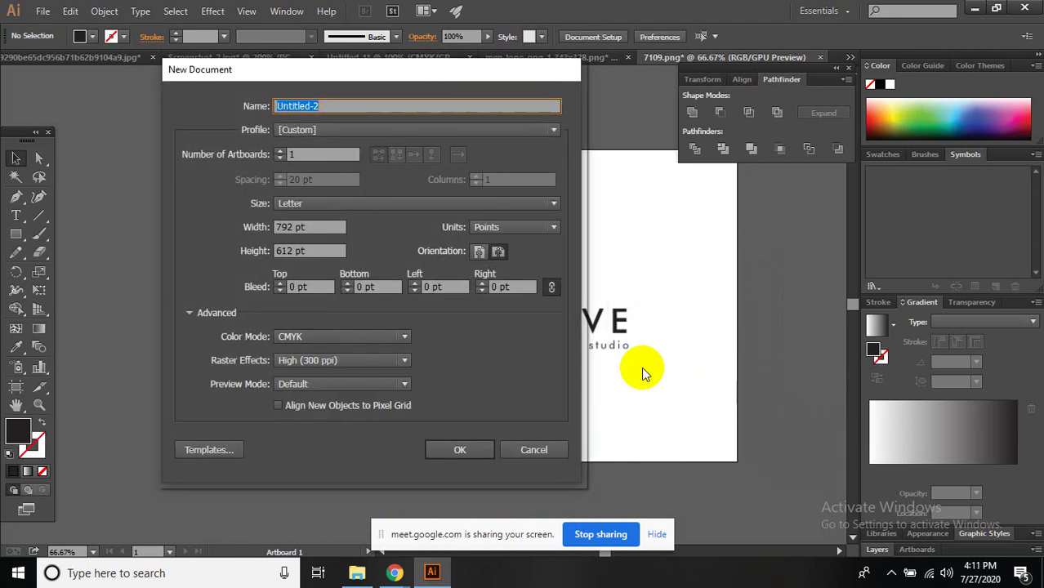
key("Escape")
key("ctrl+n")
key("Return")
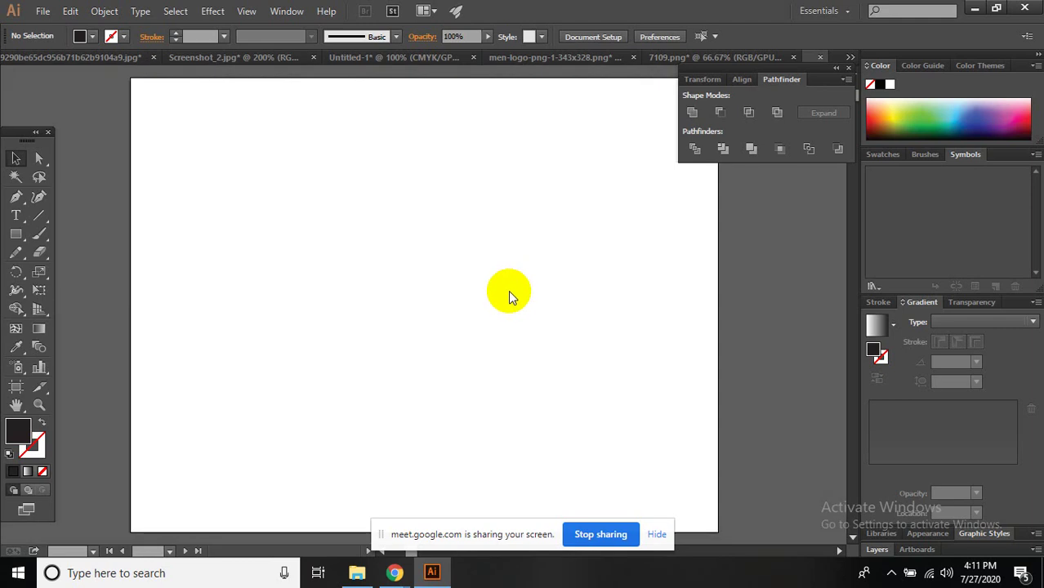
key("ctrl+v")
left_click_drag(420, 263, 341, 241)
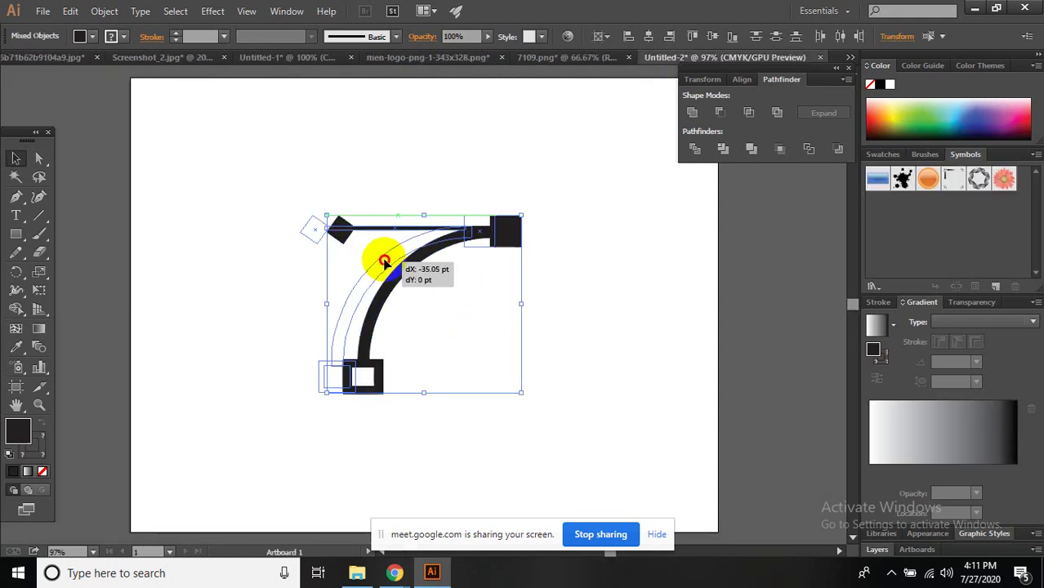
- Expand the curve shape's fill and stroke into outlines via Object > Expand
left_click(363, 390)
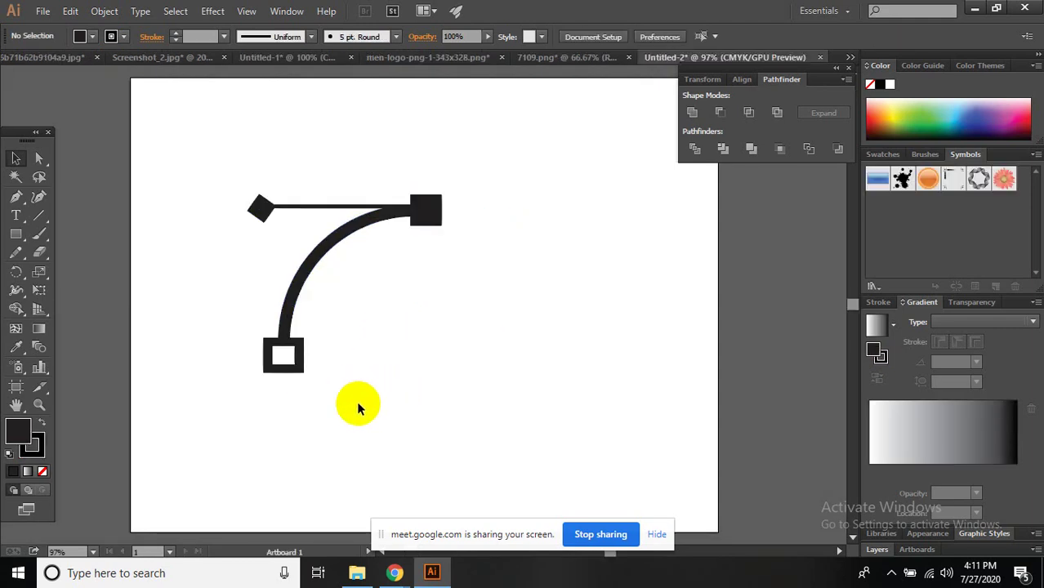
scroll(355, 404, "up", 2)
key("a")
left_click_drag(336, 387, 283, 348)
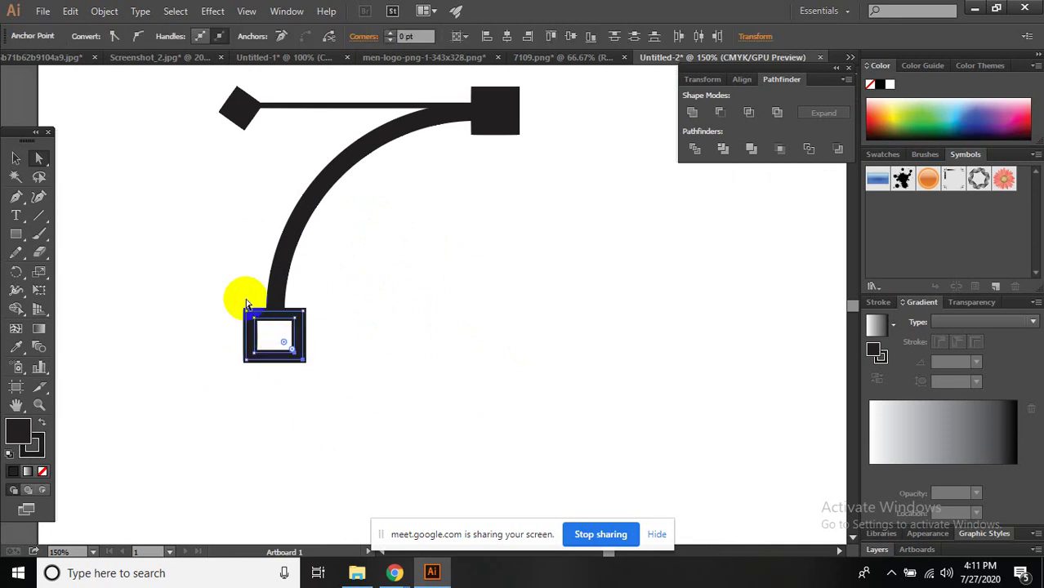
left_click(107, 12)
left_click(131, 175)
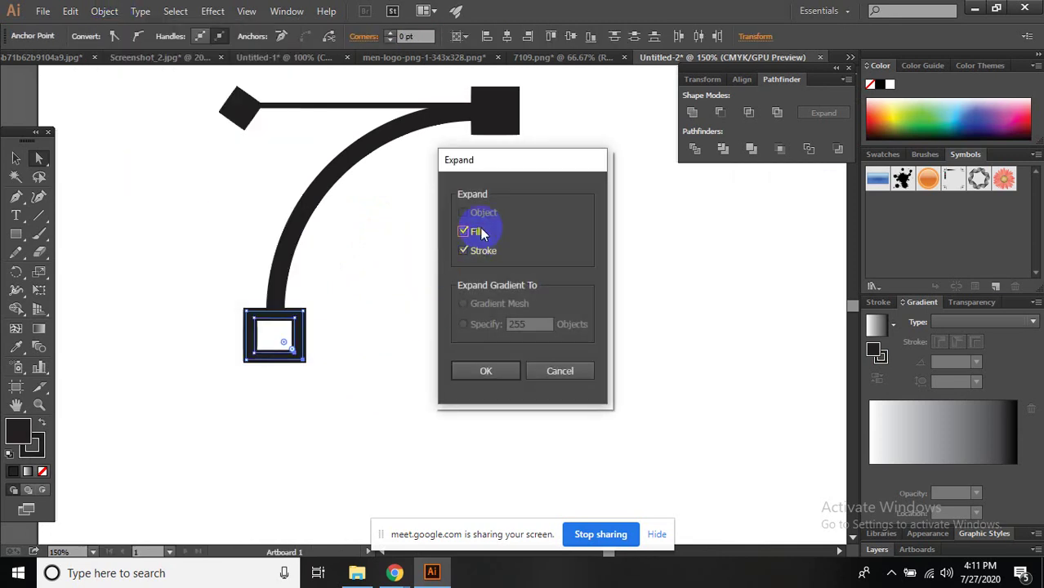
left_click(487, 370)
left_click(454, 372)
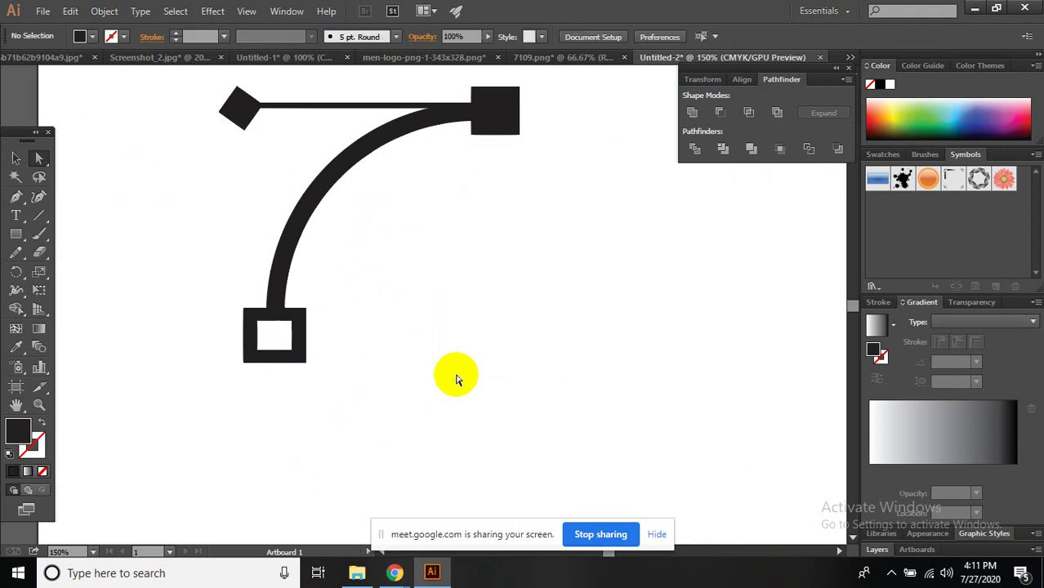
- Unite the small square's outlines and the top square's parts with Pathfinder
scroll(314, 376, "up", 3)
left_click_drag(332, 382, 214, 280)
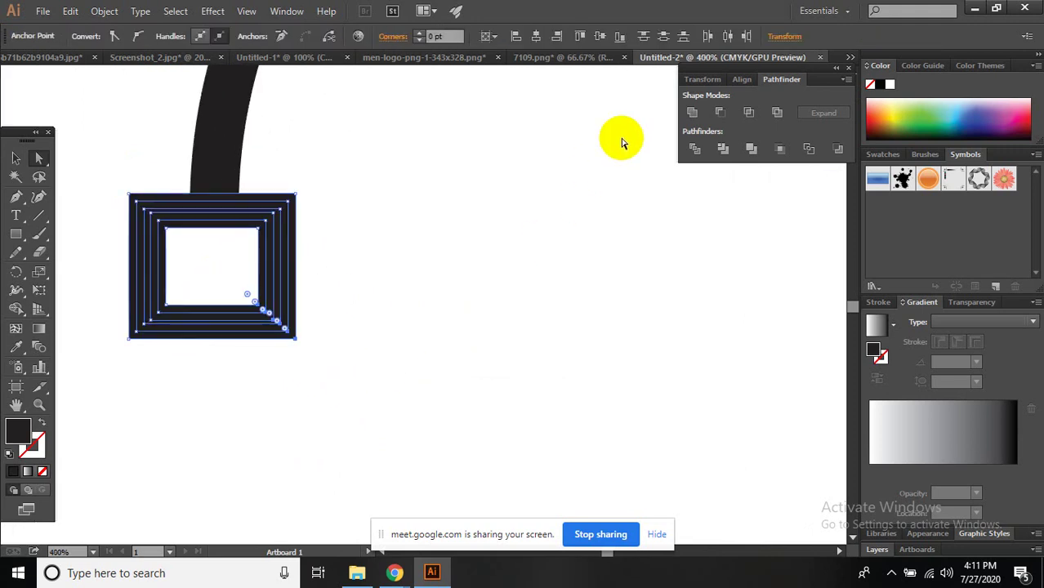
left_click(694, 112)
left_click(543, 276)
scroll(599, 296, "down", 3)
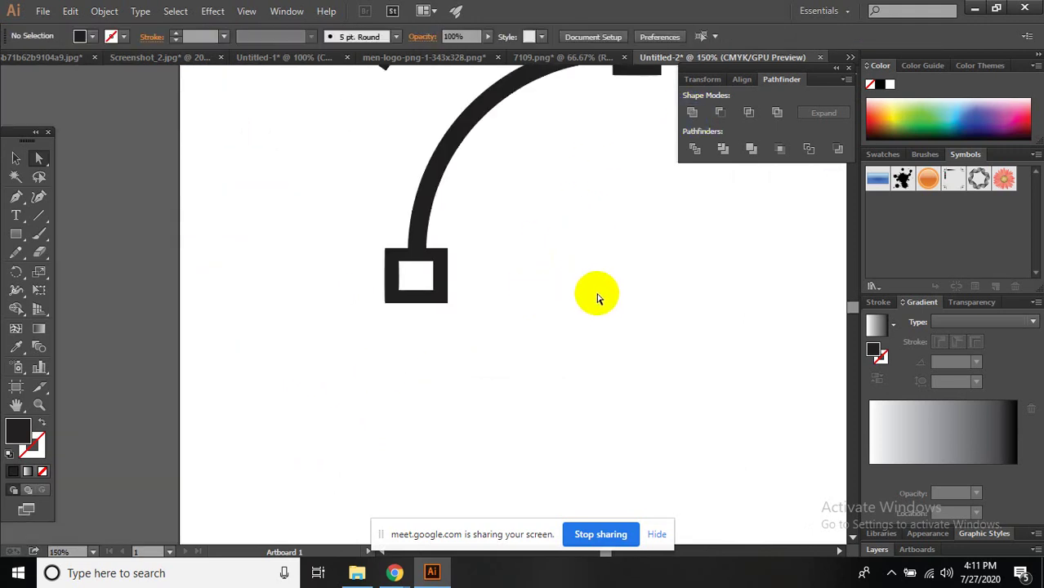
scroll(486, 419, "down", 2)
left_click(535, 192)
left_click_drag(615, 279, 98, 81)
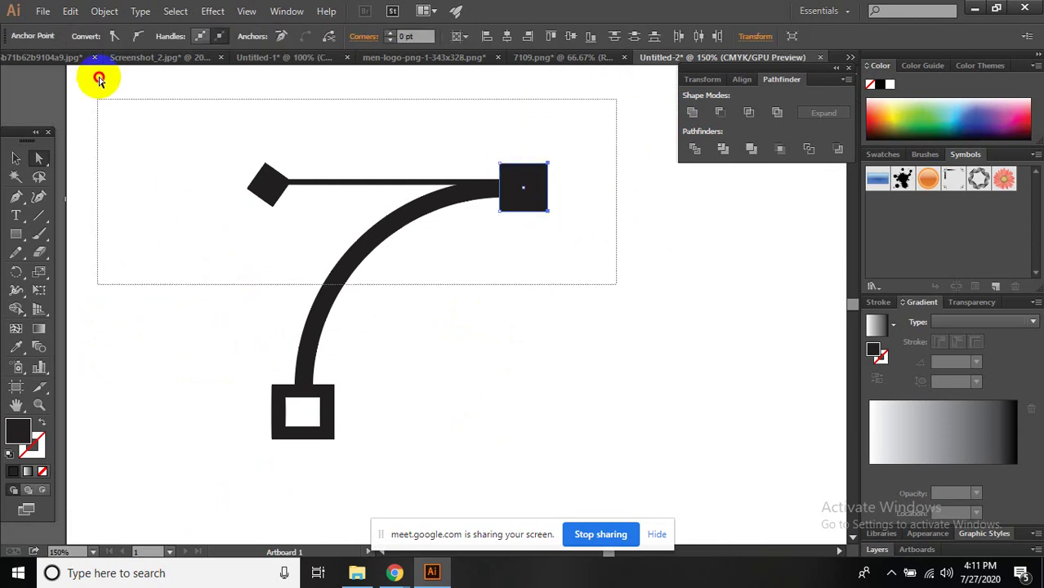
left_click(694, 112)
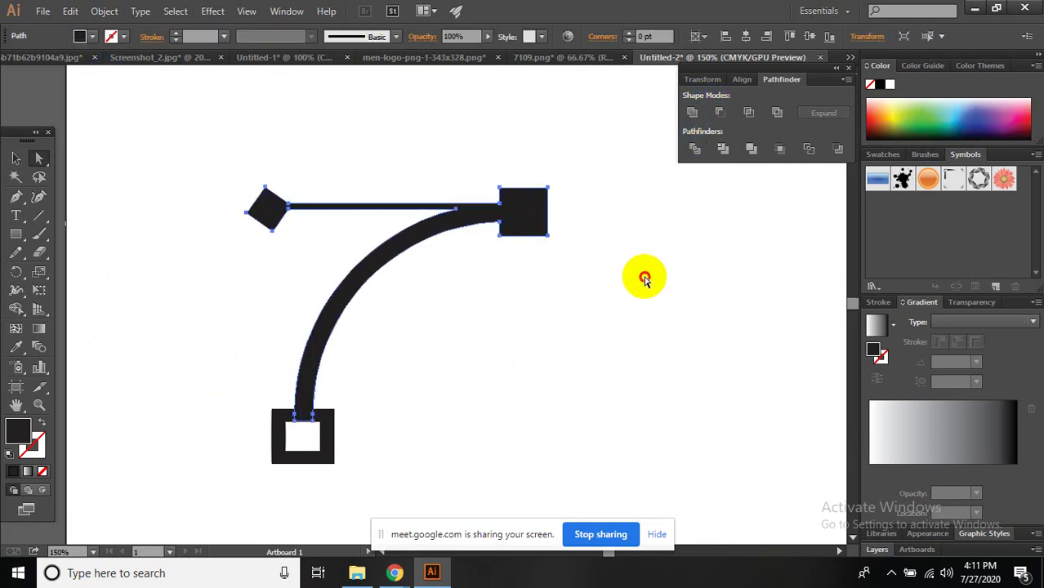
left_click(639, 274)
- Unite every part into one compound path and check it zoomed out
scroll(550, 349, "up", 1)
key("ctrl+a")
left_click(692, 111)
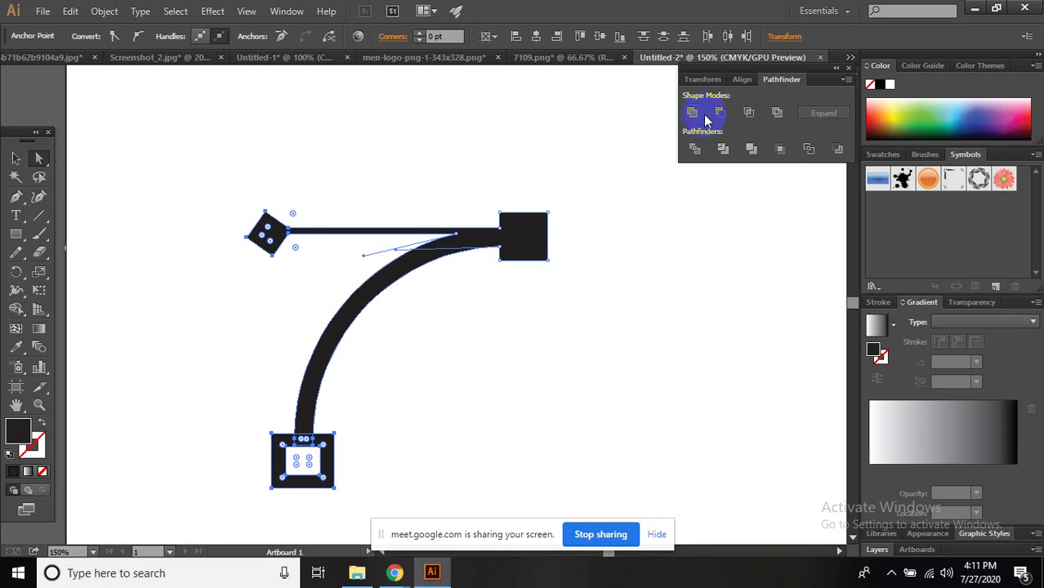
left_click_drag(645, 355, 335, 400)
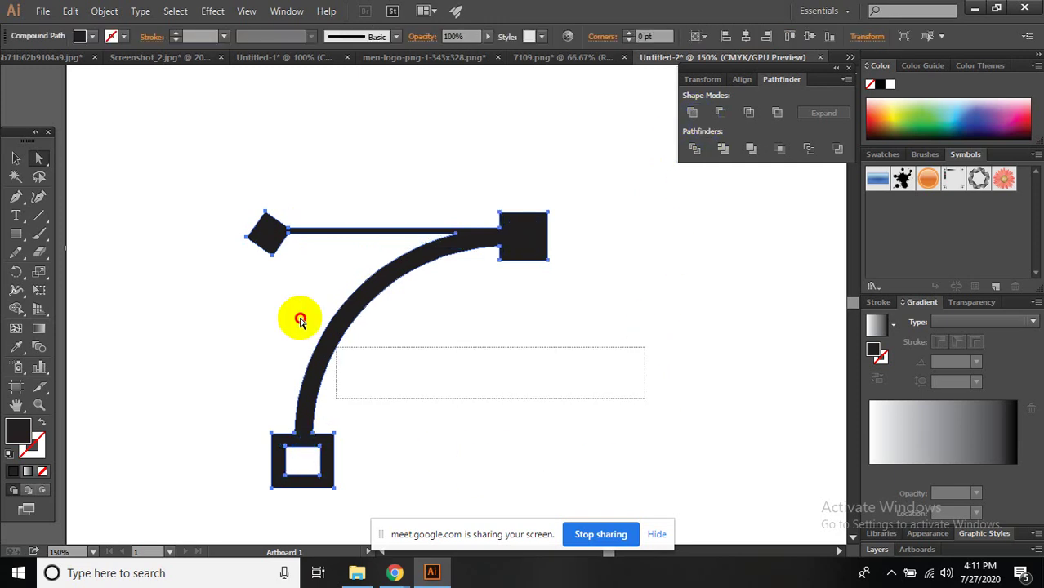
left_click(307, 214)
left_click(509, 379)
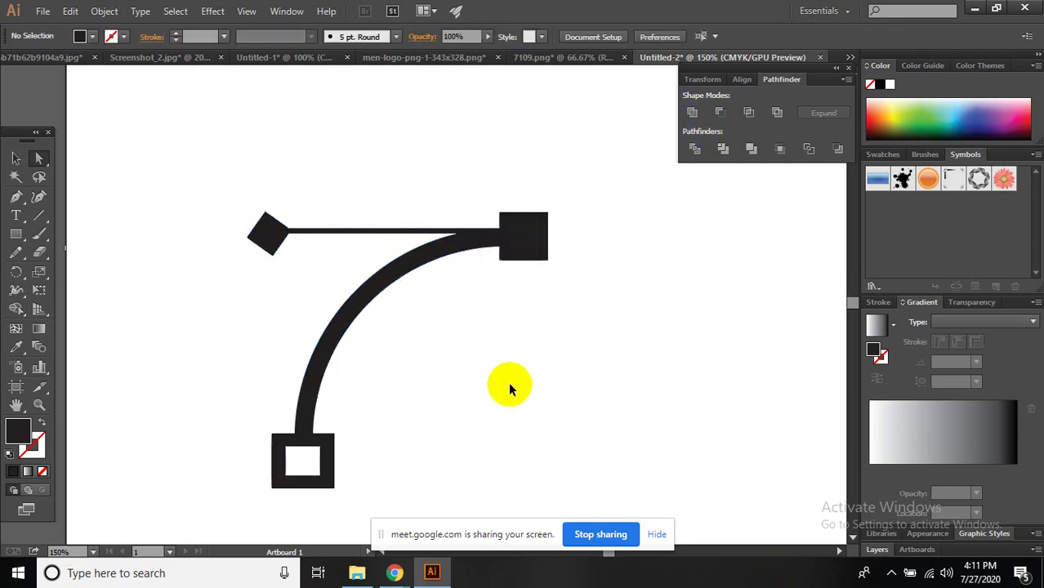
key("ctrl+minus")
left_click_drag(480, 431, 122, 94)
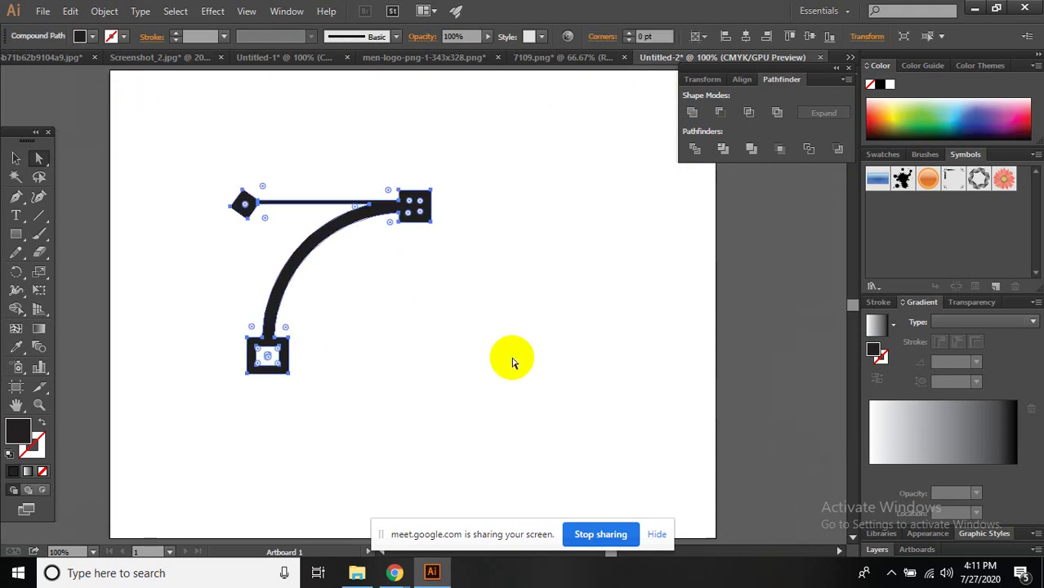
- Drag Screenshot_3, the red 4U logo, from File Explorer onto Illustrator to open it
left_click(512, 363)
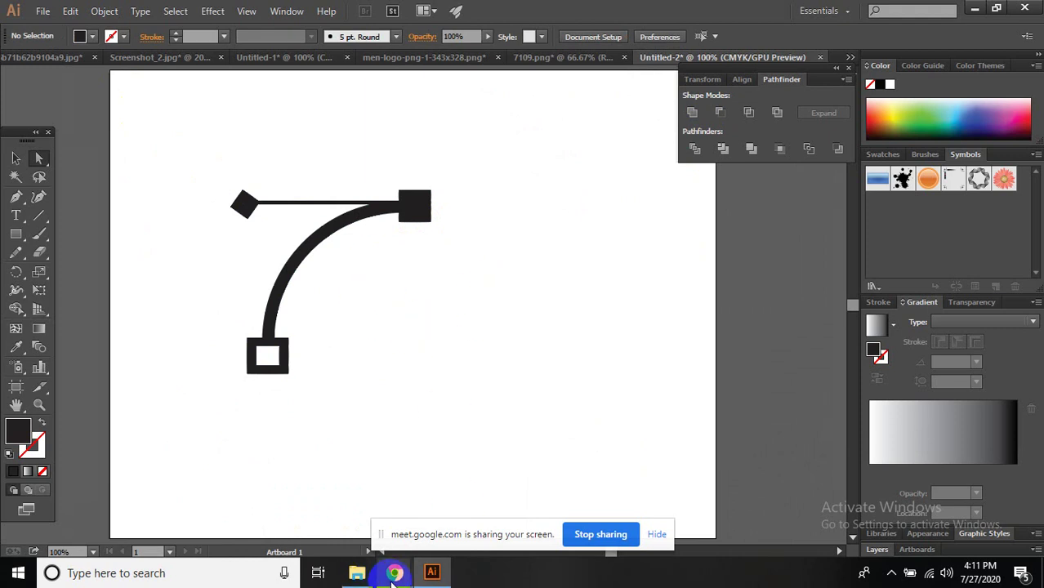
left_click(357, 572)
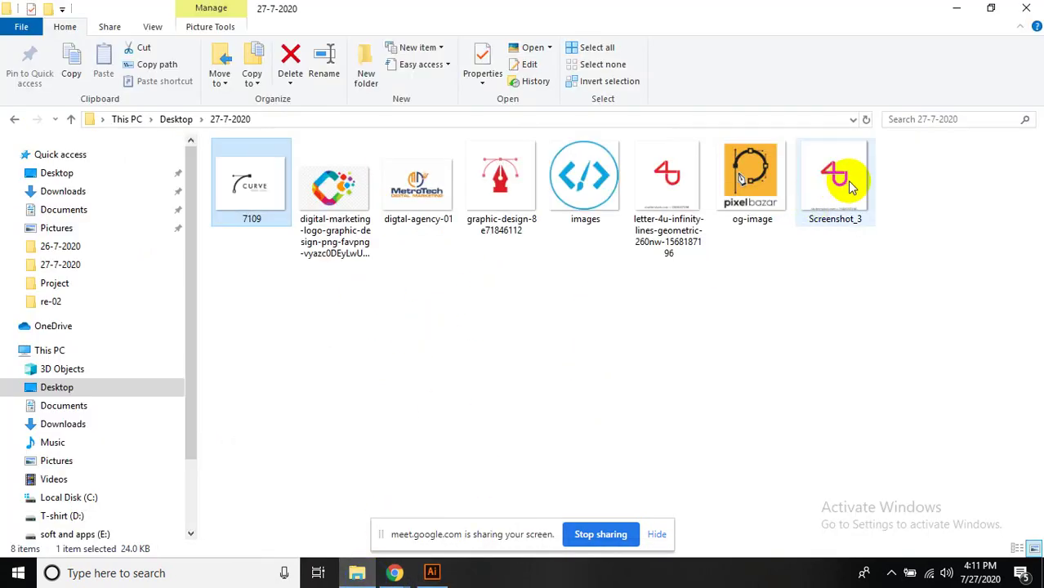
mouse_move(849, 186)
left_mouse_down()
mouse_move(546, 14)
mouse_move(592, 19)
left_mouse_up()
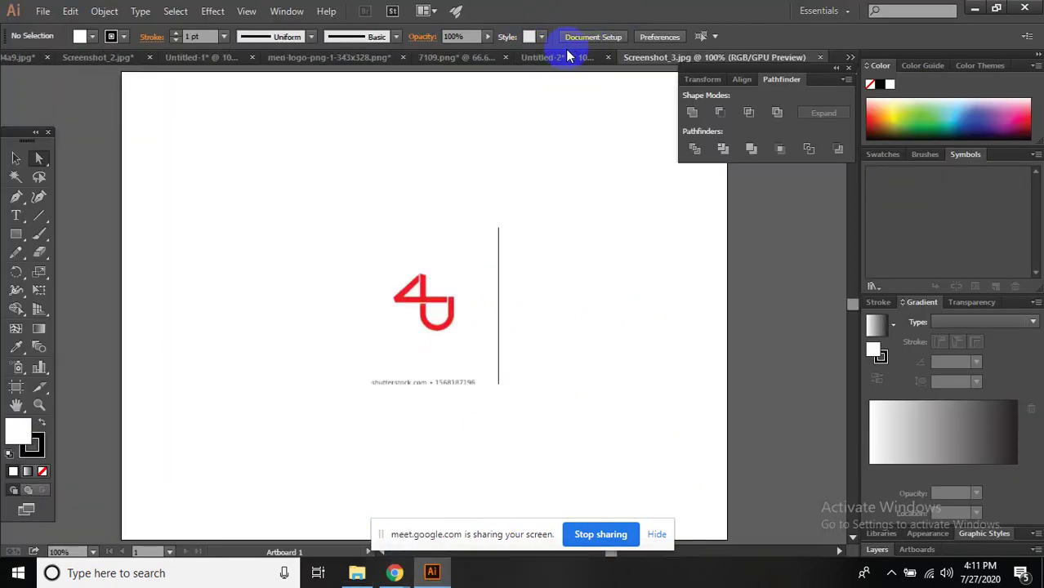
- Shift the 4U reference image left and zoom in to frame it
left_click(481, 245)
left_click_drag(359, 269, 360, 270)
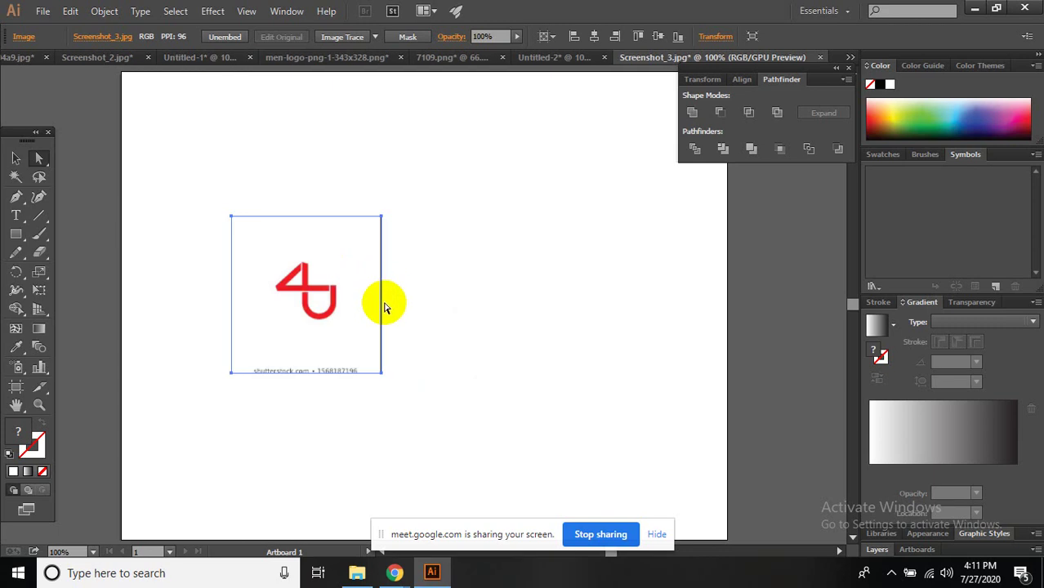
scroll(380, 298, "up", 2)
left_click_drag(416, 304, 407, 261)
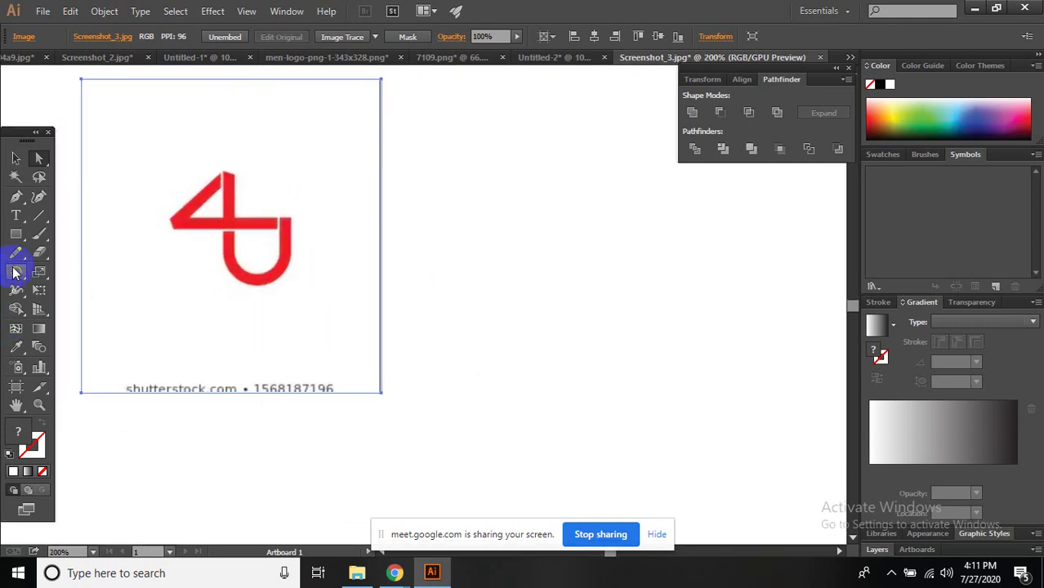
key("ctrl+shift+a")
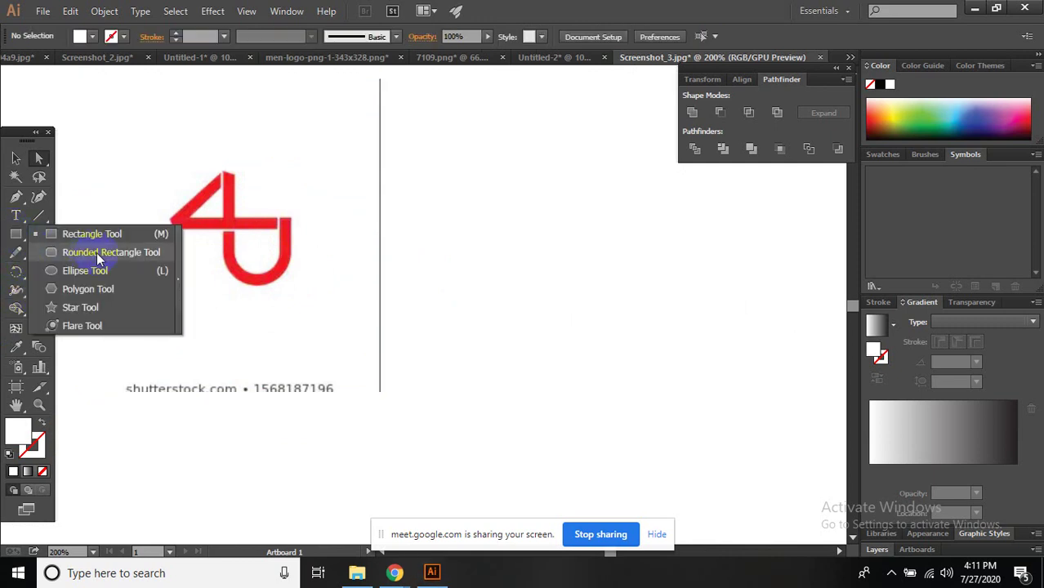
- Draw a rounded rectangle with a black 16 pt stroke and no fill
left_click_drag(13, 236, 81, 266)
left_click_drag(483, 207, 574, 329)
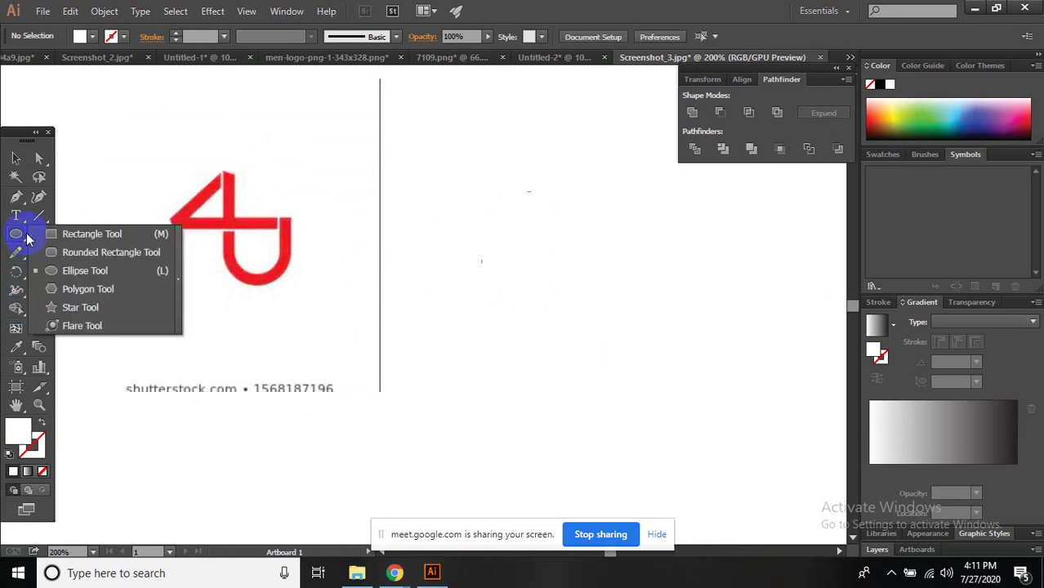
left_click_drag(27, 238, 73, 252)
mouse_move(508, 224)
left_mouse_down()
mouse_move(581, 320)
mouse_move(625, 338)
left_mouse_up()
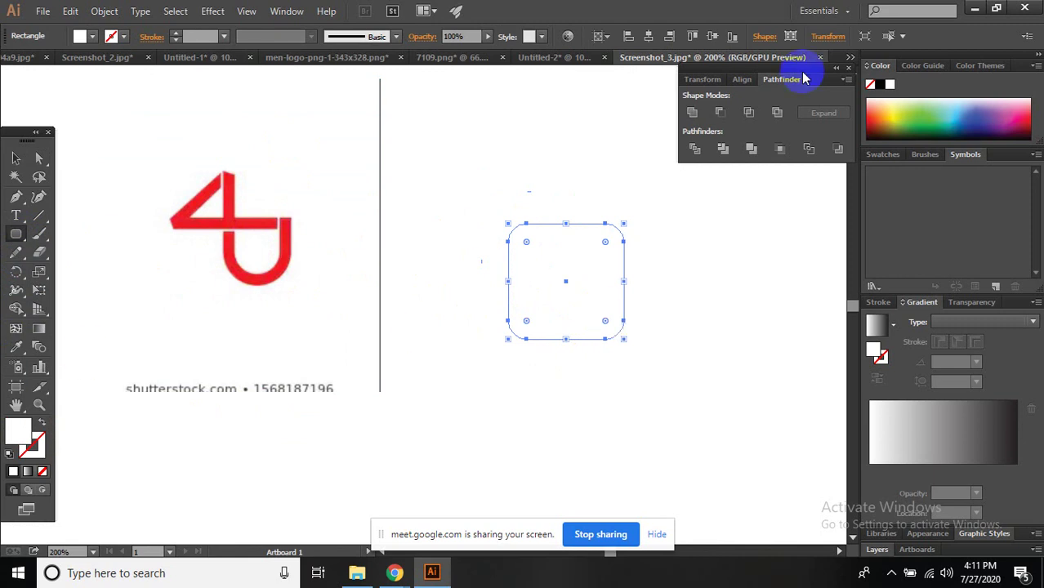
left_click(870, 86)
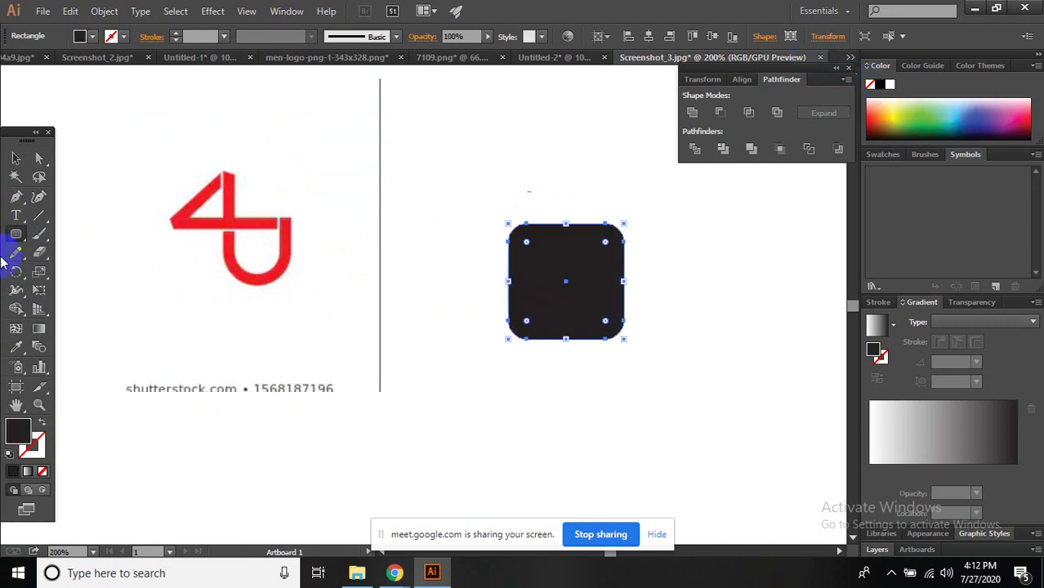
left_click(43, 422)
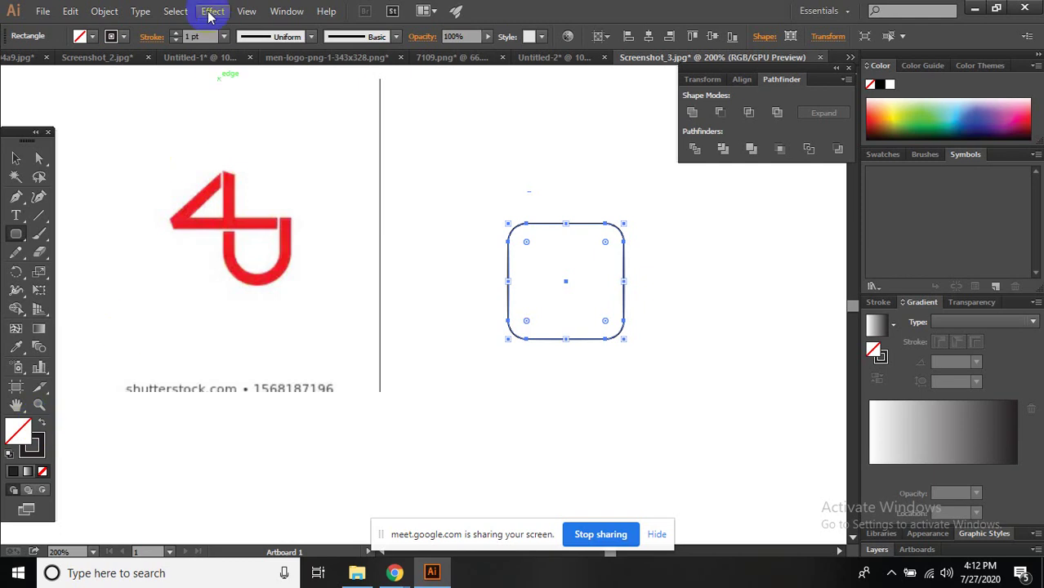
left_click(176, 33)
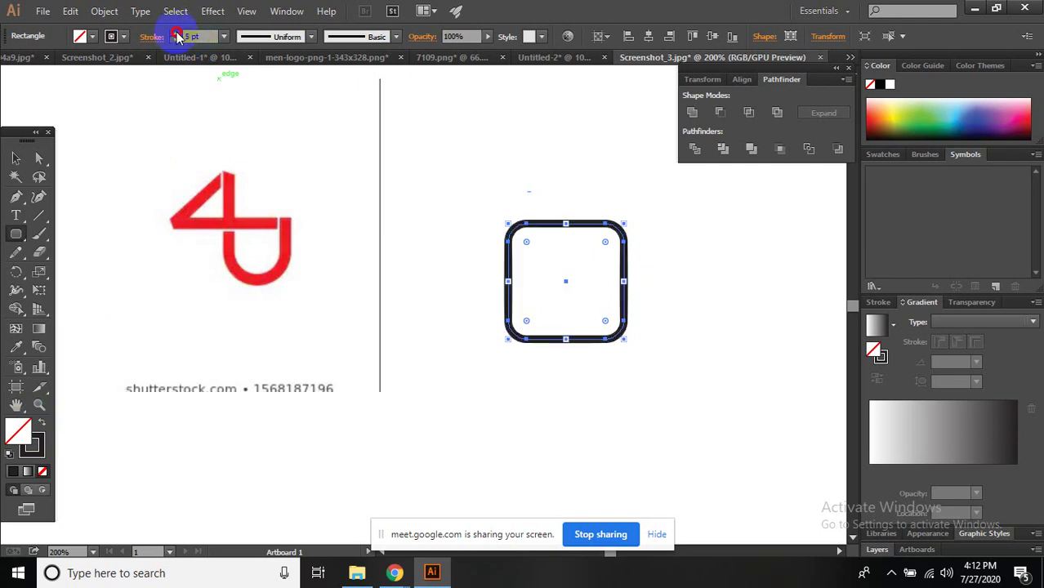
left_click(176, 33)
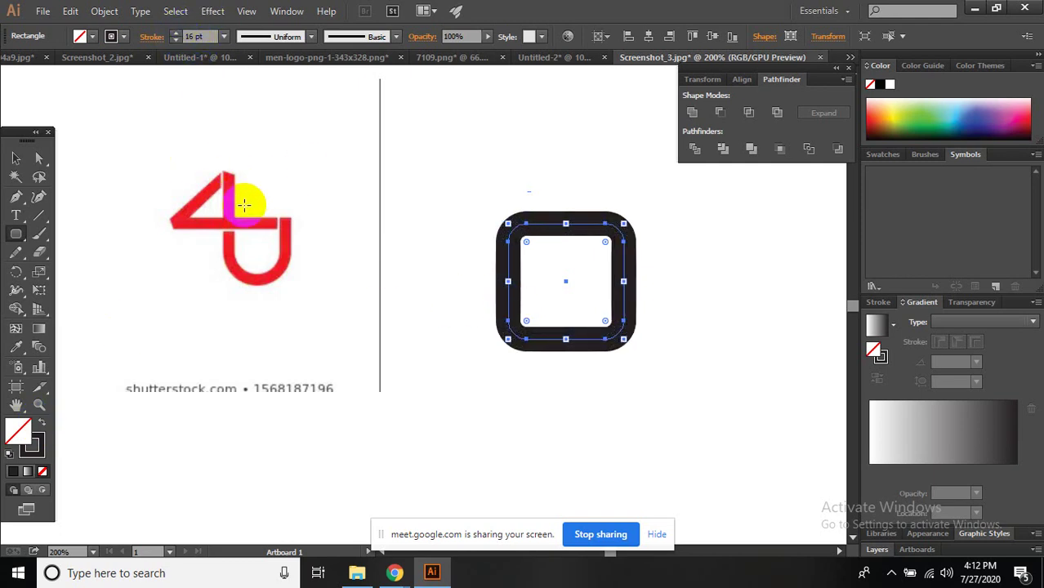
- Round the bottom corners fully and raise the top anchors to form a U
key("a")
left_click(588, 340)
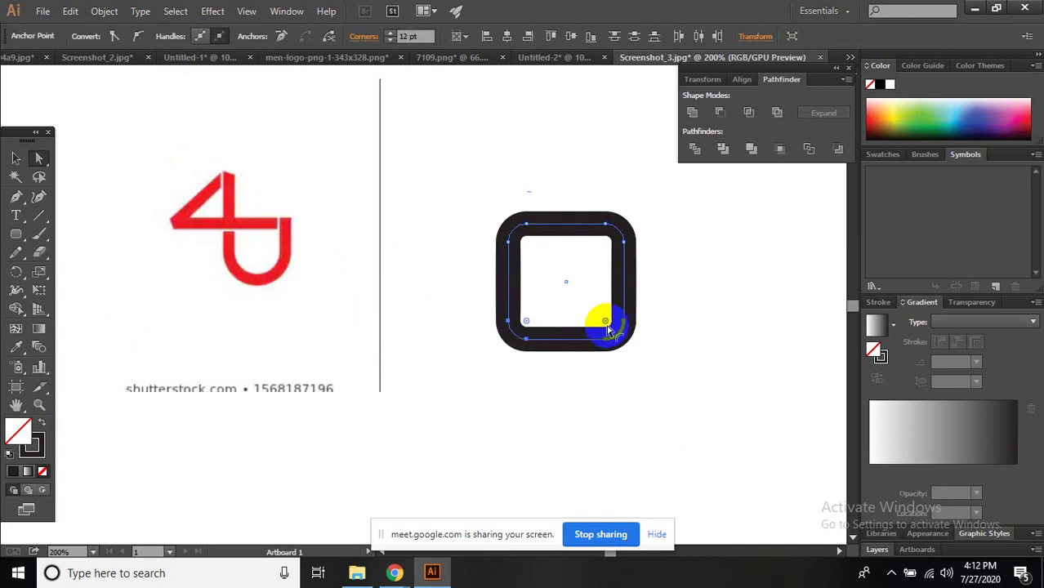
left_click_drag(605, 321, 541, 186)
left_click(529, 179)
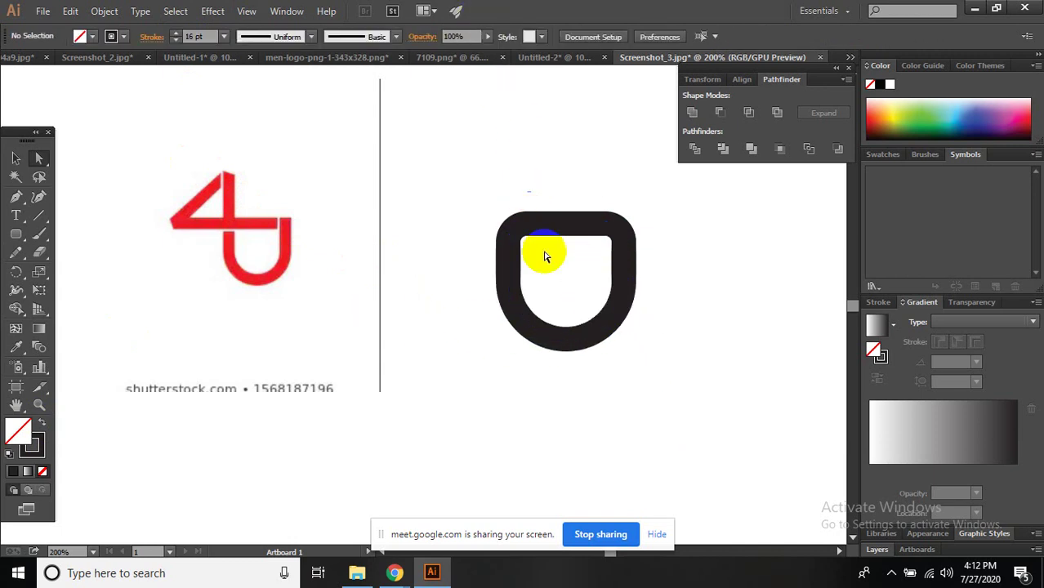
left_click_drag(460, 174, 729, 278)
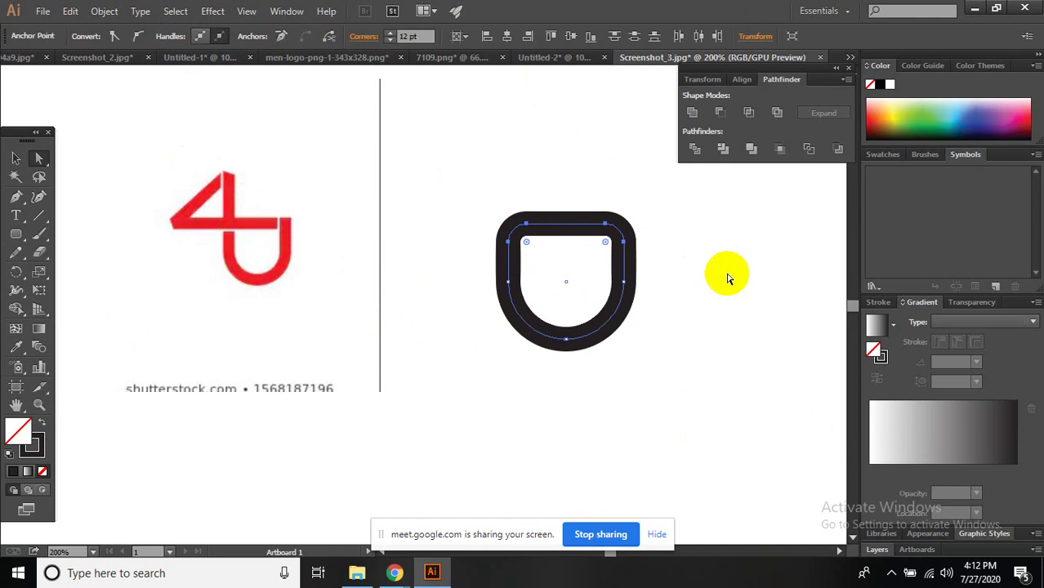
key("Up")
key("Up")
key("Up")
key("Up")
key("Up")
key("Up")
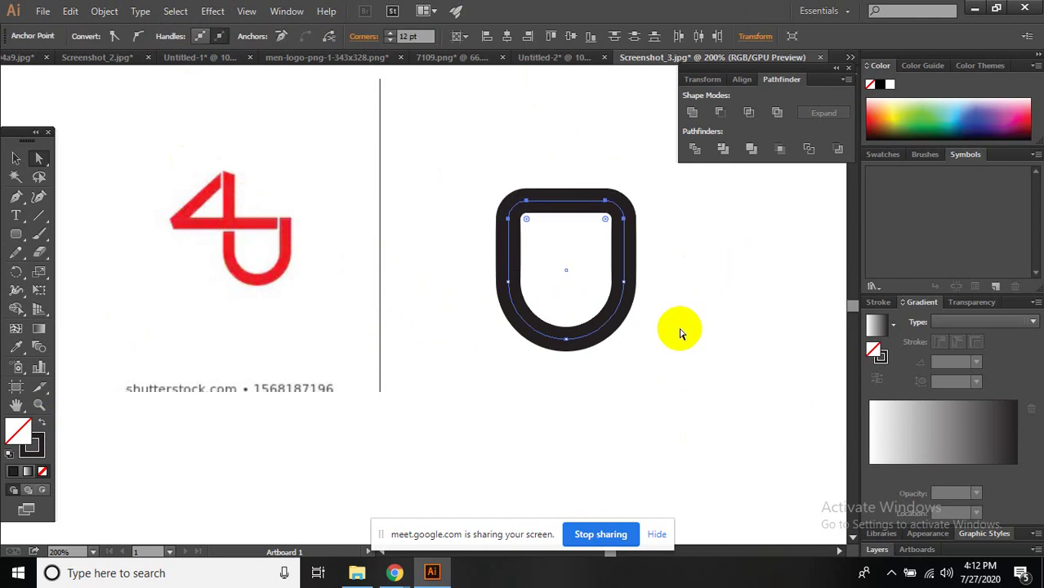
left_click(635, 400)
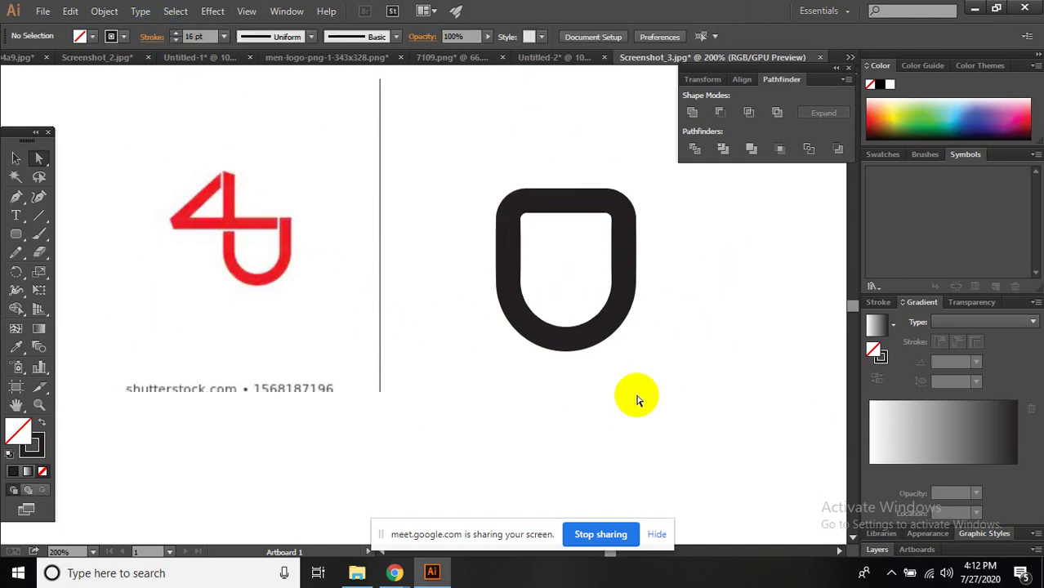
key("v")
left_click(606, 330)
- Reduce the U's stroke weight to 9 pt and adjust its width slightly
left_click(112, 193)
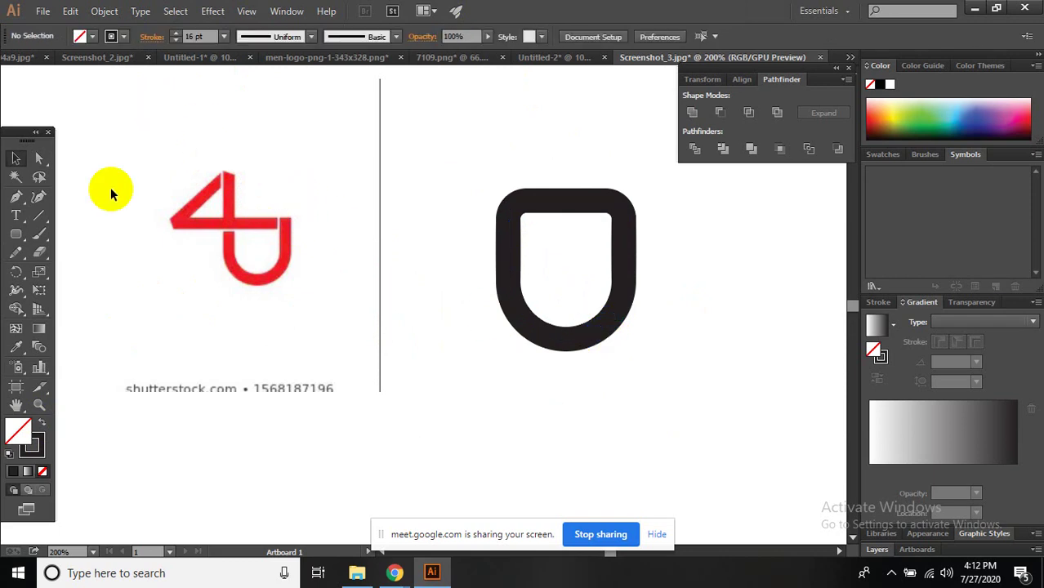
left_click_drag(658, 321, 379, 139)
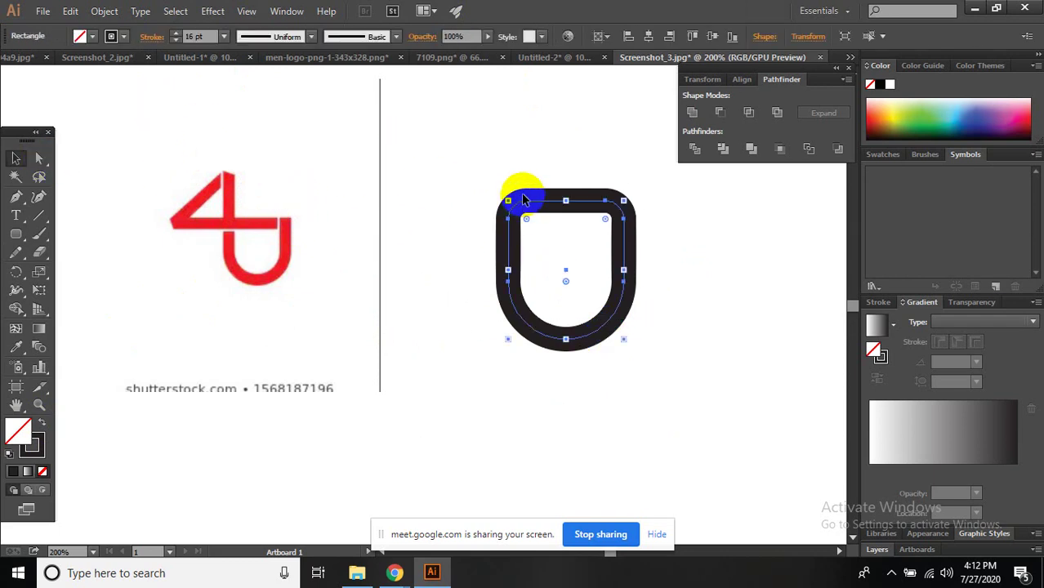
left_click(174, 40)
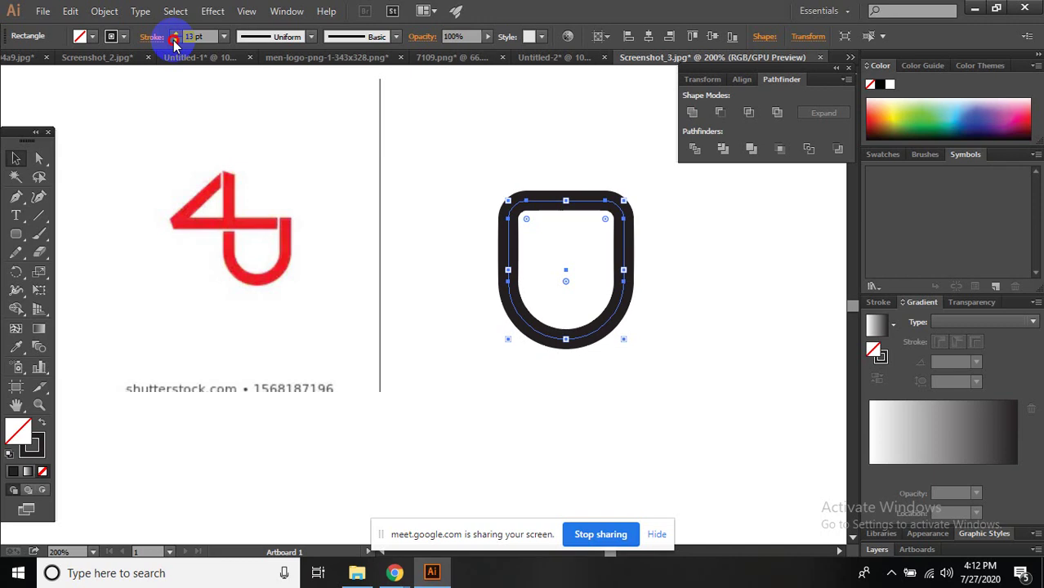
left_click(175, 40)
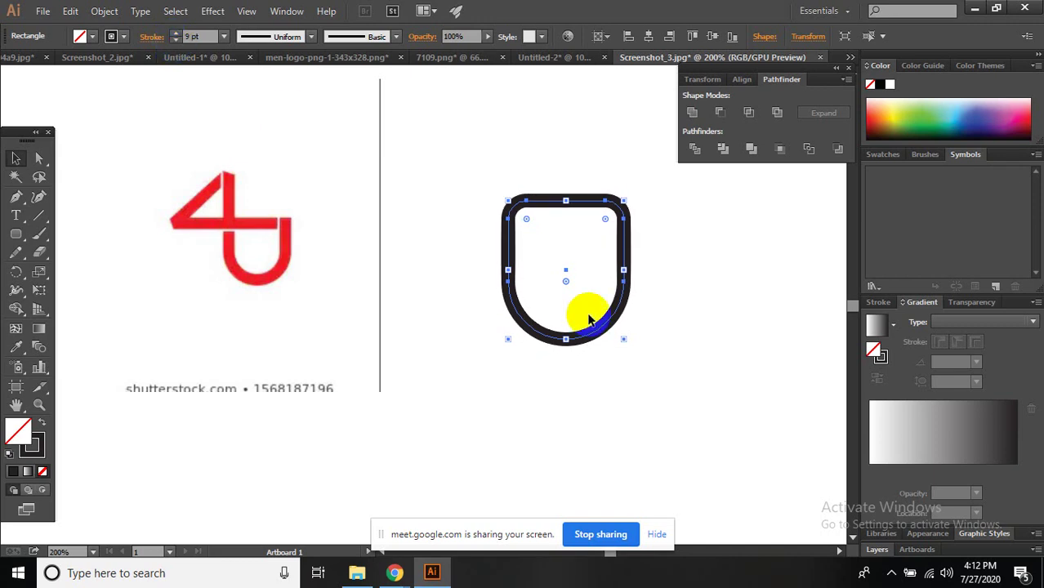
mouse_move(681, 397)
left_mouse_down()
mouse_move(482, 212)
mouse_move(568, 263)
left_mouse_up()
left_click_drag(681, 300, 676, 300)
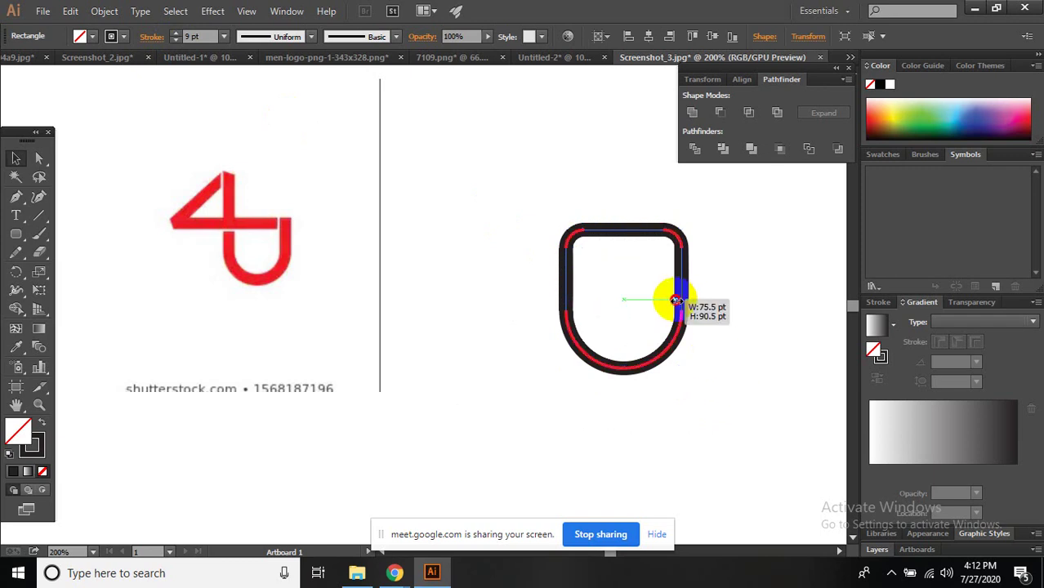
left_click_drag(730, 377, 458, 154)
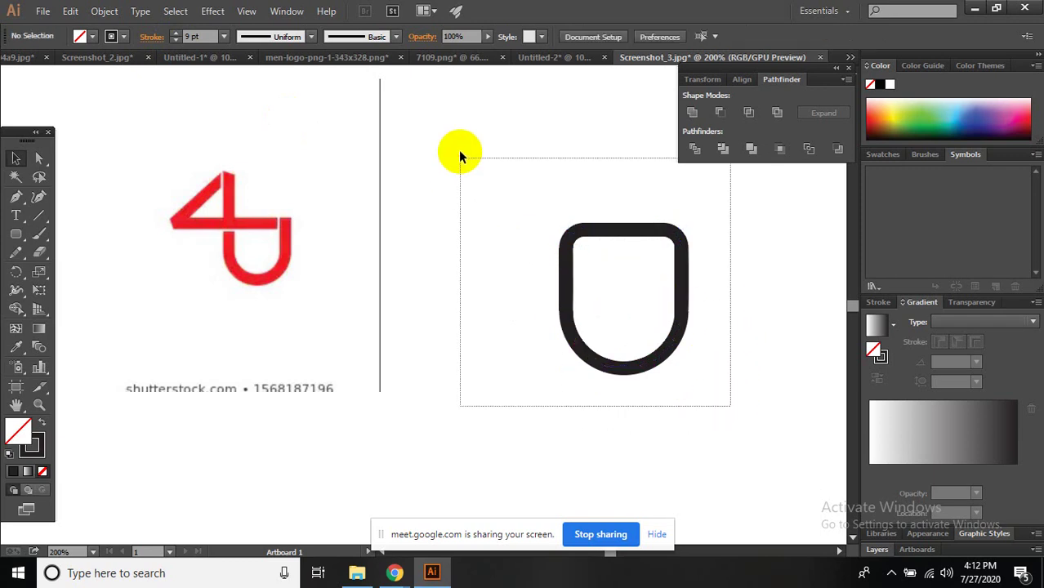
left_click(517, 242)
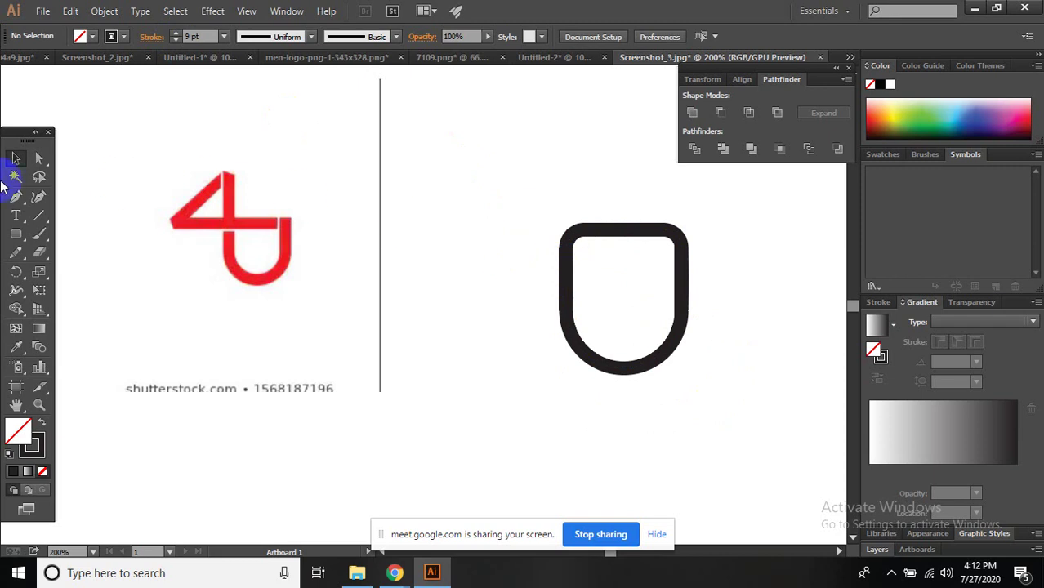
left_click(16, 234)
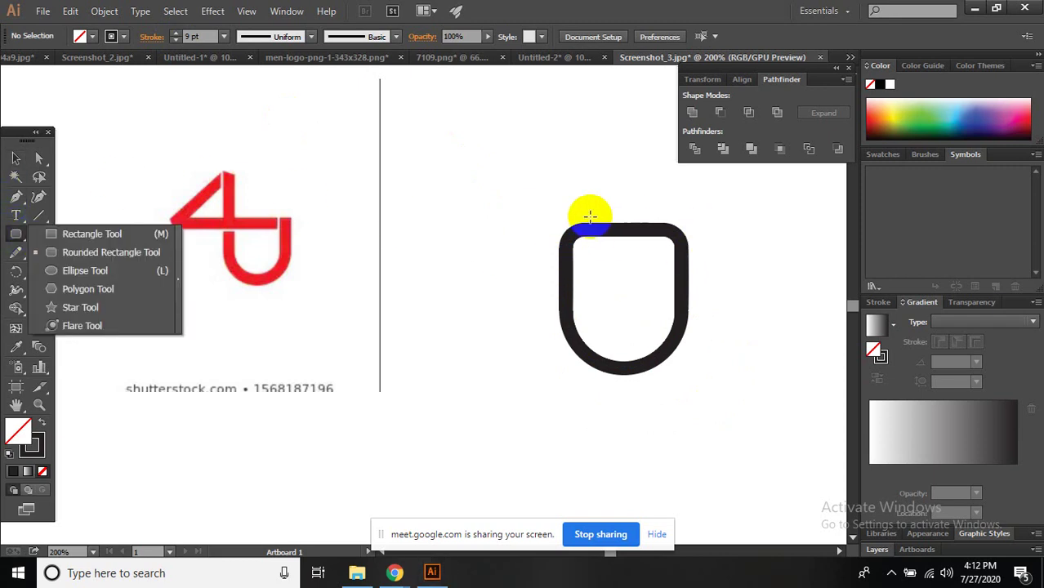
- Draw a small rectangle across the U's top edge with black fill and no stroke
left_click(582, 223)
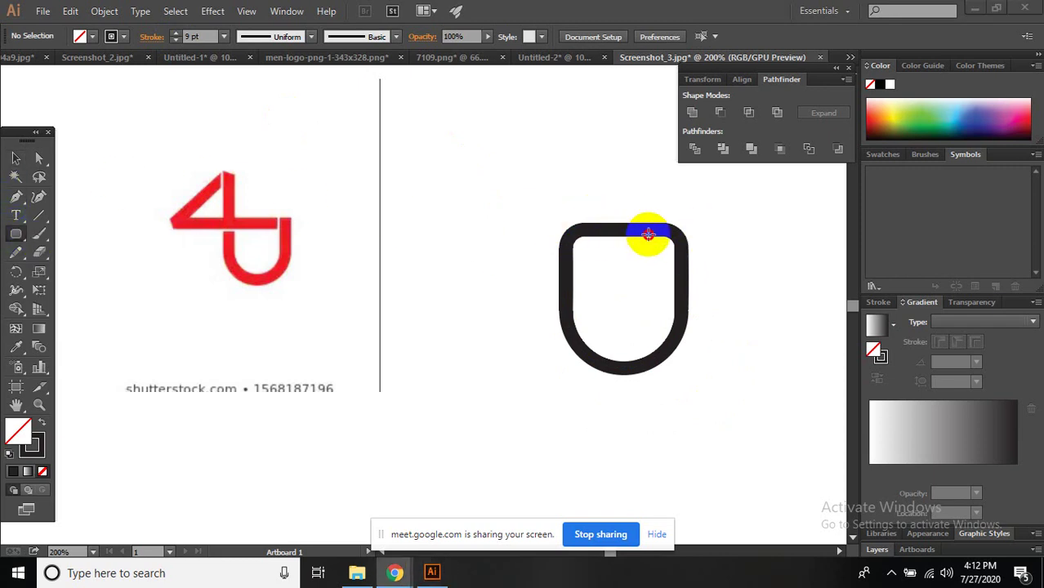
scroll(651, 235, "up", 3)
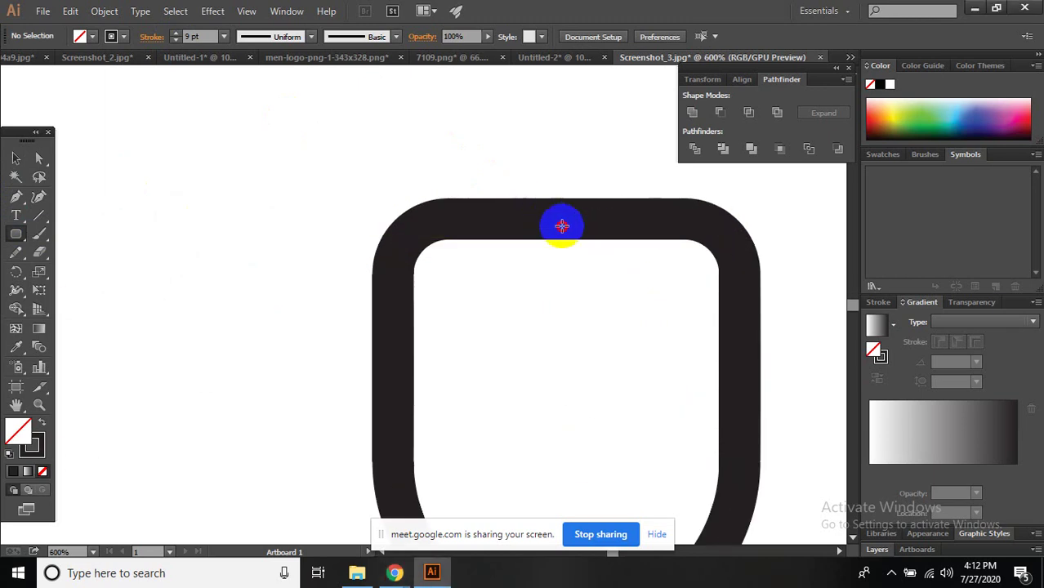
left_click_drag(431, 100, 513, 170)
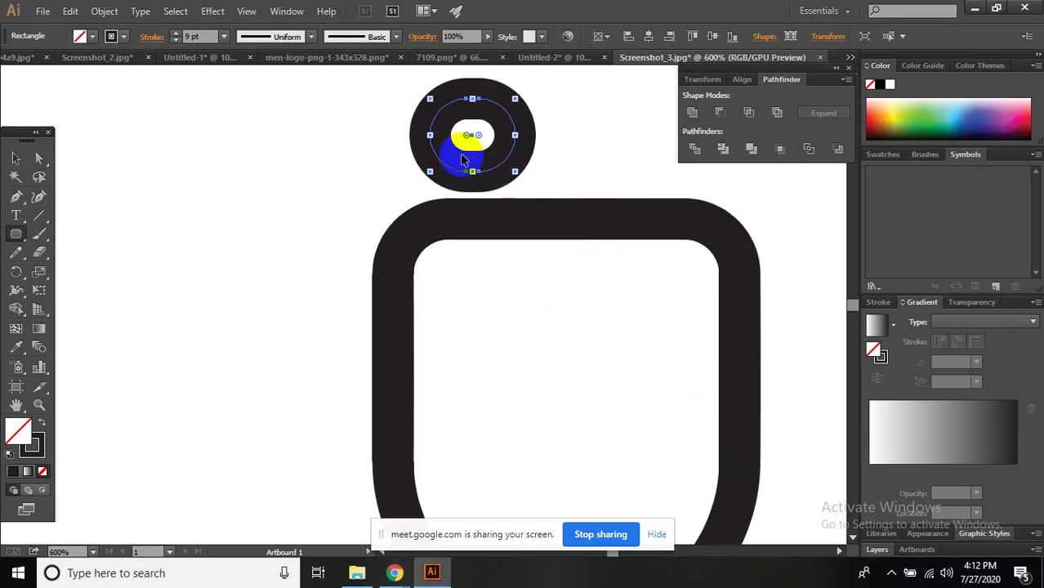
key("ctrl+z")
key("ctrl+z")
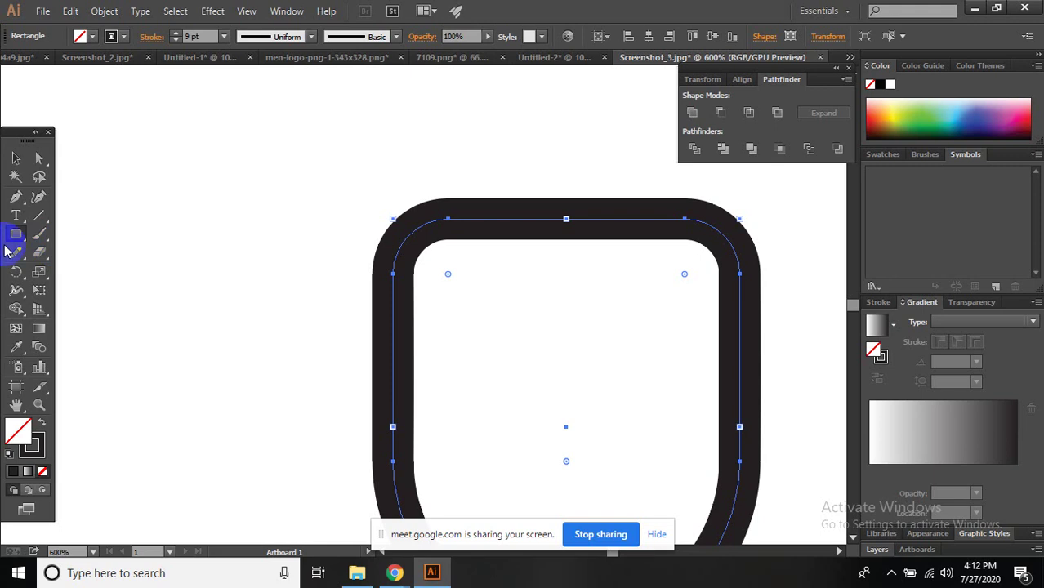
left_click(90, 233)
mouse_move(504, 197)
left_mouse_down()
mouse_move(536, 223)
mouse_move(631, 238)
left_mouse_up()
left_click(40, 425)
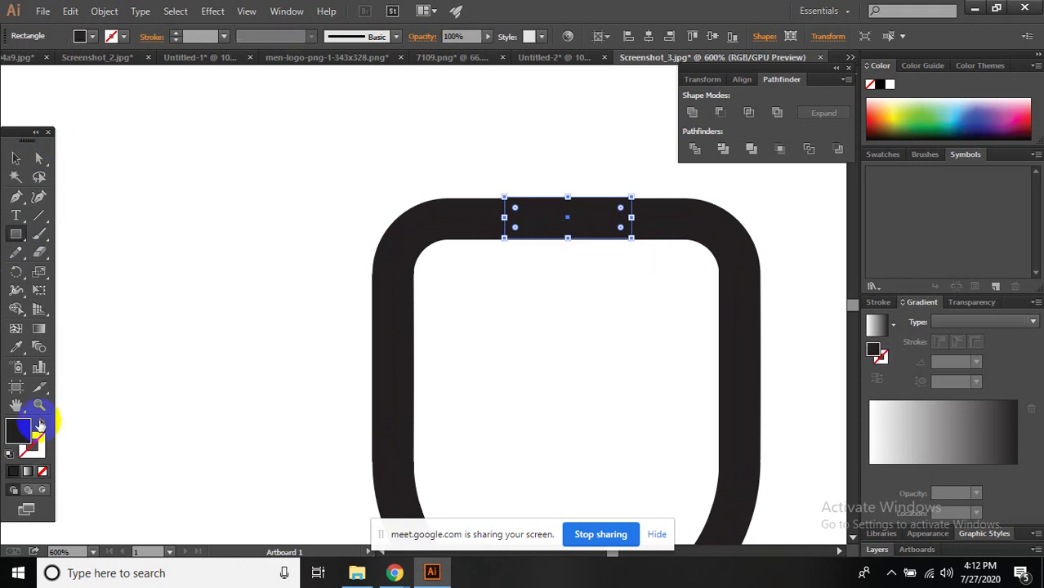
scroll(478, 260, "down", 3)
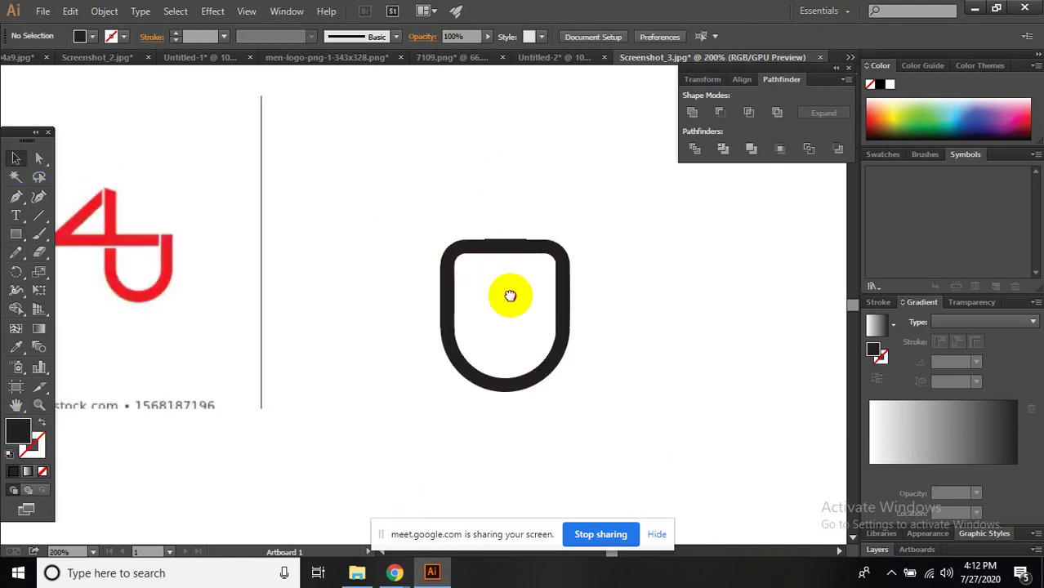
- Move the rectangle left and widen it into a 134.75 pt crossbar along the U's top
mouse_move(588, 278)
left_mouse_down()
mouse_move(488, 275)
mouse_move(624, 275)
left_mouse_up()
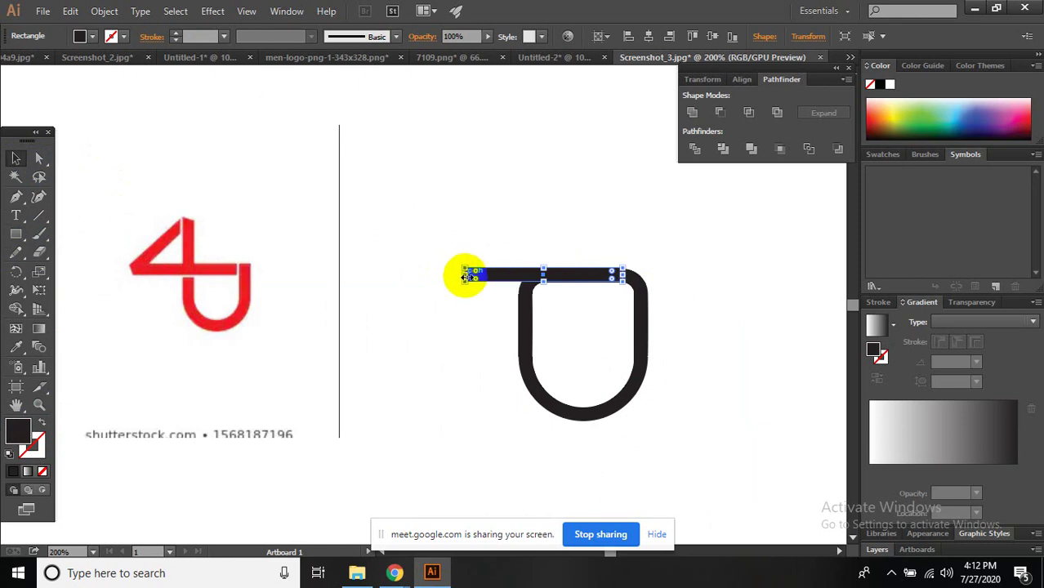
mouse_move(465, 276)
left_mouse_down()
mouse_move(414, 278)
mouse_move(472, 192)
left_mouse_up()
key("ctrl+z")
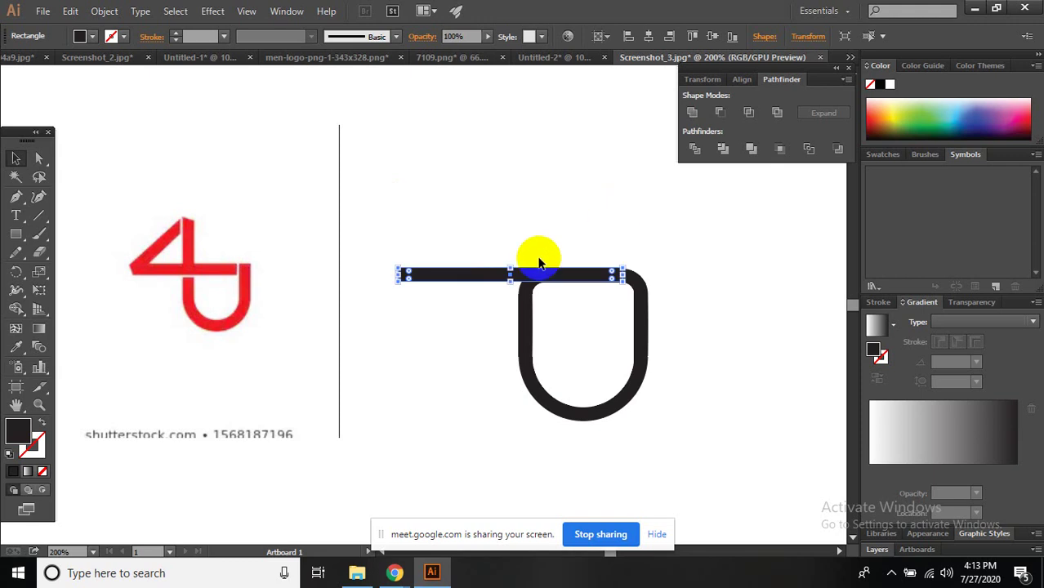
- Place a copy of the bar above the U and rotate it to a diagonal
left_click_drag(523, 270, 543, 186)
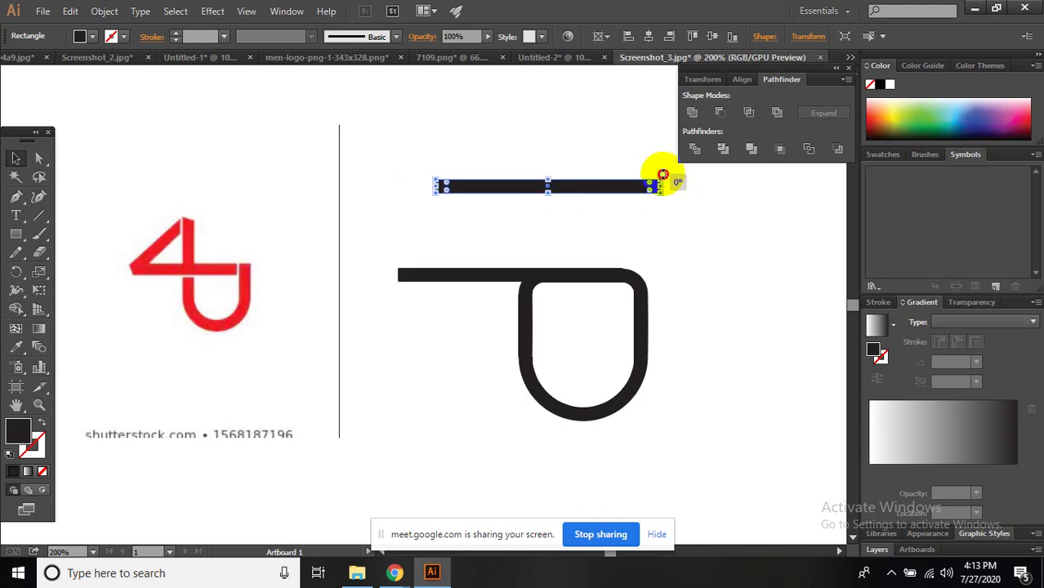
left_click_drag(662, 175, 563, 127)
key("ctrl+z")
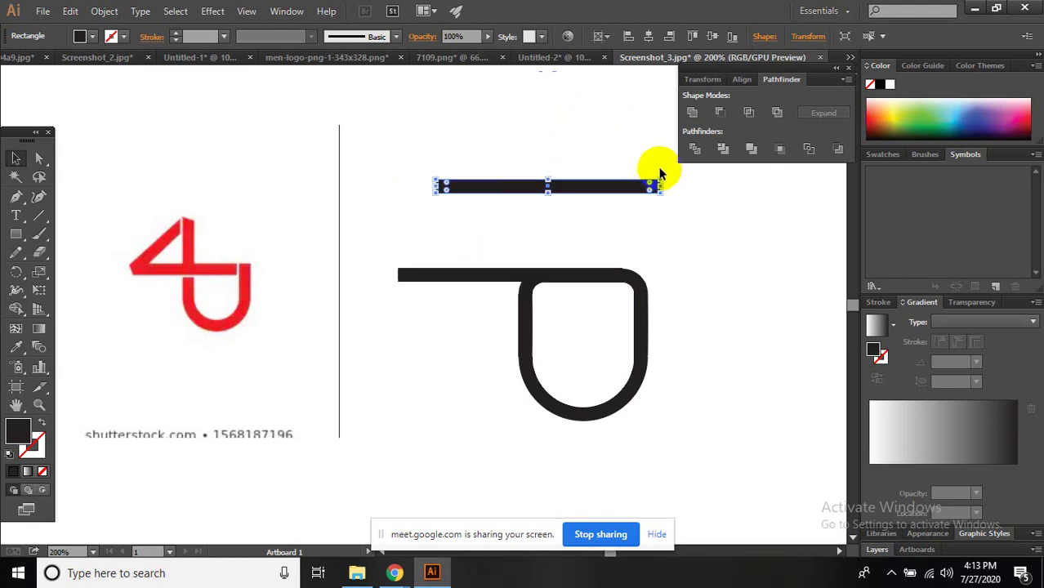
left_click_drag(665, 170, 629, 105)
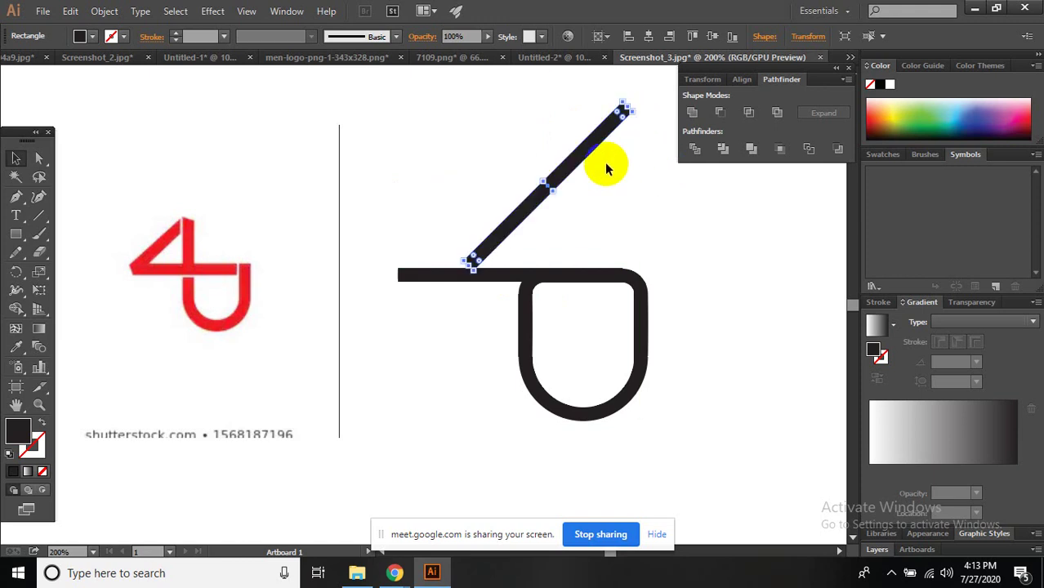
- Rotate a second diagonal bar upright and position it across the crossbar, nudged 9 pt right
mouse_move(601, 150)
left_mouse_down()
mouse_move(486, 206)
mouse_move(595, 199)
left_mouse_up()
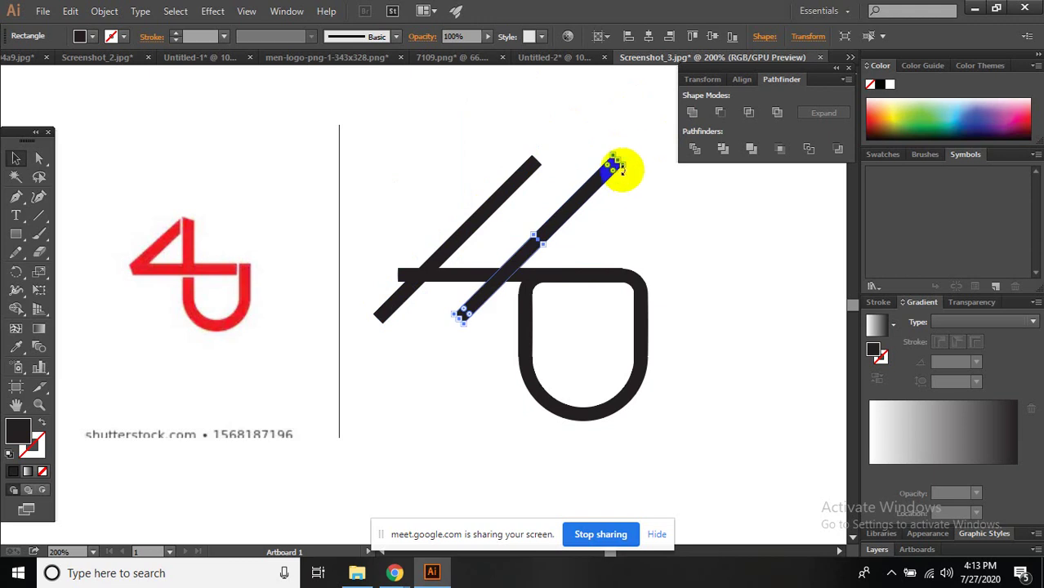
left_click_drag(613, 152, 518, 136)
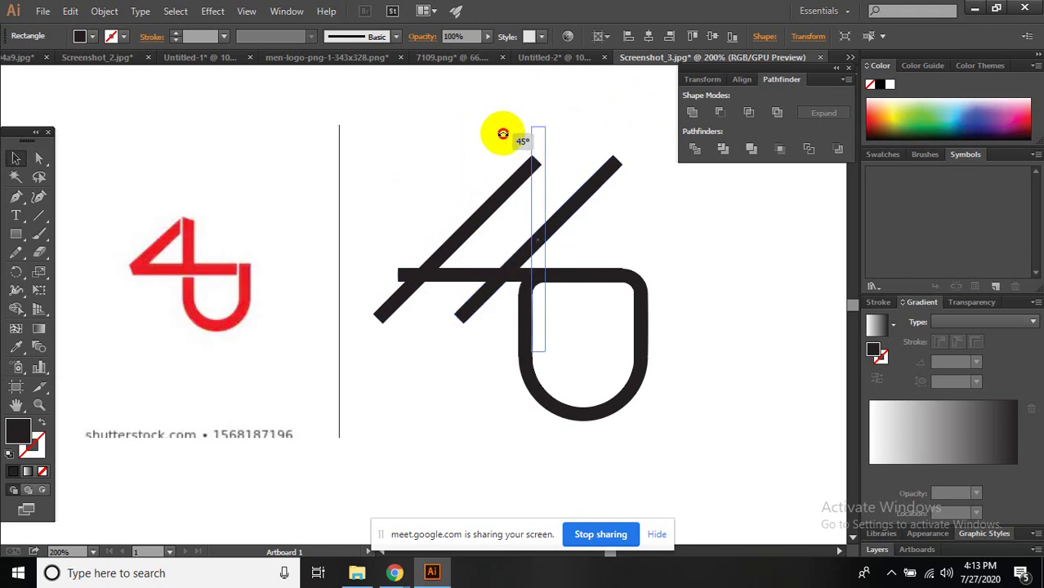
scroll(523, 214, "up", 2)
left_click_drag(564, 209, 532, 234)
scroll(532, 234, "down", 2)
scroll(529, 237, "down", 1)
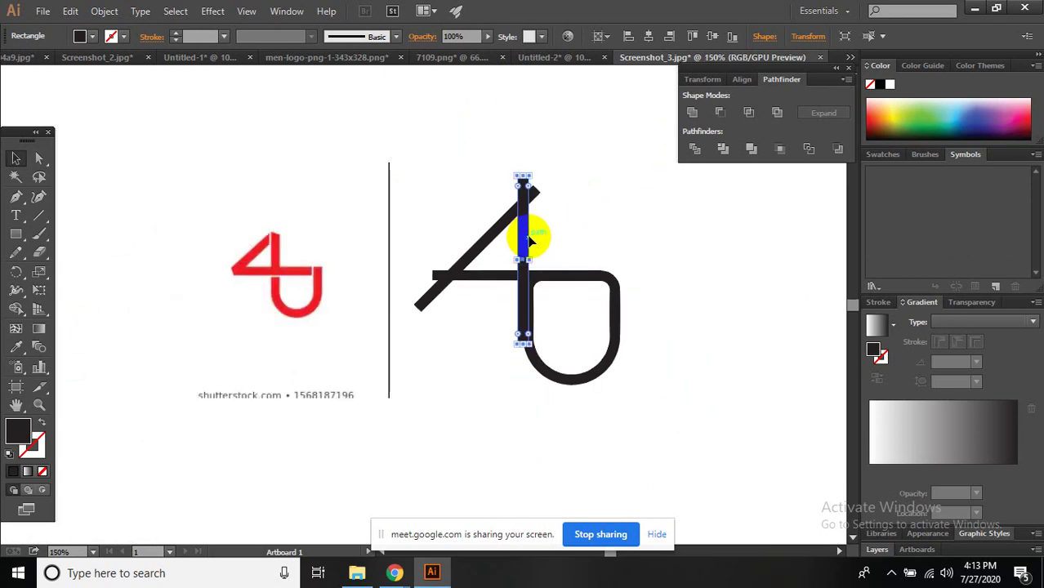
left_click_drag(523, 236, 533, 236)
- Select the diagonal, crossbar and stem and move the assembled 4 up-left, away from the U
left_click_drag(479, 207, 532, 304)
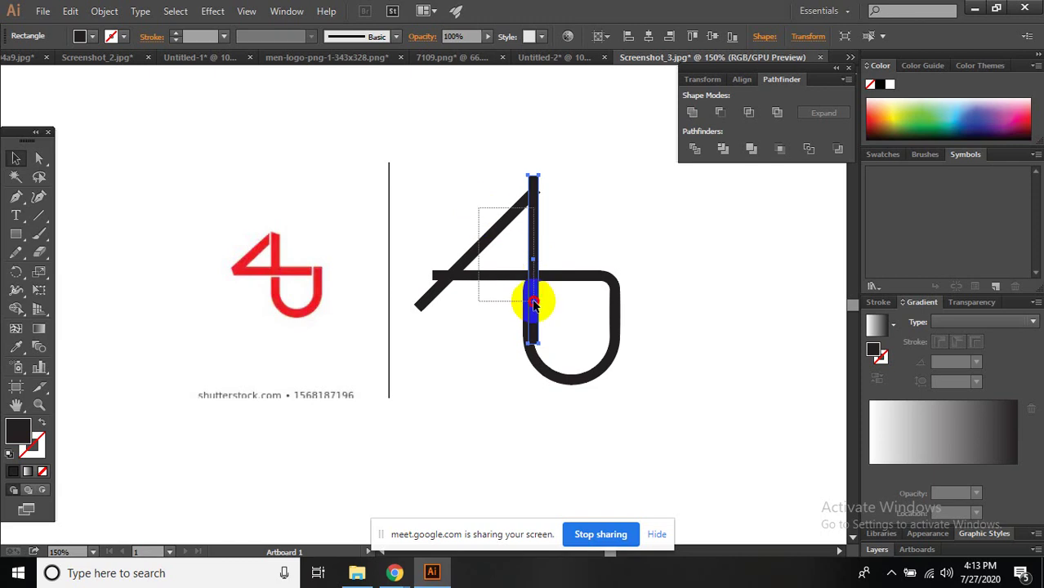
left_click_drag(539, 265, 508, 289)
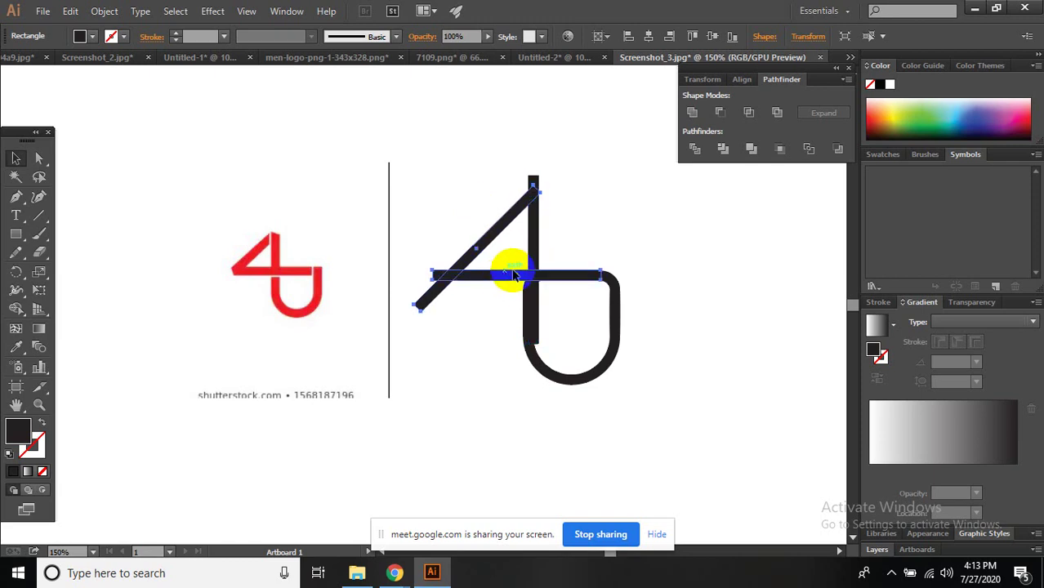
left_click(534, 233, "shift")
mouse_move(534, 234)
left_mouse_down()
mouse_move(503, 140)
mouse_move(545, 215)
left_mouse_up()
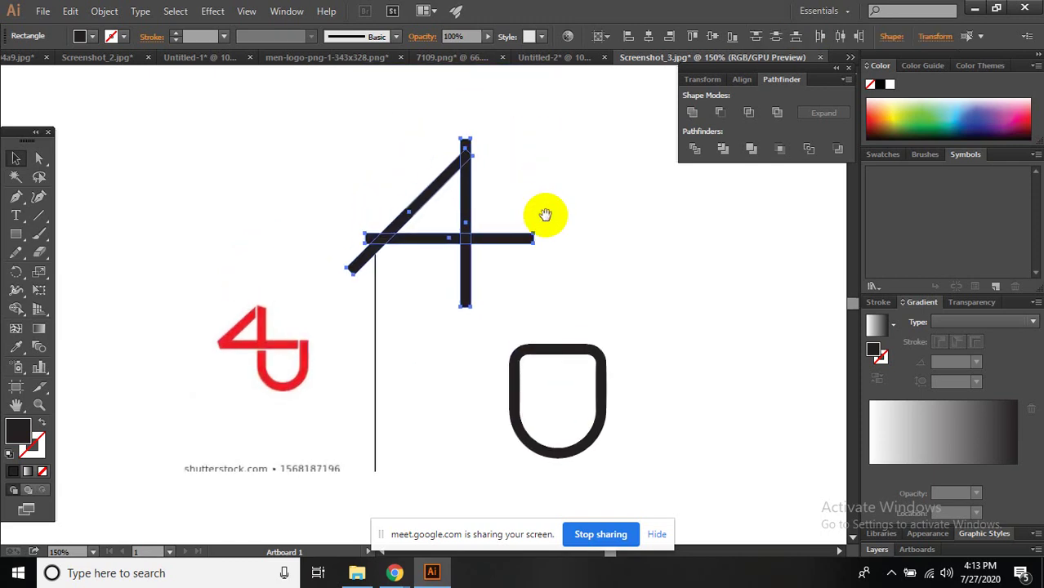
left_click(525, 263)
left_click_drag(470, 189, 454, 188)
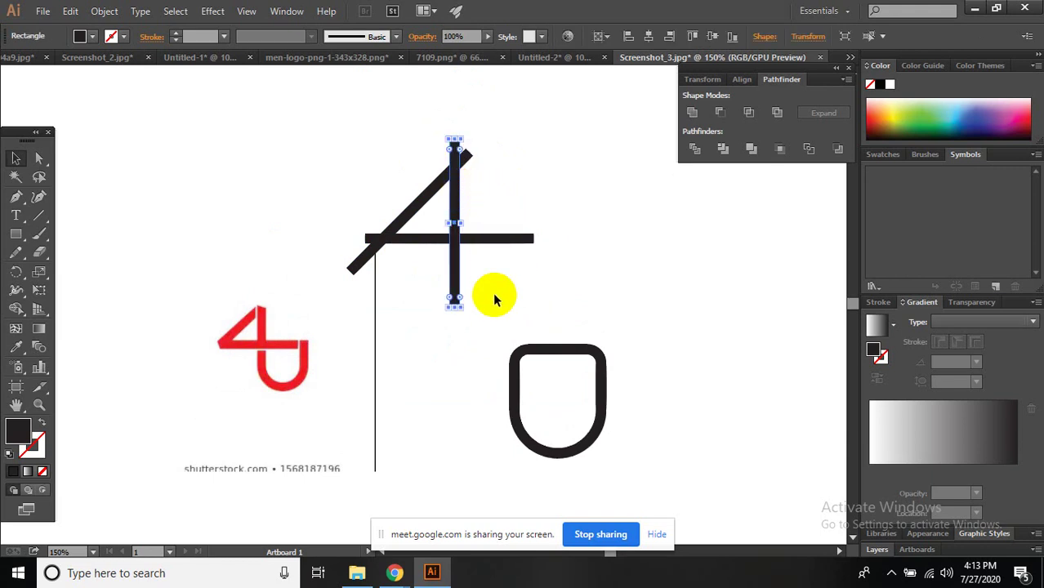
left_click_drag(494, 291, 343, 116)
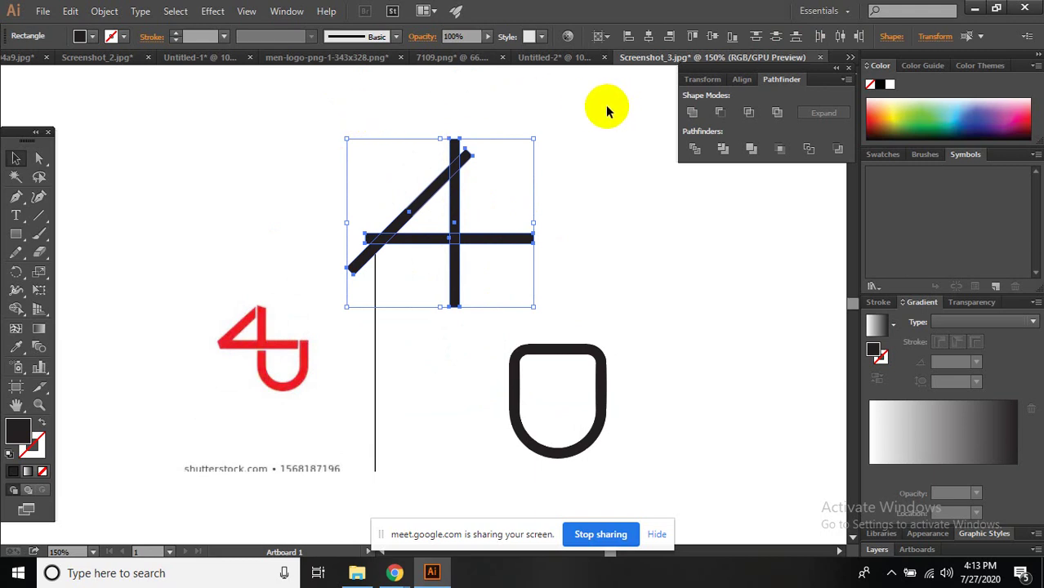
- Divide the 4 into pieces and delete the diagonal's tail and the crossbar's left end
left_click(764, 71)
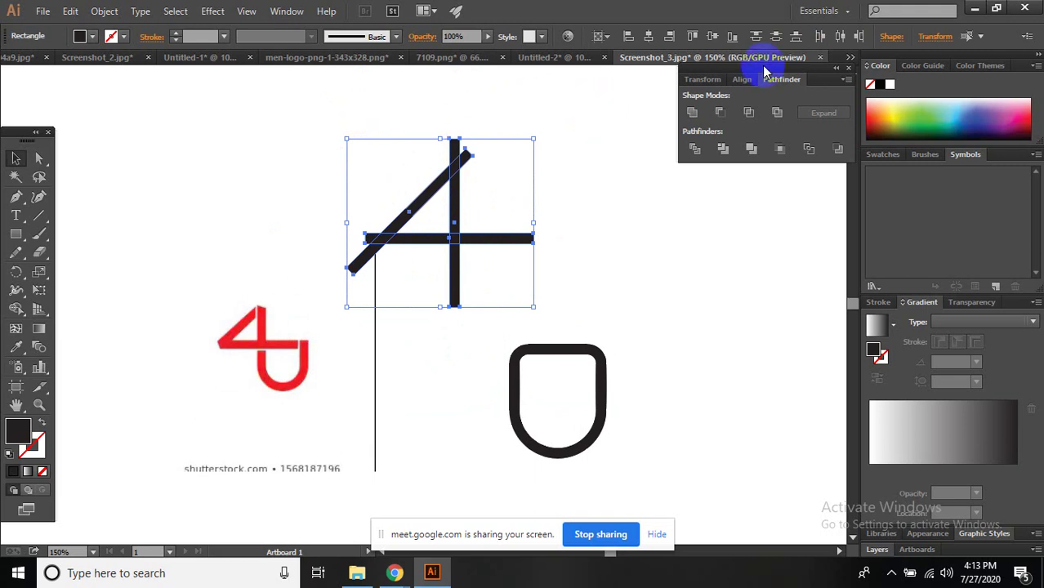
left_click(694, 150)
left_click(589, 231)
scroll(407, 291, "up", 2)
key("a")
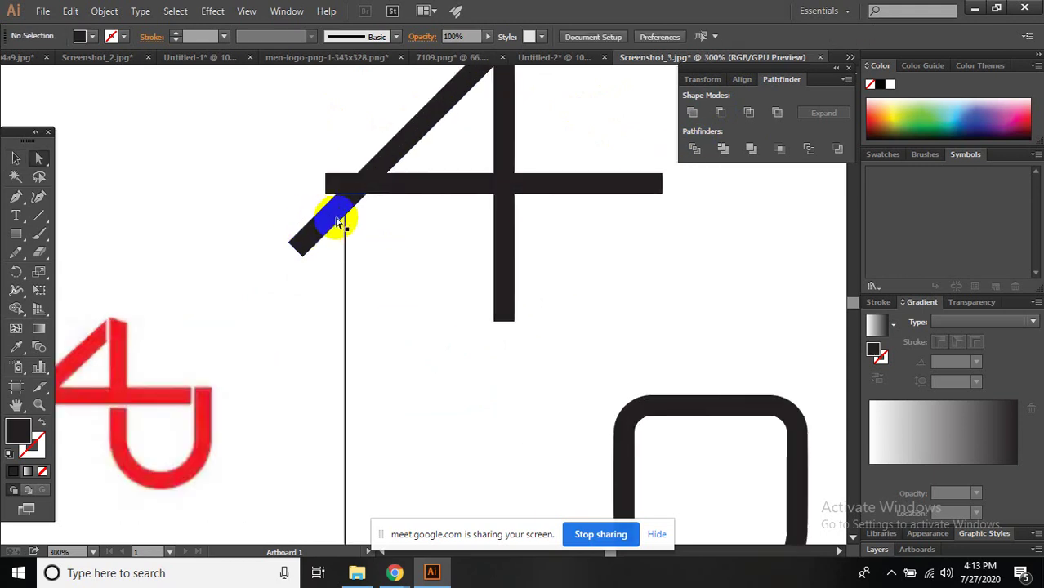
left_click(333, 214)
key("Delete")
left_click(330, 184)
key("Delete")
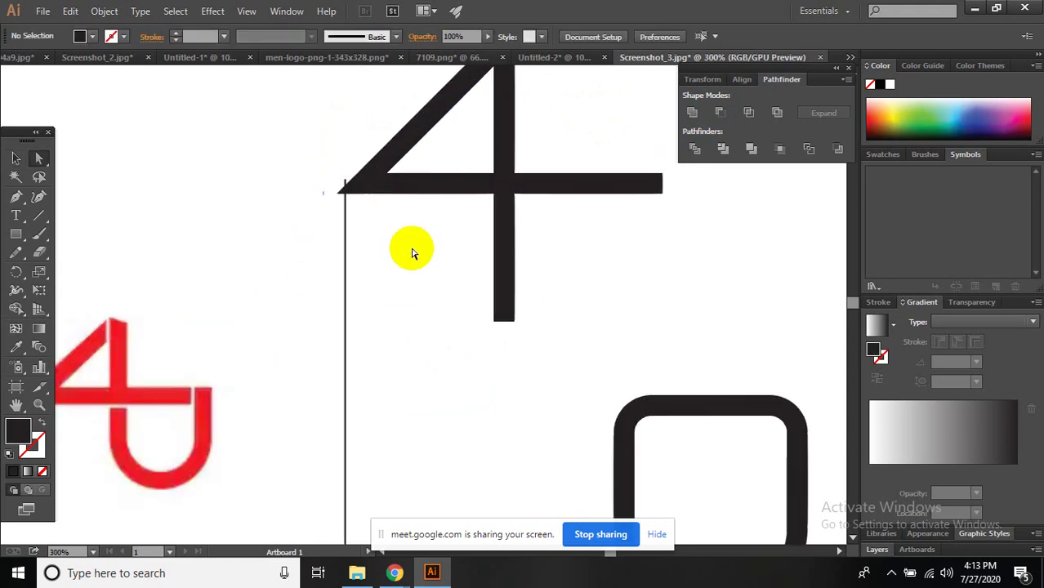
- Delete the leftover bar piece, the jutting top-right bit and the vertical bar's top stub
mouse_move(502, 274)
left_mouse_down()
mouse_move(664, 277)
mouse_move(459, 240)
left_mouse_up()
key("Delete")
scroll(474, 169, "up", 2)
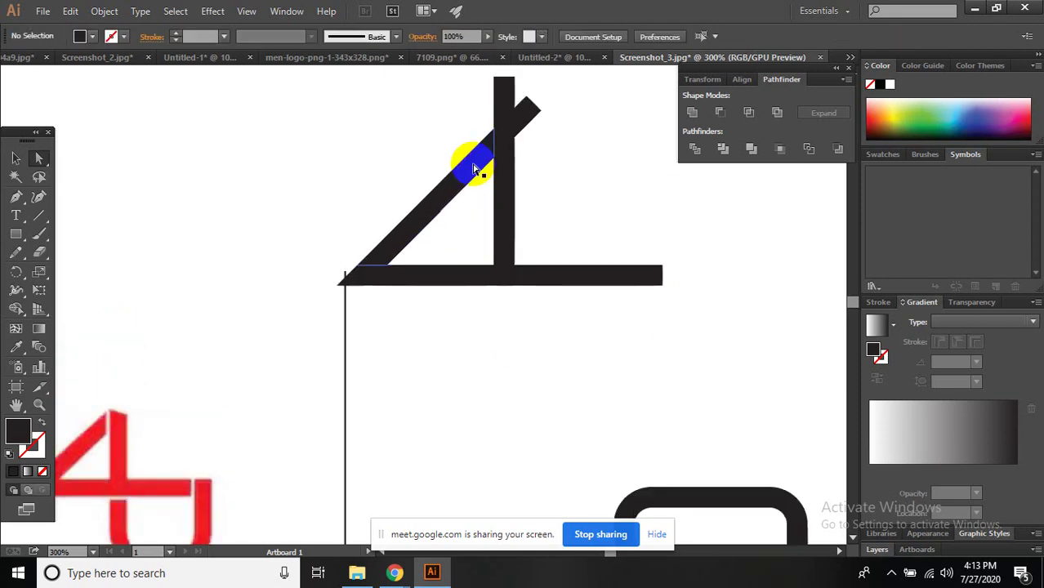
left_click(530, 116)
key("Delete")
left_click(499, 100)
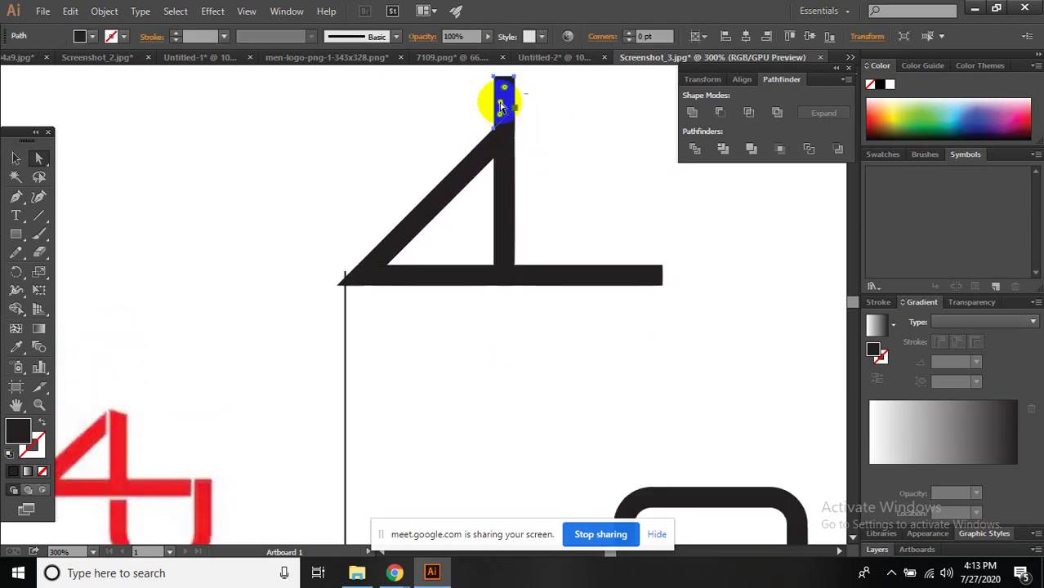
key("Delete")
- Try shifting the 4's vertical bar away from the diagonal, then undo it
scroll(508, 172, "up", 2)
left_click(494, 170)
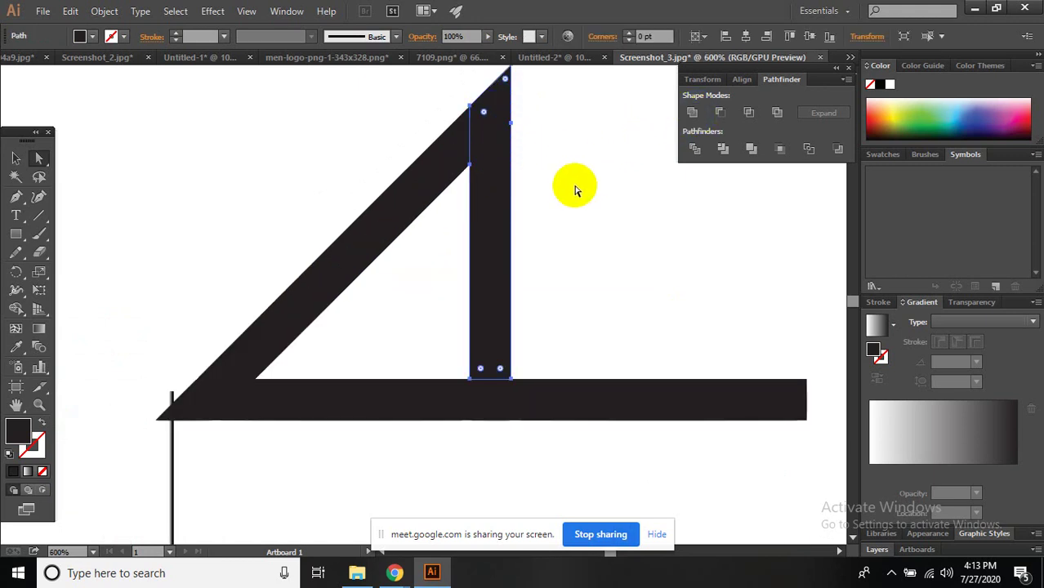
scroll(525, 181, "up", 1)
left_click_drag(478, 202, 488, 203)
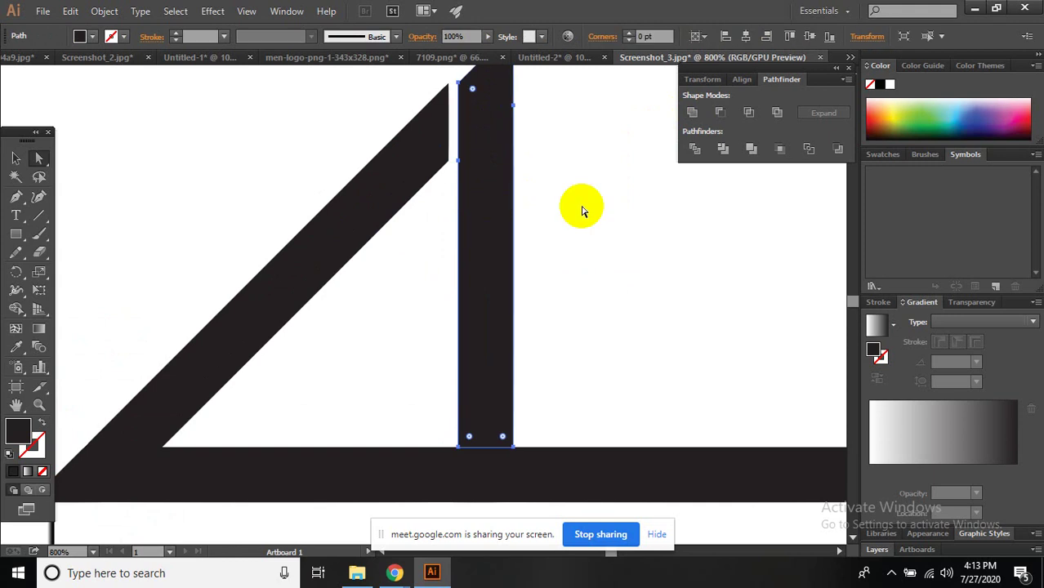
left_click(625, 206)
key("ctrl+z")
- Draw a vertical cutting line through the diagonal and Divide it with the 4
scroll(343, 261, "up", 2)
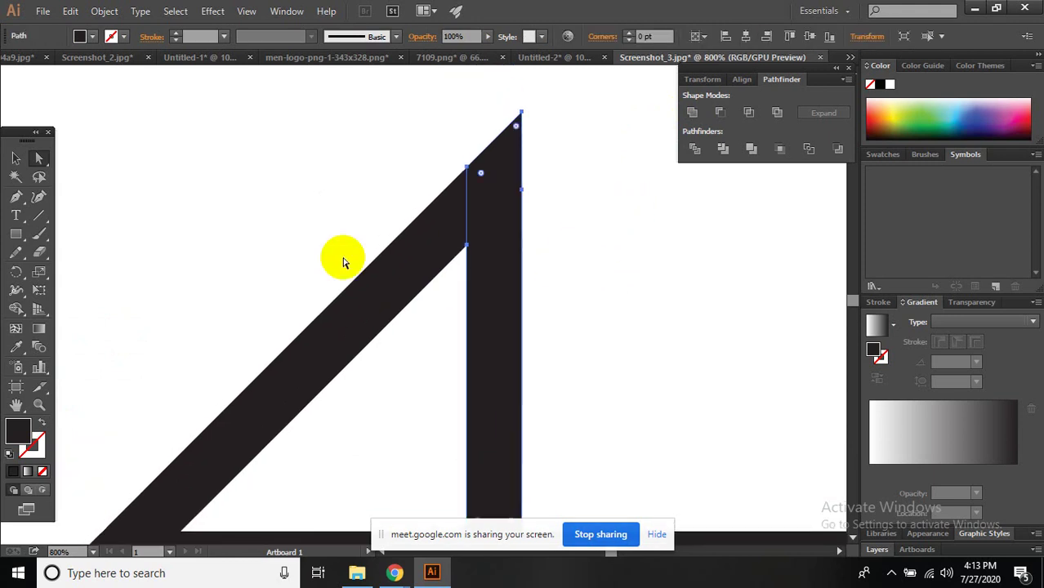
left_click(39, 214)
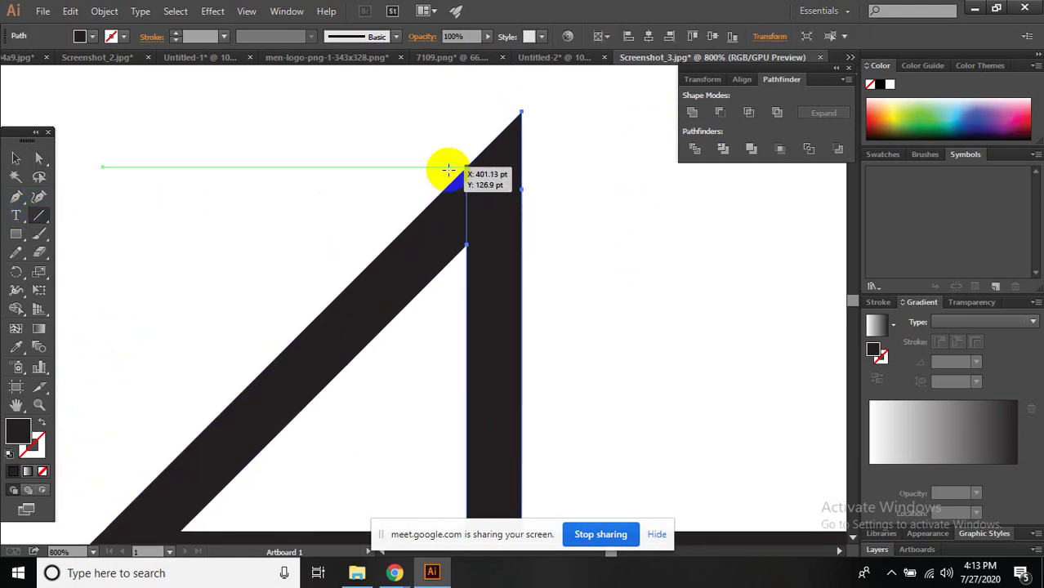
left_click_drag(445, 167, 445, 280)
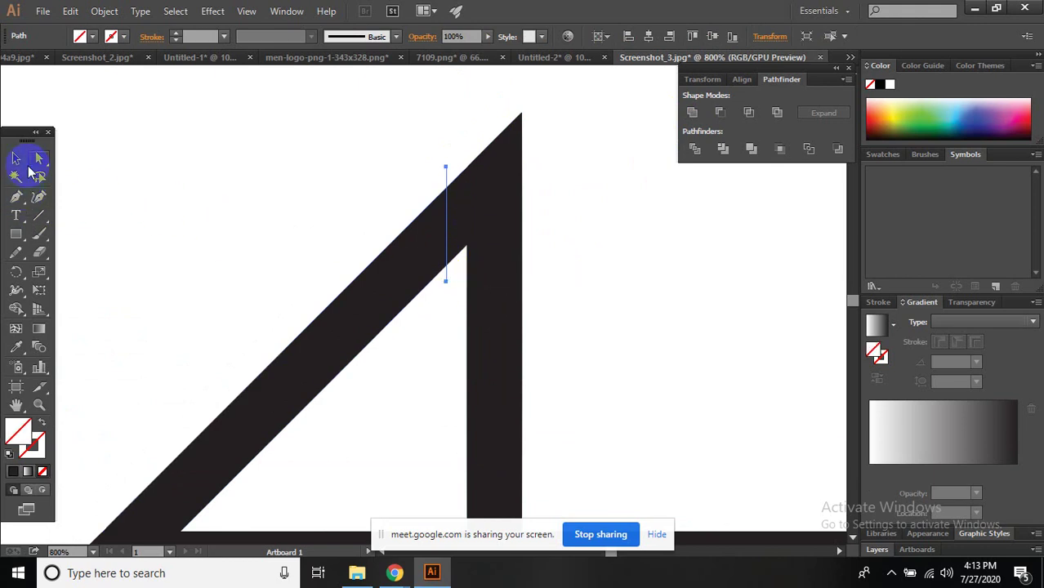
left_click(457, 223)
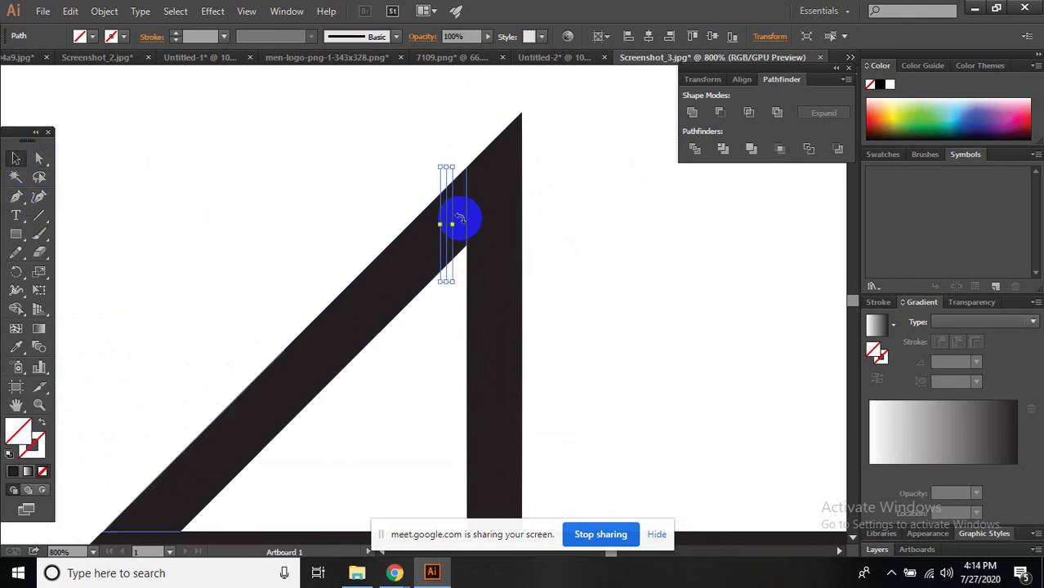
left_click(419, 249, "shift")
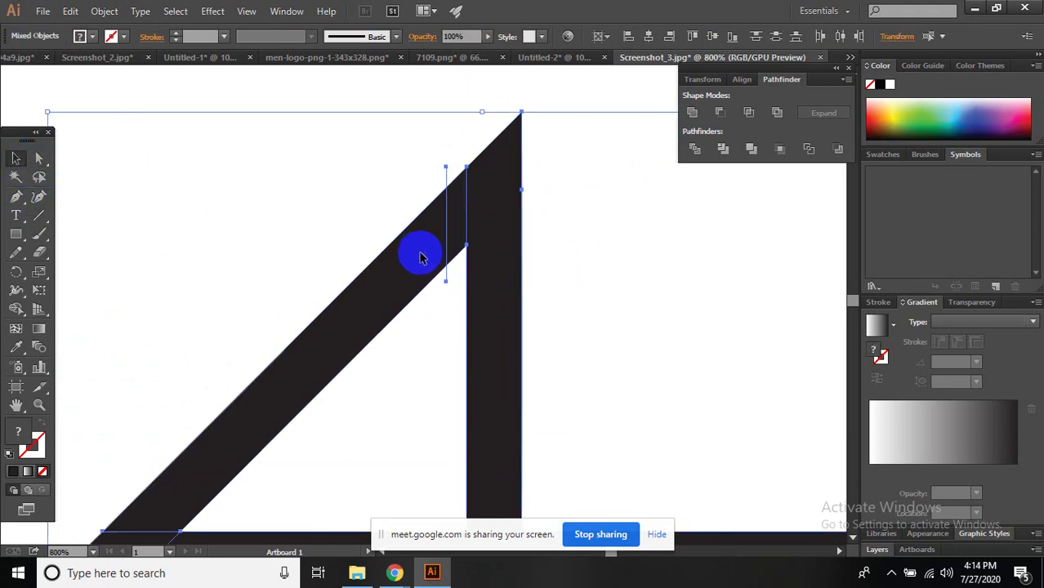
left_click(694, 151)
- Delete the sliver beside the vertical bar, leaving a small gap in the 4
key("a")
left_click(458, 226)
key("Delete")
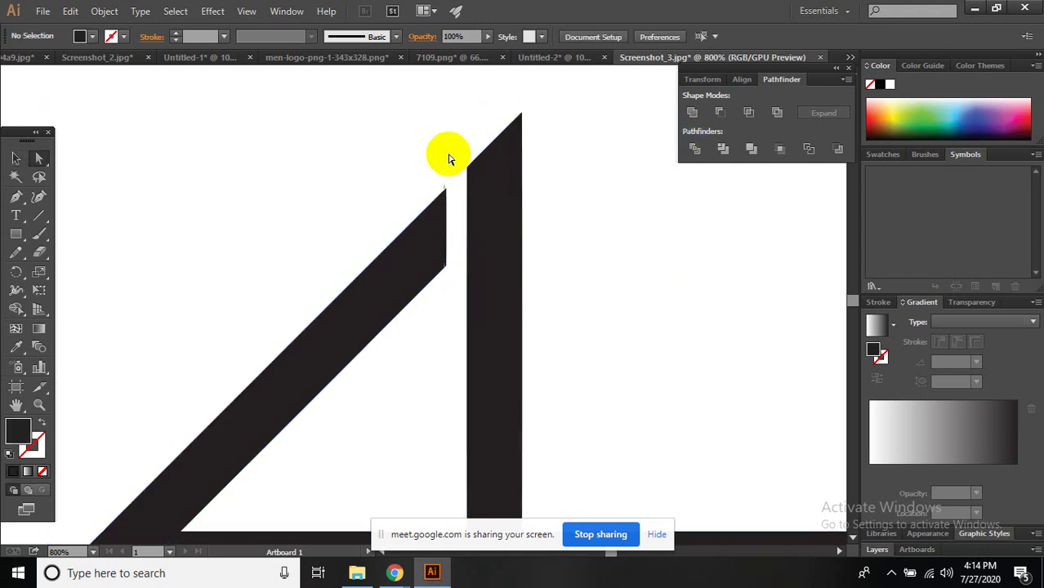
scroll(547, 284, "down", 5)
left_click_drag(600, 305, 583, 186)
scroll(436, 194, "up", 2)
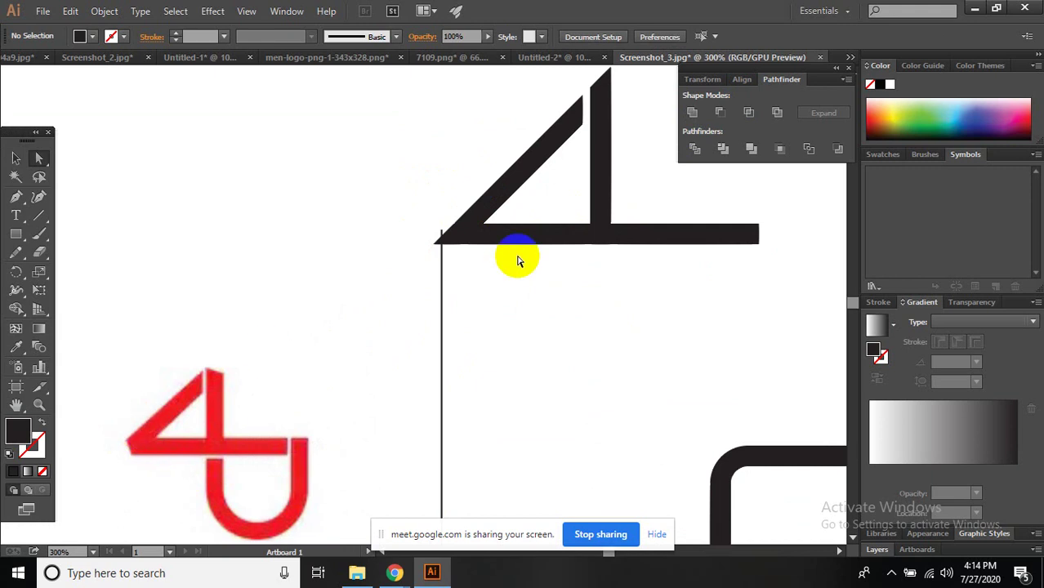
scroll(441, 220, "up", 1)
- Unite the 4's diagonal and crossbar into a single path with Pathfinder
scroll(441, 220, "up", 3)
left_click_drag(450, 208, 552, 328)
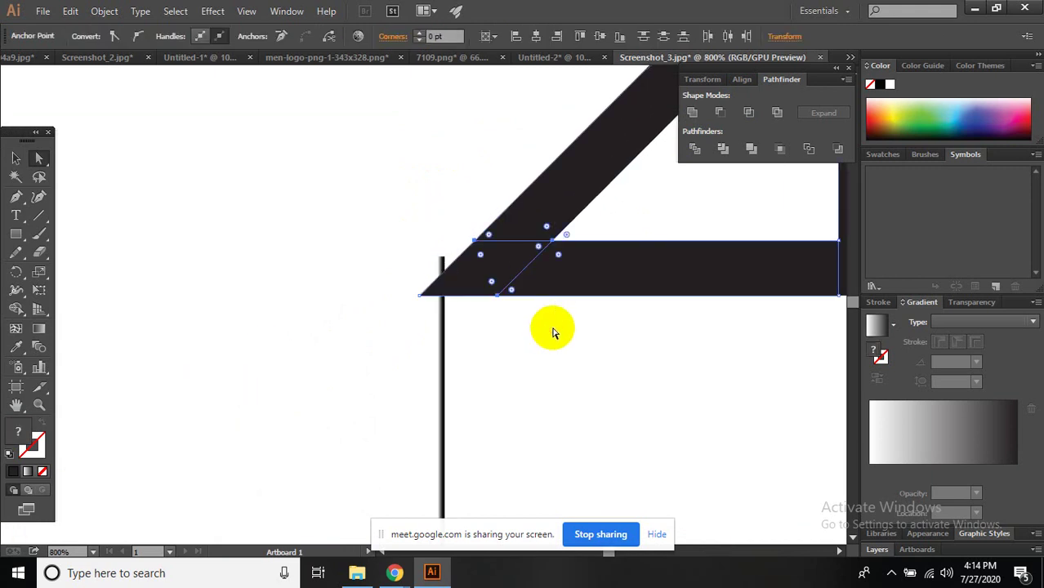
left_click(490, 274)
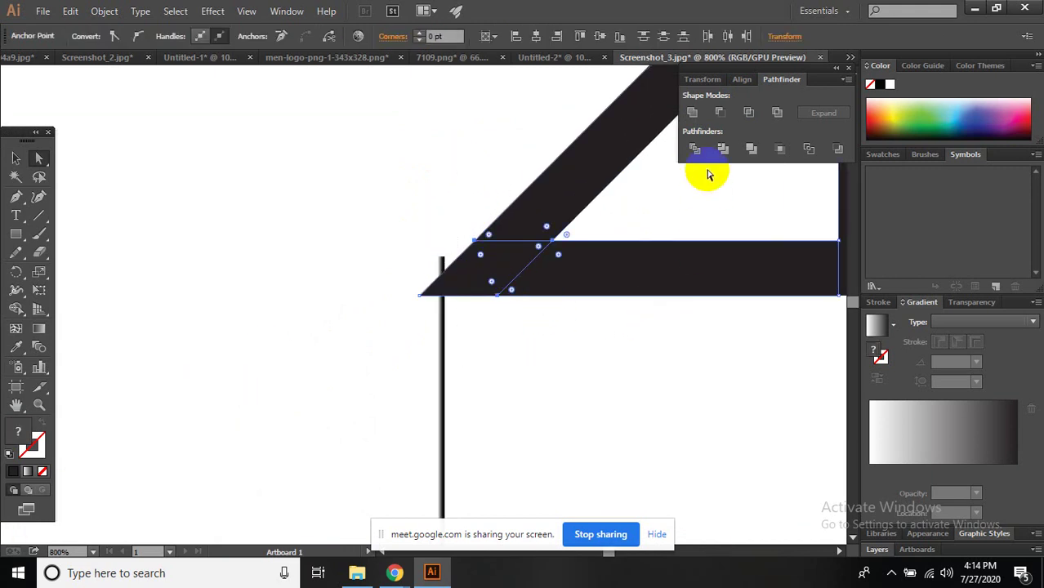
left_click(693, 114)
left_click(466, 310)
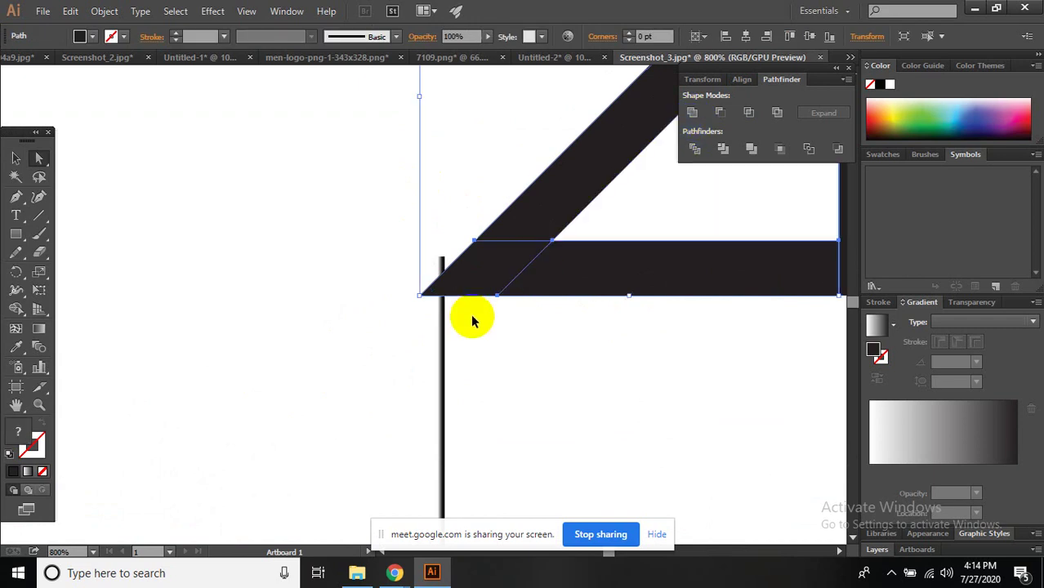
left_click(511, 261)
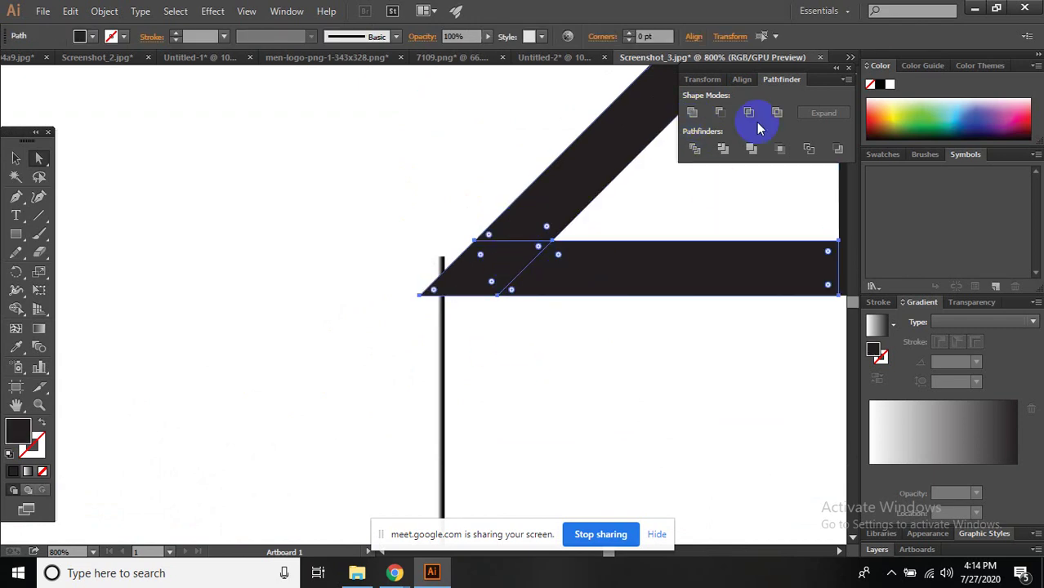
left_click(696, 115)
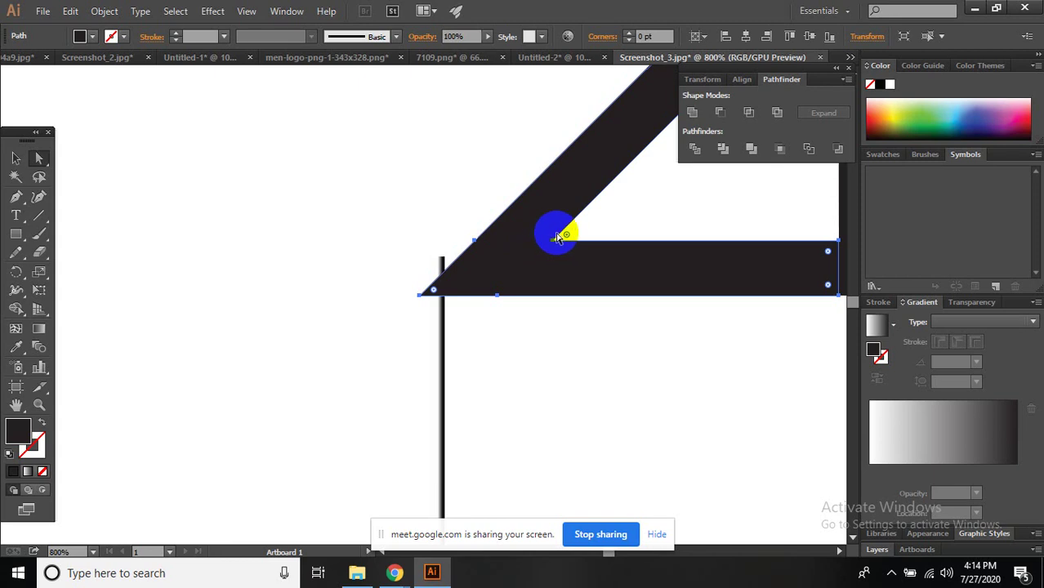
- Round the 4's lower-left corner where diagonal meets crossbar using the Live Corner widget
left_click_drag(566, 236, 523, 252)
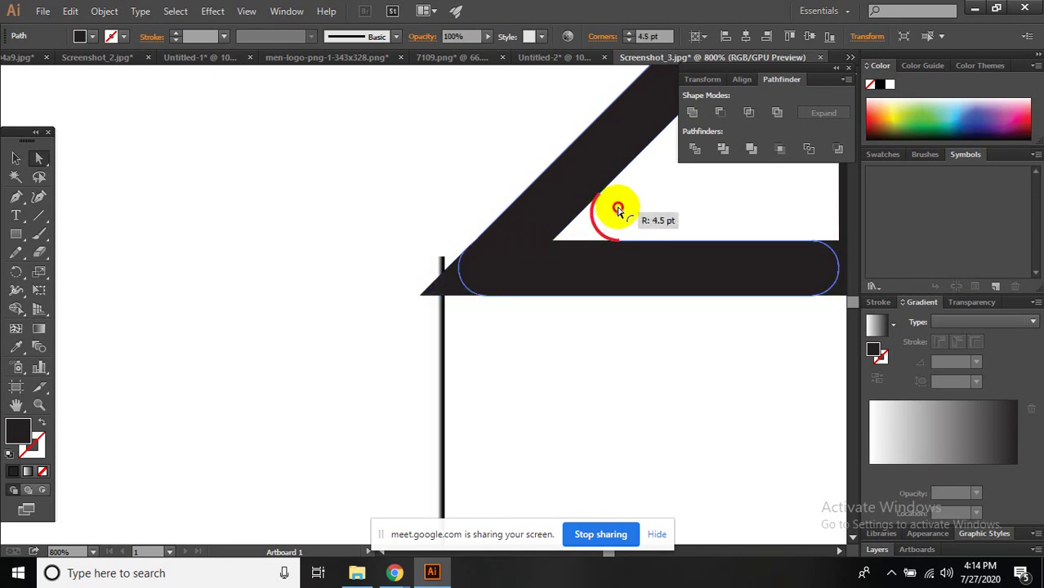
left_click(469, 357)
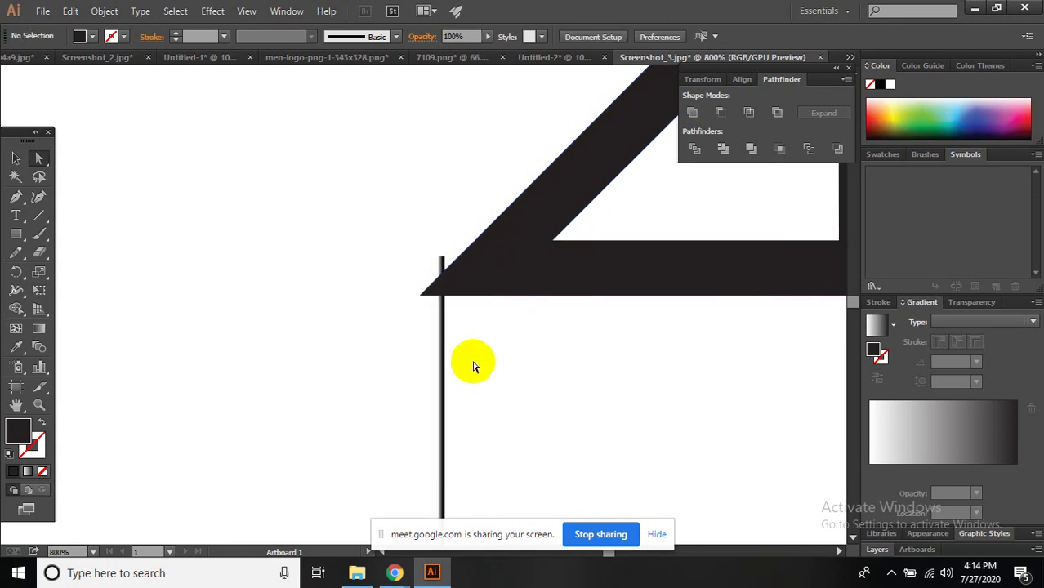
left_click_drag(473, 359, 351, 229)
left_click_drag(440, 293, 501, 251)
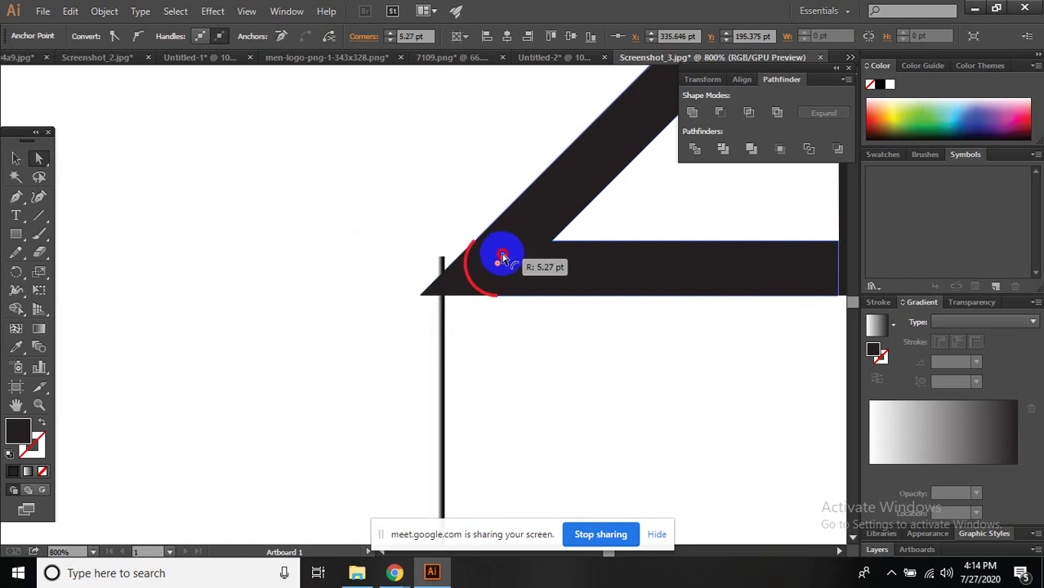
left_click(408, 186)
scroll(426, 206, "down", 3)
mouse_move(426, 206)
left_mouse_down()
mouse_move(404, 287)
mouse_move(371, 211)
mouse_move(385, 194)
left_mouse_up()
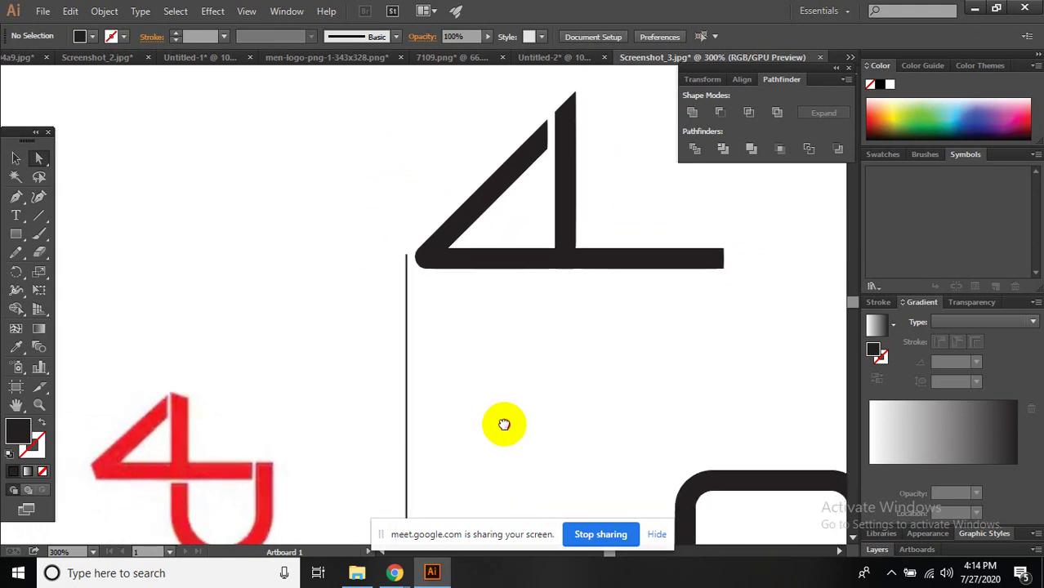
left_click_drag(504, 422, 388, 299)
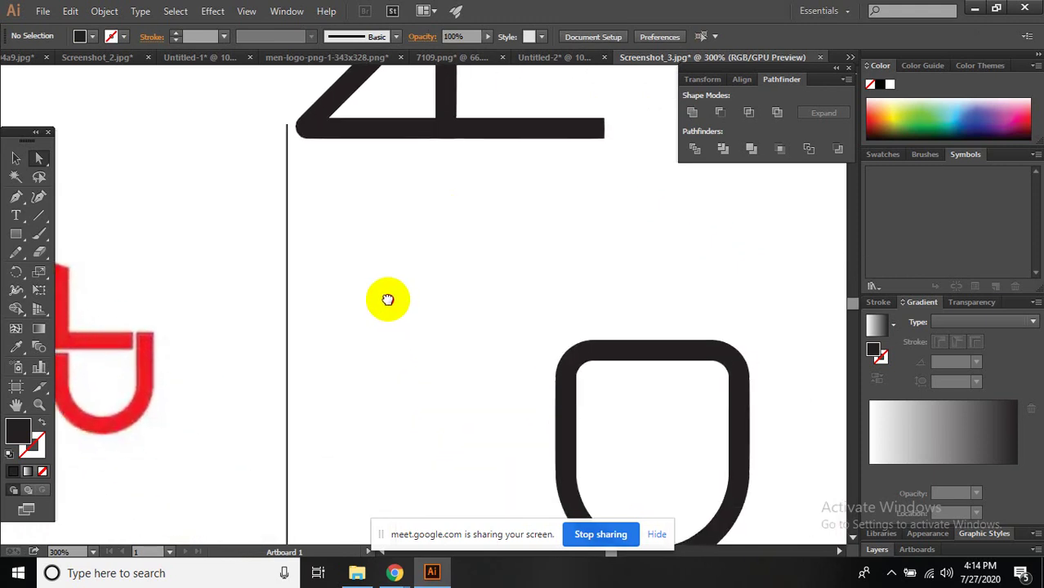
- Draw a horizontal line across the box's upper part and Divide the outline with it
left_click(38, 216)
left_click_drag(474, 384, 793, 384)
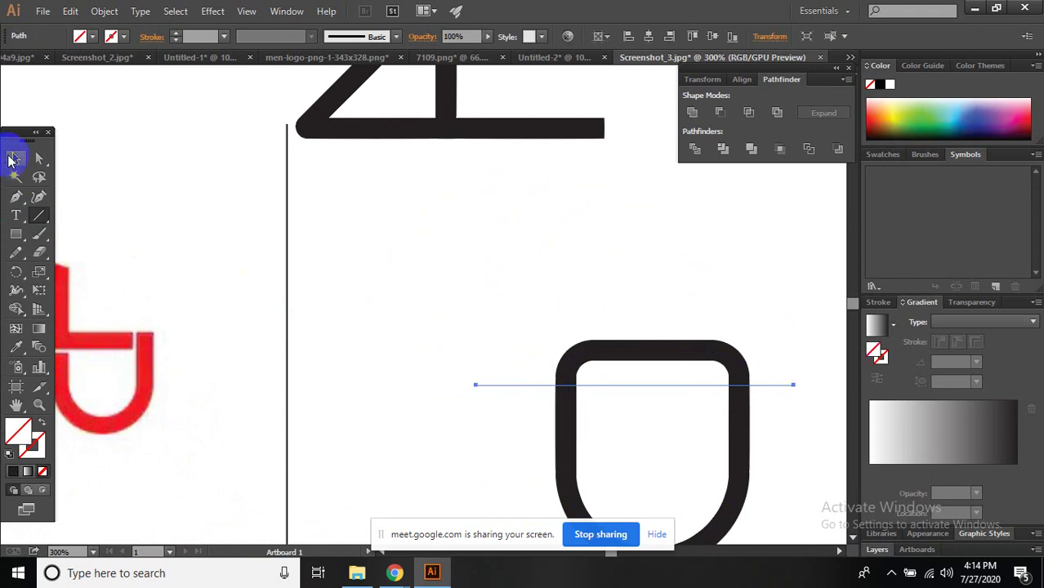
left_click(14, 159)
left_click_drag(421, 279, 785, 500)
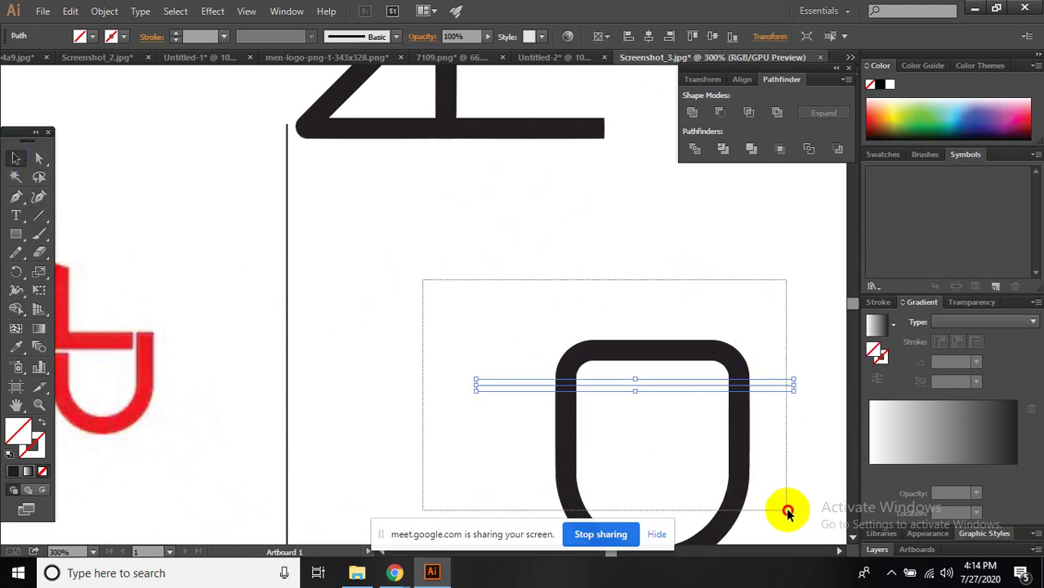
left_click(697, 155)
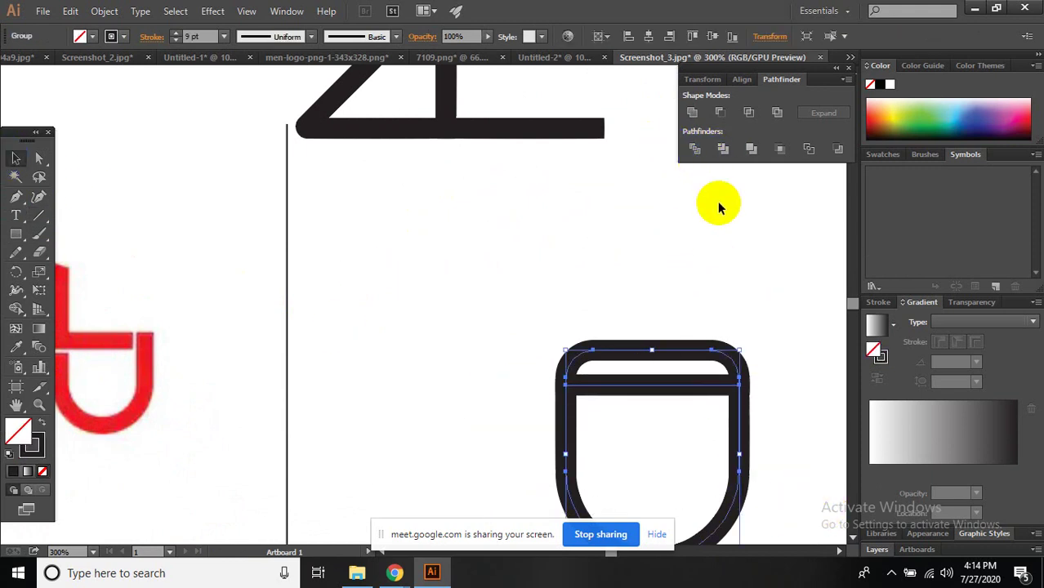
- Expand the box's stroke into a filled shape and Divide it along the line again
left_click(540, 312)
left_click(609, 351)
left_click(104, 11)
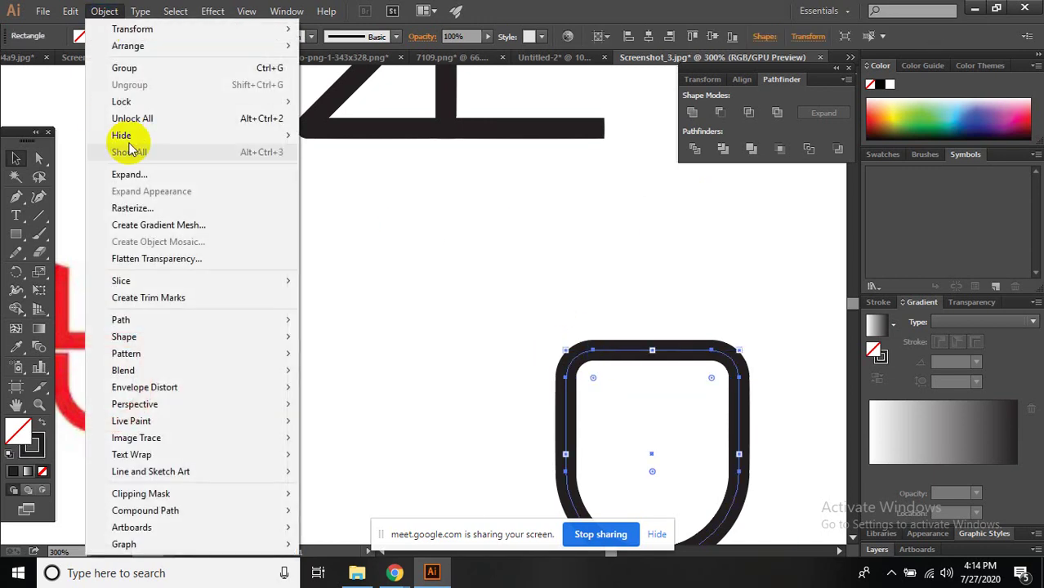
left_click(138, 176)
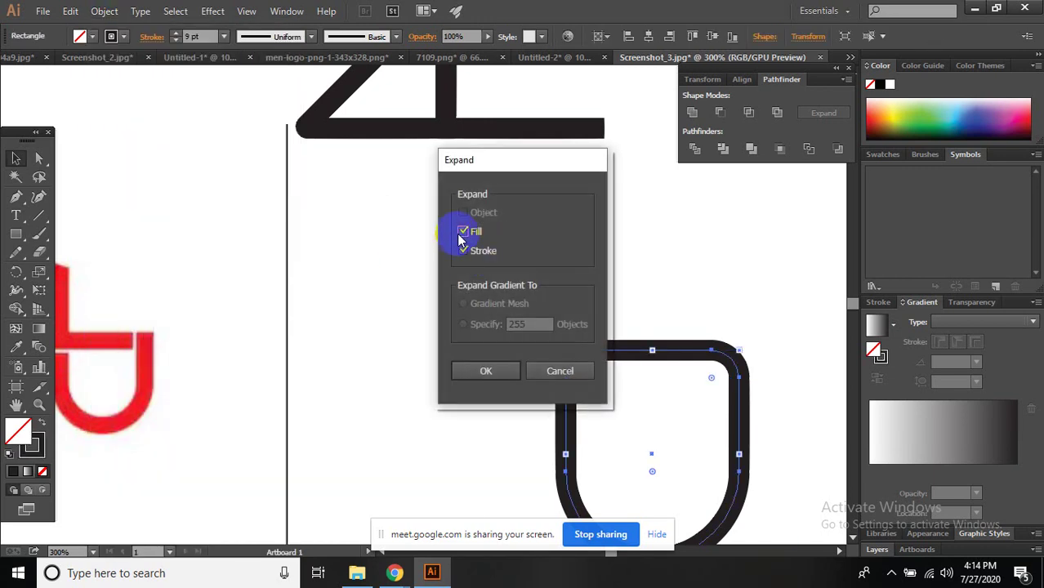
left_click(499, 367)
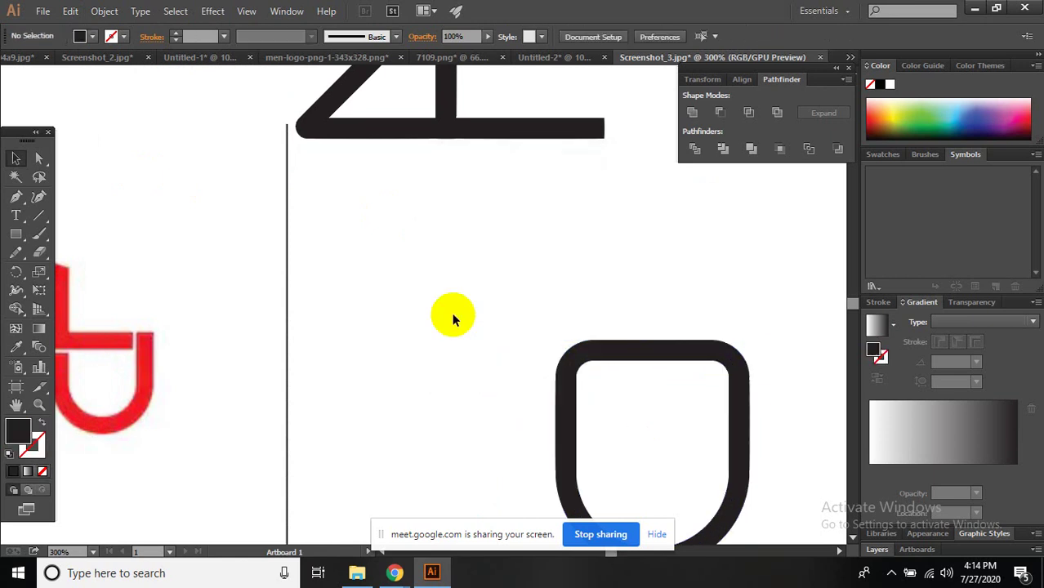
left_click_drag(442, 284, 765, 476)
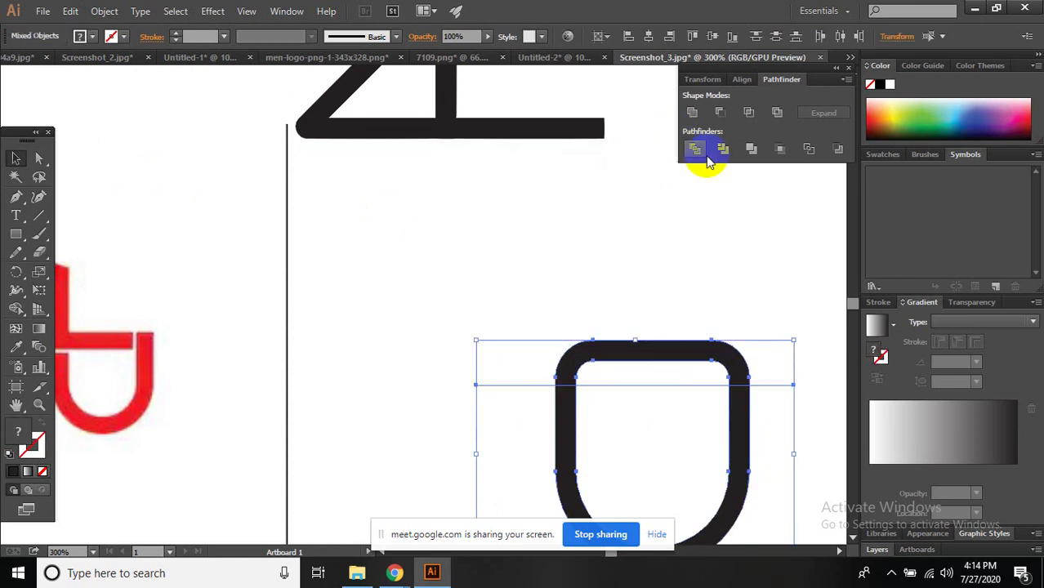
left_click(707, 157)
- Delete the box's top segment with Direct Selection, leaving an open U
left_click_drag(612, 247, 741, 374)
key("Delete")
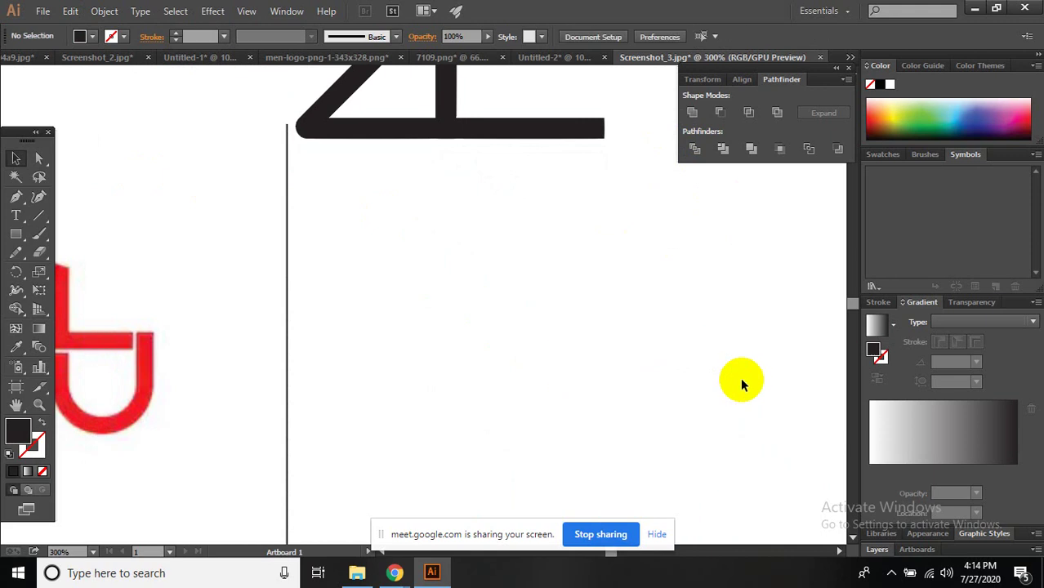
key("ctrl+z")
key("a")
left_click_drag(643, 275, 724, 395)
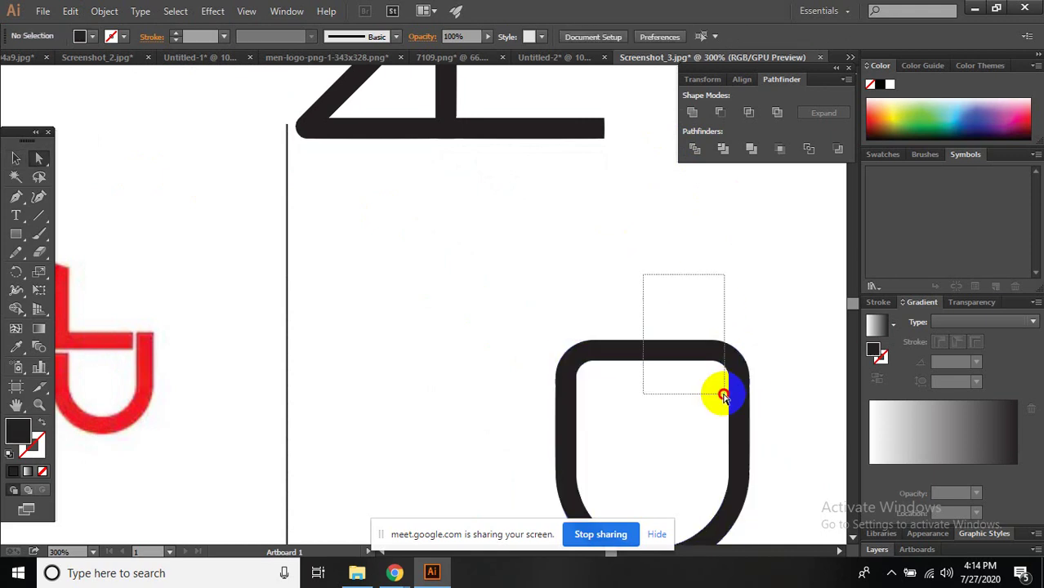
key("Delete")
left_click_drag(516, 302, 793, 497)
left_click(797, 473)
scroll(750, 392, "down", 1)
- Divide the U with a line across its arms and delete the left arm's top piece
scroll(572, 311, "down", 2)
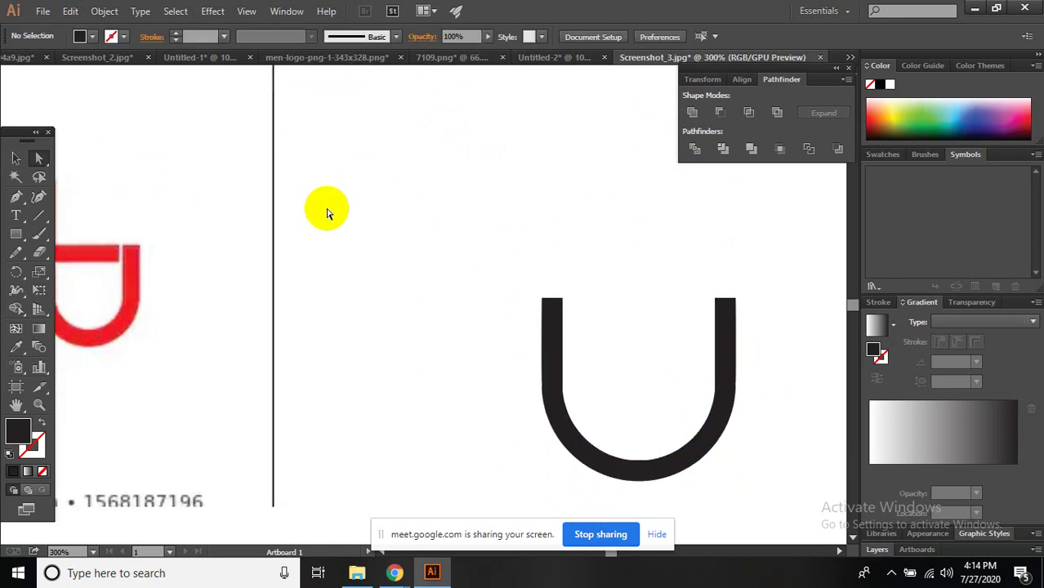
left_click(38, 215)
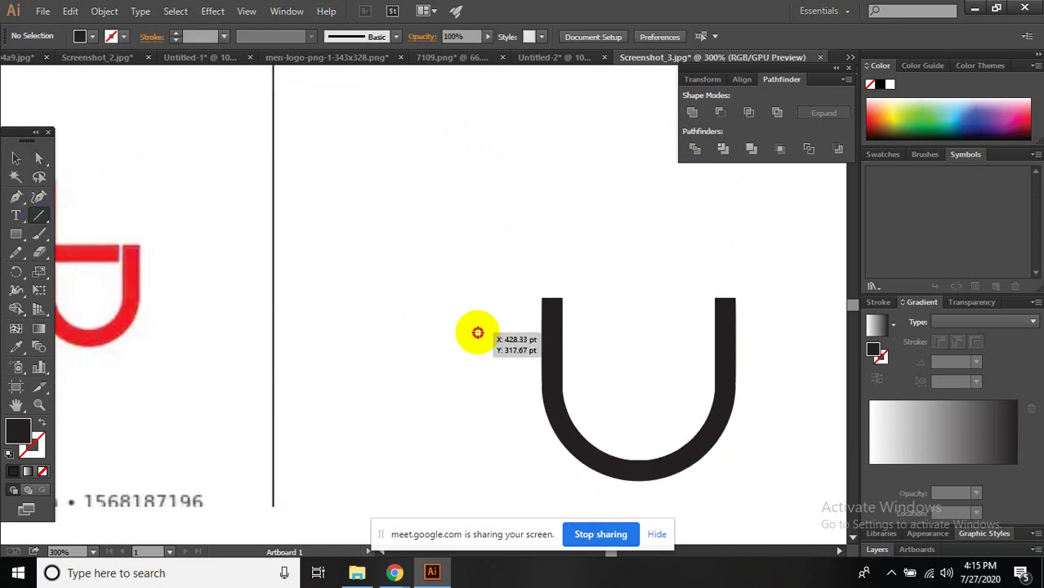
left_click_drag(477, 332, 694, 332)
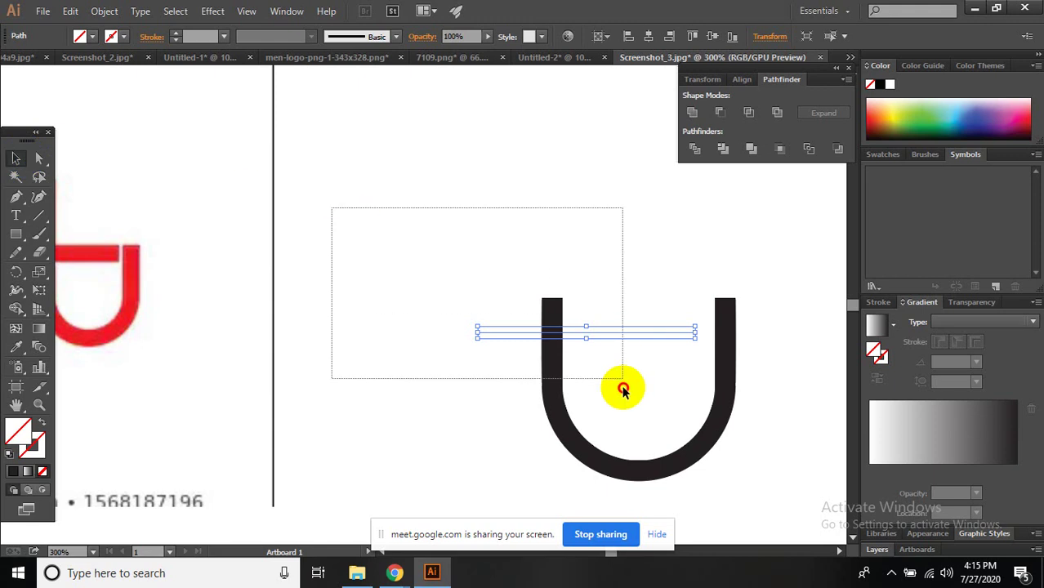
left_click_drag(331, 207, 645, 439)
left_click(693, 152)
left_click(642, 199)
key("a")
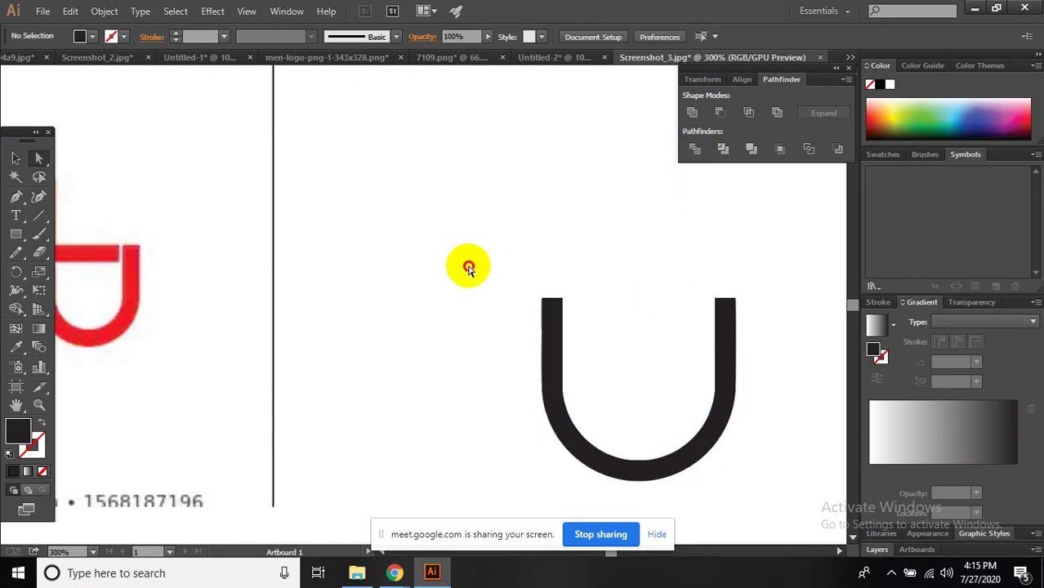
left_click_drag(455, 252, 576, 326)
key("Delete")
- Move the trimmed U up beneath the 4 and check the crossbar's right end
mouse_move(560, 378)
left_mouse_down()
mouse_move(512, 214)
mouse_move(527, 425)
mouse_move(439, 311)
left_mouse_up()
left_click(531, 336)
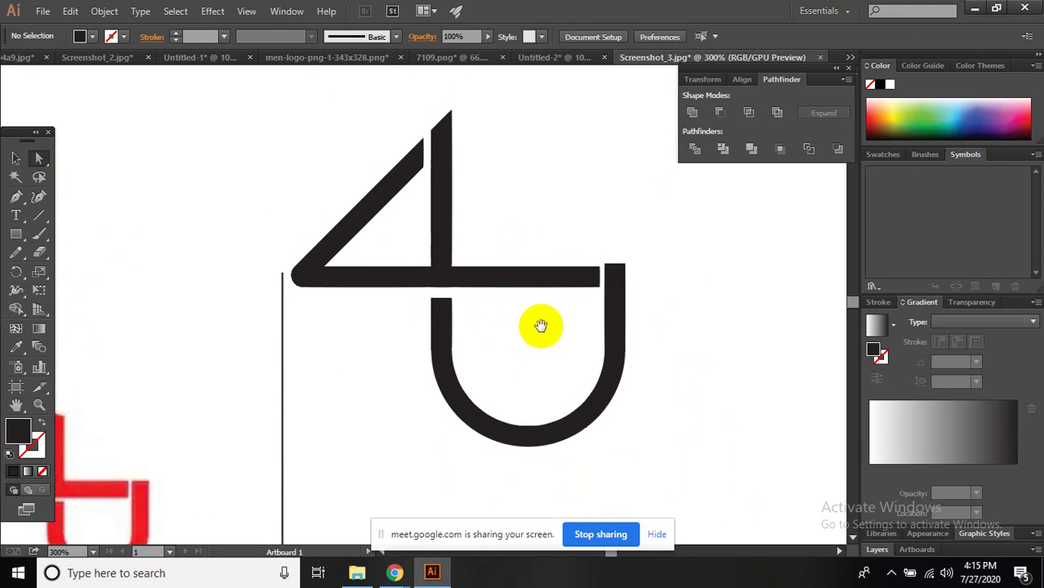
left_click_drag(541, 322, 532, 349)
scroll(532, 349, "up", 2)
mouse_move(560, 236)
left_mouse_down()
mouse_move(657, 366)
mouse_move(596, 257)
left_mouse_up()
left_click(636, 390)
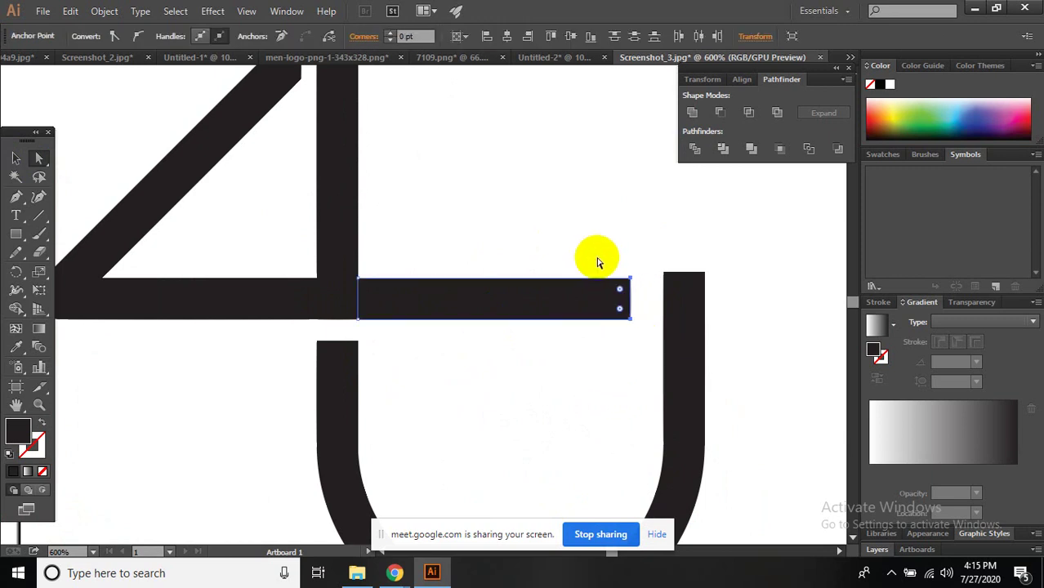
left_click(577, 389)
key("ctrl+minus")
key("ctrl+minus")
- Select the 4's crossbar, diagonal and stem, then select the whole 4U artwork and cut it
left_click_drag(699, 506, 360, 200)
left_click(693, 116)
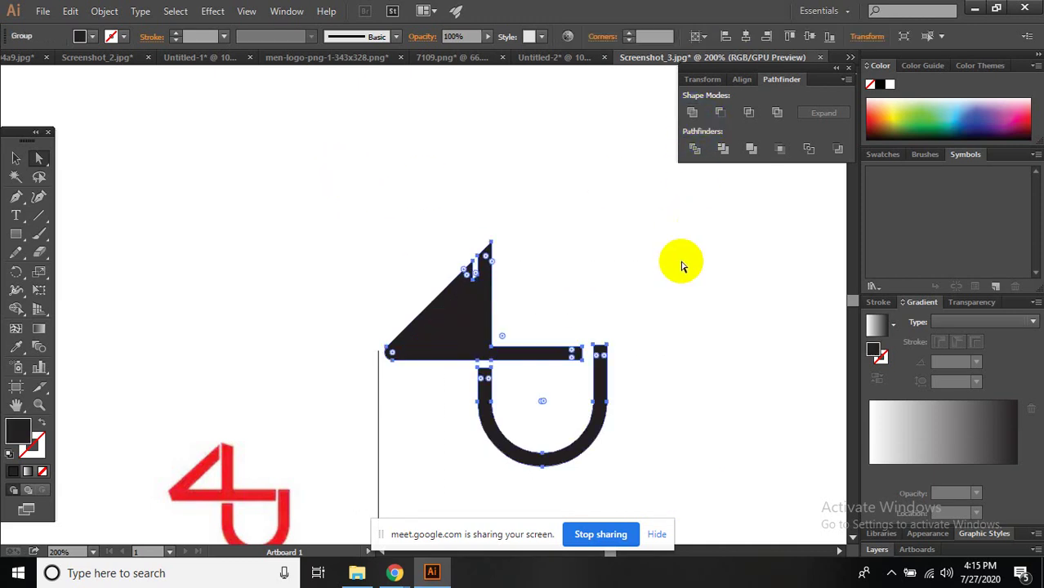
key("ctrl+z")
key("ctrl+z")
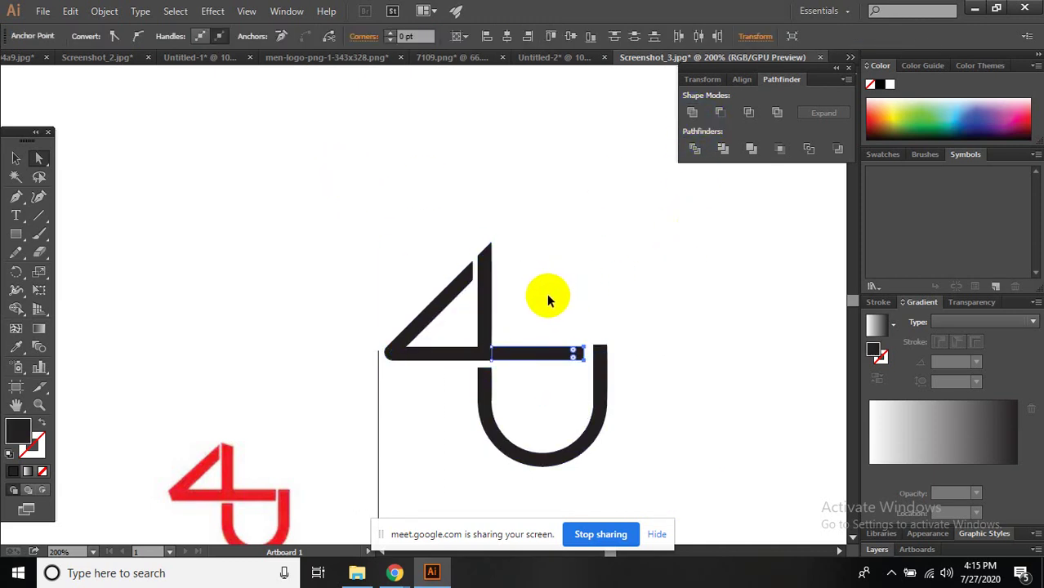
key("ctrl+plus")
left_click(431, 403, "shift")
left_click(396, 408, "shift")
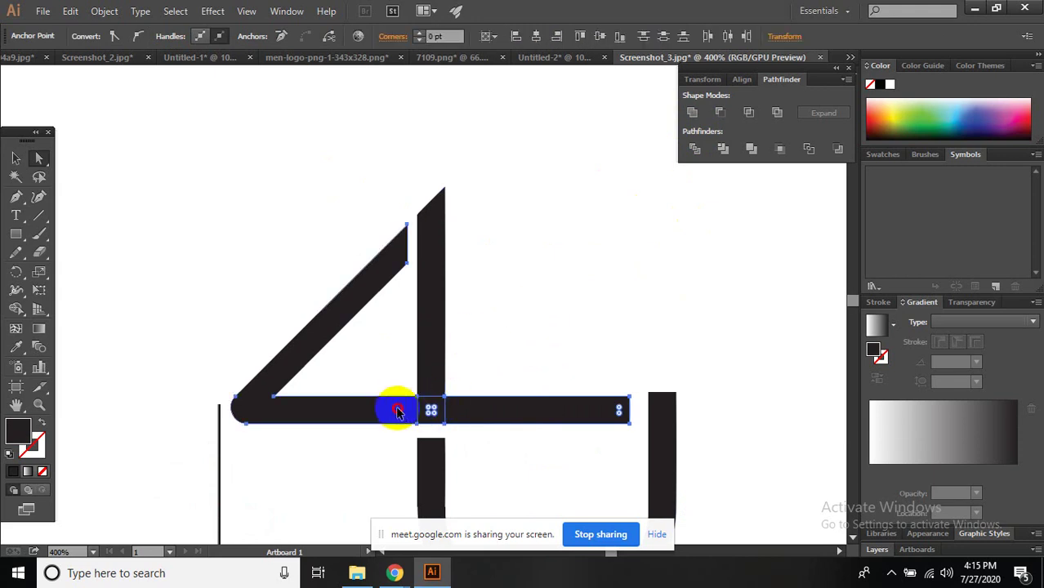
left_click(439, 353, "shift")
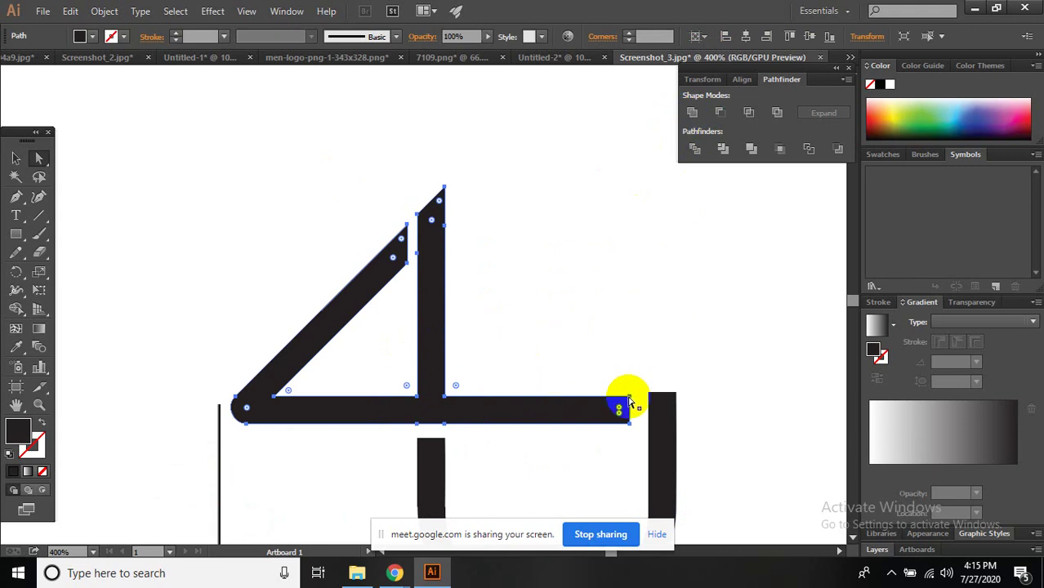
left_click(661, 412, "shift")
key("Delete")
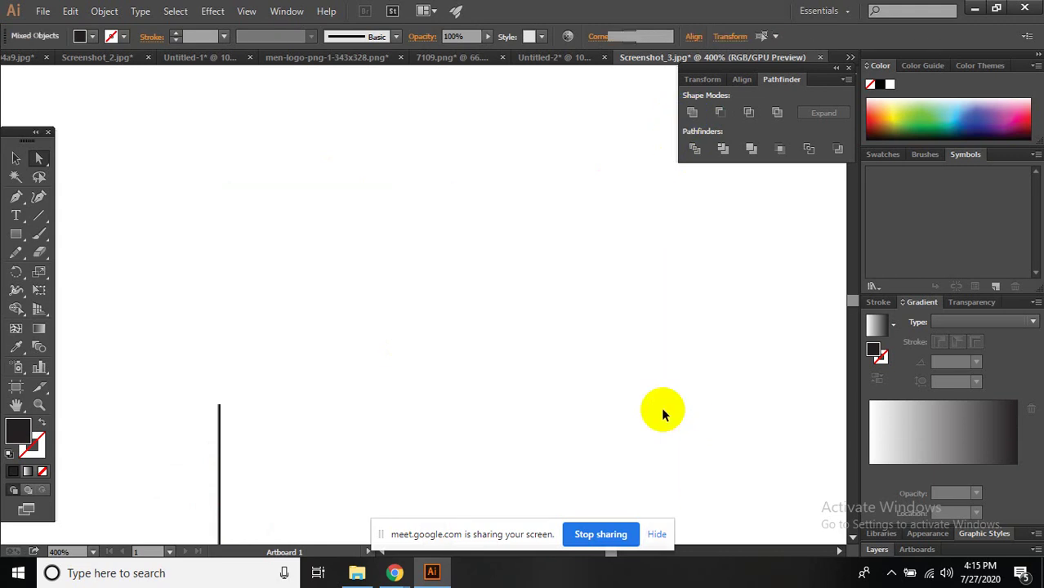
- Paste the 4U into Untitled-2 and move it right, off the artboard
left_click(552, 57)
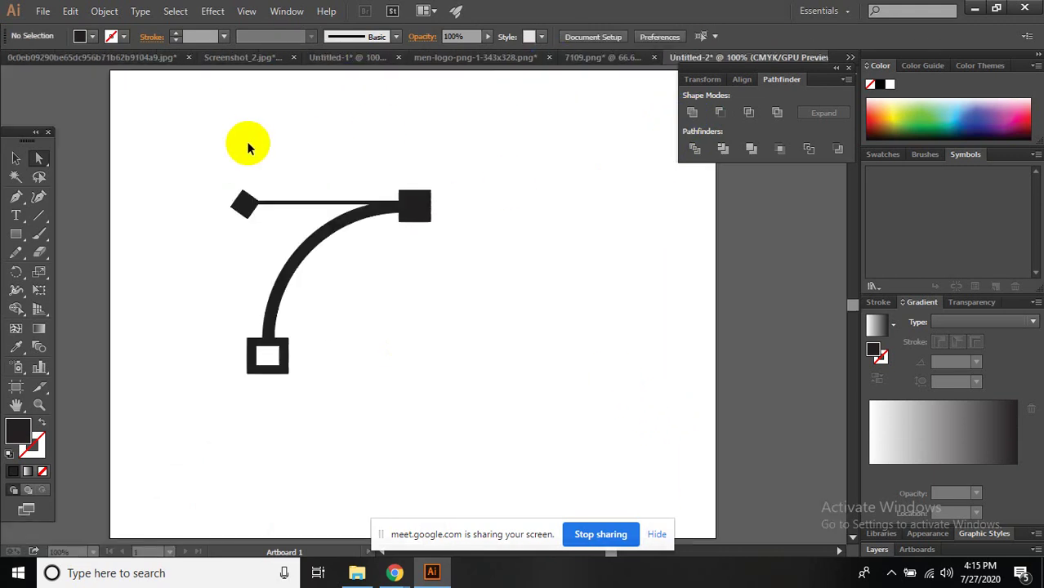
key("ctrl+v")
key("ctrl+minus")
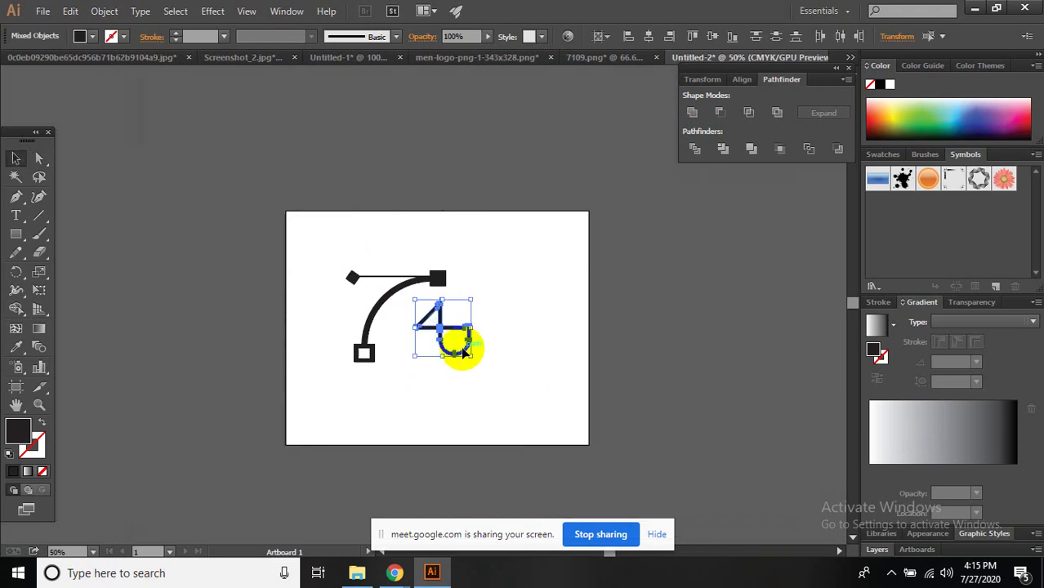
left_click_drag(463, 349, 672, 384)
left_click(680, 305)
scroll(683, 304, "up", 3)
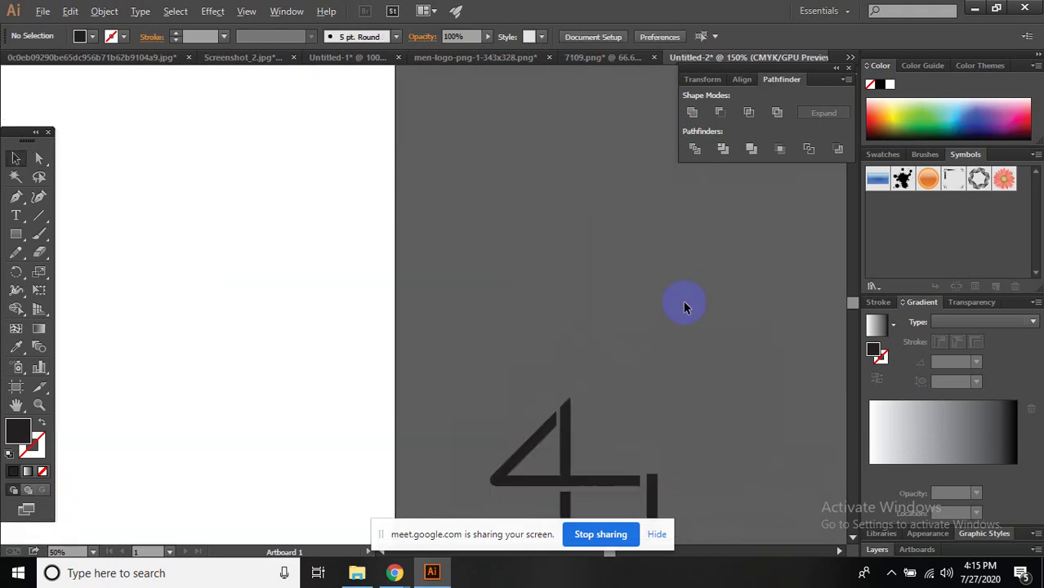
- Try rotating and moving the 4 with the Selection tool, undoing both changes
left_click(571, 428)
key("v")
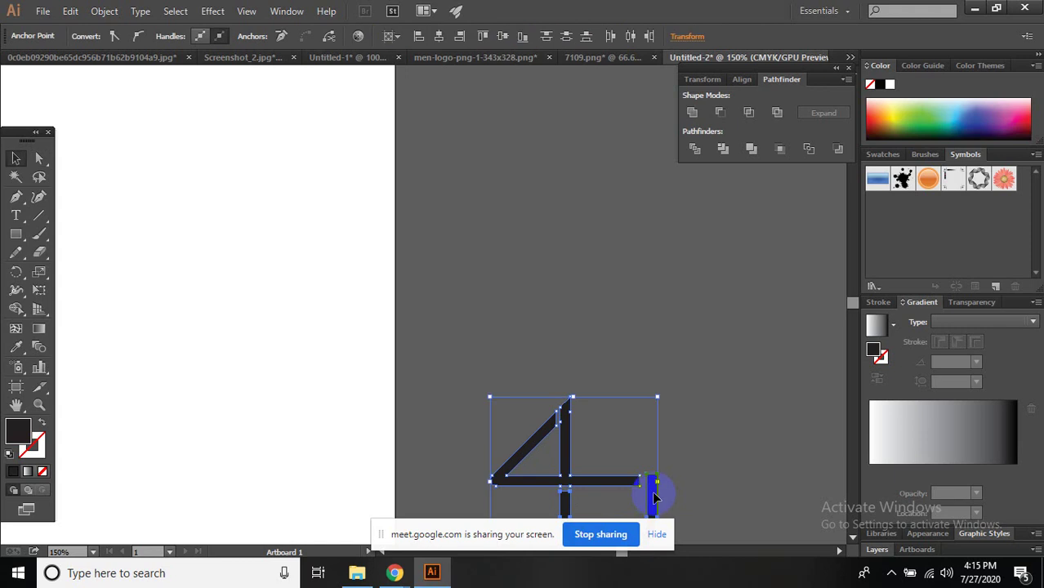
left_click_drag(655, 496, 326, 303)
key("ctrl+z")
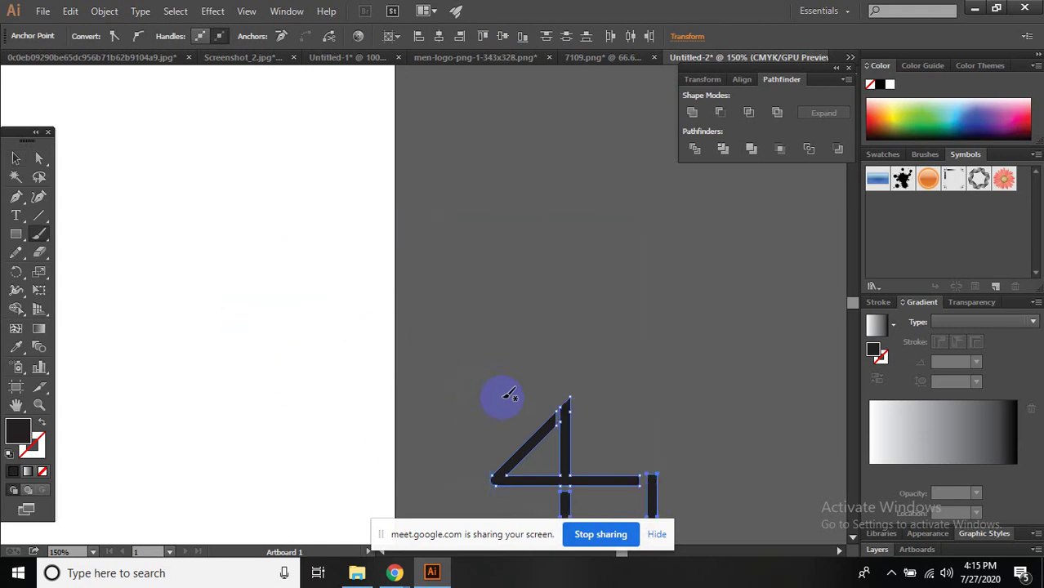
scroll(509, 395, "down", 2)
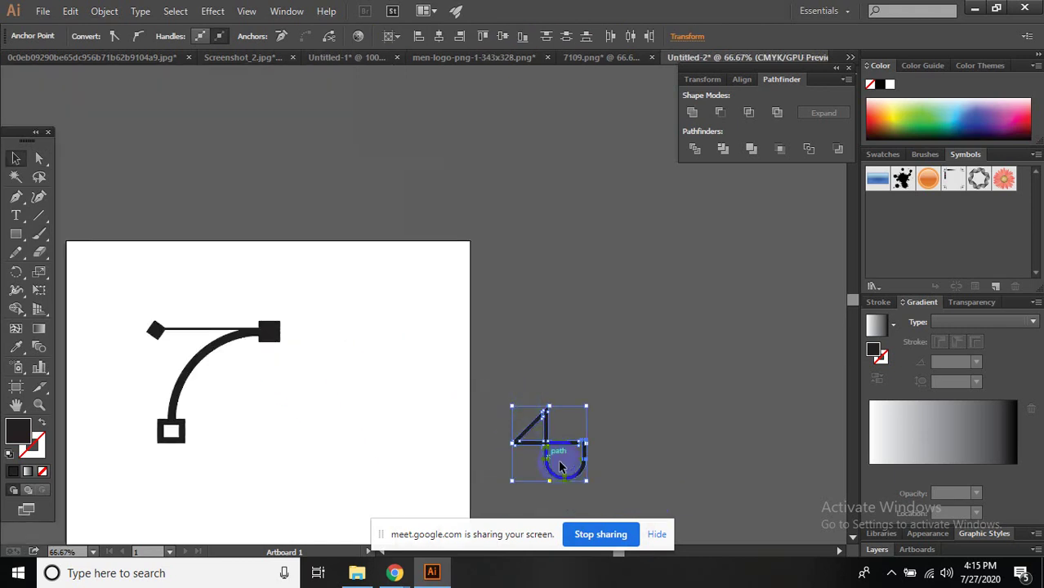
scroll(560, 466, "up", 3)
left_click_drag(549, 395, 245, 291)
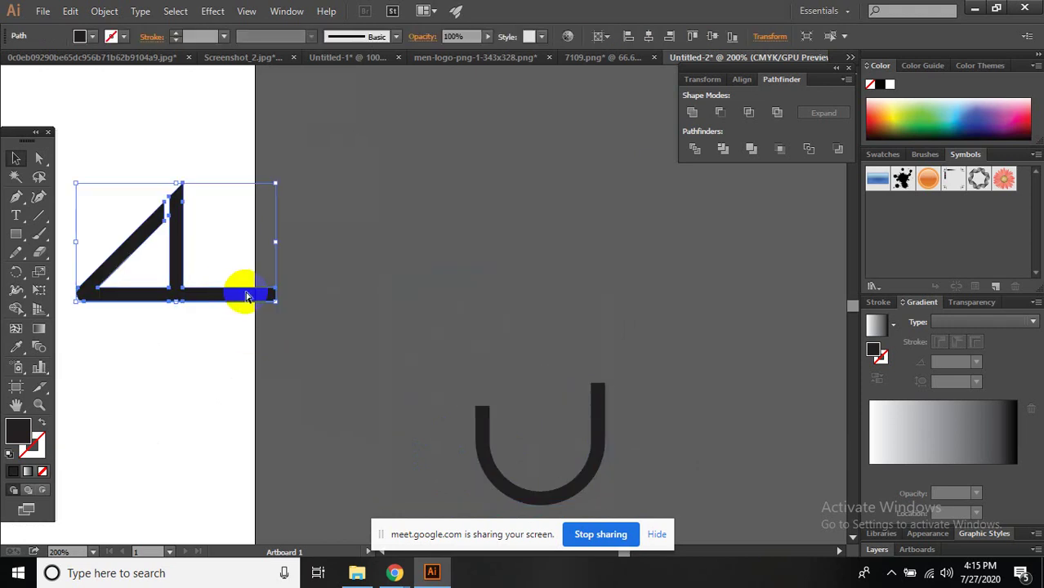
key("ctrl+z")
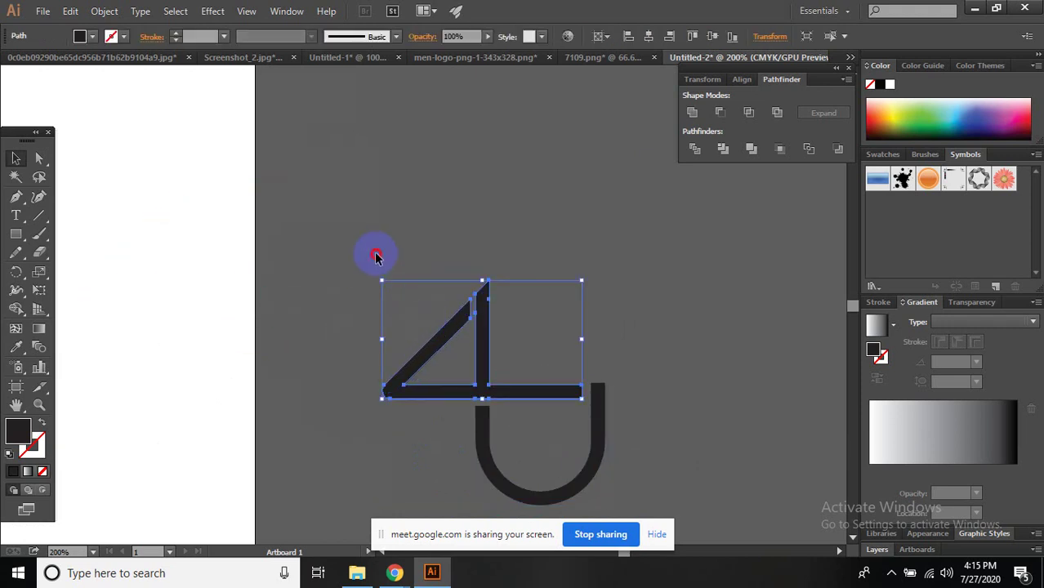
- Place the 4U group inside the pen-nib curve and scale it to about 254 × 256 pt
mouse_move(375, 256)
left_mouse_down()
mouse_move(722, 558)
mouse_move(658, 382)
left_mouse_up()
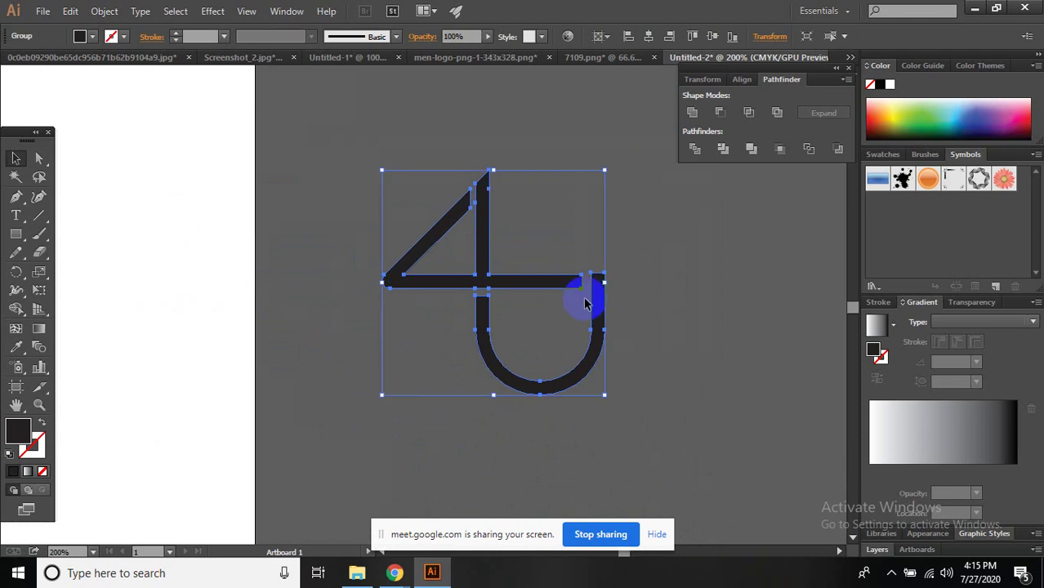
left_click_drag(497, 275, 508, 357)
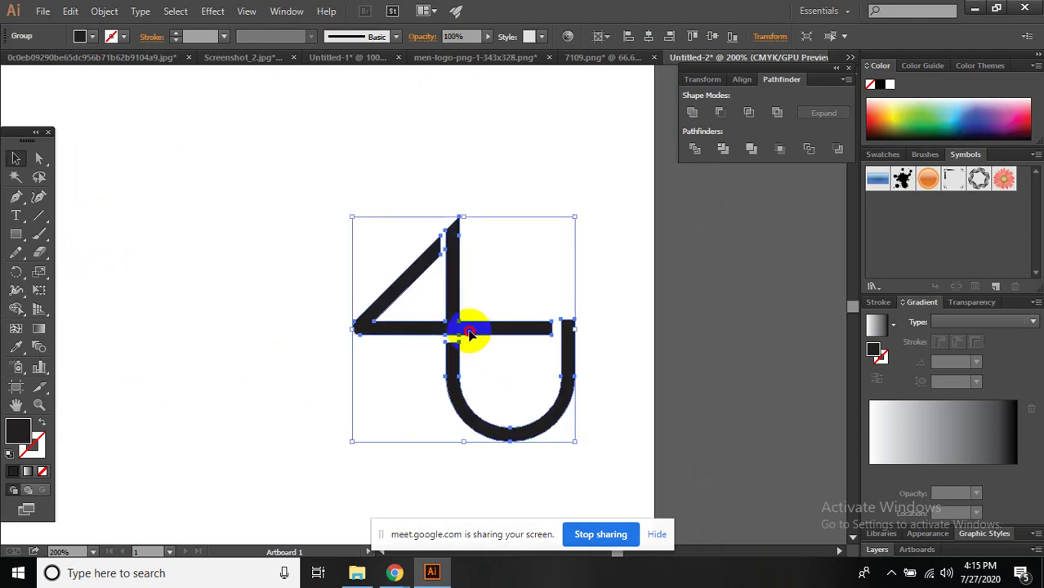
mouse_move(467, 327)
left_mouse_down()
mouse_move(245, 296)
mouse_move(727, 378)
mouse_move(557, 295)
left_mouse_up()
left_click_drag(656, 392, 716, 451)
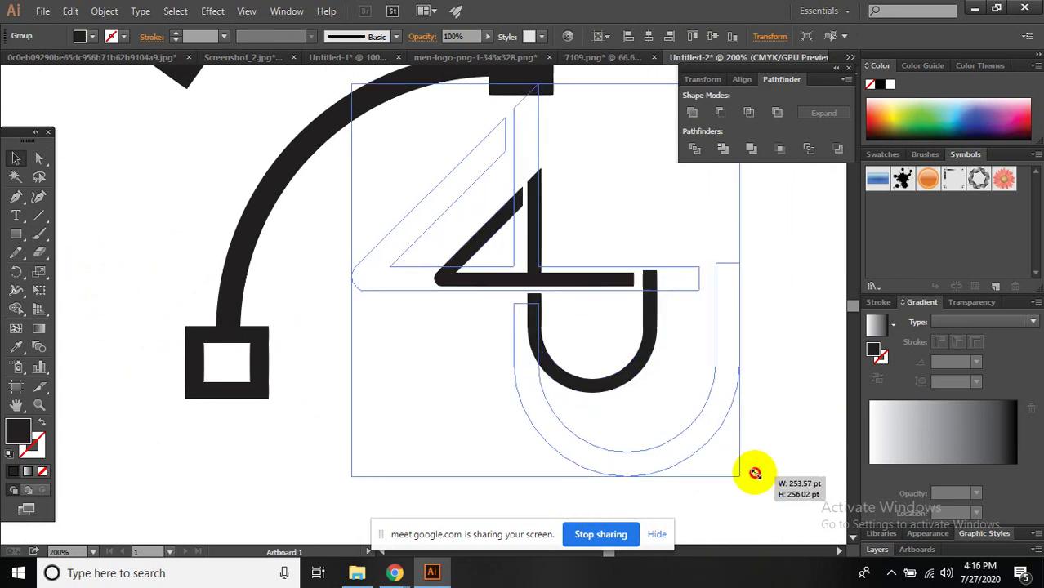
left_click_drag(531, 242, 495, 238)
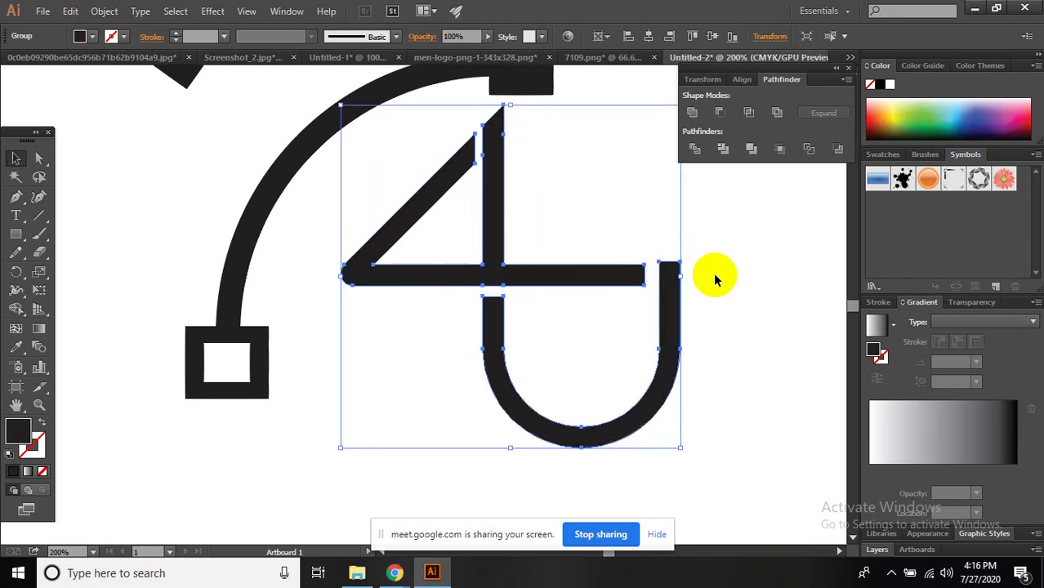
- Shrink the 4U group and move it up and left inside the pen-nib curve
scroll(722, 303, "down", 1)
scroll(654, 326, "right", 3)
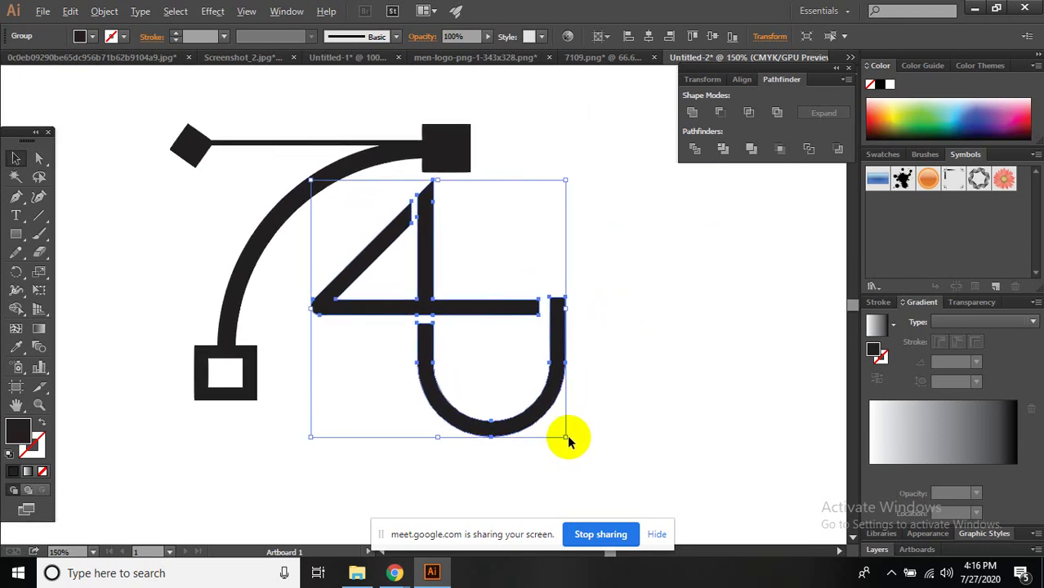
left_click_drag(562, 437, 539, 408)
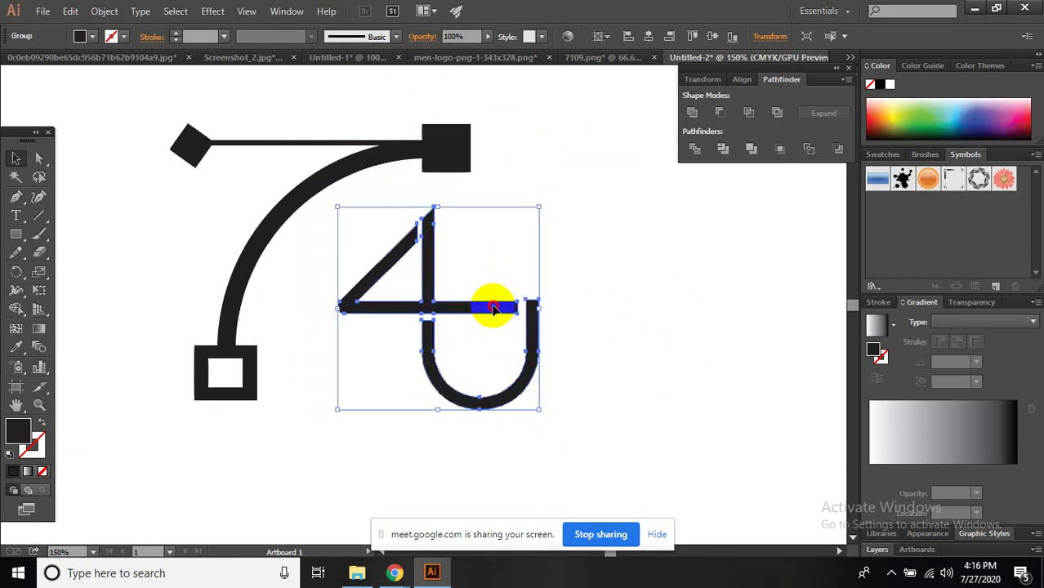
mouse_move(490, 300)
left_mouse_down()
mouse_move(476, 280)
mouse_move(466, 278)
mouse_move(465, 290)
left_mouse_up()
- Add a horizontal guide under the 4U and rest its base on it, about 185 × 187 pt
key("ctrl+r")
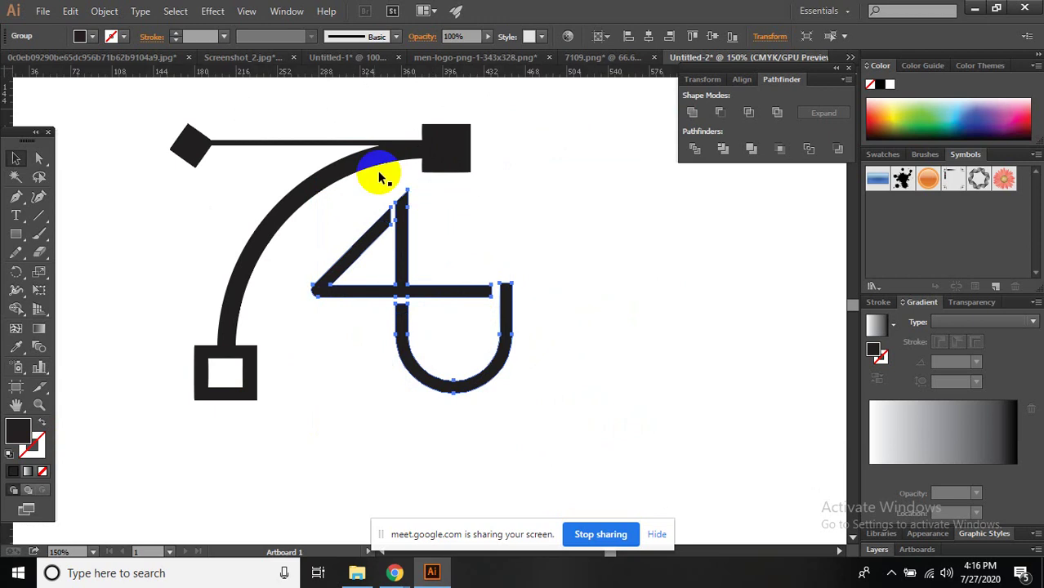
left_click_drag(362, 77, 340, 402)
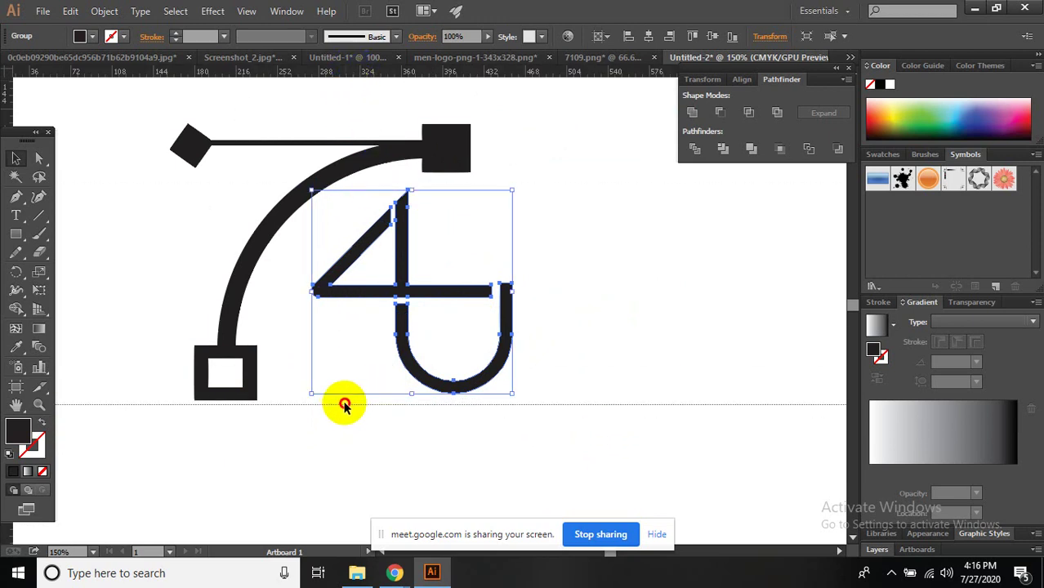
left_click_drag(477, 380, 478, 389)
left_click_drag(512, 190, 524, 196)
left_click_drag(489, 291, 489, 282)
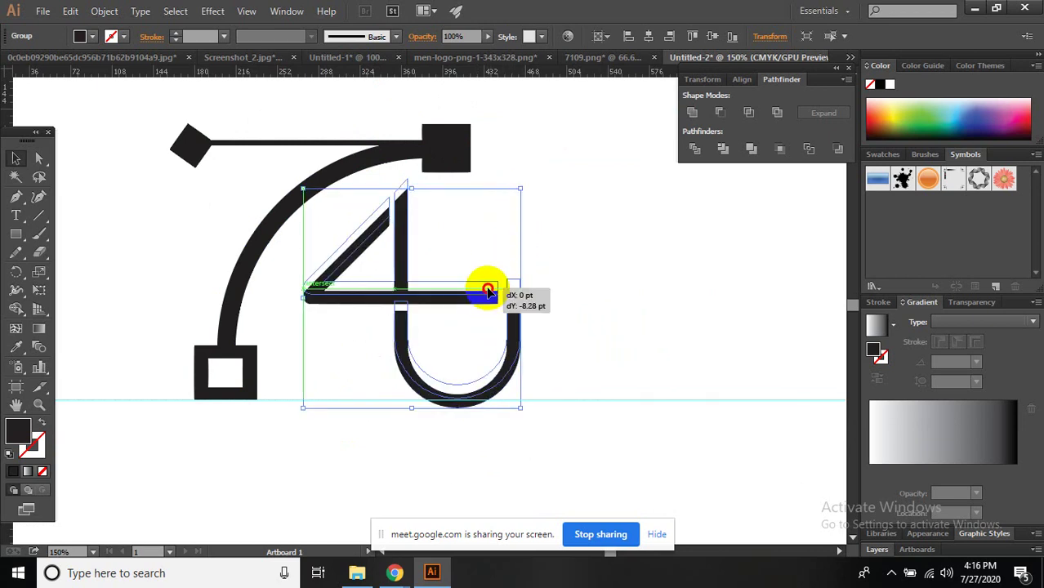
left_click(583, 324)
scroll(583, 324, "down", 3)
left_click_drag(582, 321, 473, 291)
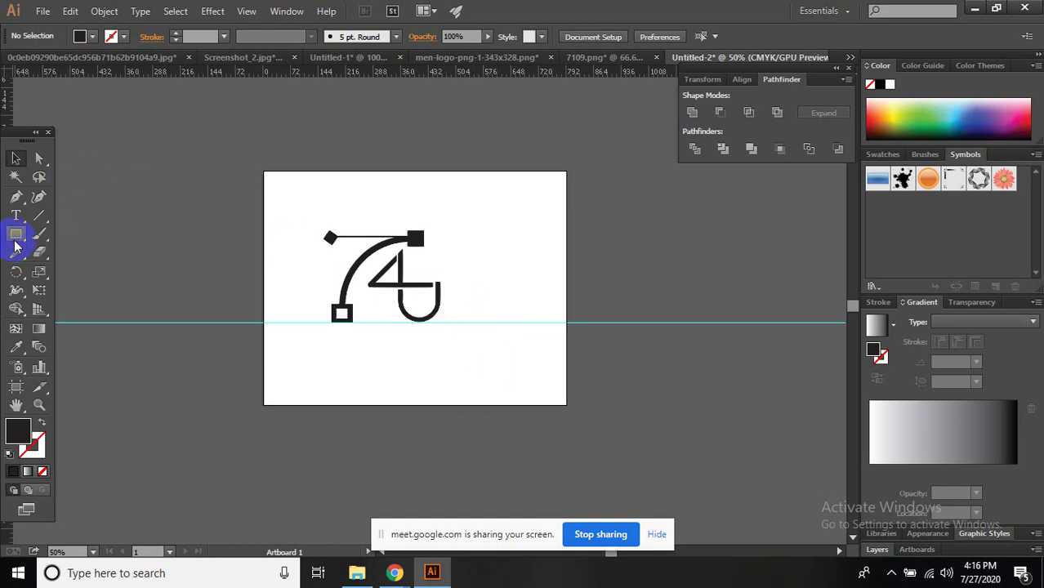
scroll(441, 273, "up", 2)
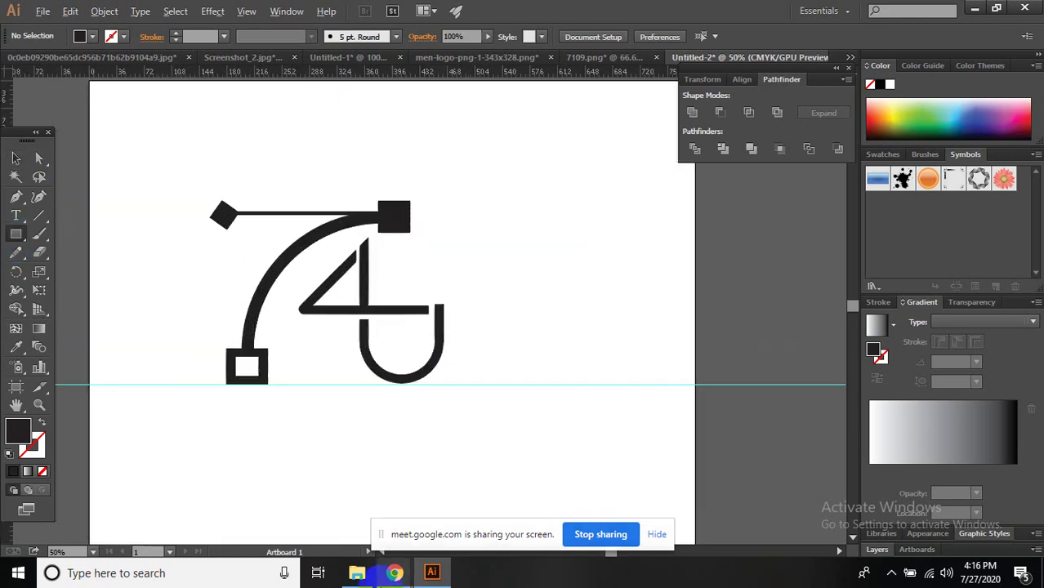
- Preview the colourful digital-marketing logo from the 27-7-2020 folder
left_click(356, 572)
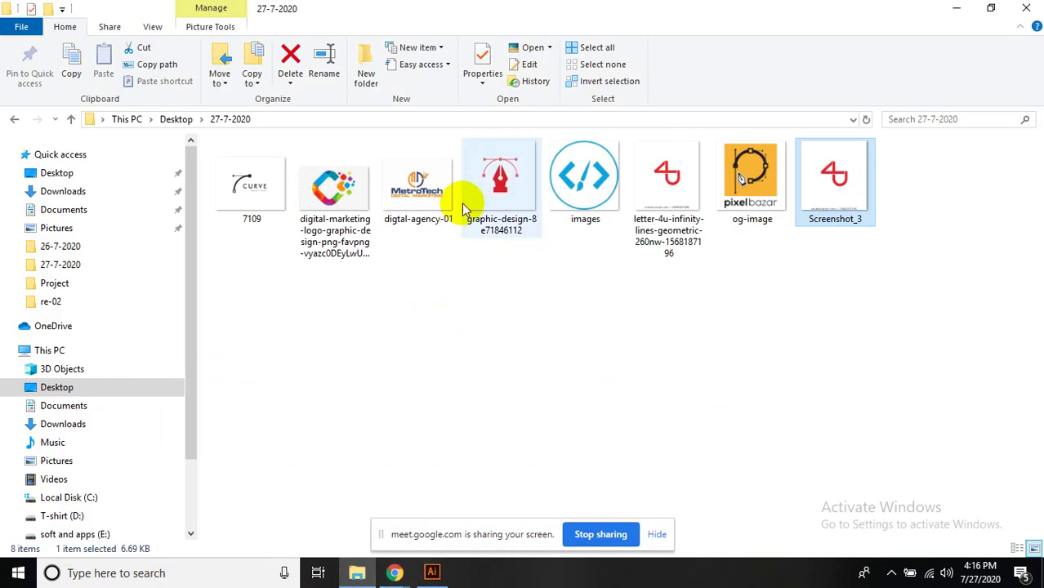
left_click(337, 175)
double_click(339, 174)
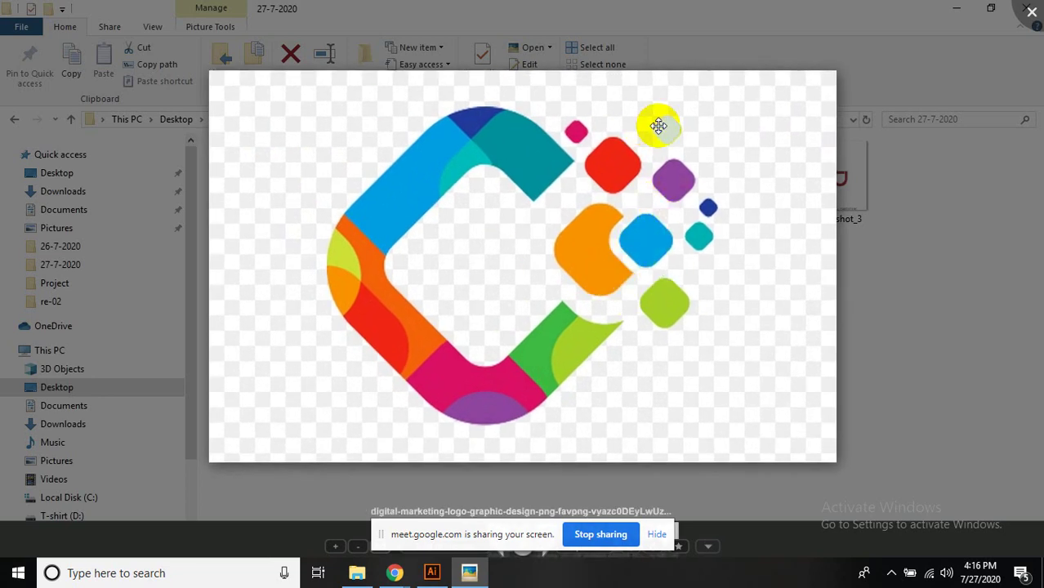
left_click(1032, 15)
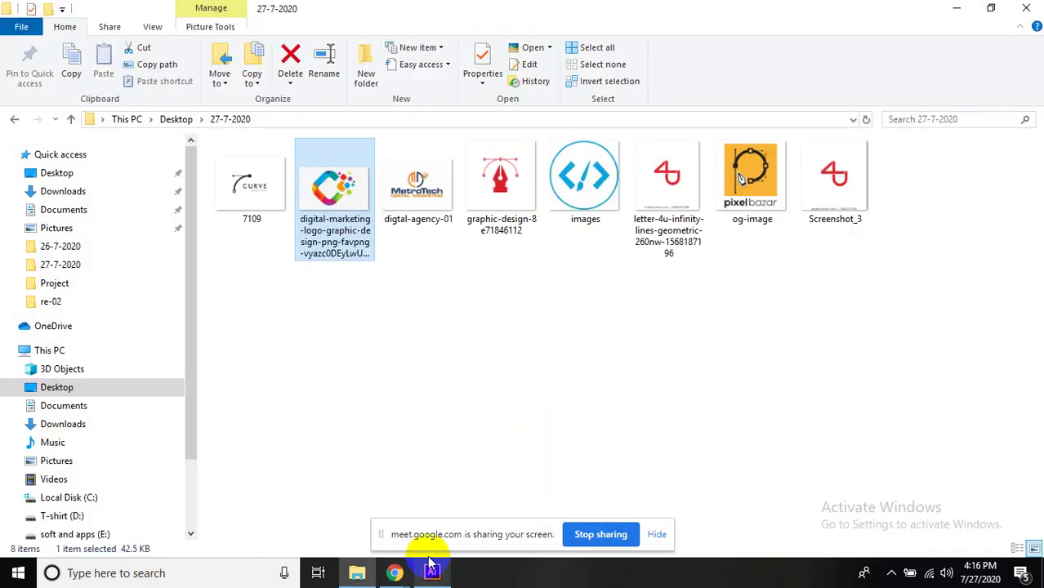
- Preview the MetroTech digtal-agency-01 logo image, then close it
left_click(415, 182)
double_click(415, 181)
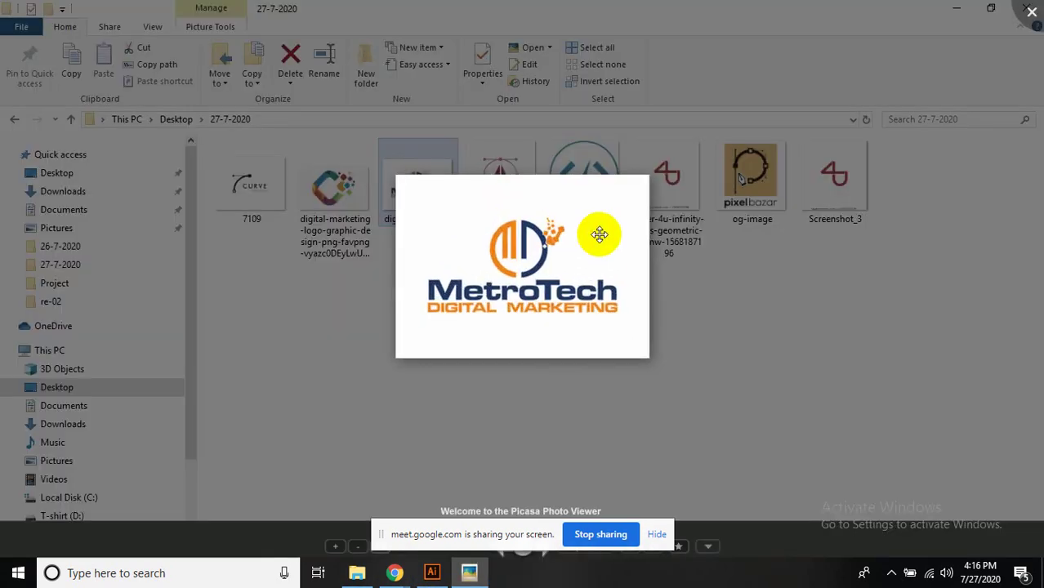
scroll(592, 220, "up", 1)
scroll(571, 229, "up", 3)
scroll(556, 213, "up", 1)
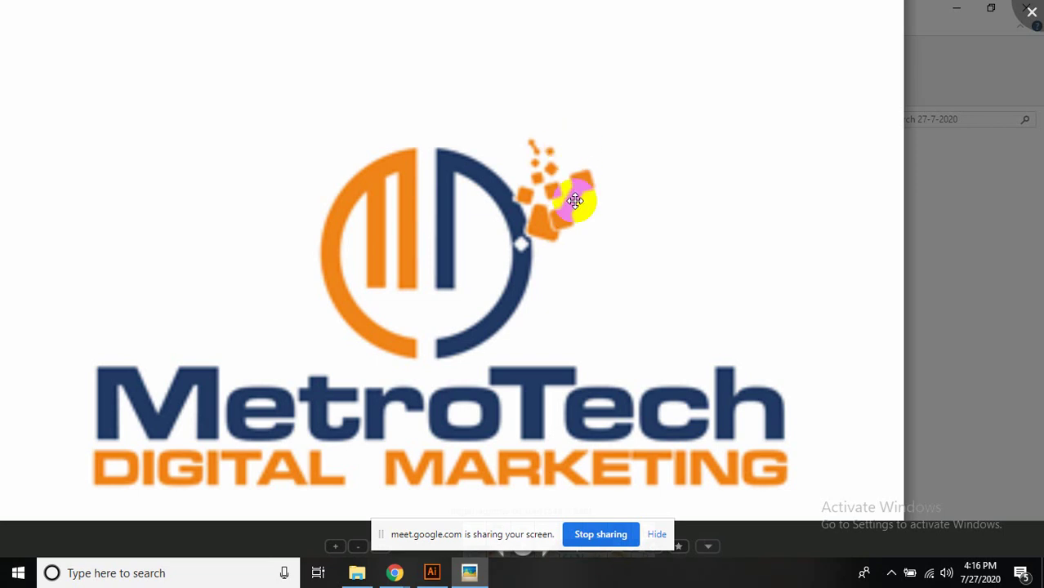
left_click(1032, 11)
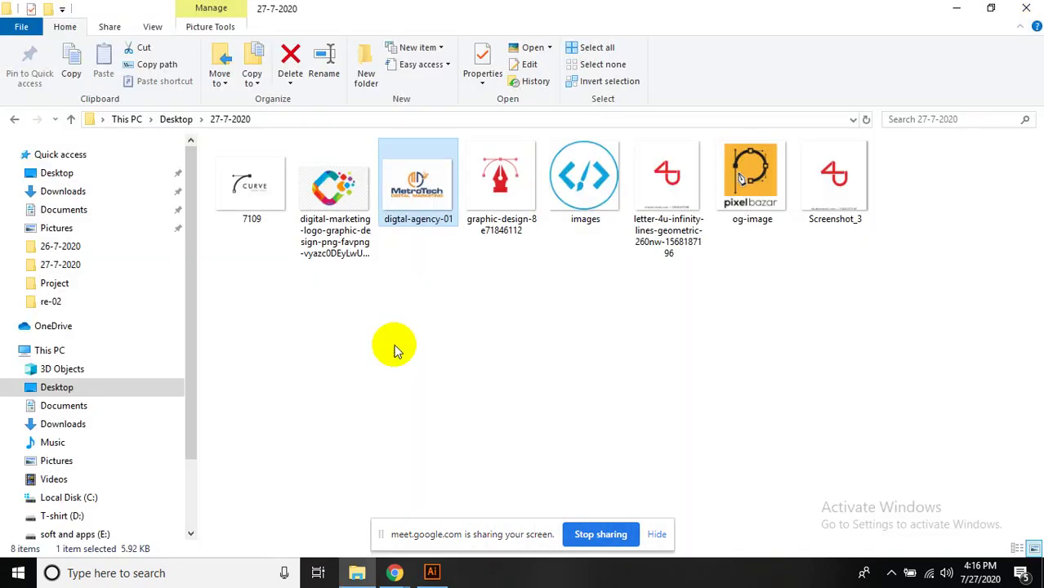
- Draw a small black square beside the 4U mark and round its corners
left_click(432, 574)
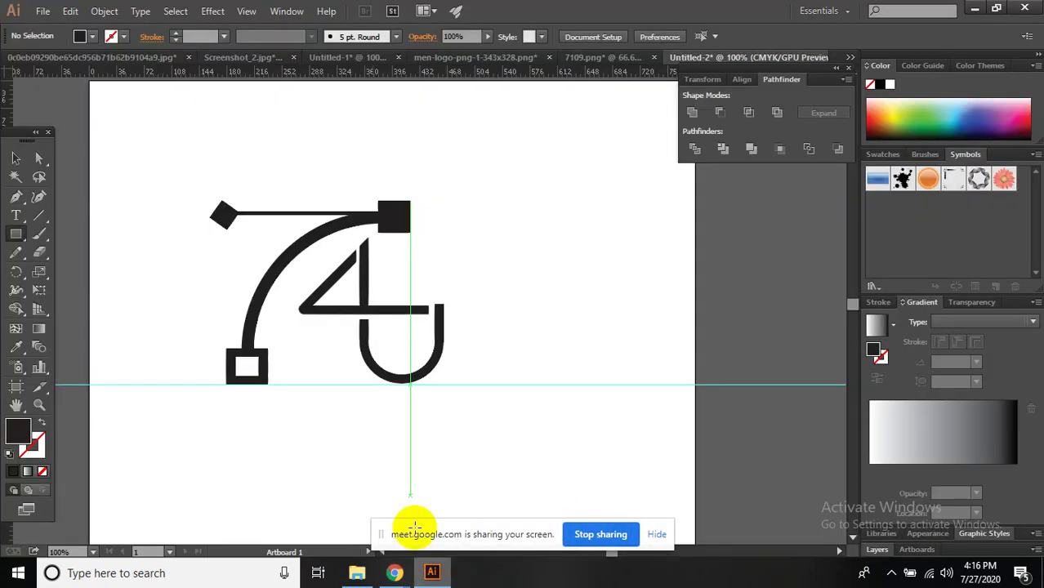
left_click_drag(455, 237, 505, 278)
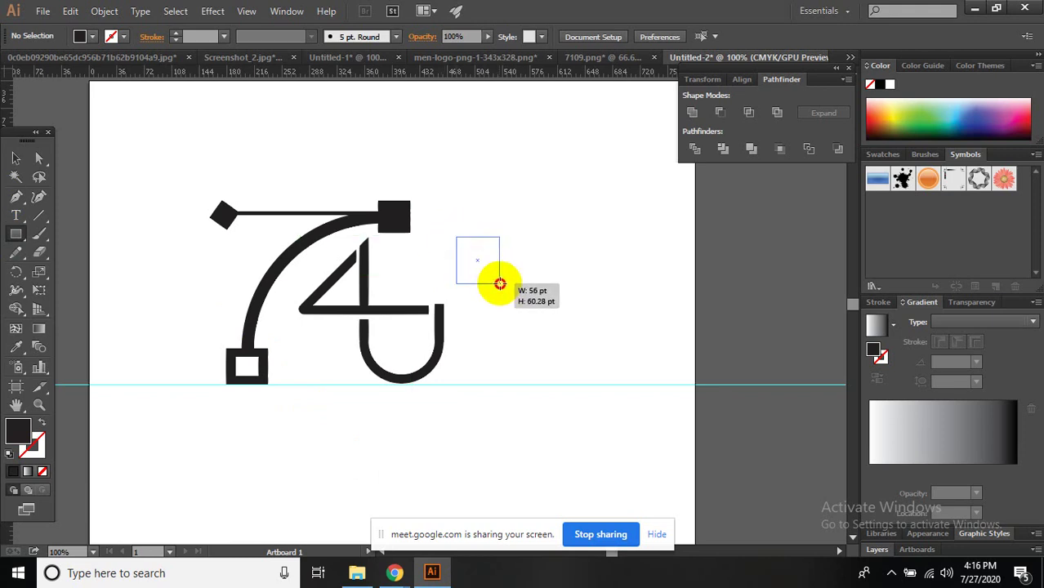
left_click_drag(502, 284, 503, 284)
left_click(39, 158)
left_click(481, 257)
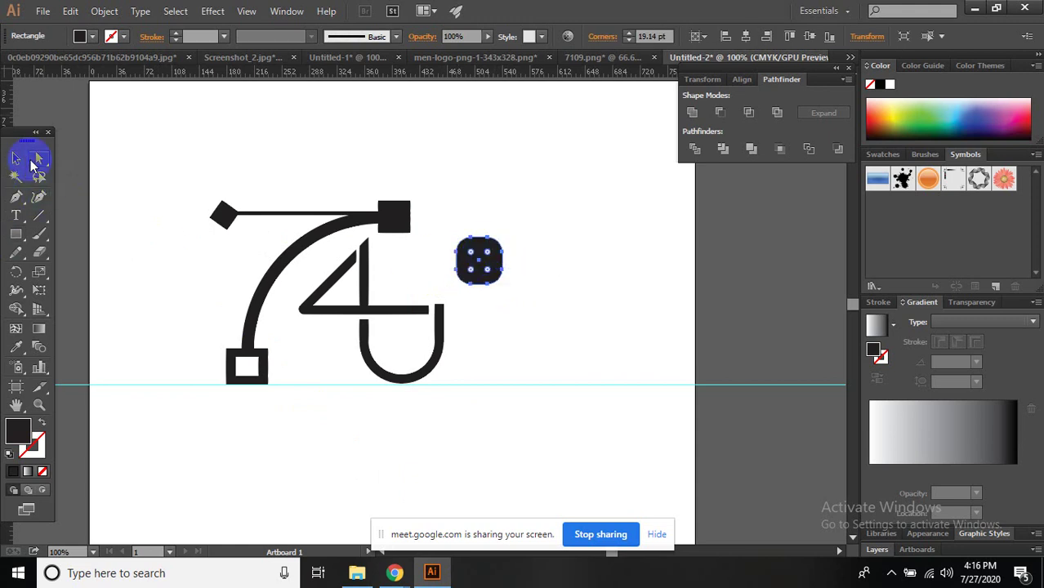
left_click(15, 158)
left_click(507, 233)
- Duplicate the rounded square below the original and adjust its position and corner roundness
scroll(507, 249, "up", 2)
mouse_move(472, 261)
left_mouse_down()
mouse_move(237, 261)
mouse_move(336, 280)
mouse_move(456, 178)
mouse_move(459, 158)
left_mouse_up()
scroll(459, 276, "up", 3)
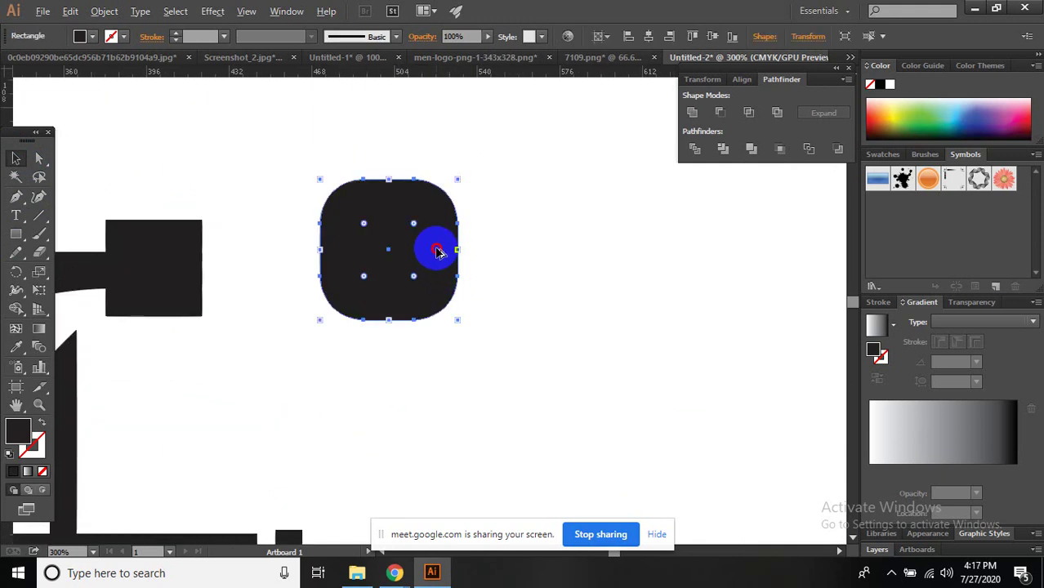
left_click_drag(437, 251, 345, 433)
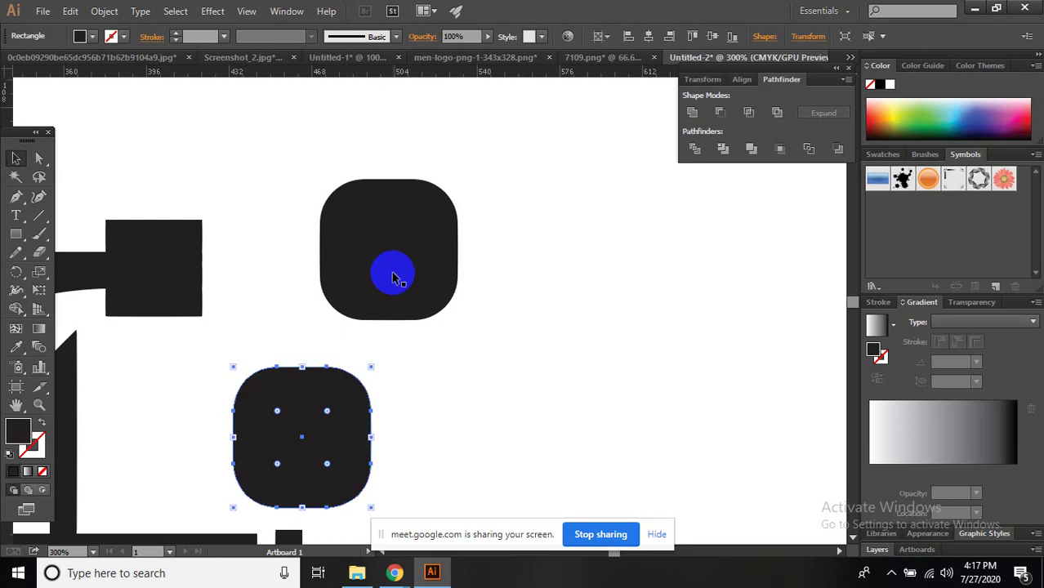
left_click_drag(393, 277, 342, 295)
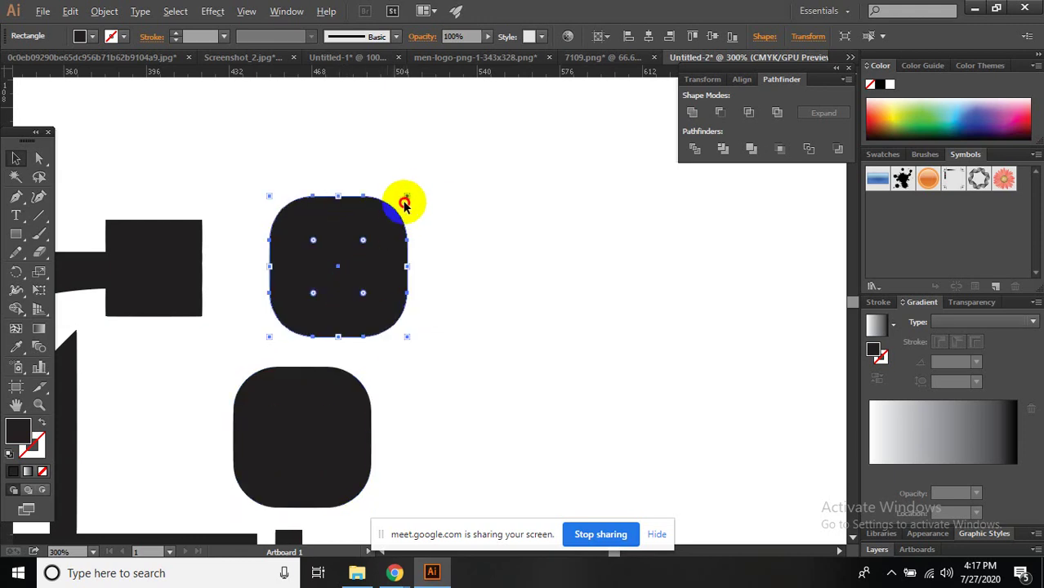
left_click_drag(405, 204, 384, 249)
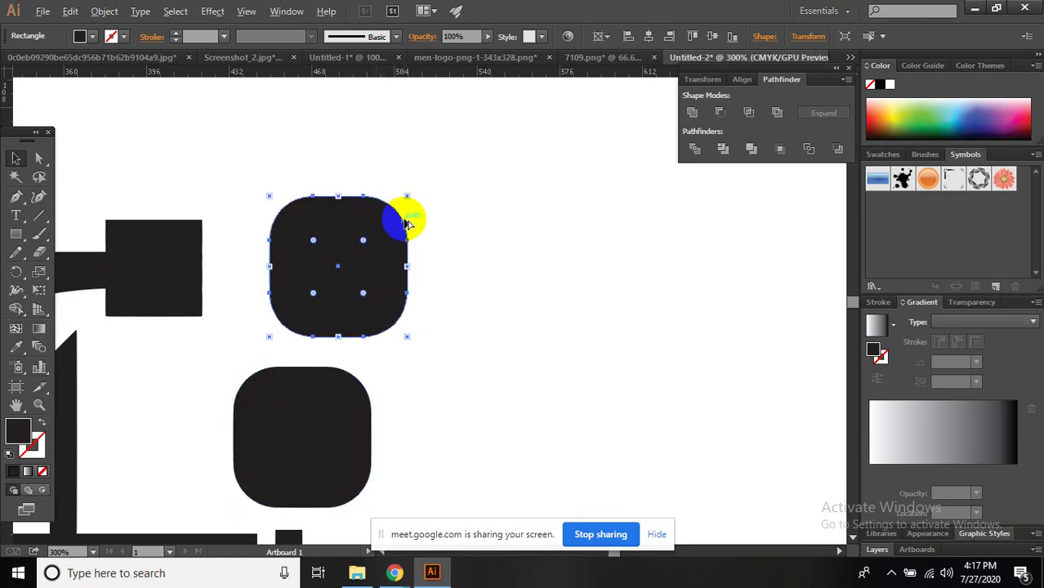
mouse_move(407, 198)
left_mouse_down()
mouse_move(374, 272)
mouse_move(496, 369)
left_mouse_up()
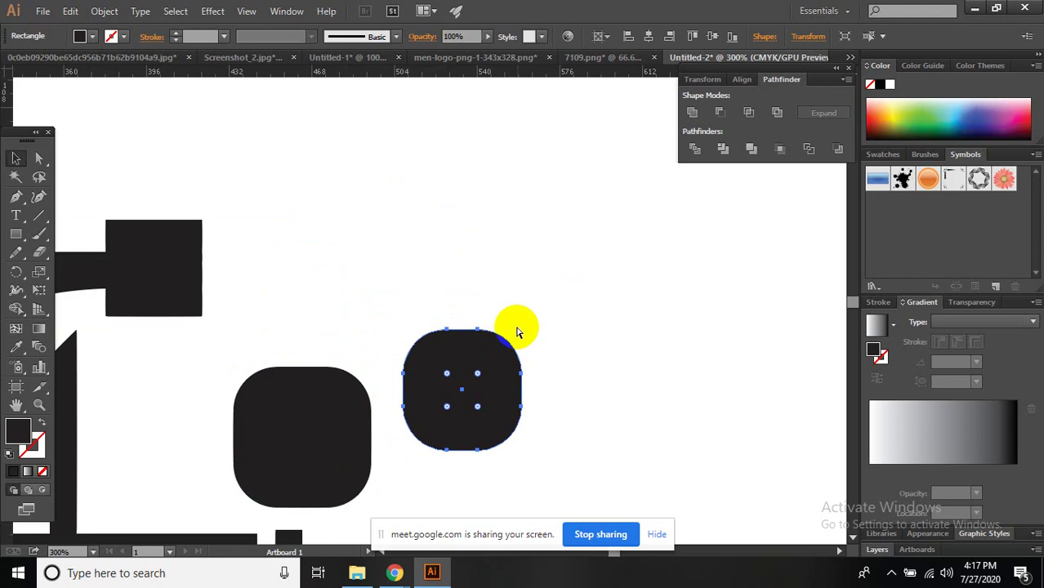
key("ctrl+z")
mouse_move(366, 260)
left_mouse_down()
mouse_move(502, 362)
mouse_move(523, 348)
left_mouse_up()
key("ctrl+z")
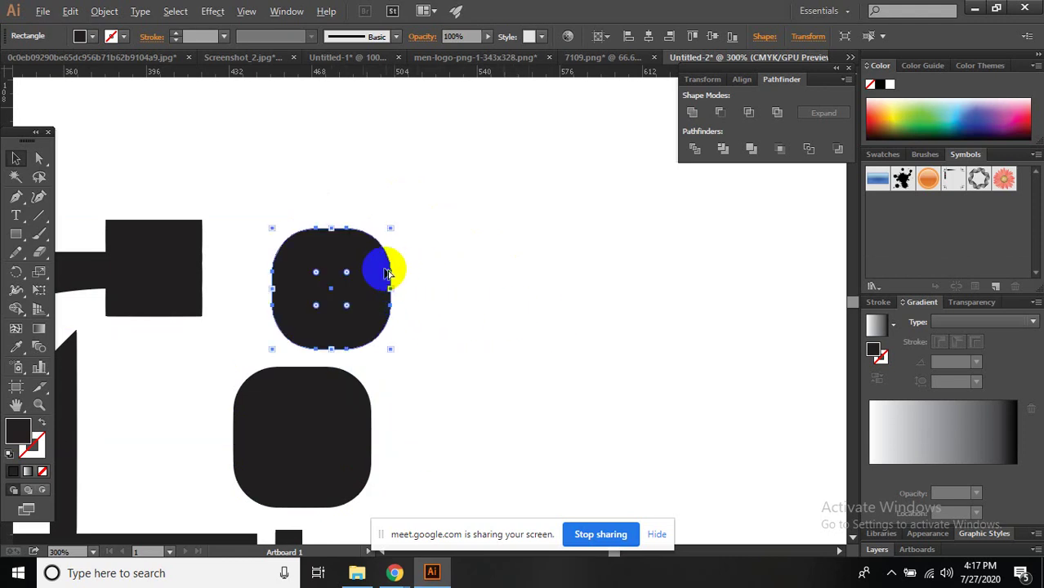
- Add smaller rounded-square copies up and right, overlap one onto the large square, and select both
left_click_drag(369, 276, 547, 377)
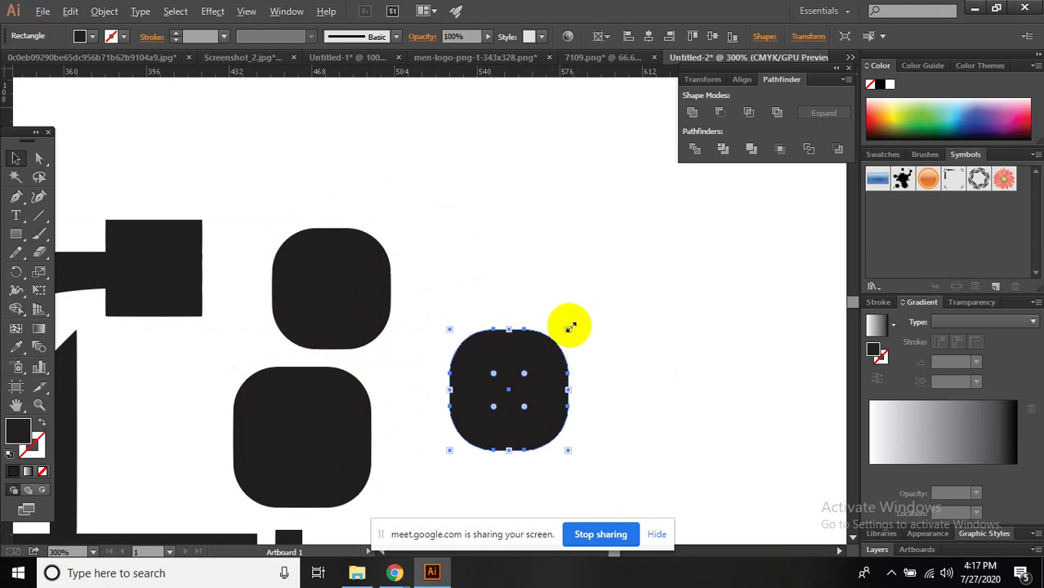
mouse_move(570, 327)
left_mouse_down()
mouse_move(539, 376)
mouse_move(539, 359)
mouse_move(515, 389)
left_mouse_up()
mouse_move(545, 351)
left_mouse_down()
mouse_move(582, 195)
mouse_move(547, 203)
mouse_move(496, 258)
mouse_move(600, 328)
mouse_move(585, 324)
mouse_move(594, 379)
left_mouse_up()
key("ctrl+minus")
key("ctrl+minus")
key("ctrl+minus")
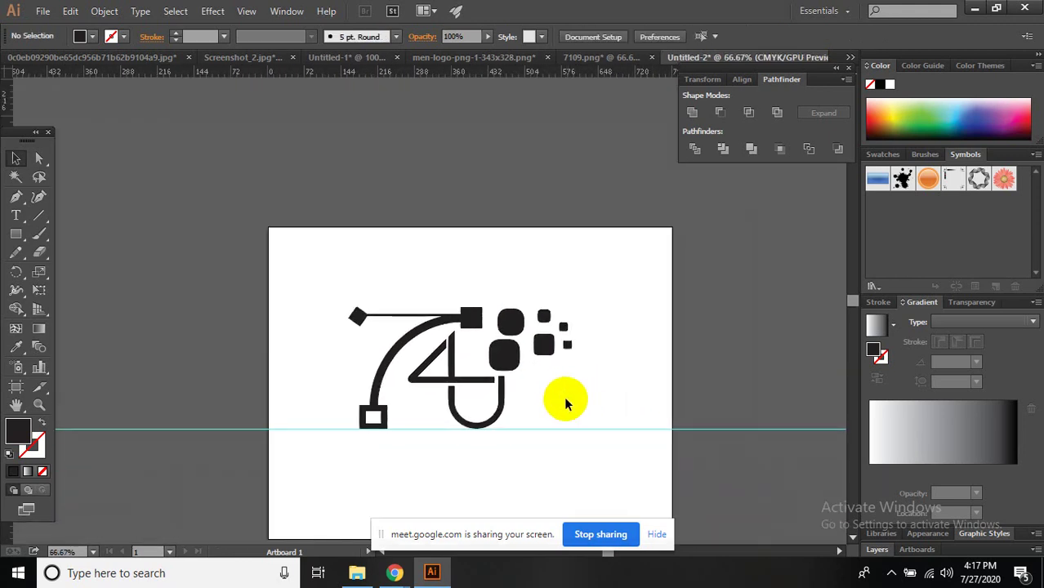
scroll(572, 408, "up", 4)
left_click_drag(542, 270, 434, 296)
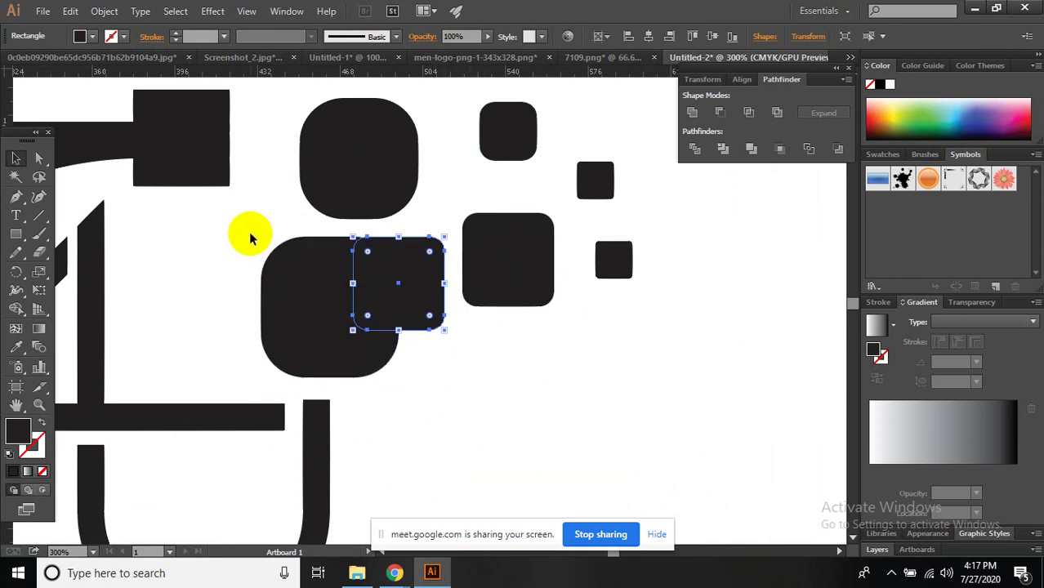
left_click_drag(249, 232, 441, 351)
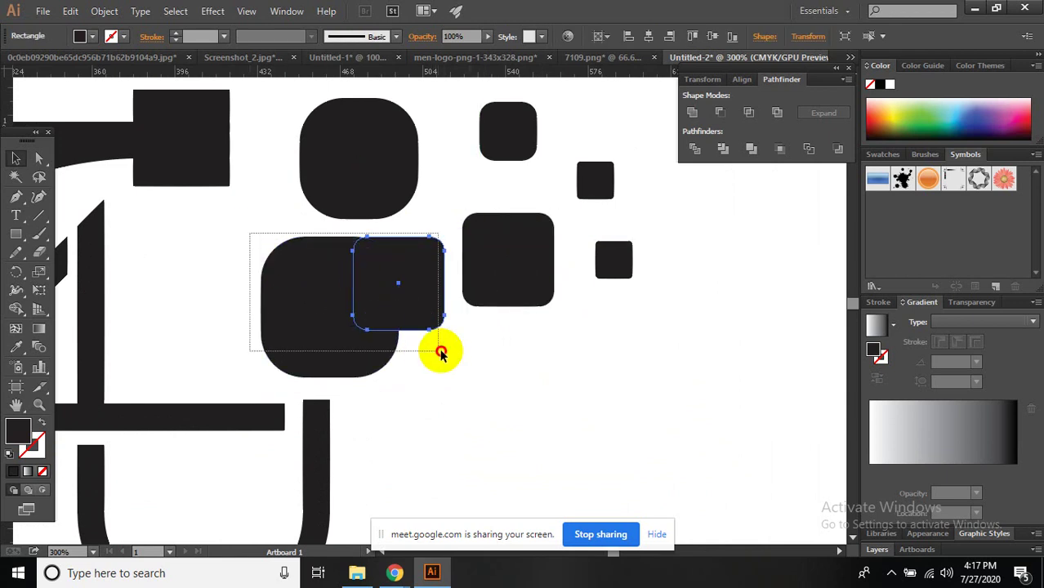
- Divide the overlapping squares and shift the cut piece right, leaving a thin white gap
left_click(702, 154)
left_click(428, 309)
left_click(392, 286)
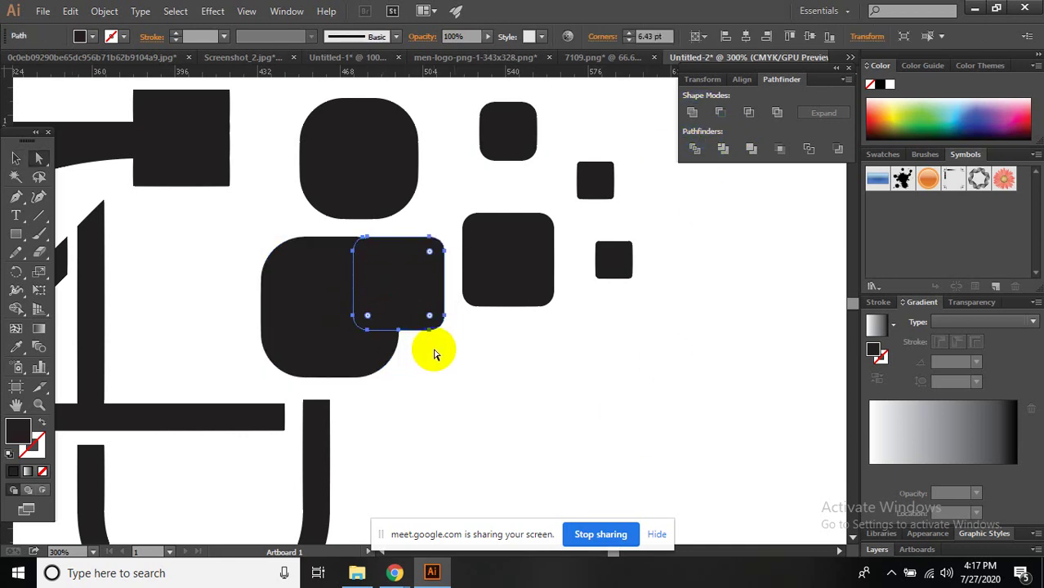
mouse_move(420, 295)
left_mouse_down()
mouse_move(432, 298)
mouse_move(431, 284)
left_mouse_up()
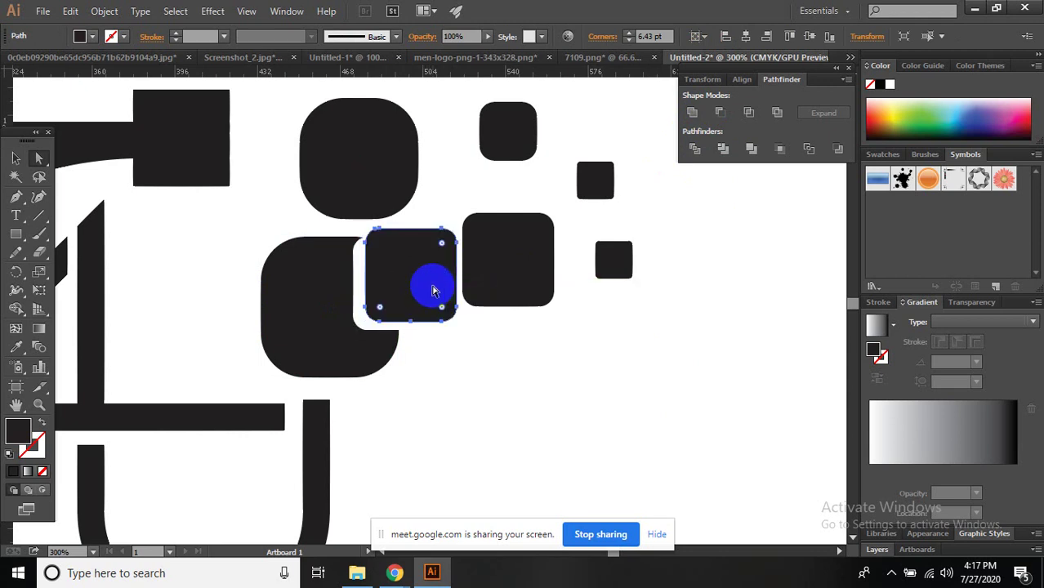
left_click_drag(494, 268, 504, 262)
left_click(521, 351)
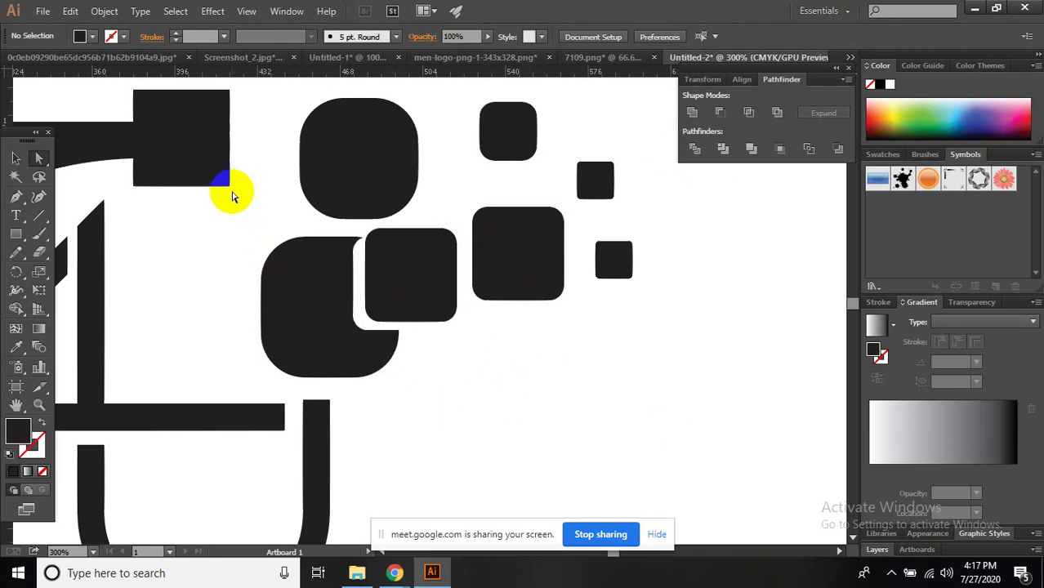
scroll(237, 200, "down", 1, "alt")
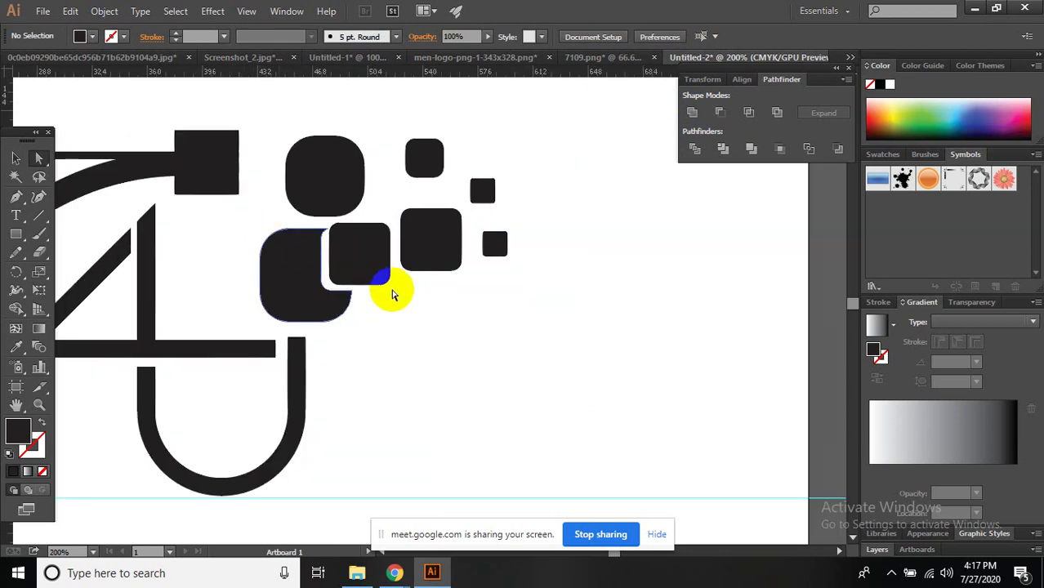
scroll(441, 245, "down", 1)
scroll(489, 200, "down", 1)
scroll(490, 200, "down", 1, "alt")
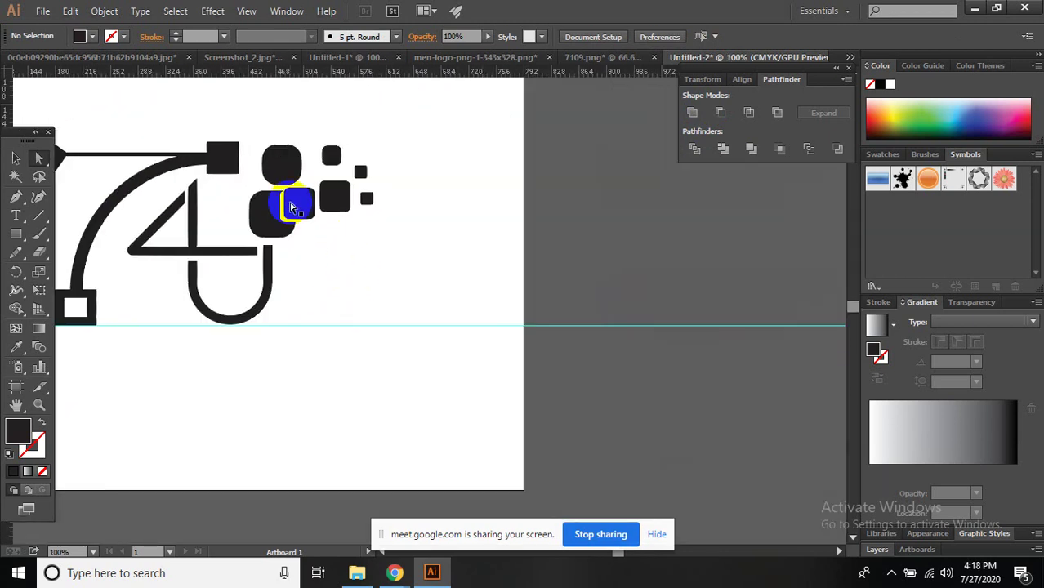
- Draw a large black square beside the artboard with an overlapping green rectangle
left_click(332, 199)
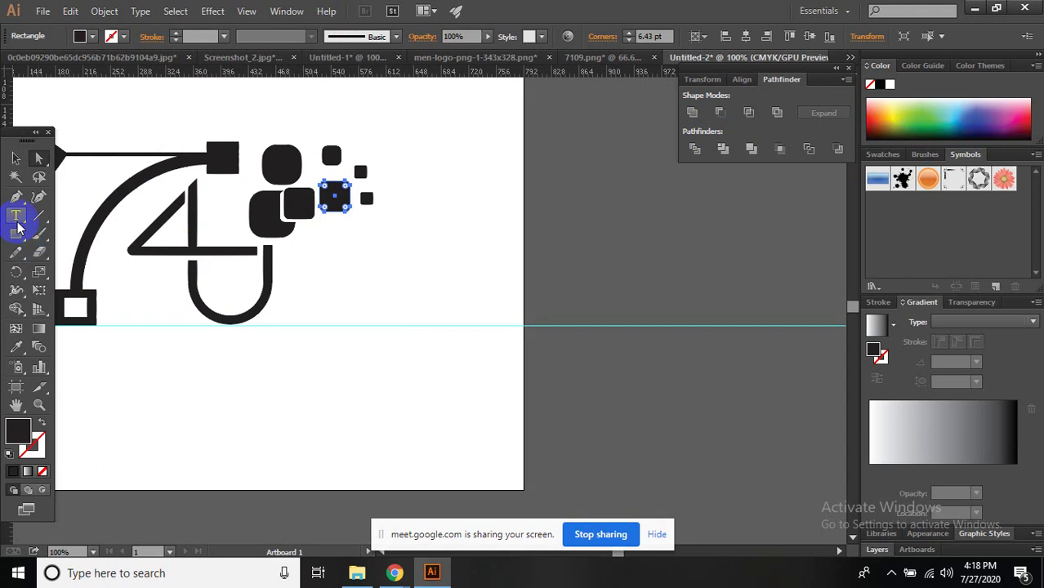
left_click_drag(507, 166, 655, 311)
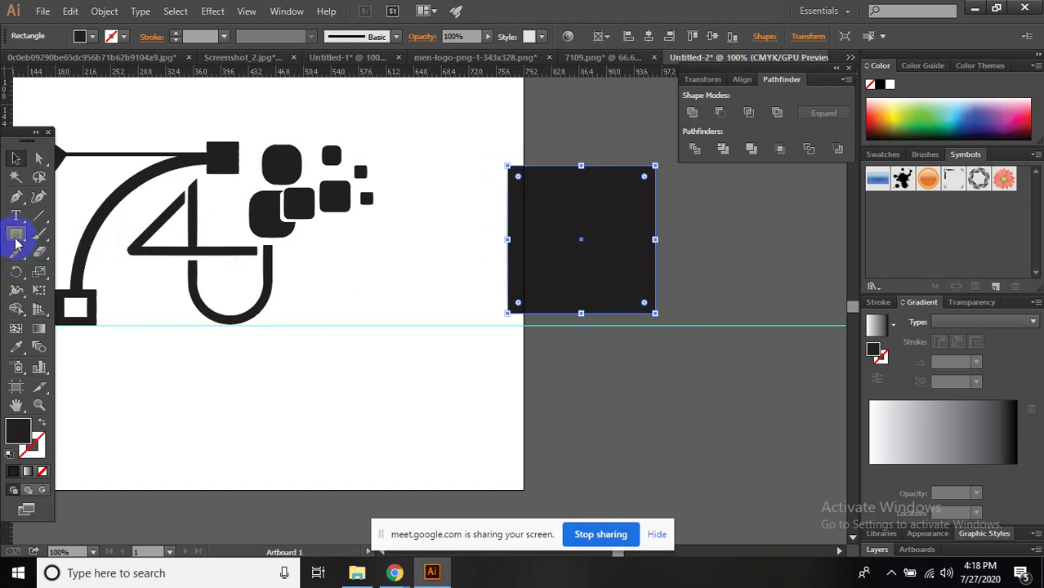
mouse_move(578, 203)
left_mouse_down()
mouse_move(648, 272)
mouse_move(713, 307)
left_mouse_up()
left_click(893, 137)
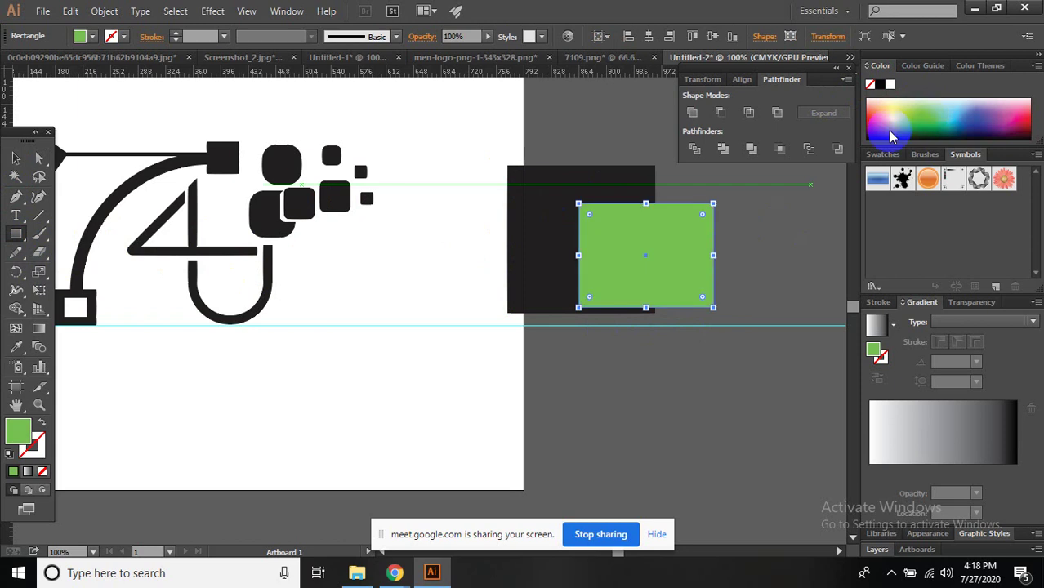
left_click(44, 135)
left_click(535, 143)
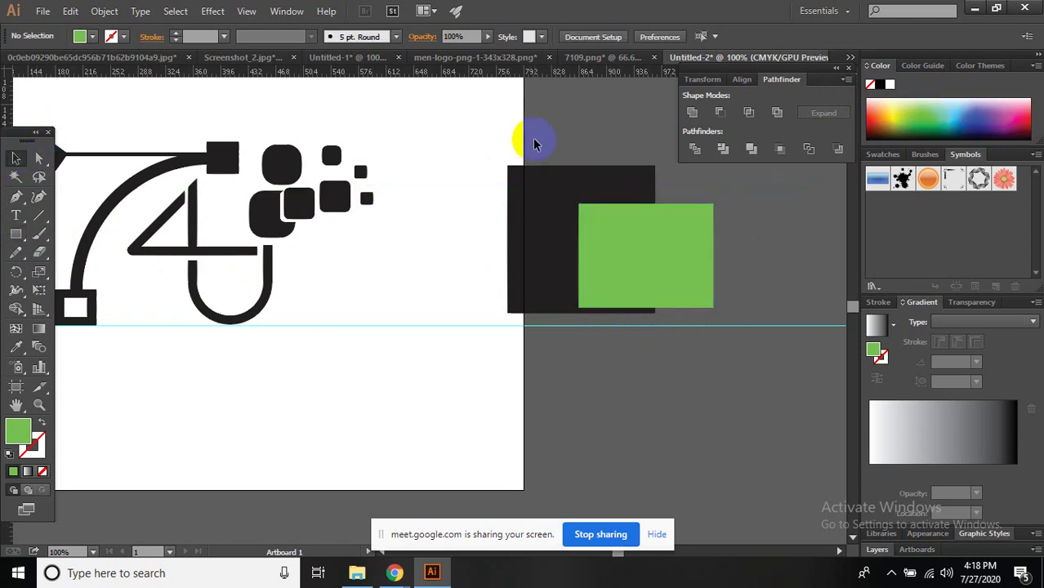
mouse_move(633, 263)
left_mouse_down()
mouse_move(664, 413)
mouse_move(615, 233)
left_mouse_up()
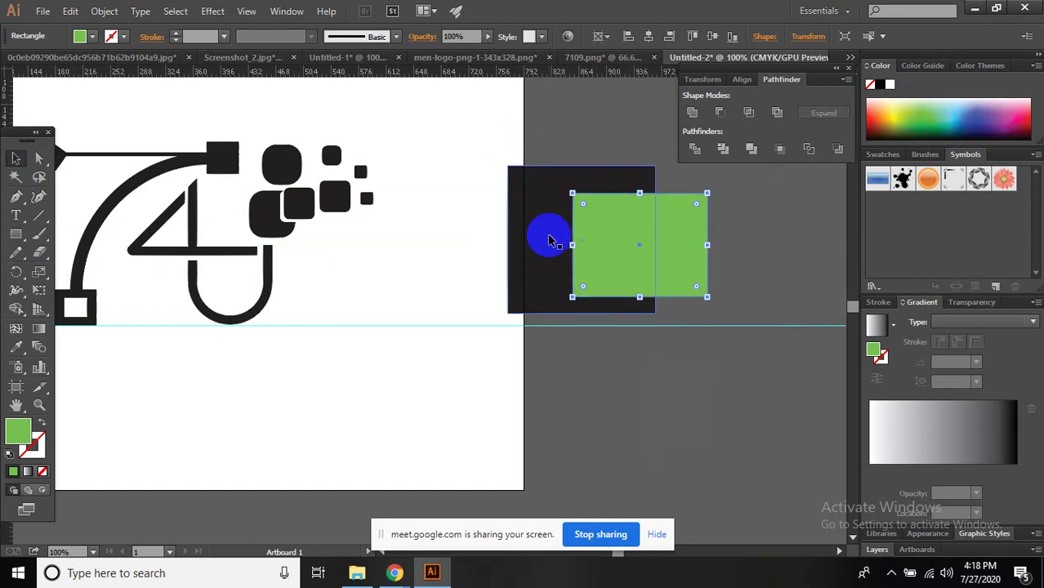
- Bring the black square to the front, divide both shapes, and move the pieces
left_click(548, 241)
right_click(550, 236)
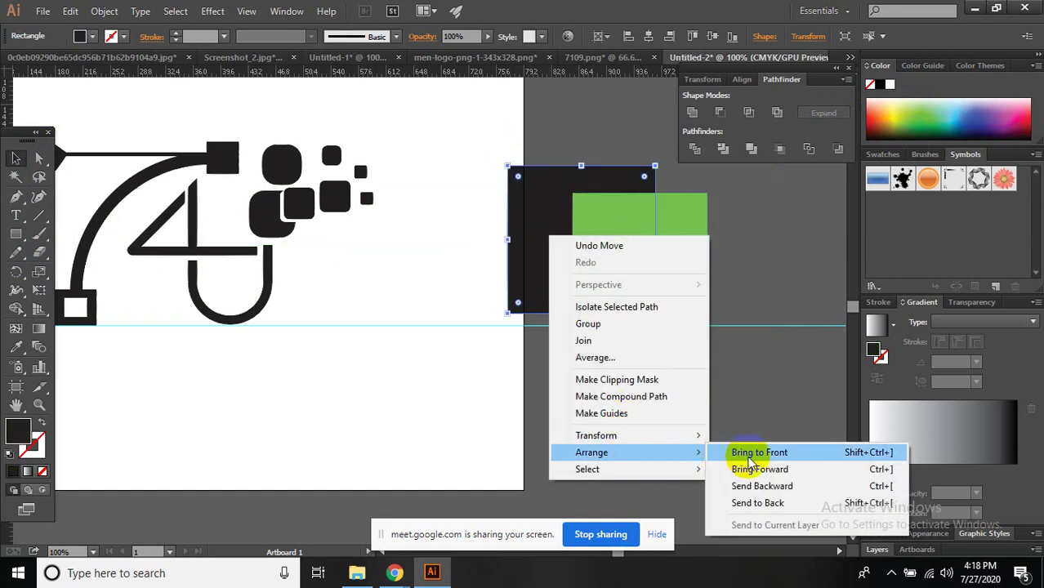
left_click(750, 458)
left_click_drag(745, 454, 492, 156)
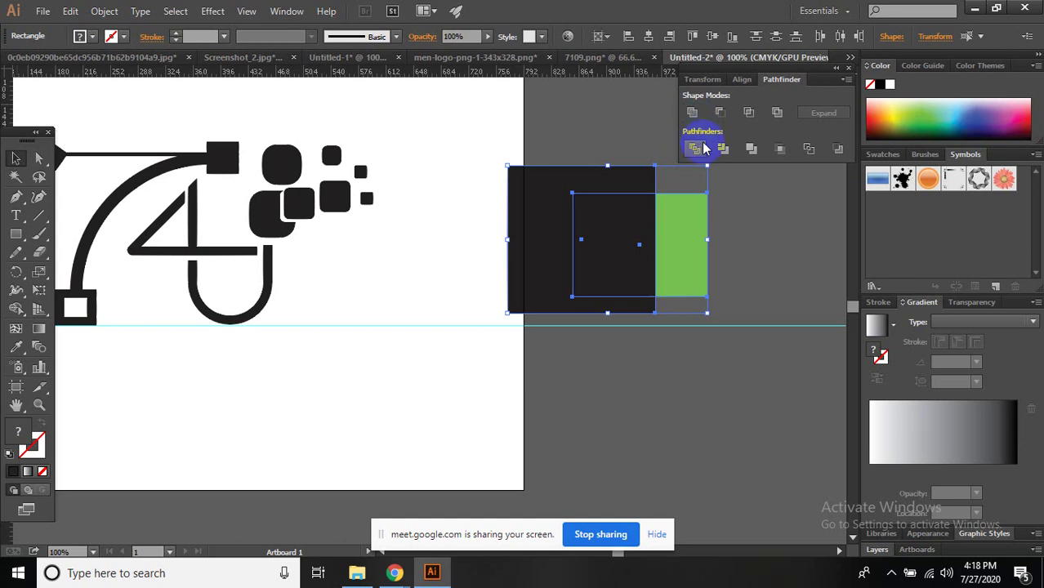
left_click(704, 145)
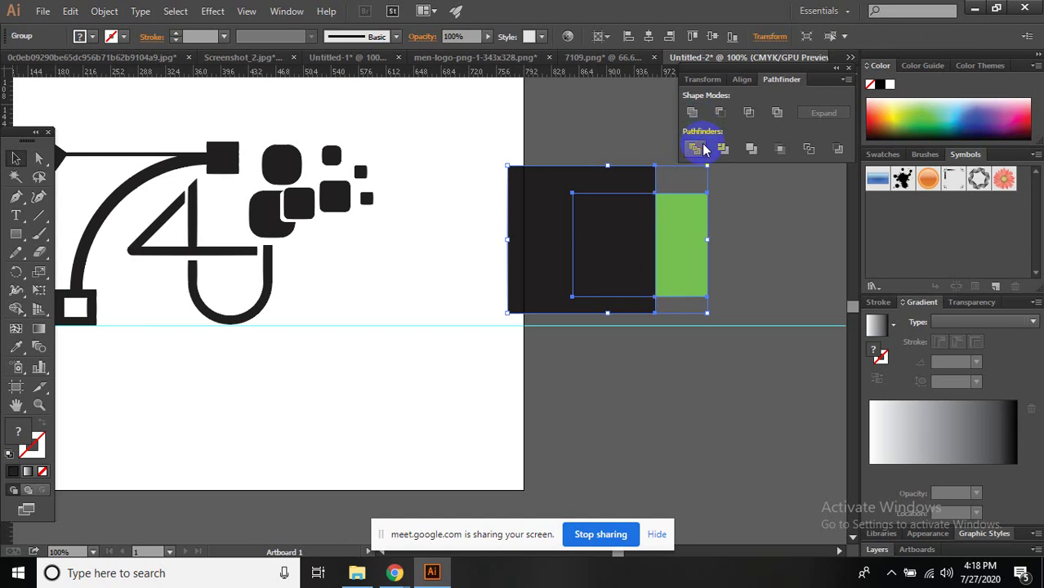
left_click(727, 278)
left_click_drag(682, 263, 740, 291)
left_click_drag(615, 278, 487, 265)
left_click(653, 290)
left_click_drag(584, 260, 657, 283)
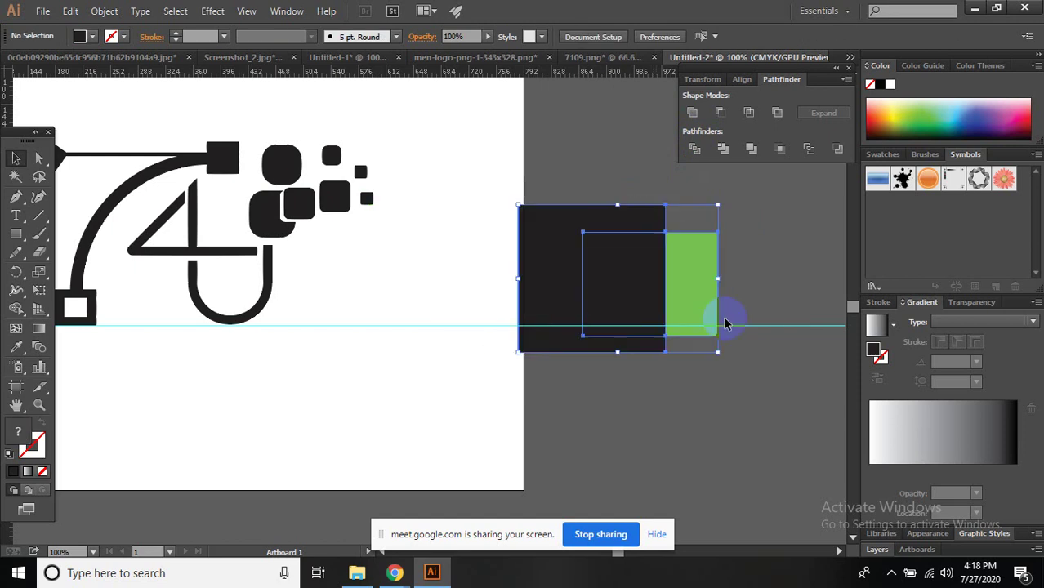
- Try pulling the green piece away, undo it, and bring the green rectangle back to front
key("a")
left_click_drag(722, 319, 765, 343)
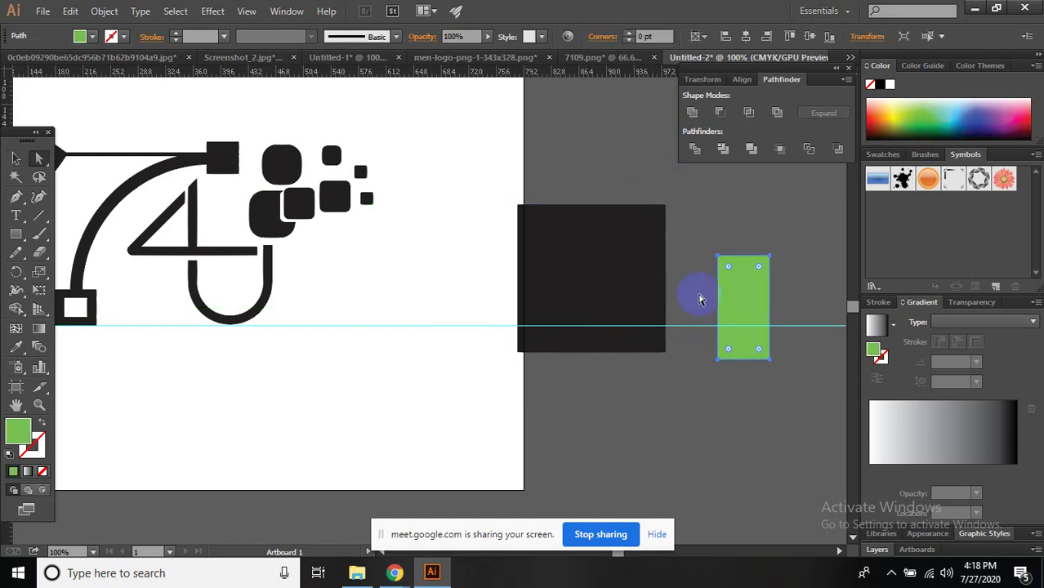
left_click(629, 294)
key("ctrl+z")
key("ctrl+z")
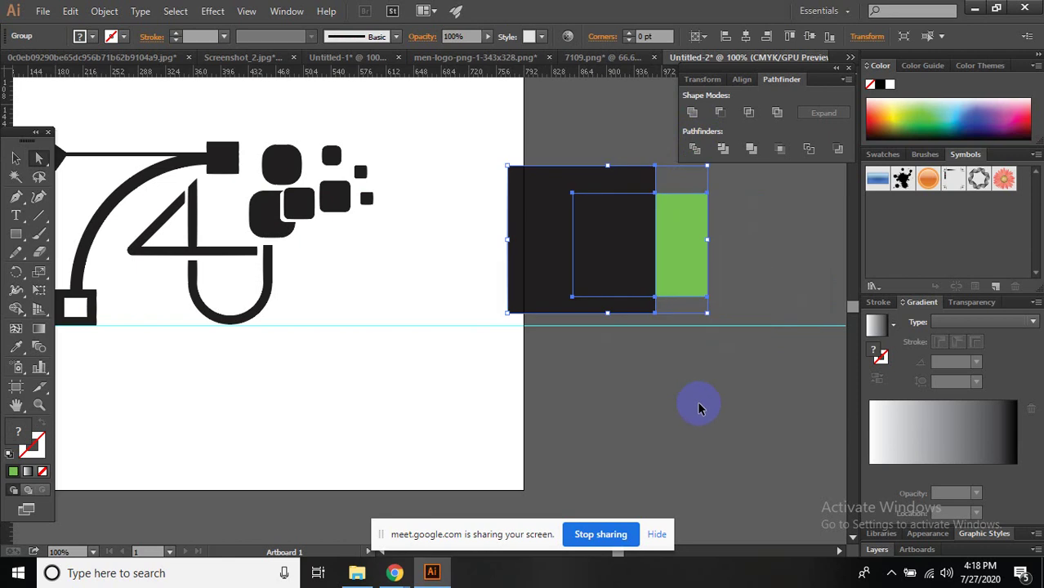
left_click(738, 414)
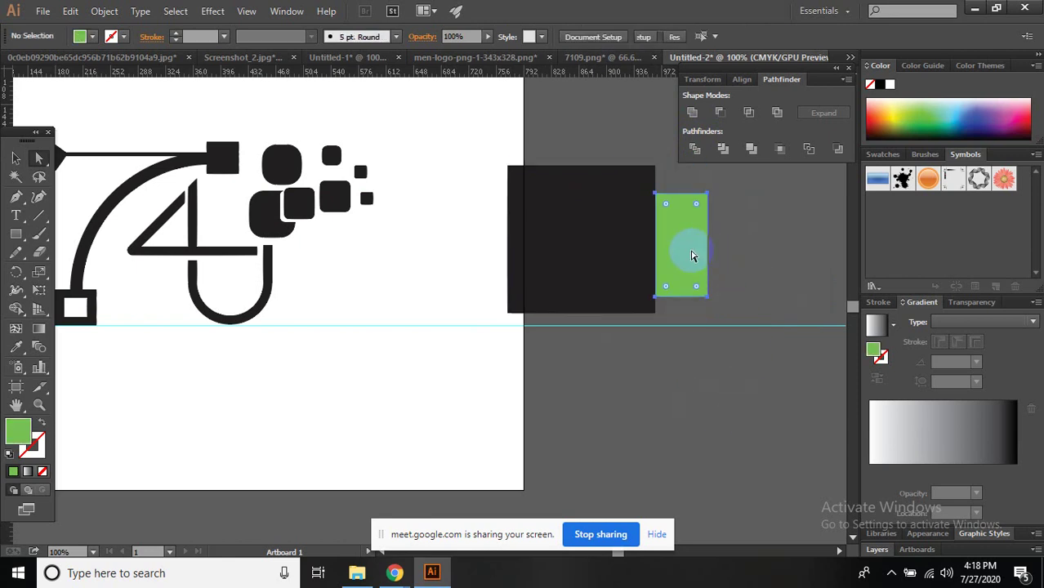
left_click(585, 167)
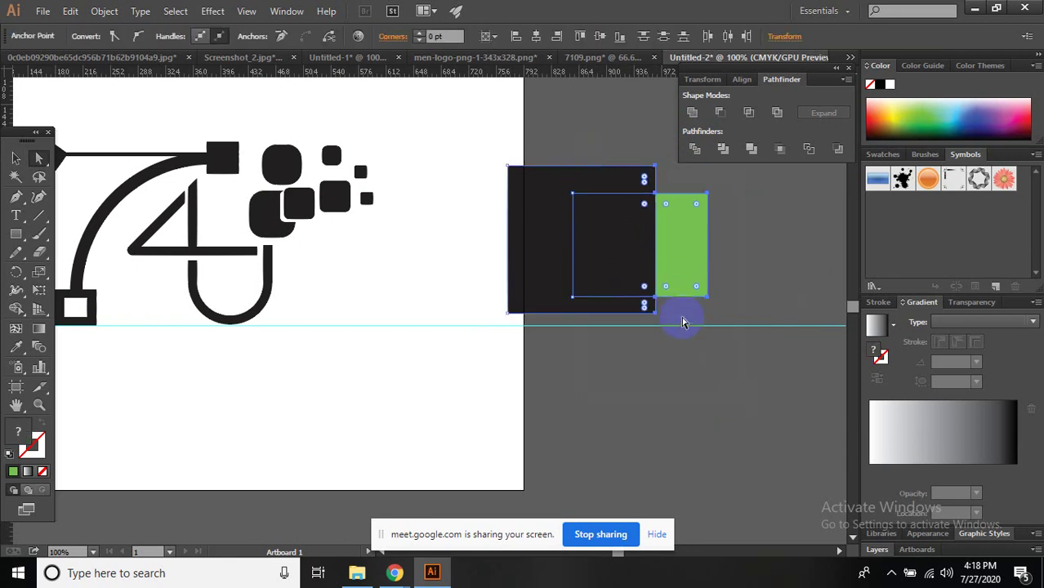
key("v")
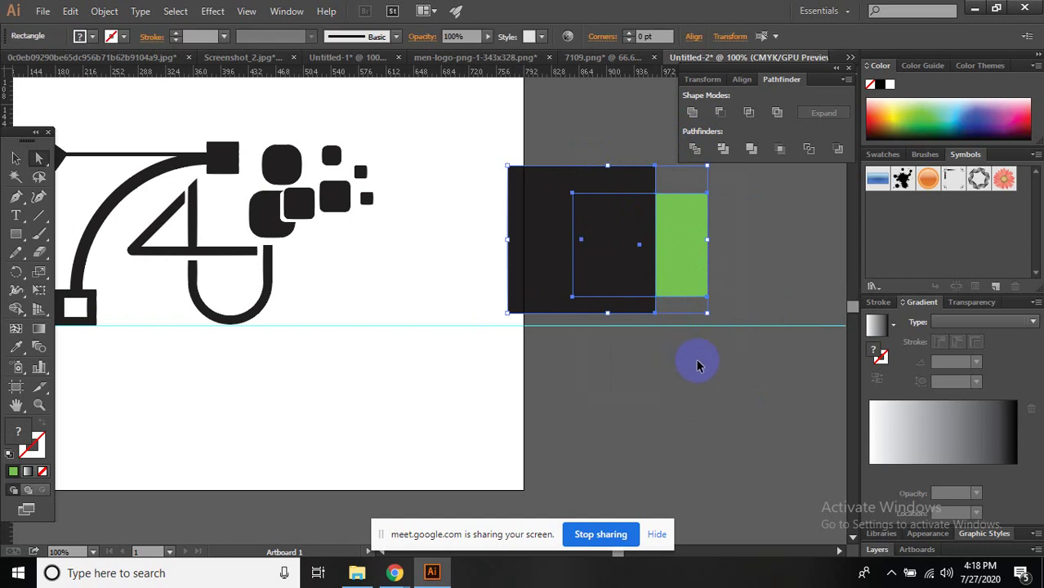
key("ctrl+shift+bracketright")
left_click(713, 299)
- Send the green rectangle behind, divide again, recolor the middle piece green, and select both
left_click(698, 269)
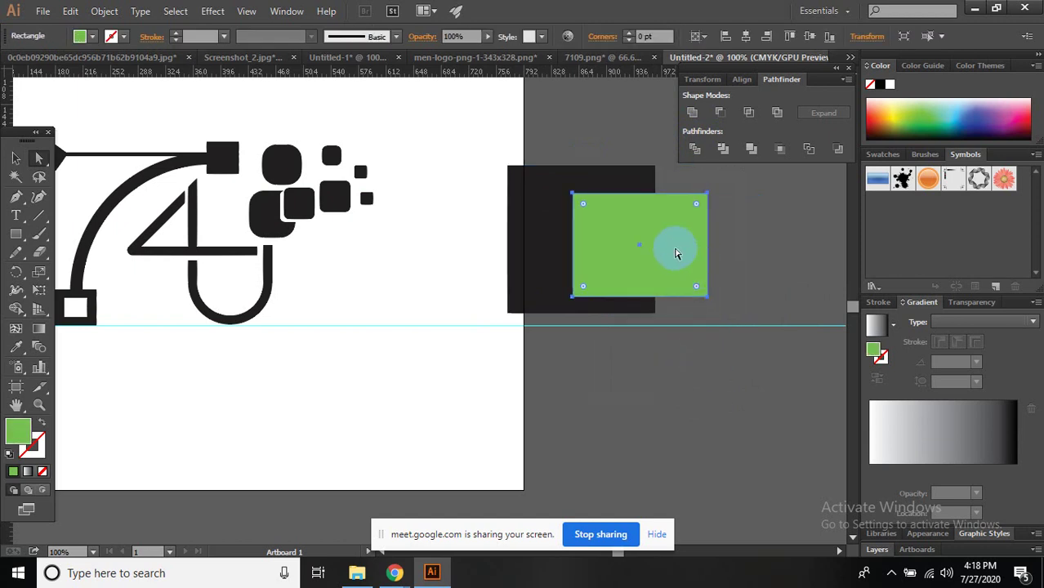
right_click(676, 249)
left_click(896, 514)
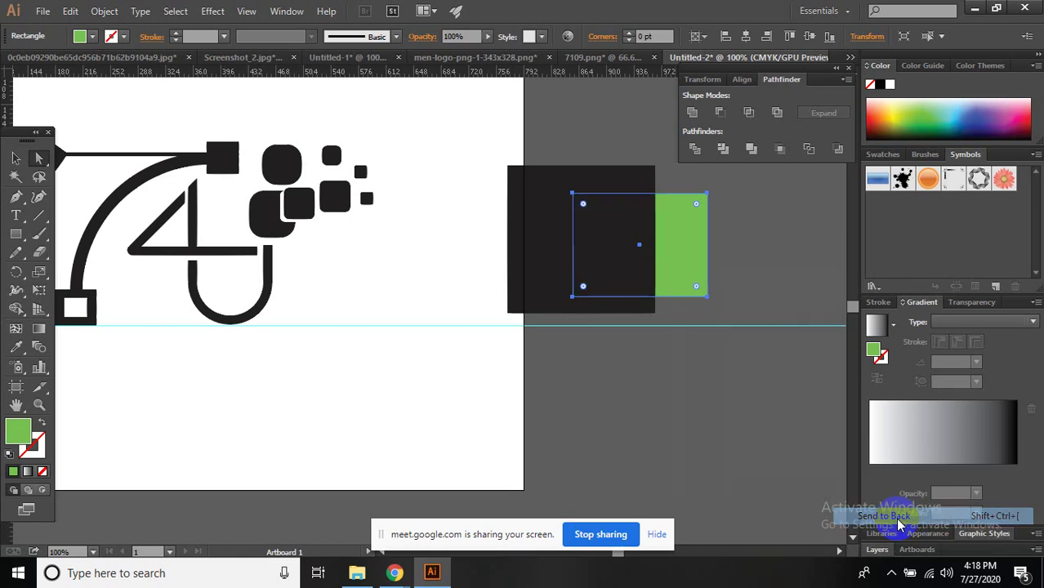
left_click_drag(553, 152, 682, 237)
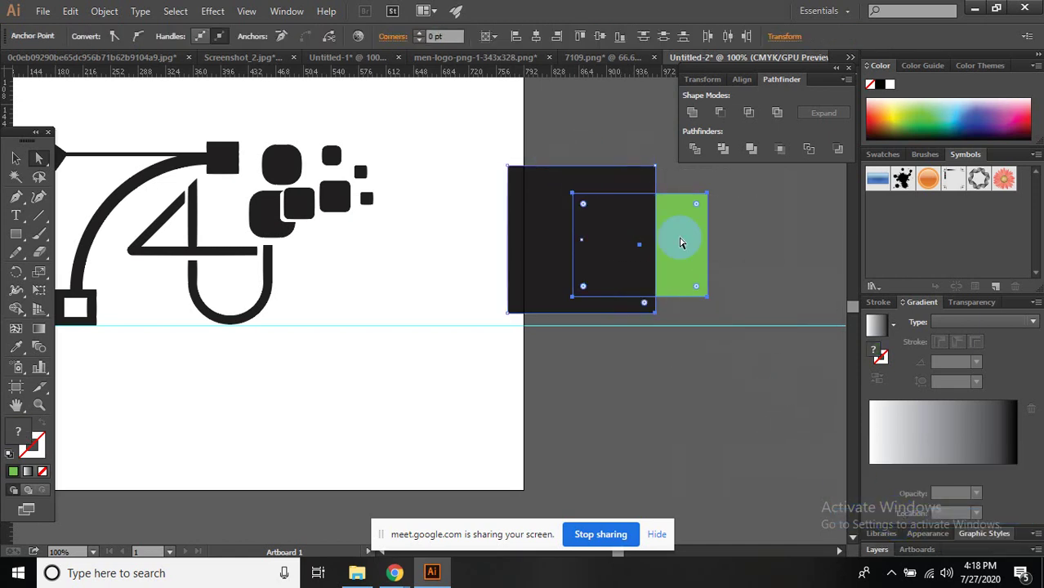
left_click(696, 148)
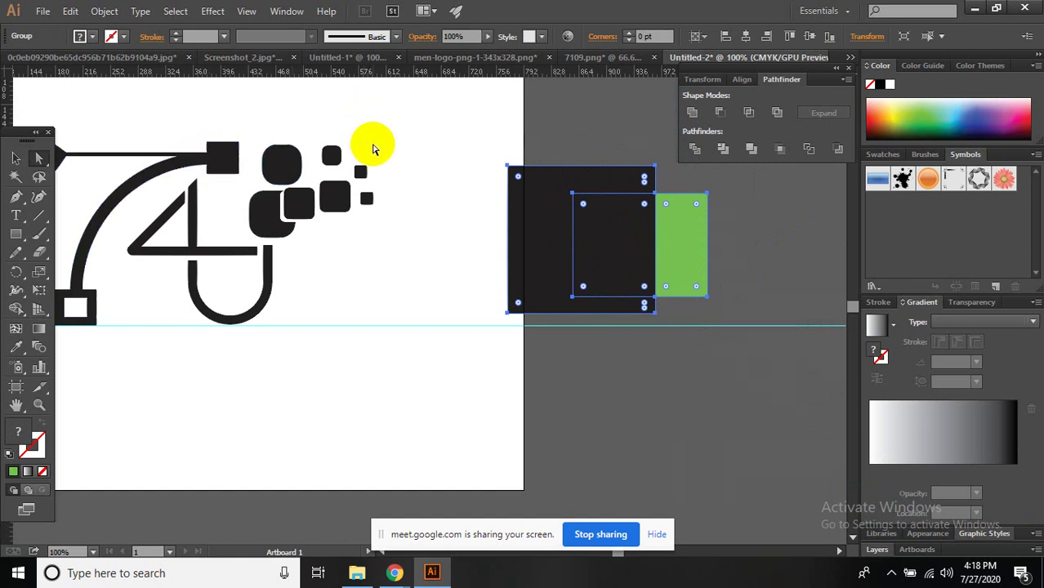
left_click(676, 265)
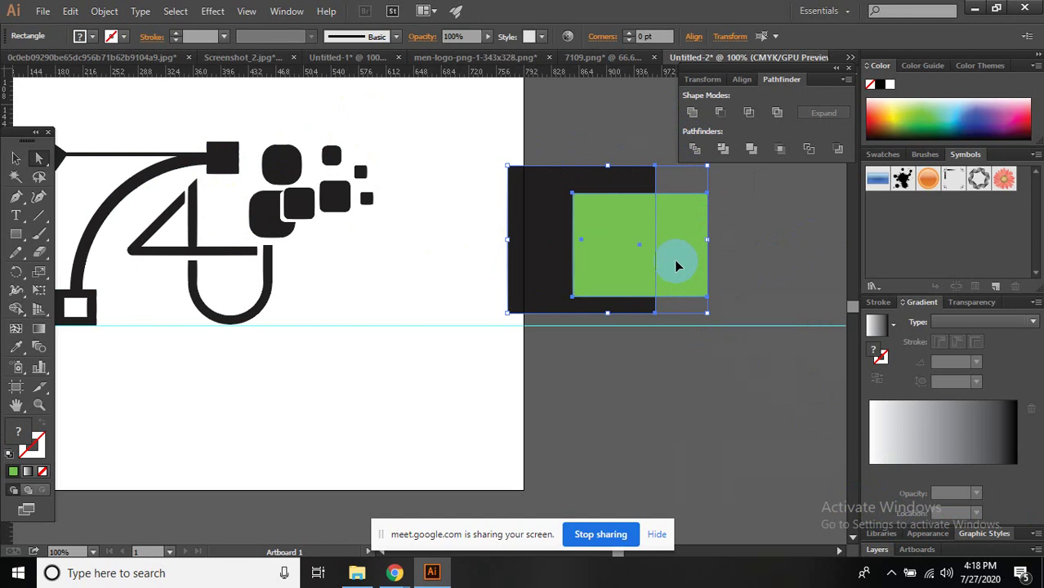
left_click(704, 298)
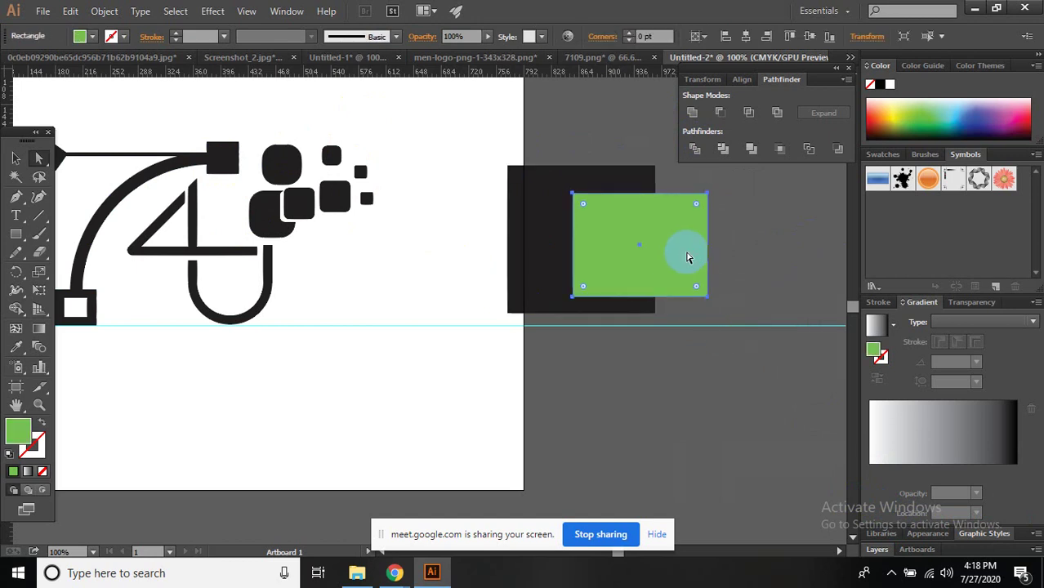
mouse_move(678, 256)
left_mouse_down()
mouse_move(704, 317)
mouse_move(676, 257)
left_mouse_up()
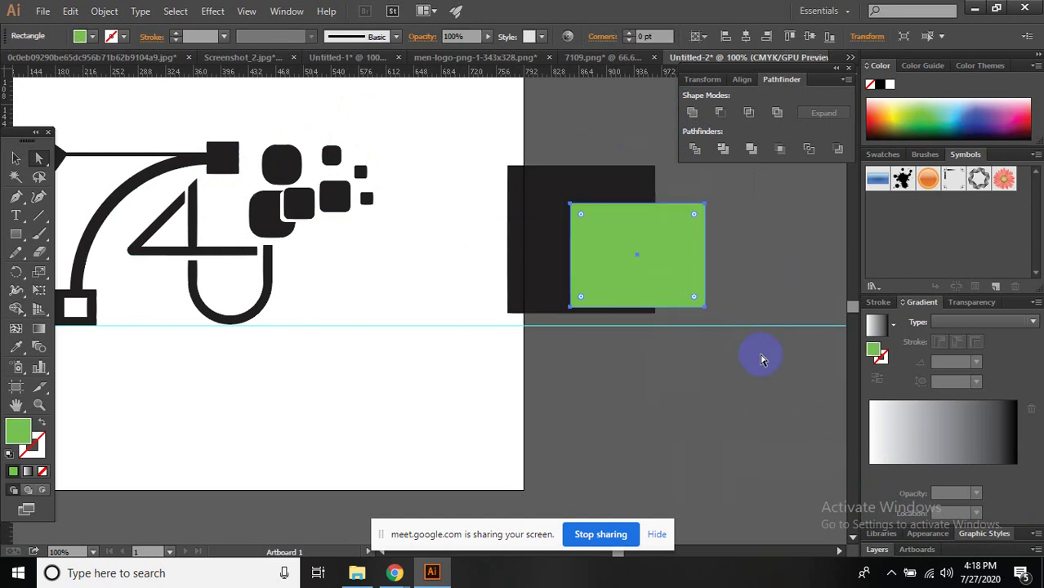
left_click(560, 181, "shift")
key("ctrl+8")
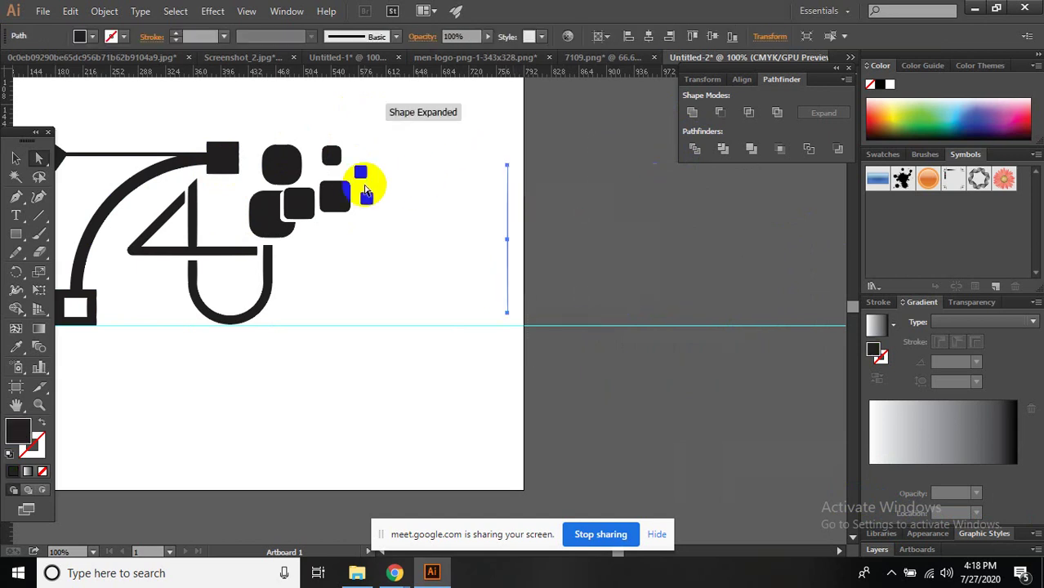
left_click_drag(23, 237, 49, 272)
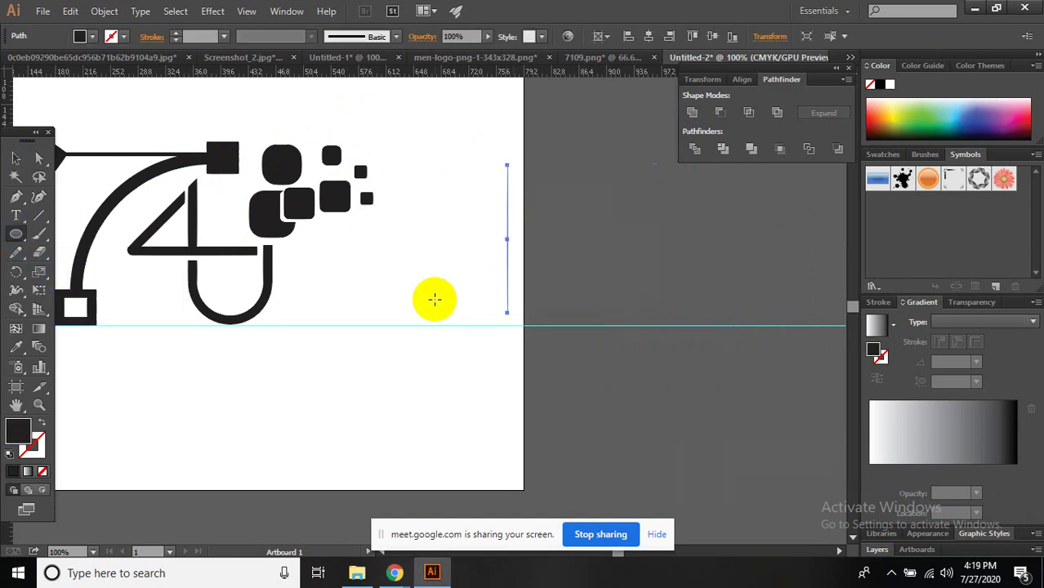
left_click_drag(563, 225, 634, 305)
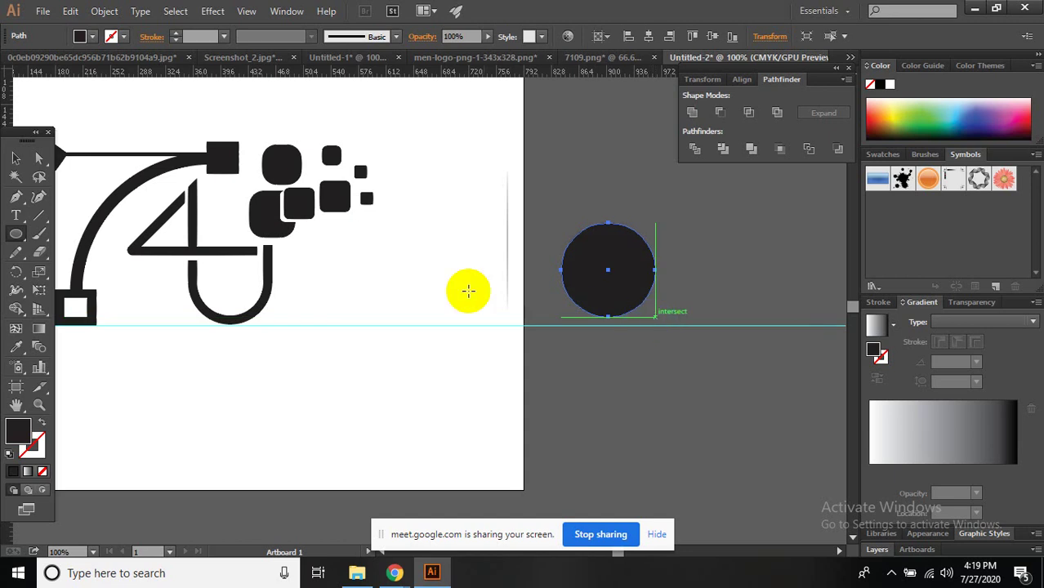
left_click(899, 109)
left_click(16, 158)
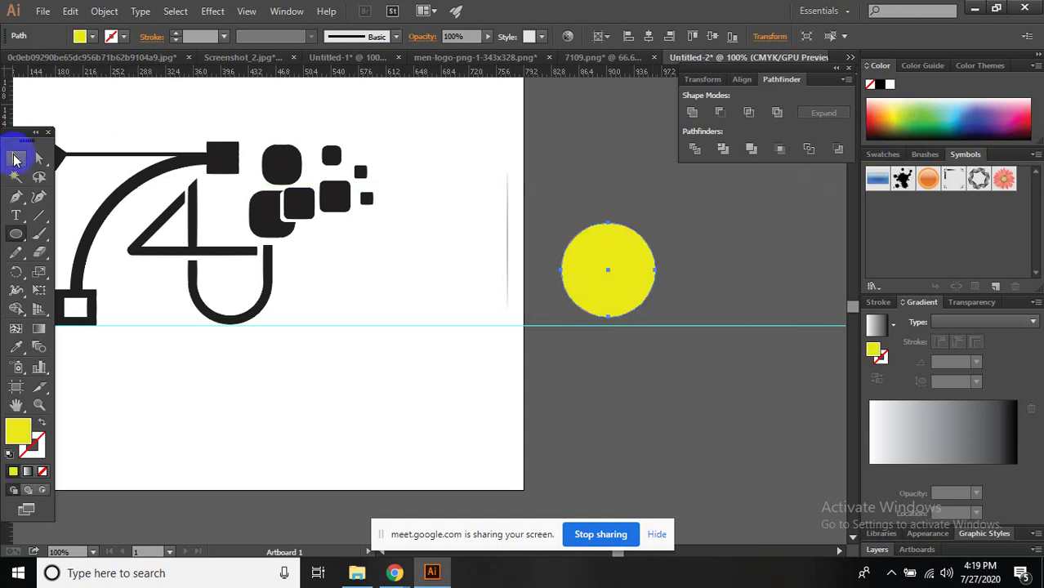
left_click_drag(579, 325, 684, 275)
scroll(683, 309, "up", 2)
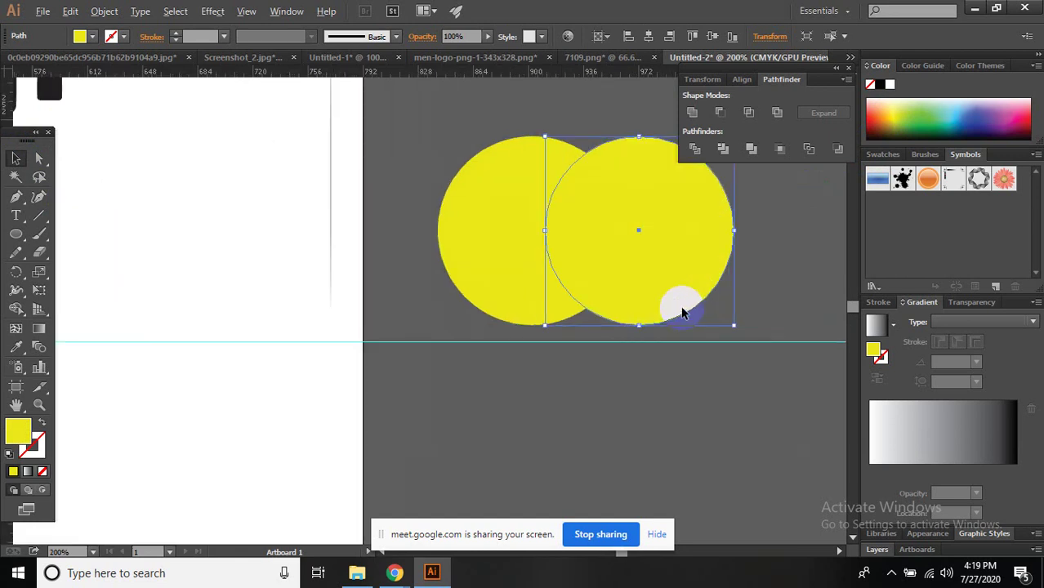
left_click(527, 233, "shift")
key("a")
left_click(477, 160)
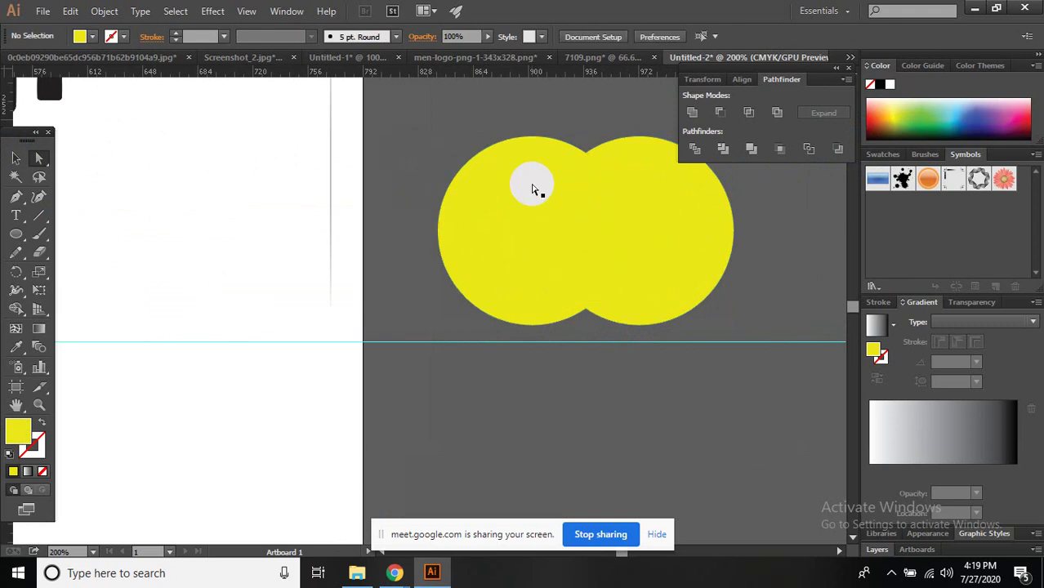
left_click(536, 186)
left_click(886, 111)
left_click(714, 230)
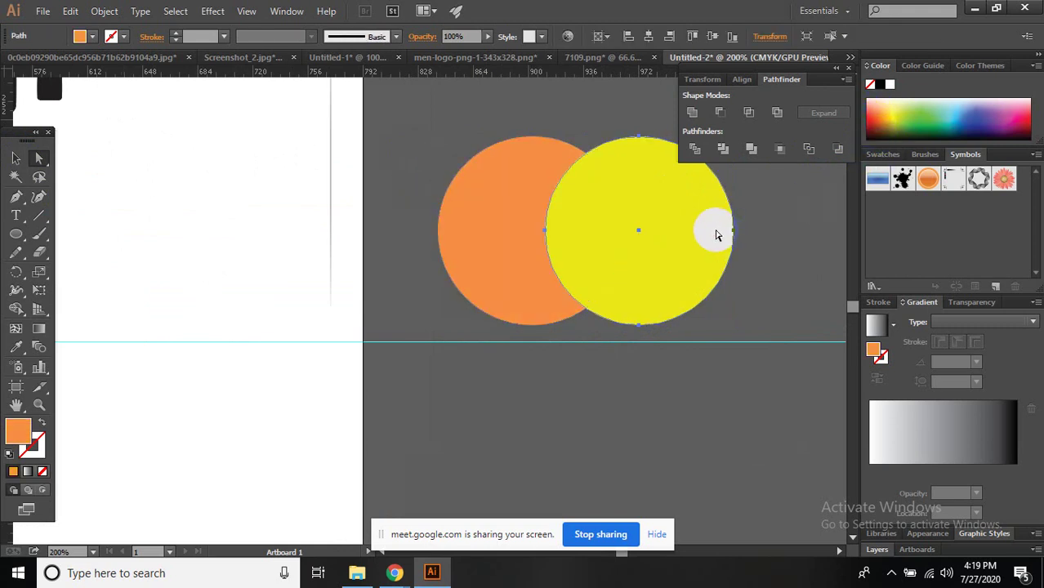
left_click(924, 120)
left_click(397, 137)
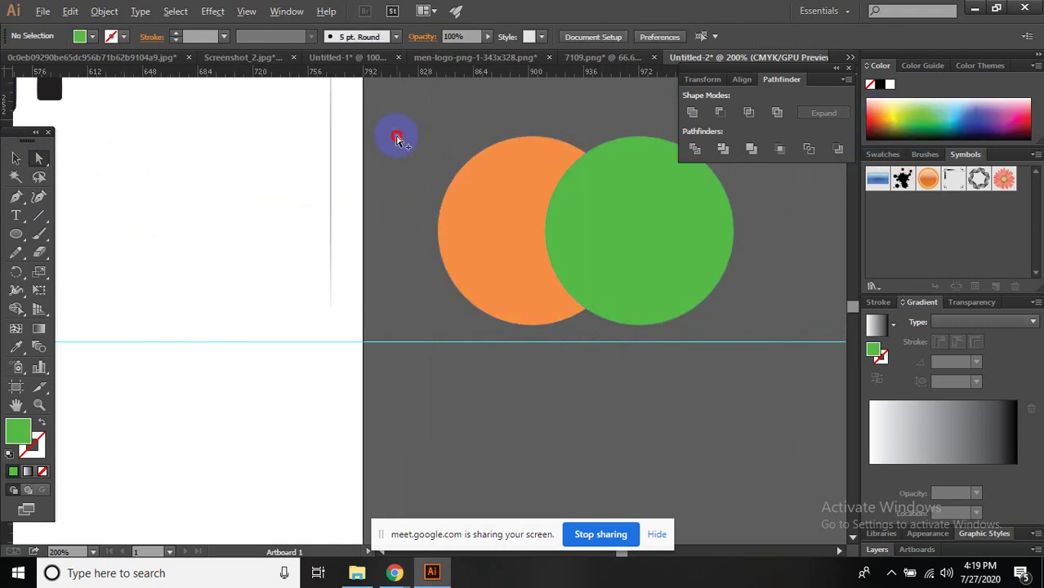
left_click_drag(391, 119, 345, 164)
key("ctrl+minus")
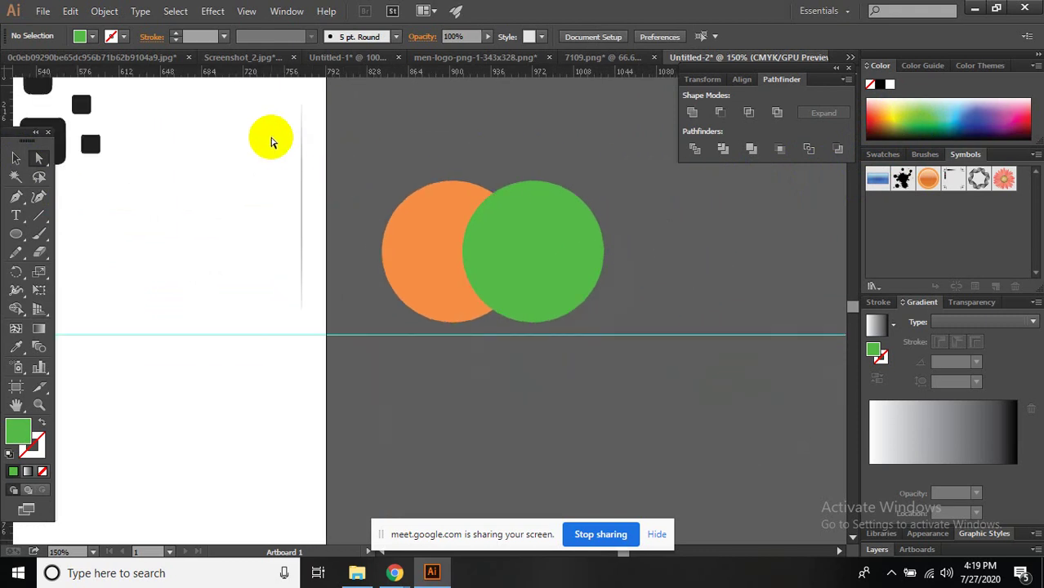
left_click(303, 206)
left_click(317, 213)
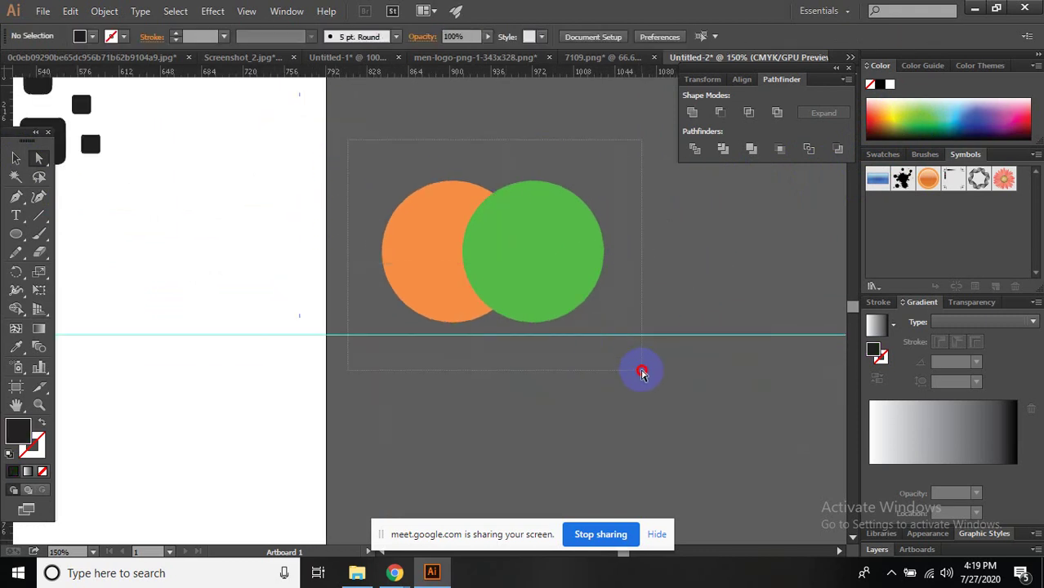
left_click_drag(641, 372, 680, 344)
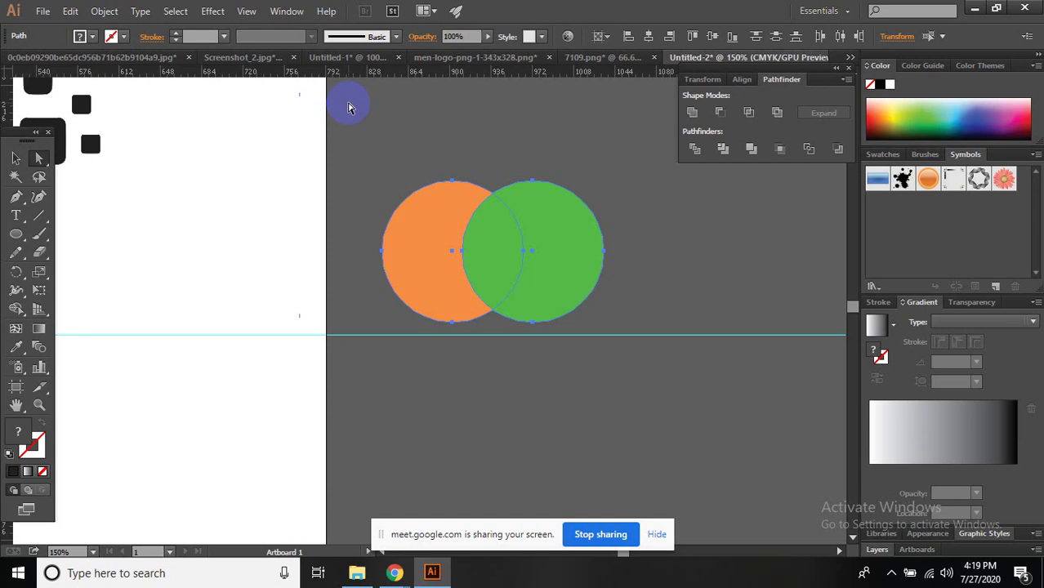
key("Delete")
scroll(333, 120, "down", 3)
scroll(484, 310, "up", 3)
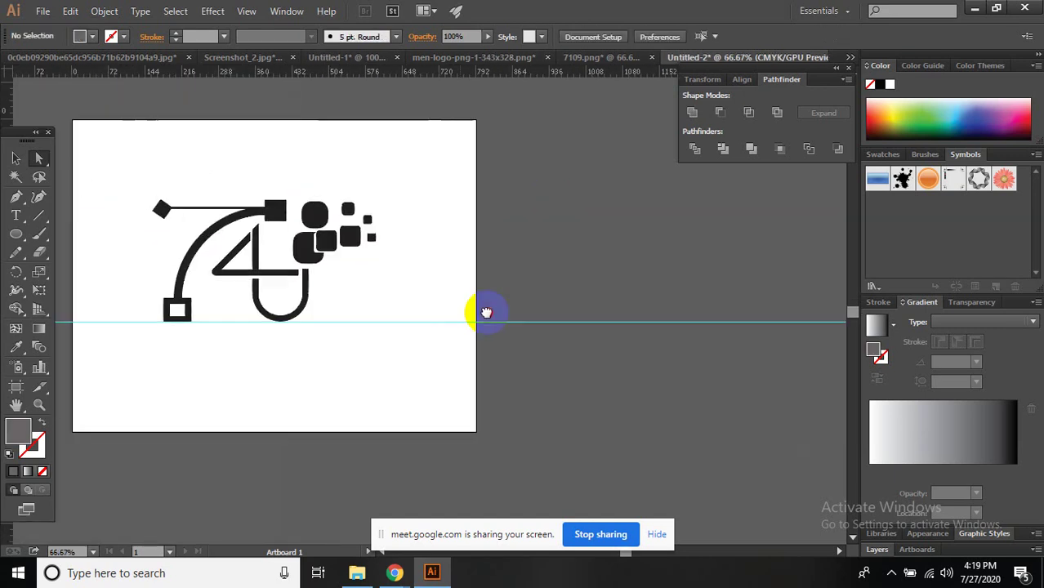
scroll(402, 313, "up", 1)
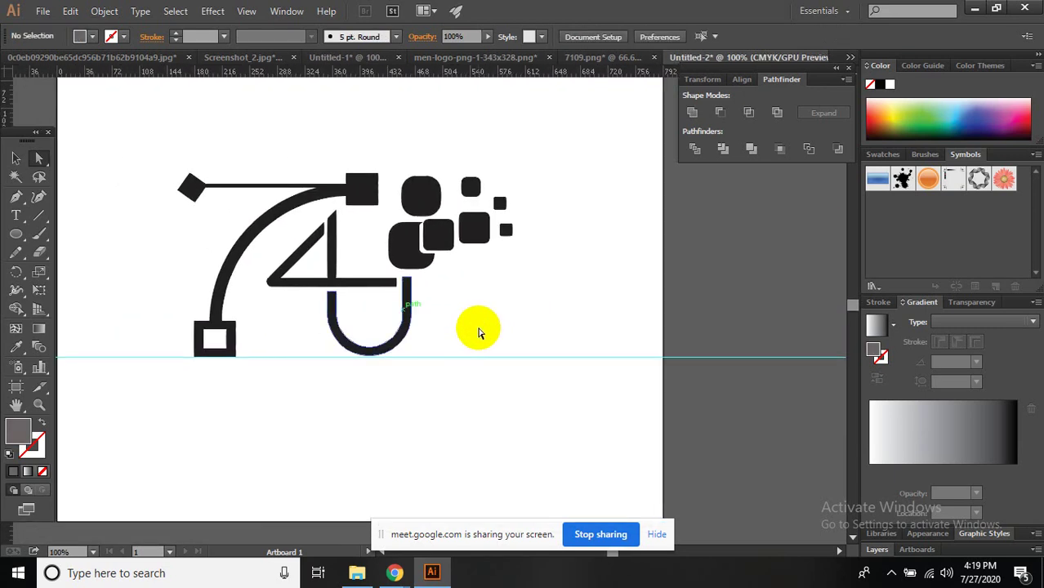
scroll(477, 331, "up", 1)
scroll(556, 372, "down", 2)
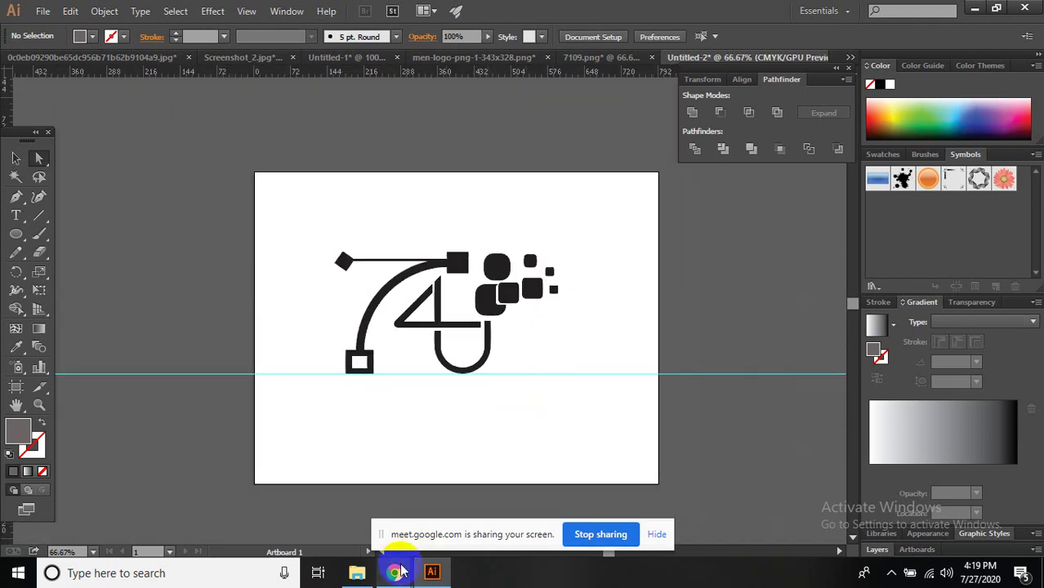
- Find point 5 in the translated brief, select SKYBLUE, and open a new blank tab
left_click(340, 502)
left_click(490, 13)
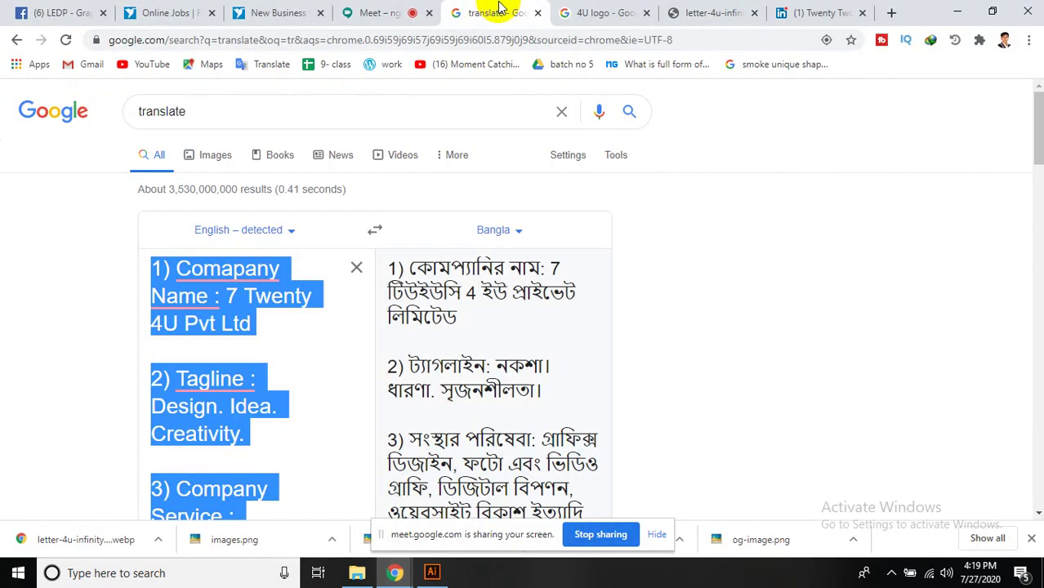
scroll(214, 375, "down", 3)
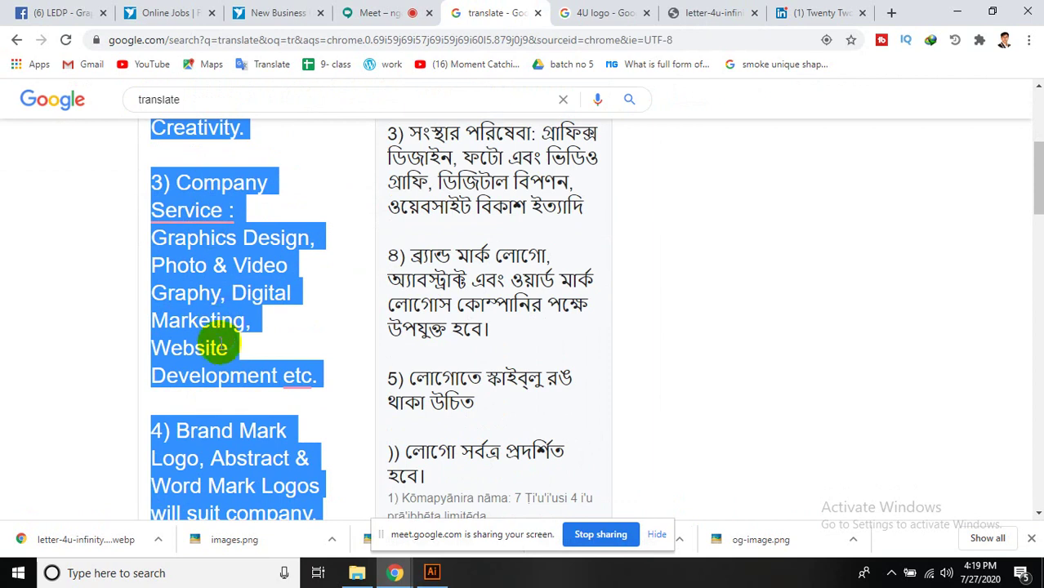
scroll(249, 347, "up", 2)
scroll(233, 274, "up", 1)
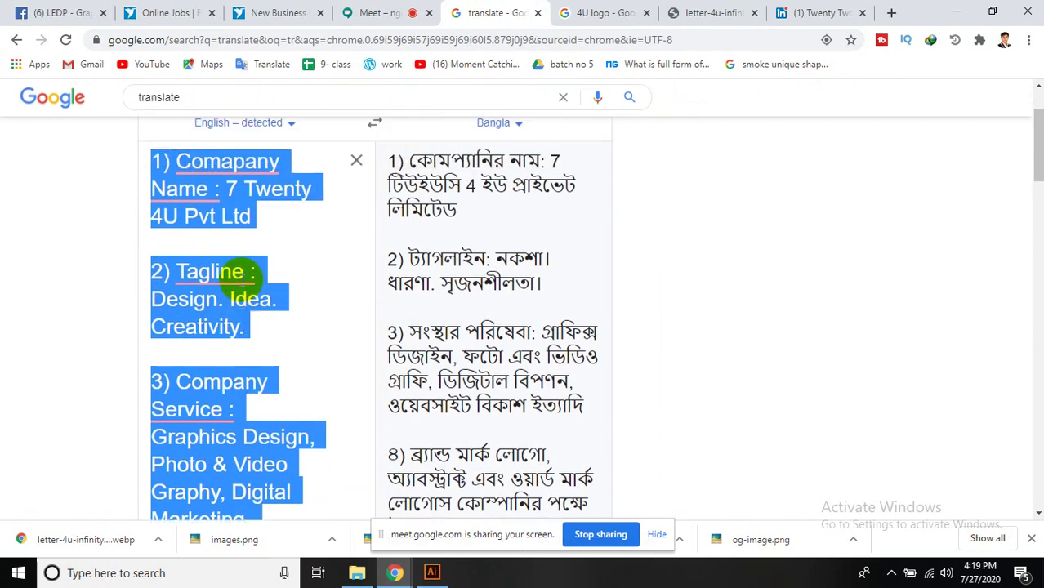
scroll(246, 327, "down", 3)
scroll(248, 350, "down", 2)
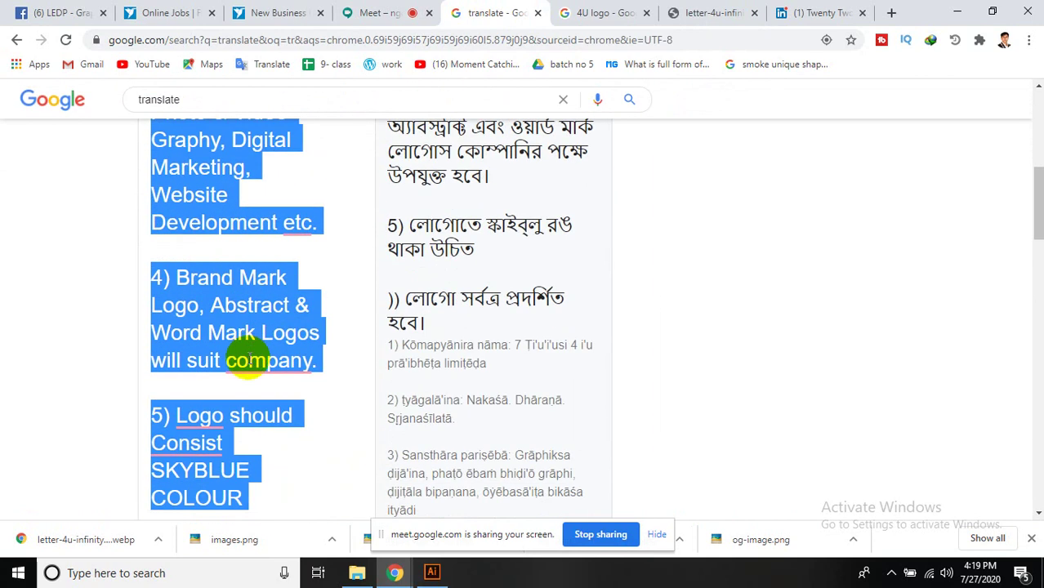
scroll(249, 357, "down", 1)
left_click_drag(248, 394, 163, 392)
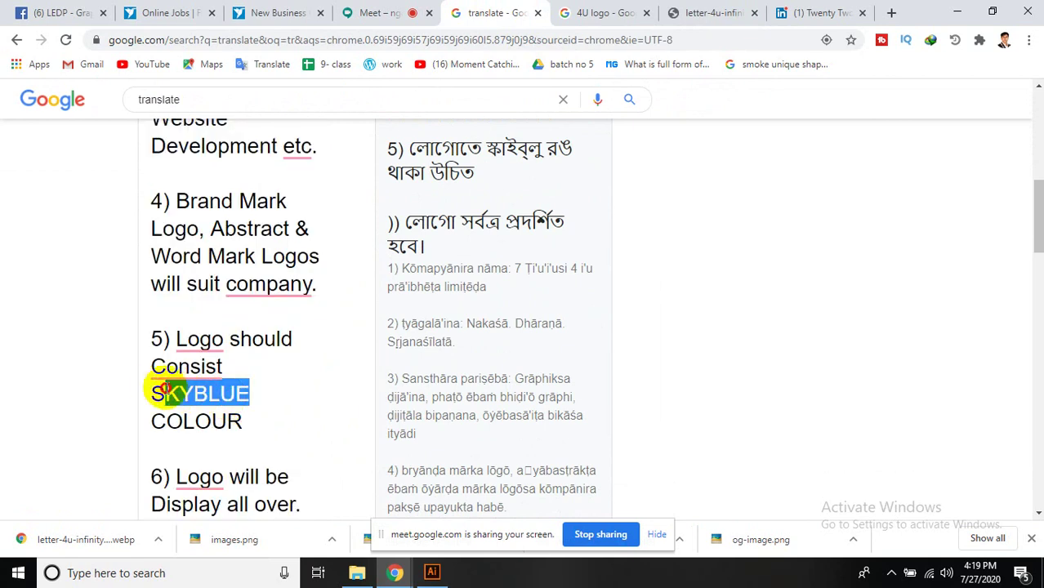
left_click(891, 12)
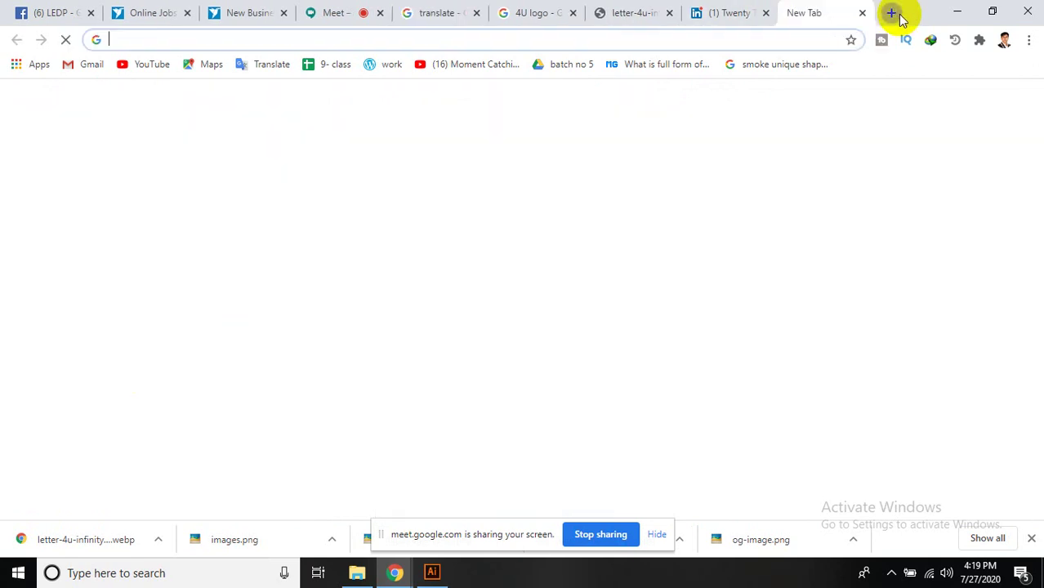
- Search 'skyblue color code' and select the hex code #87ceeb from the results
type("SKYBLUE")
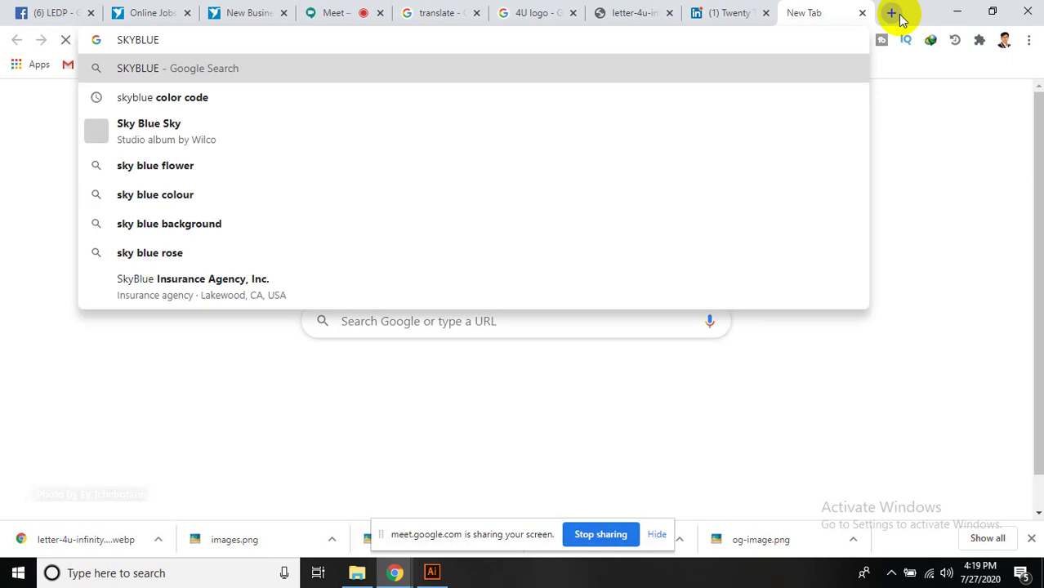
key("Down")
key("Return")
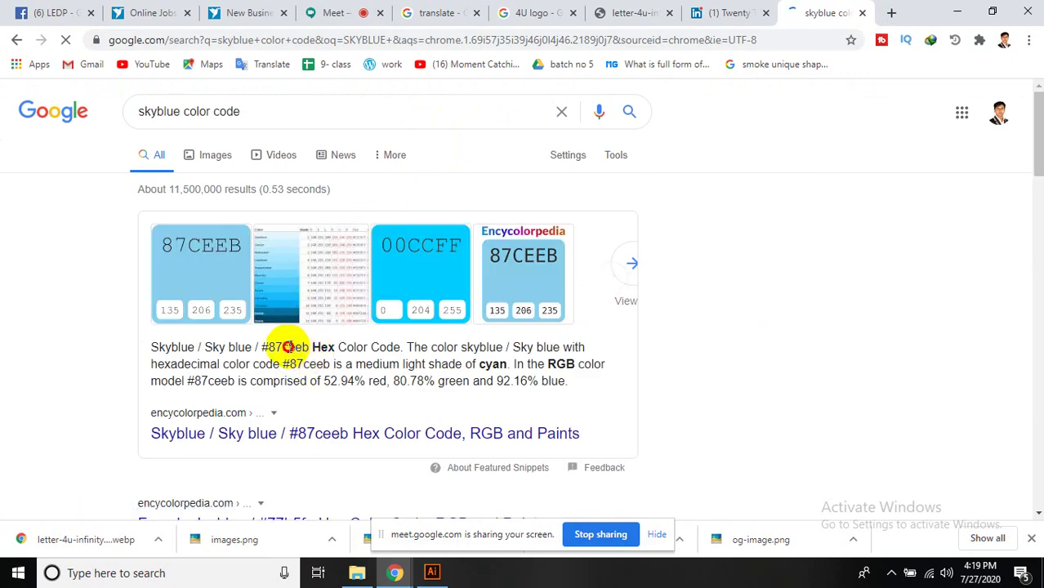
left_click_drag(265, 344, 259, 344)
key("ctrl+c")
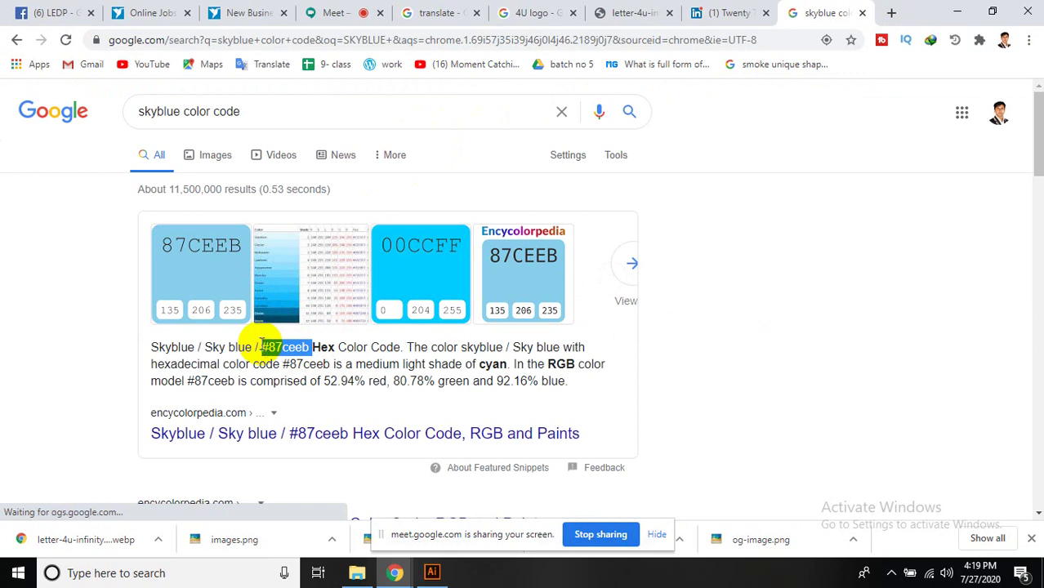
left_click(432, 573)
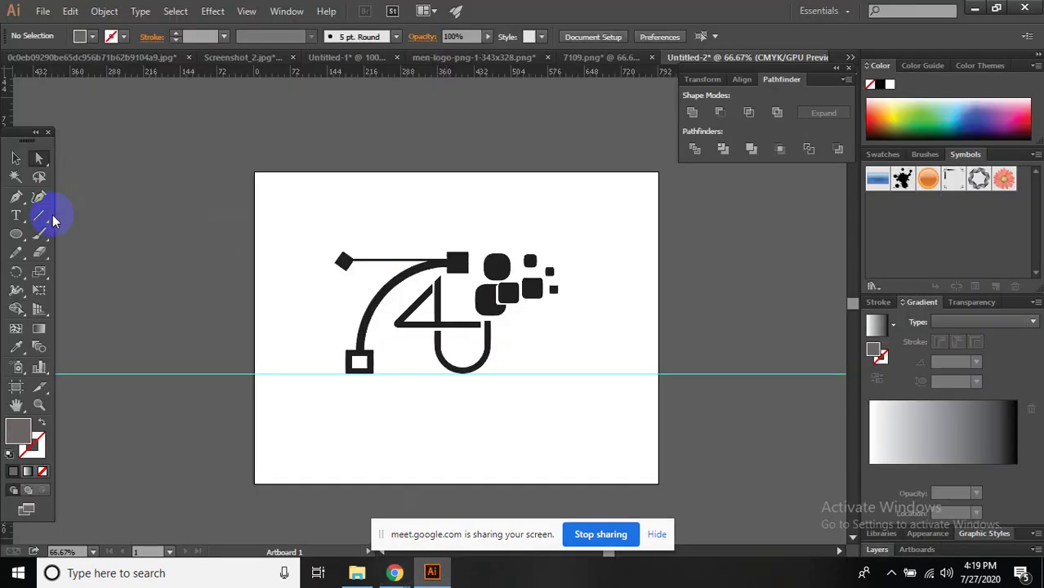
- Fill the 7 with #87ceeb and apply the same sky blue to the 4 and squares
left_click(456, 261)
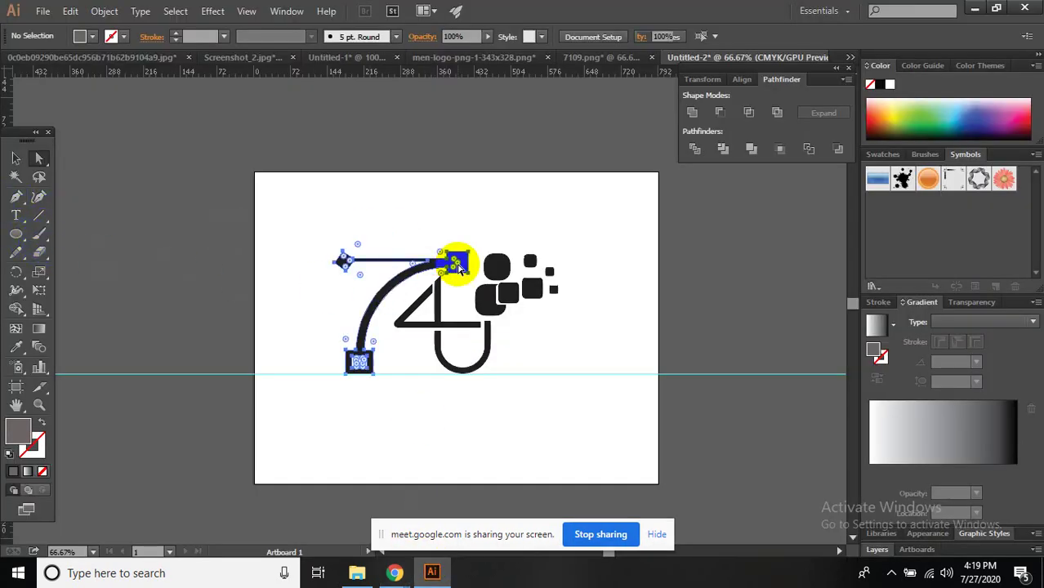
double_click(23, 430)
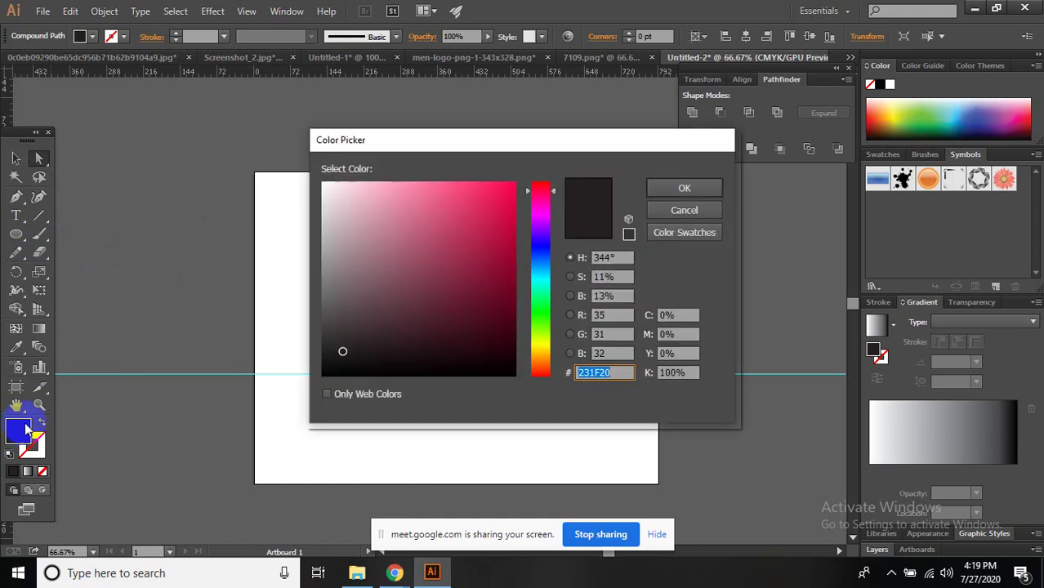
key("ctrl+v")
left_click(684, 187)
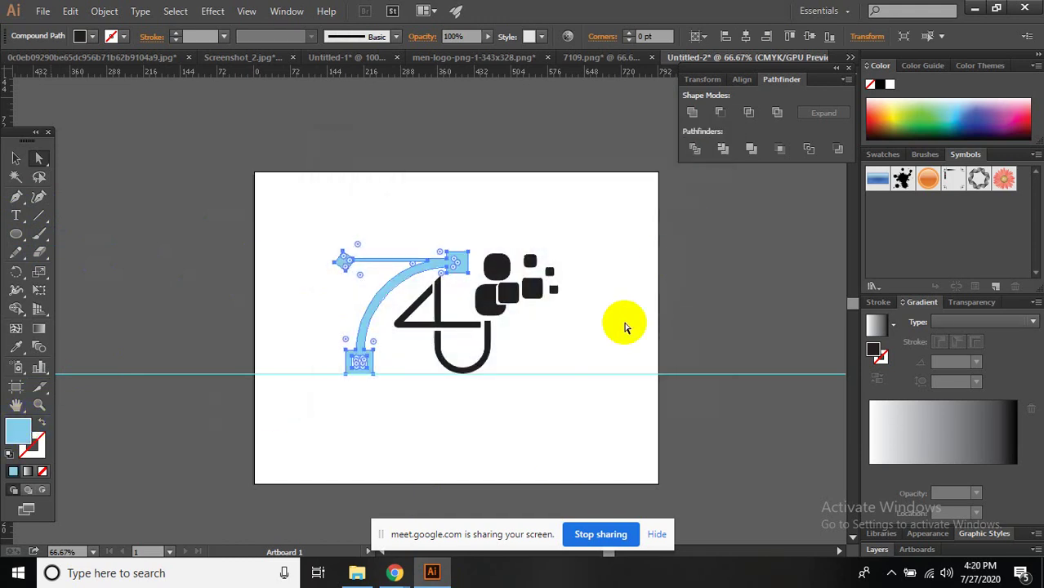
left_click_drag(613, 388, 492, 239)
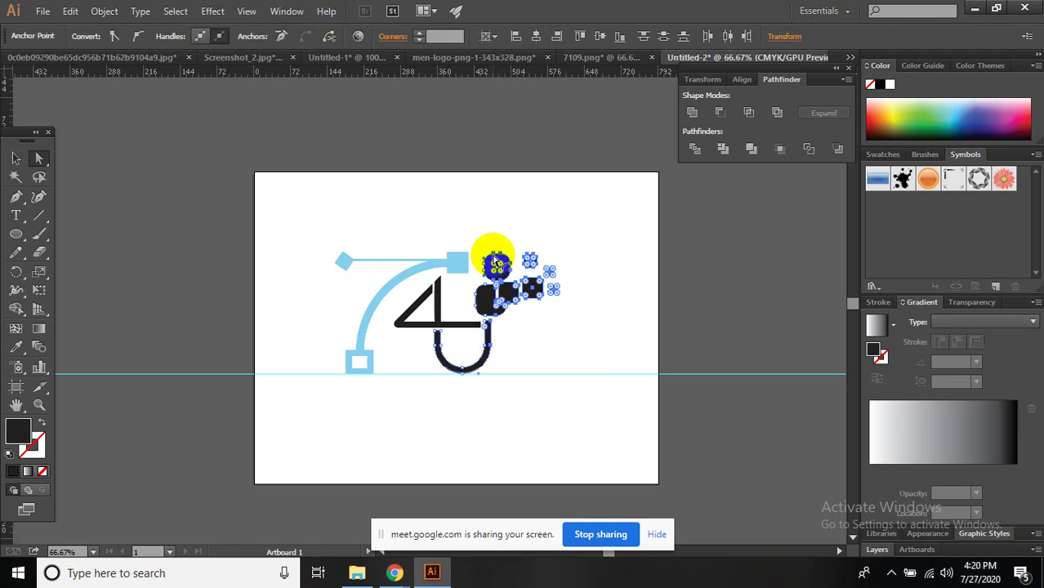
left_click(437, 323)
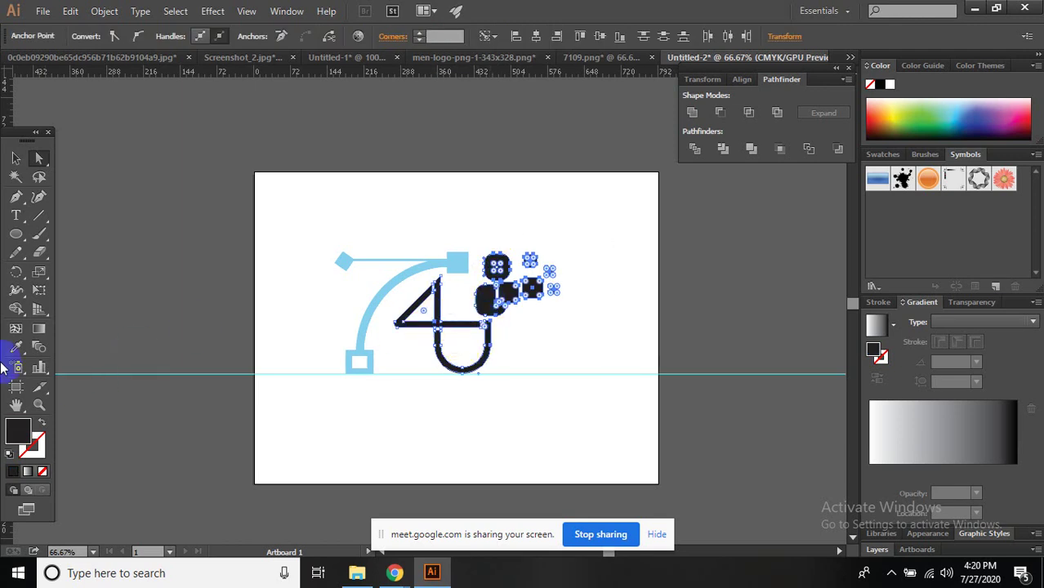
left_click(457, 262)
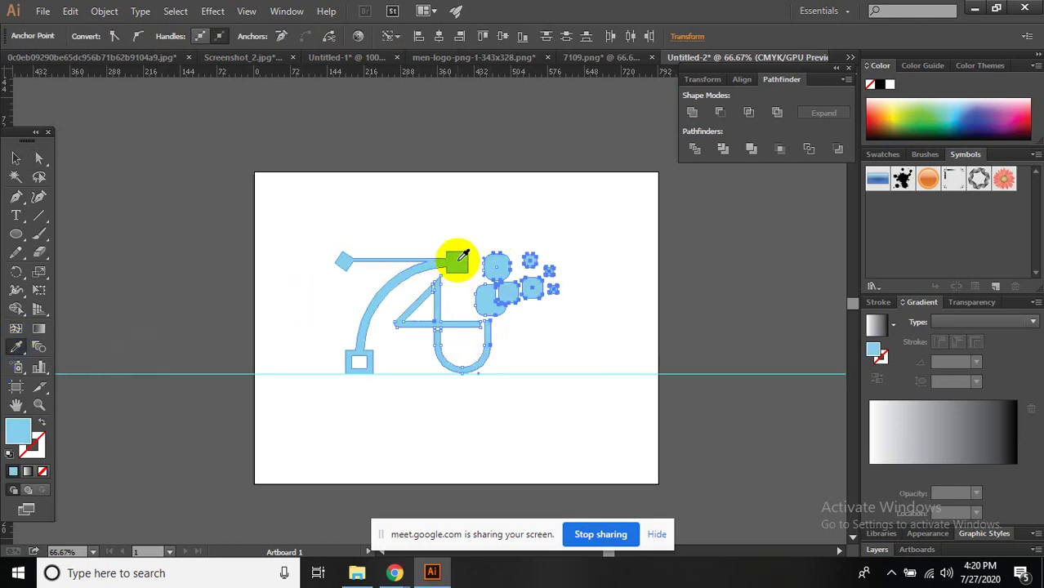
- Select the whole 7-4U logo and move it higher on the artboard
left_click(17, 160)
left_click(240, 157)
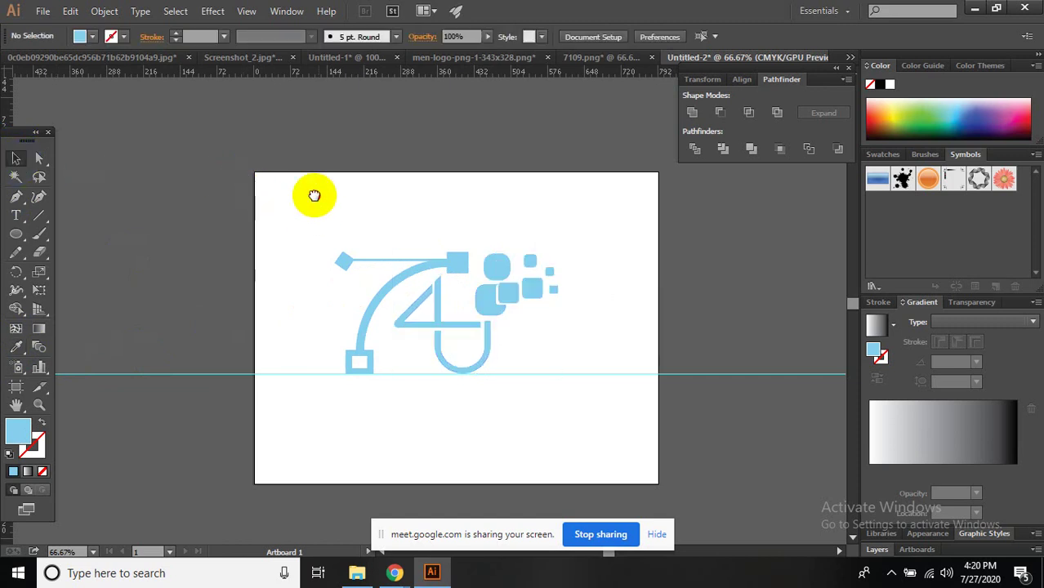
scroll(315, 196, "down", 2)
left_click_drag(251, 128, 611, 338)
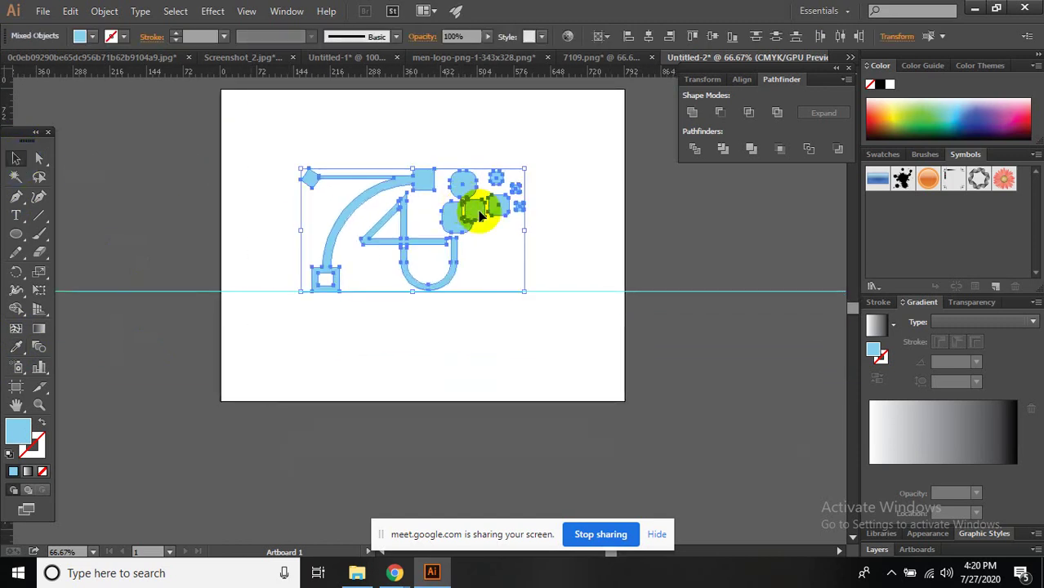
left_click_drag(457, 225, 461, 212)
left_click(511, 320)
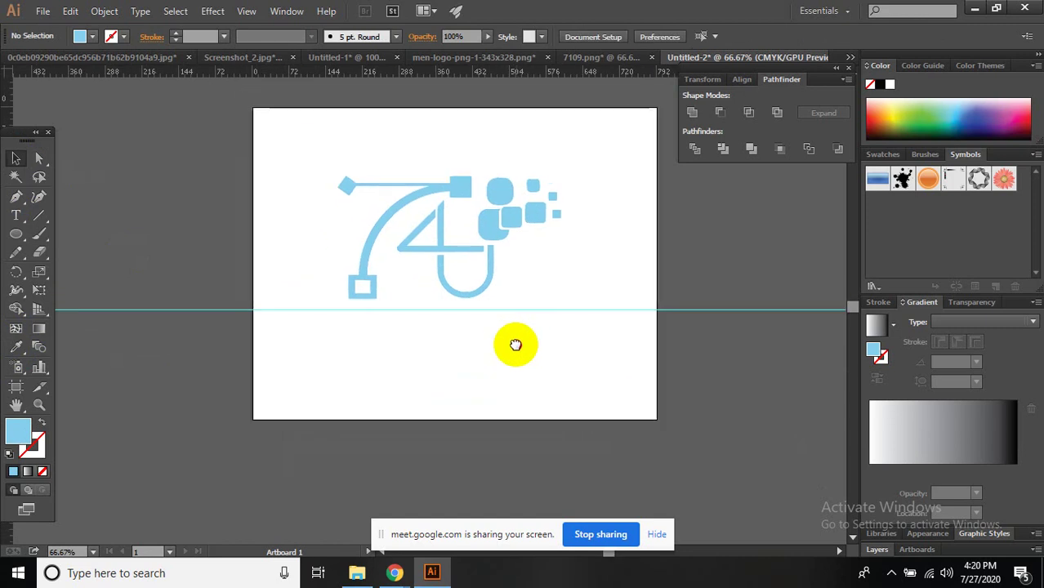
key("t")
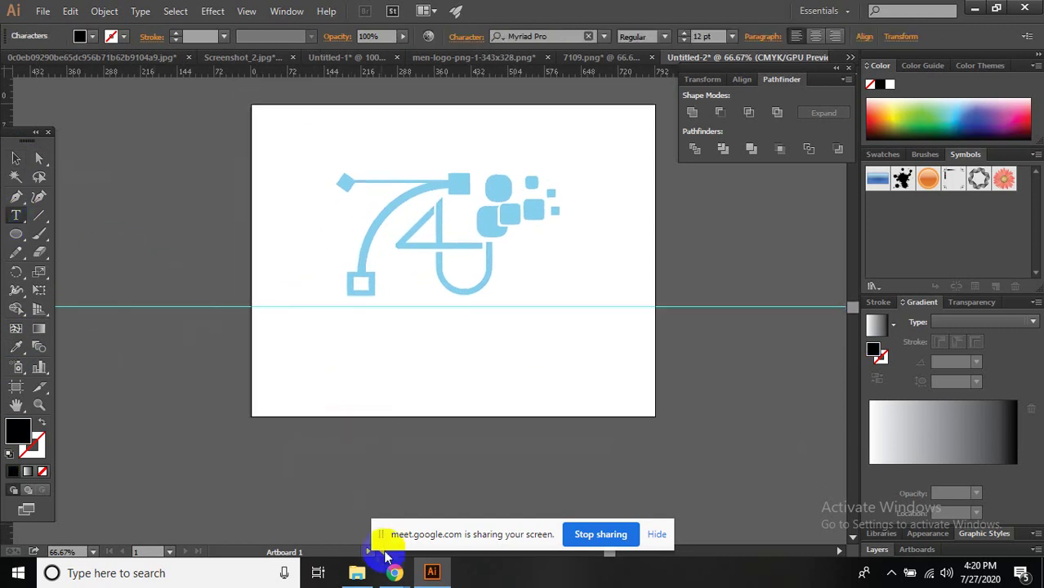
- Correct the misspelled 'Comapany' to 'Company' in the translated brief
mouse_move(394, 573)
left_click(343, 513)
left_click(515, 9)
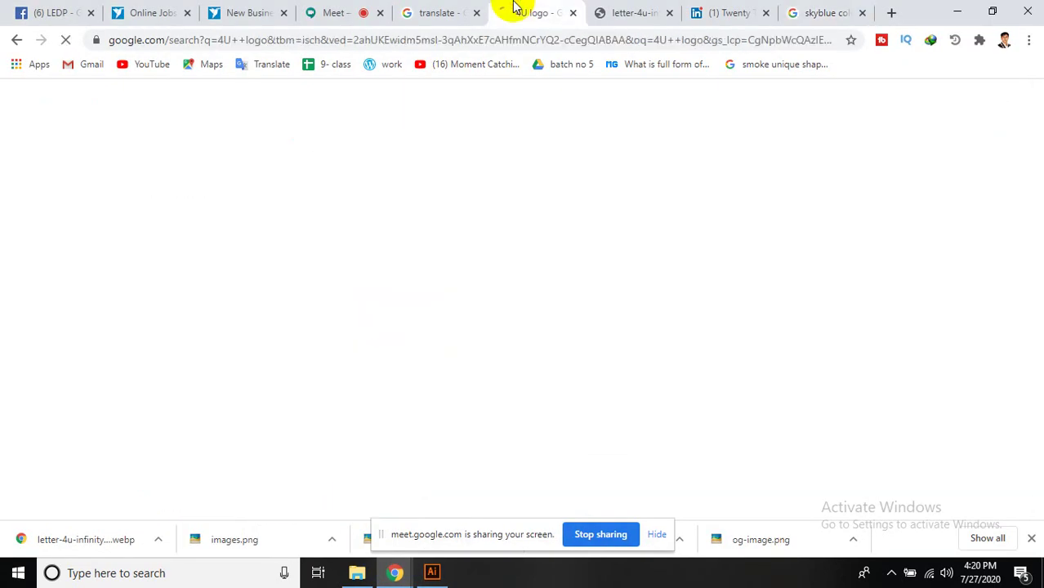
left_click(434, 11)
scroll(243, 211, "up", 3)
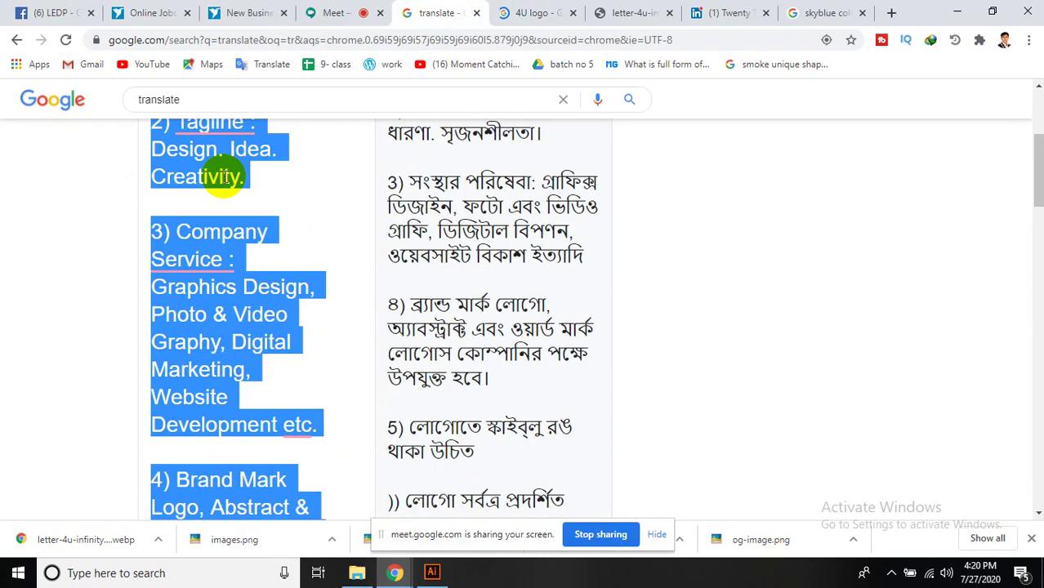
scroll(239, 207, "up", 3)
left_click(243, 276)
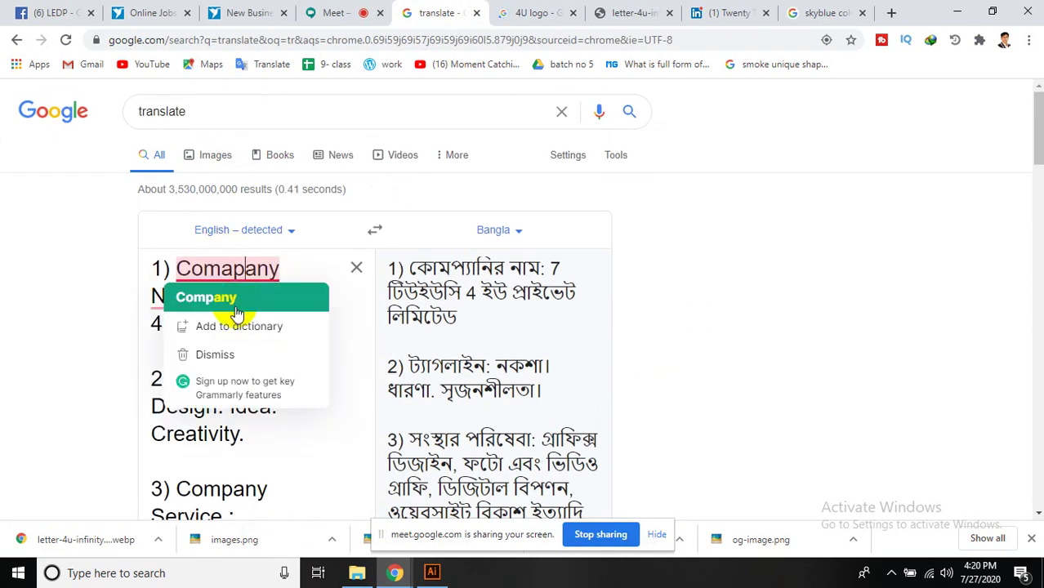
left_click(213, 297)
- Select the company name '7 Twenty 4U' in the brief
left_click(155, 298)
key("ctrl+a")
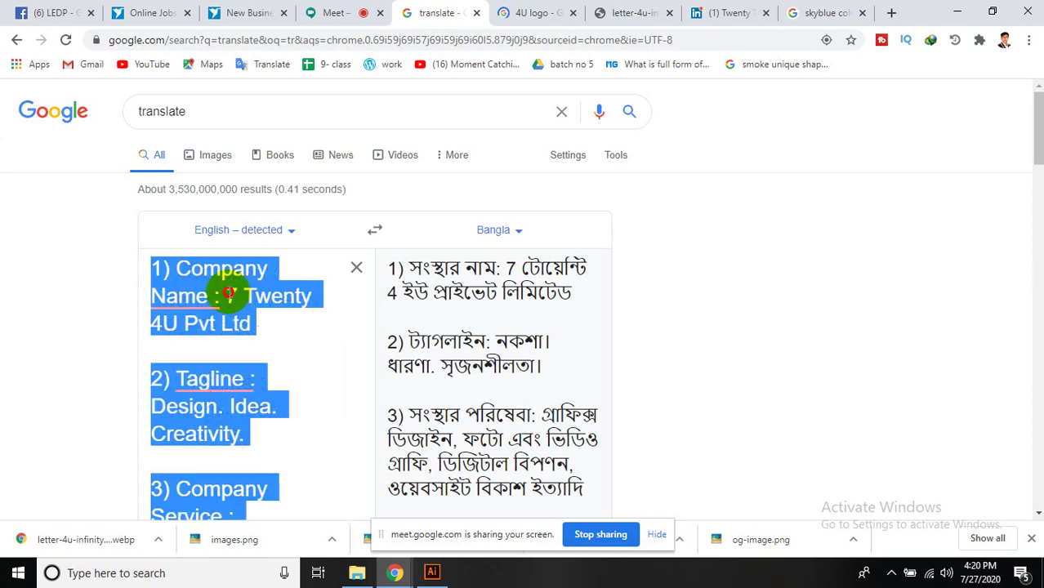
left_click(233, 298)
left_click_drag(227, 296, 180, 329)
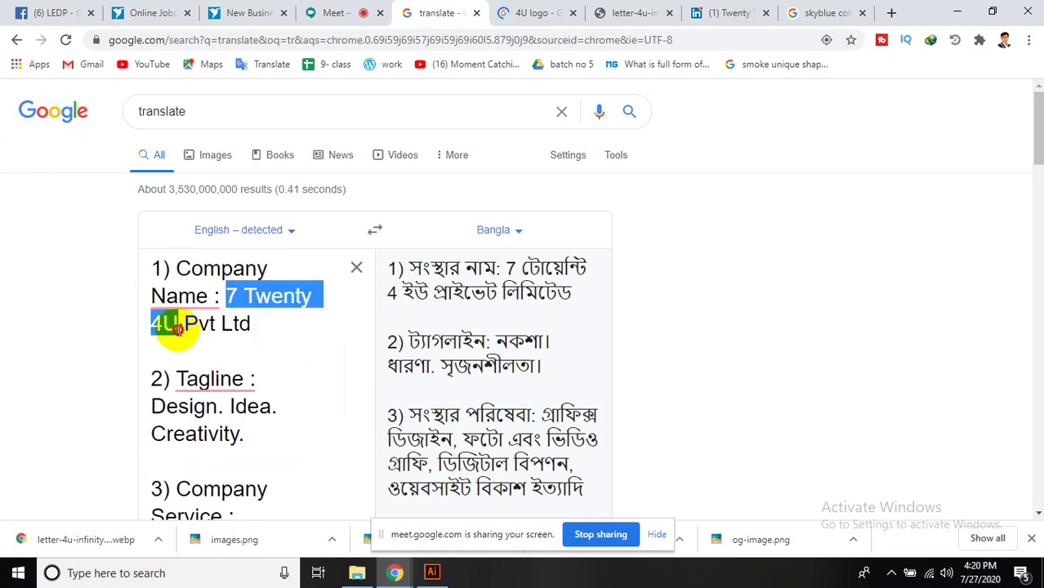
- Paste the 7 Twenty 4U name onto the artboard and enlarge it below the logo
left_click(432, 571)
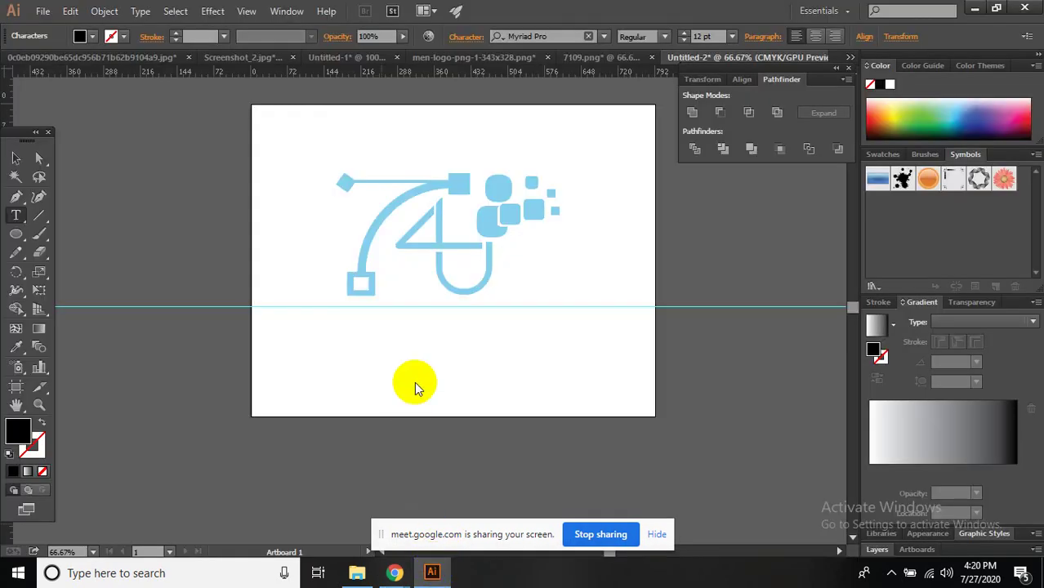
type("7 Twenty 4U")
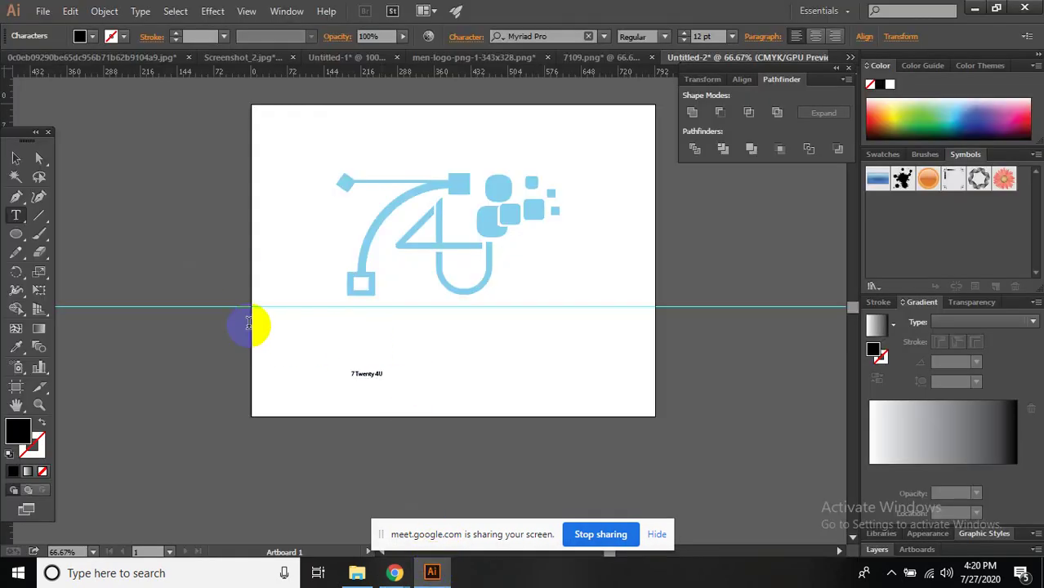
left_click(15, 157)
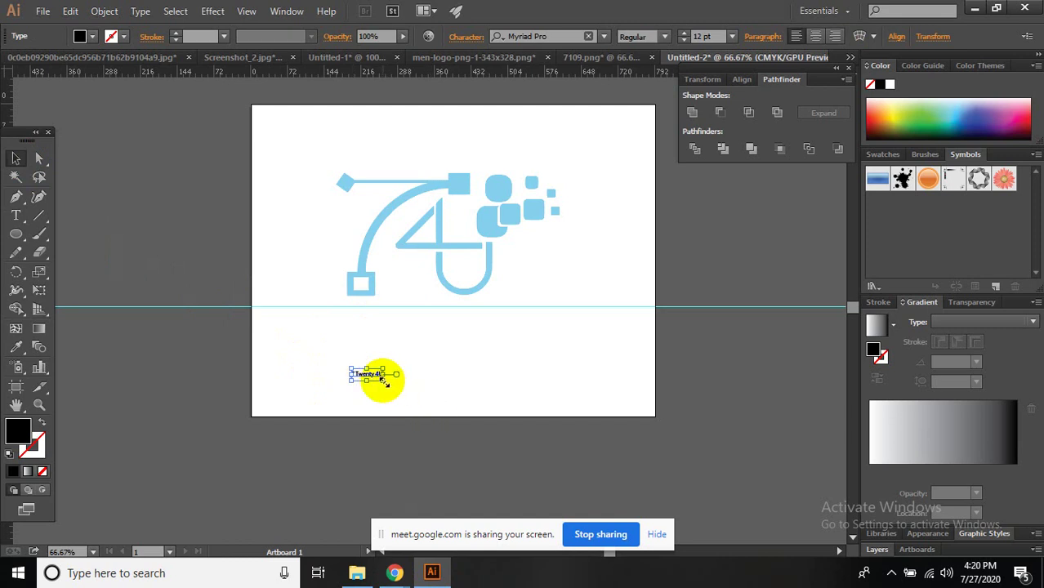
mouse_move(384, 380)
left_mouse_down()
mouse_move(526, 407)
mouse_move(552, 352)
left_mouse_up()
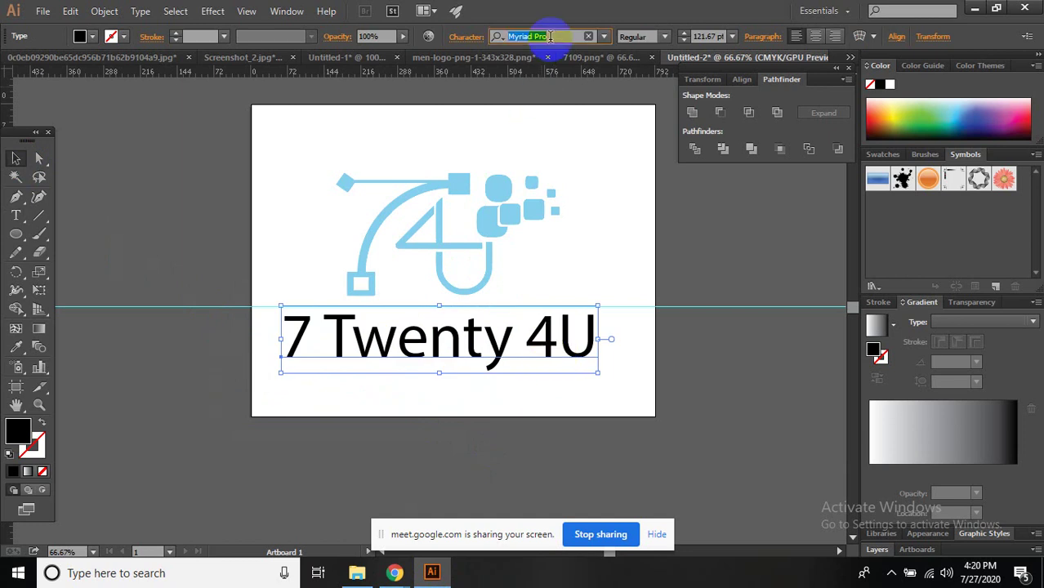
- Set the name to Lato Bold, place it just below the logo, and color it the logo's light blue
type("lat")
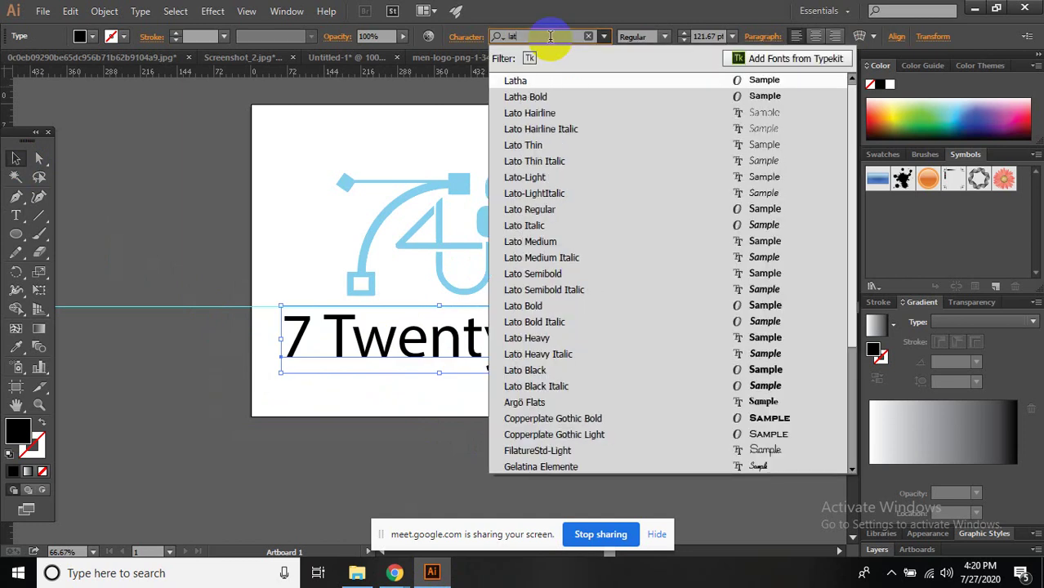
left_click(519, 305)
left_click_drag(519, 345, 522, 344)
left_click_drag(529, 385, 463, 371)
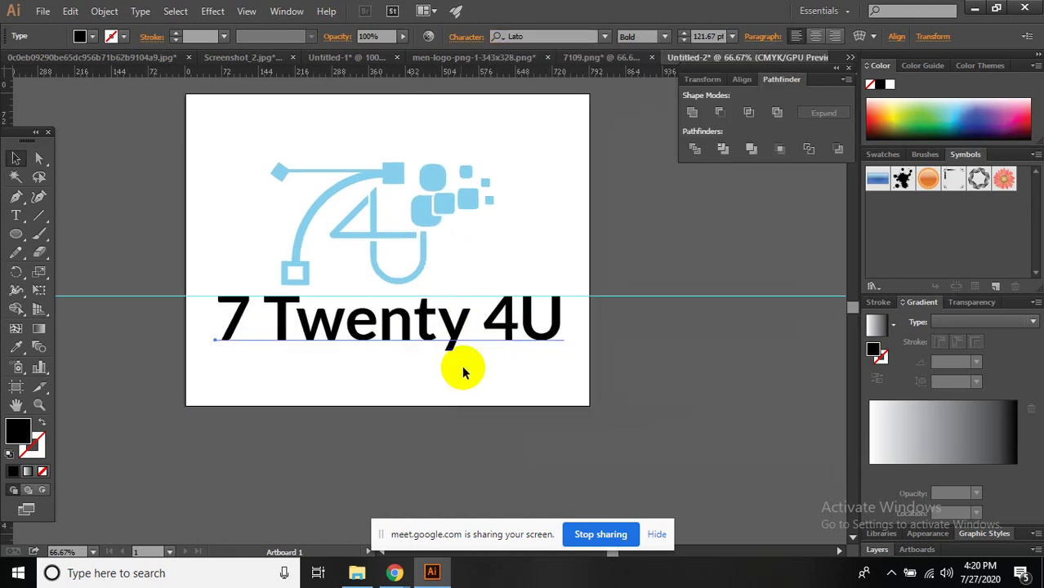
left_click(463, 372)
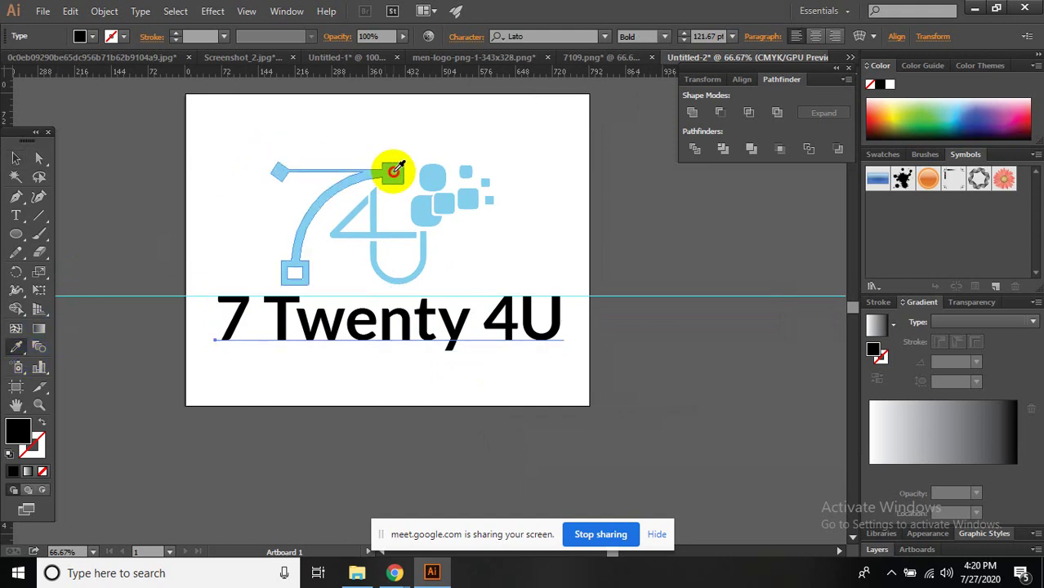
left_click(391, 171)
left_click(17, 157)
- Draw a black-filled rectangle covering the whole artboard
left_click(114, 171)
scroll(114, 172, "down", 1)
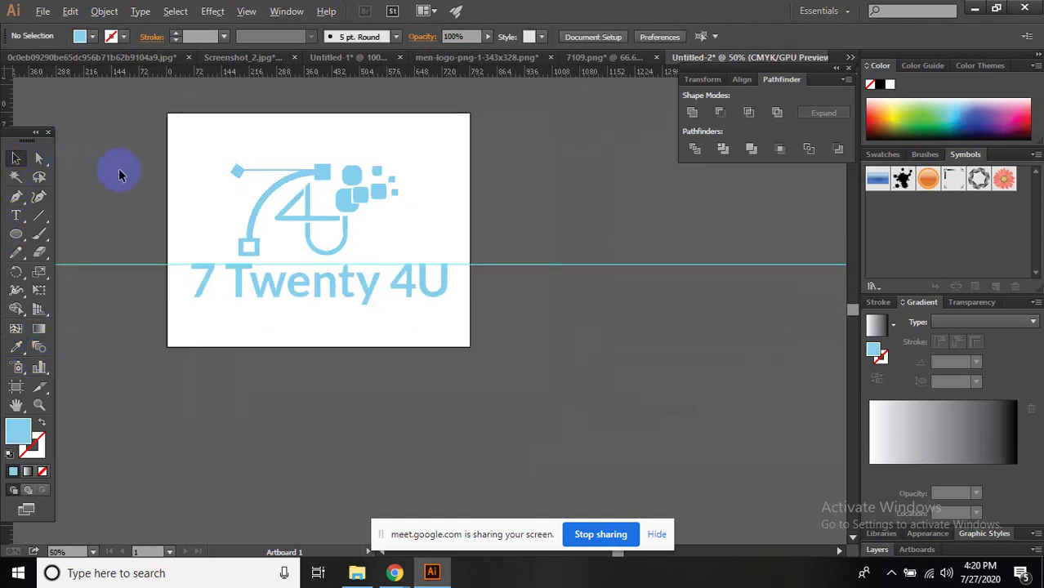
left_click_drag(117, 170, 222, 218)
left_click_drag(684, 490, 553, 359)
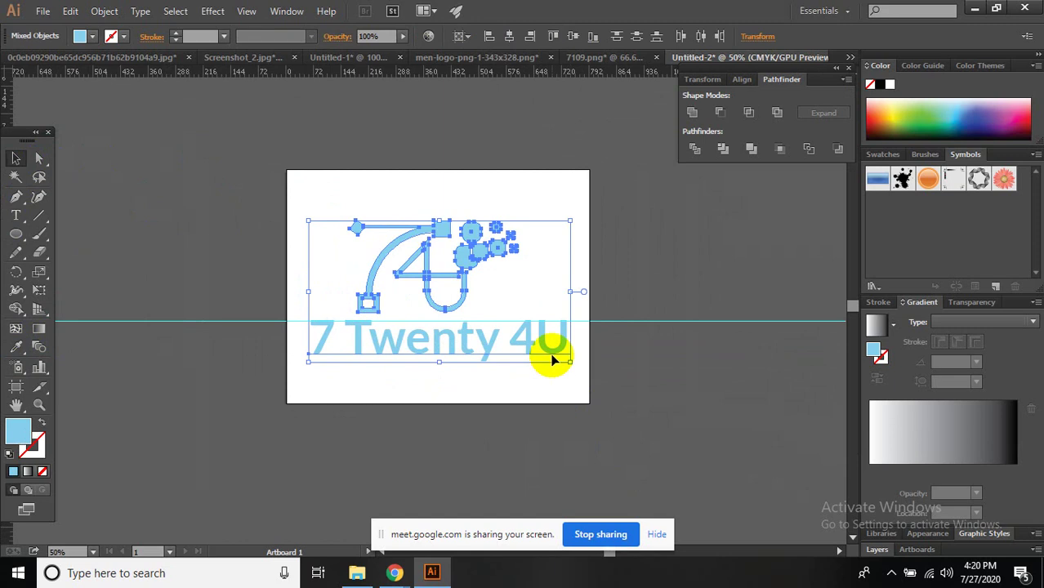
left_click(492, 505)
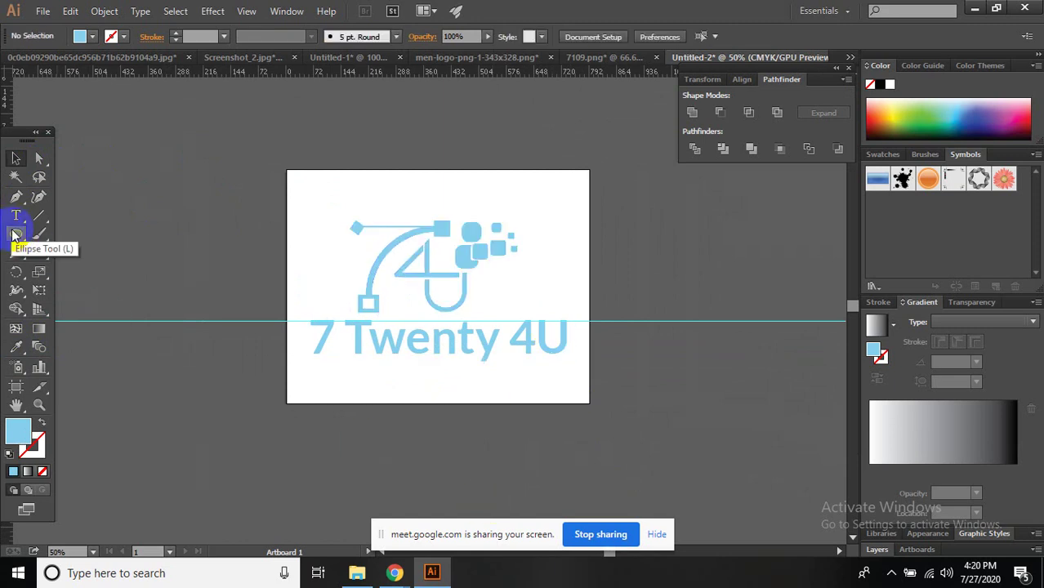
left_click(115, 234)
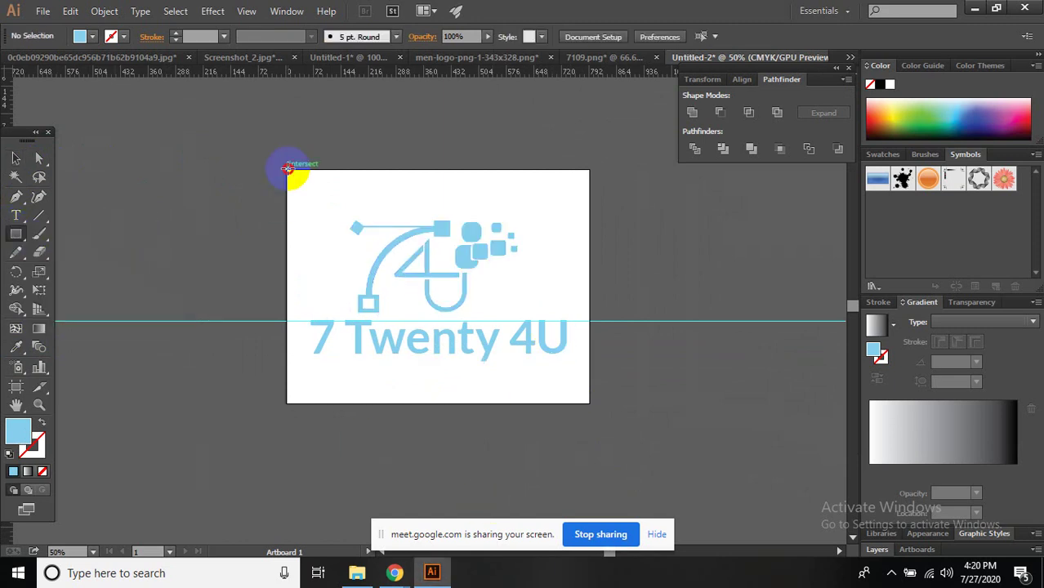
left_click_drag(288, 168, 588, 403)
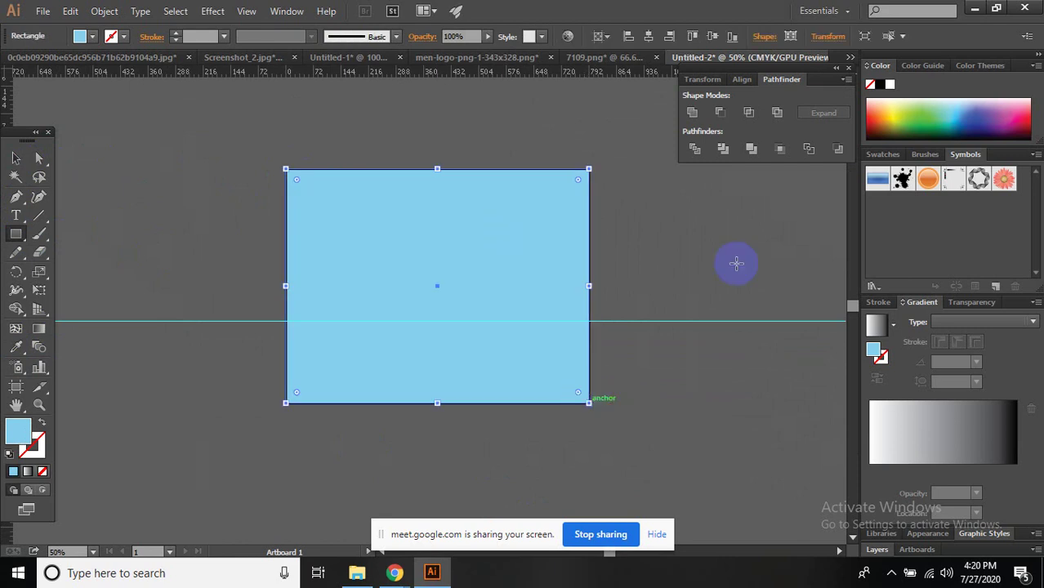
left_click(879, 84)
key("a")
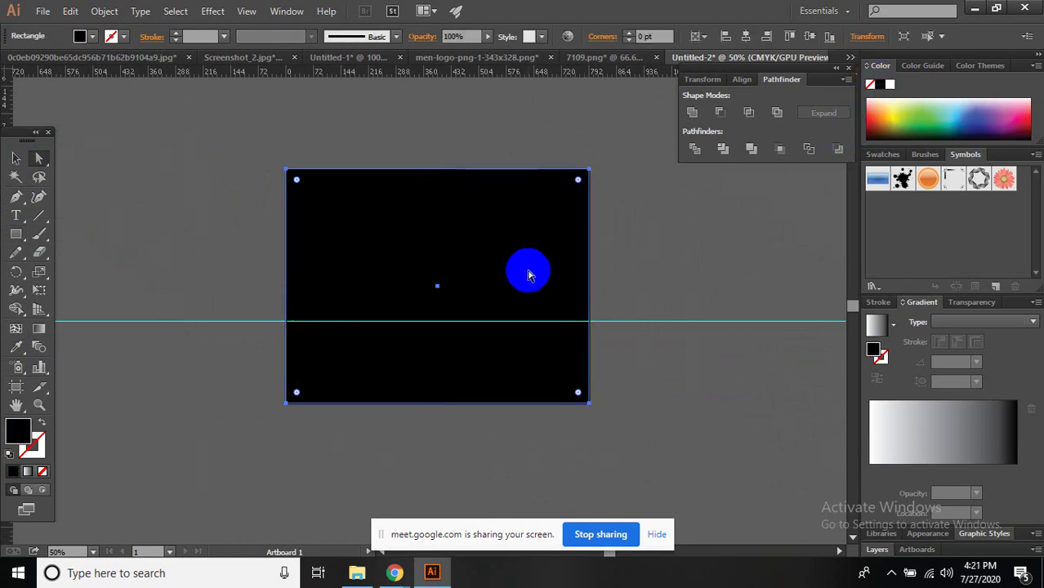
- Send the black rectangle to the back, behind the sky-blue logo
right_click(528, 275)
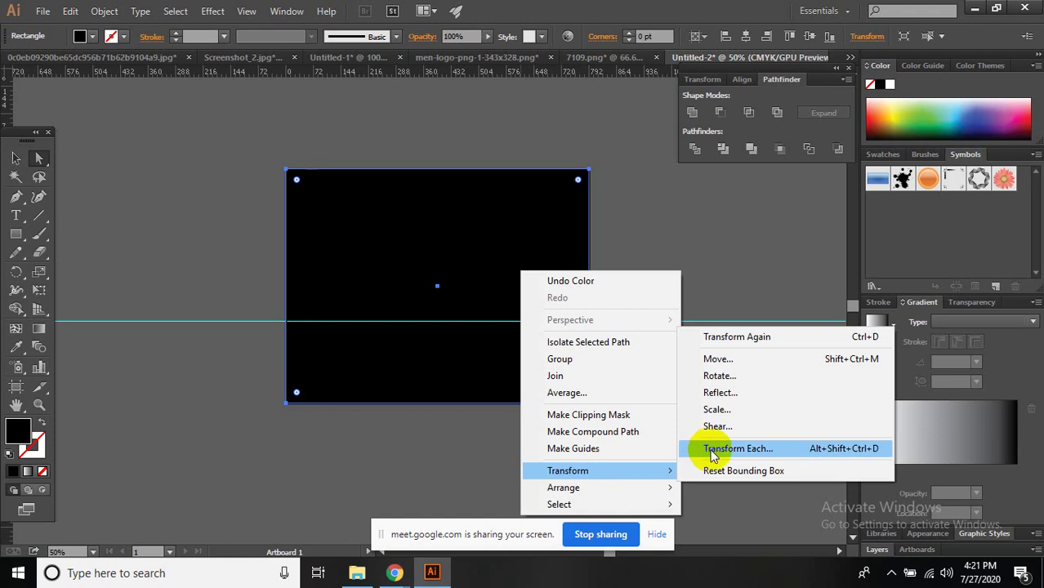
mouse_move(564, 487)
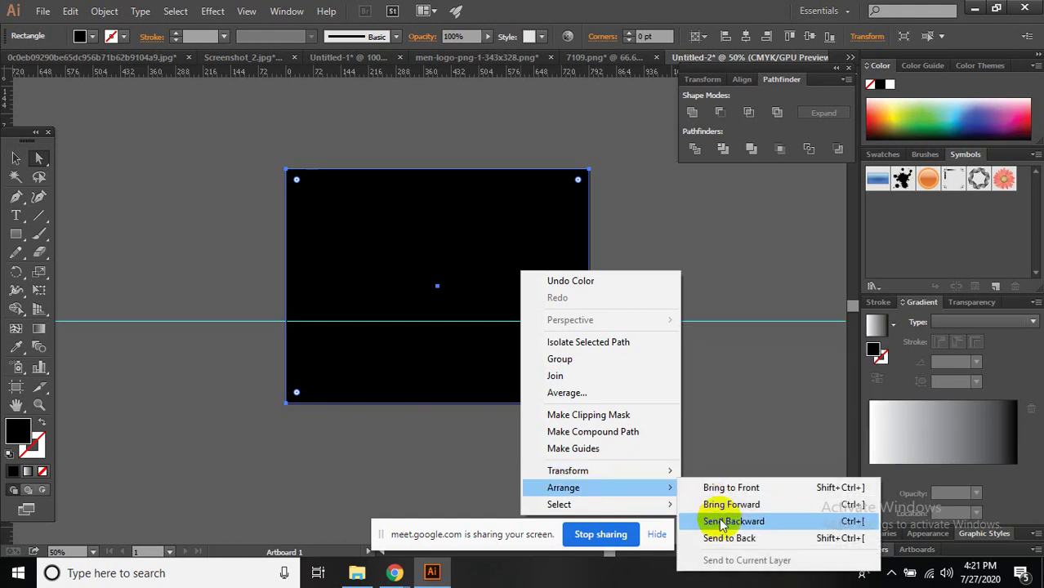
left_click(728, 537)
left_click(682, 437)
left_click_drag(668, 419, 577, 401)
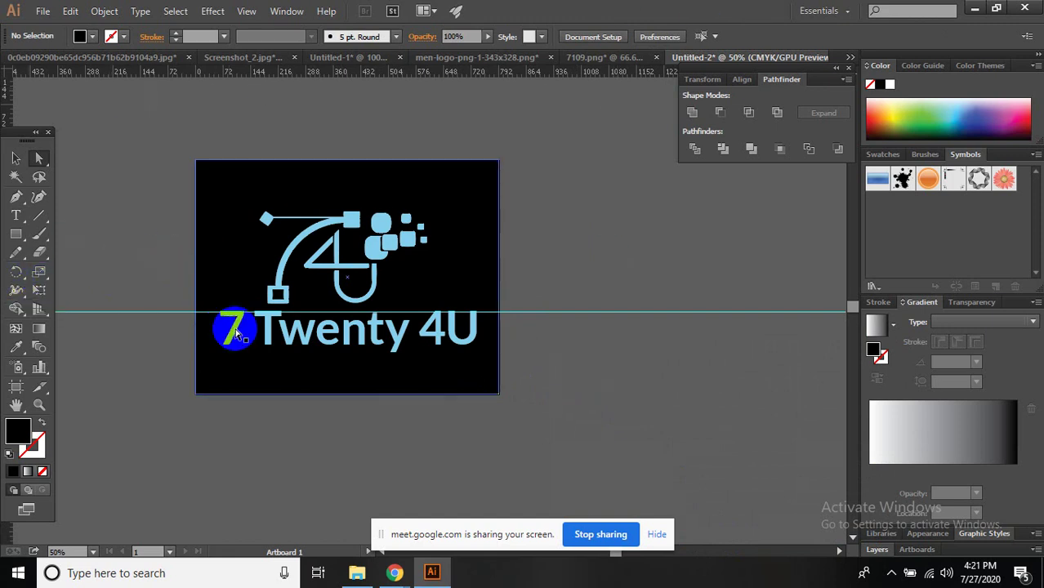
- Move the 7 Twenty 4U name text off the artboard, up and to the right
left_click(286, 335)
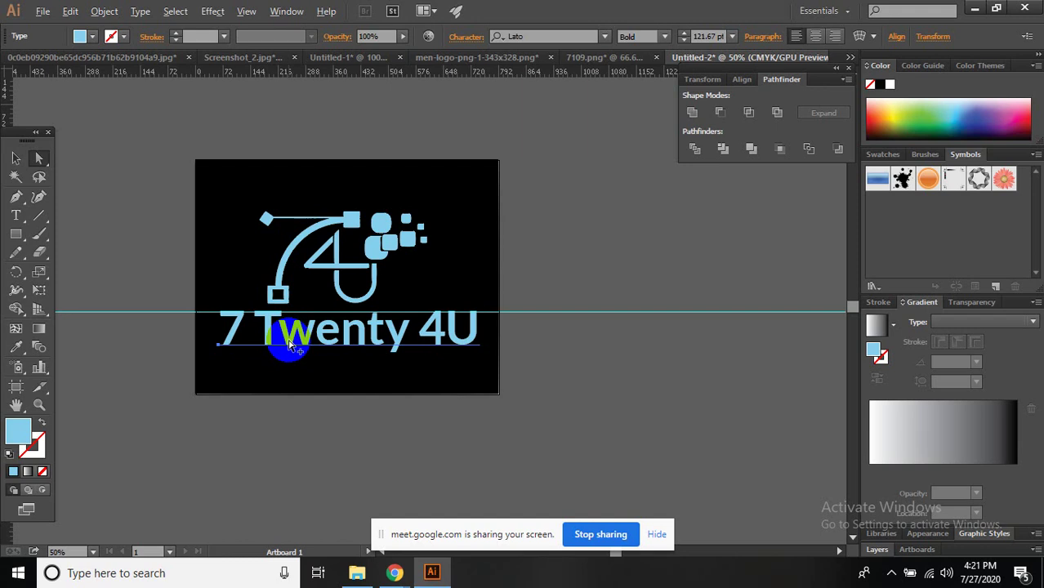
left_click_drag(288, 343, 524, 442)
scroll(524, 442, "right", 5)
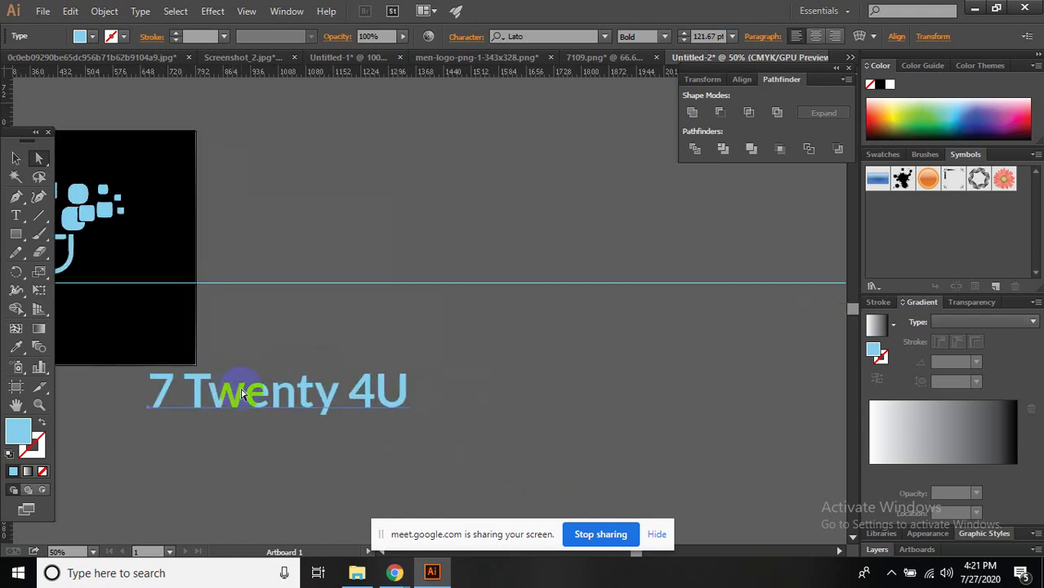
key("ctrl+z")
mouse_move(133, 326)
left_mouse_down()
mouse_move(502, 293)
mouse_move(517, 233)
left_mouse_up()
scroll(587, 322, "left", 5)
scroll(588, 322, "up", 2)
key("ctrl+z")
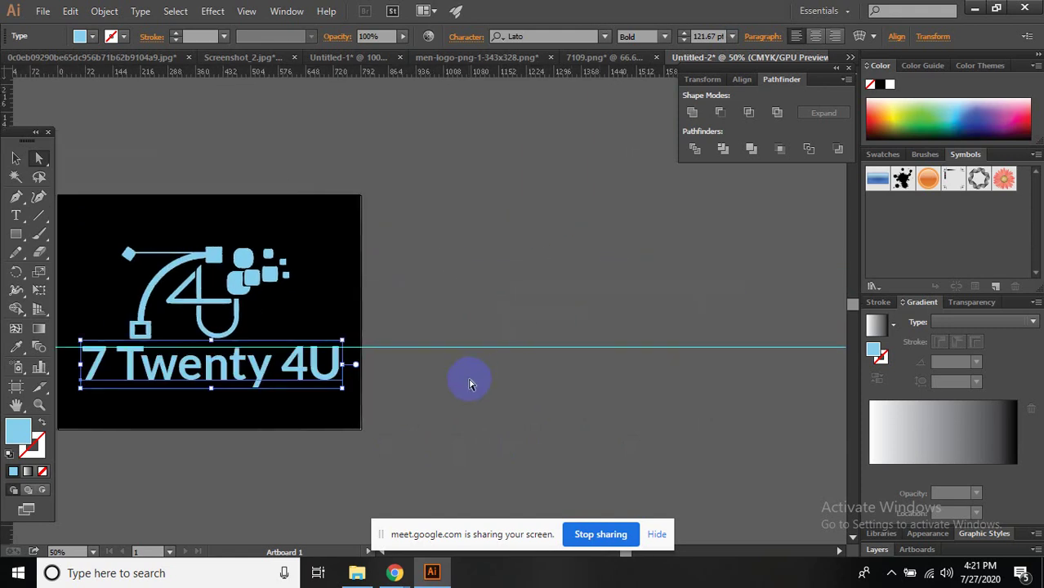
left_click_drag(269, 380, 558, 278)
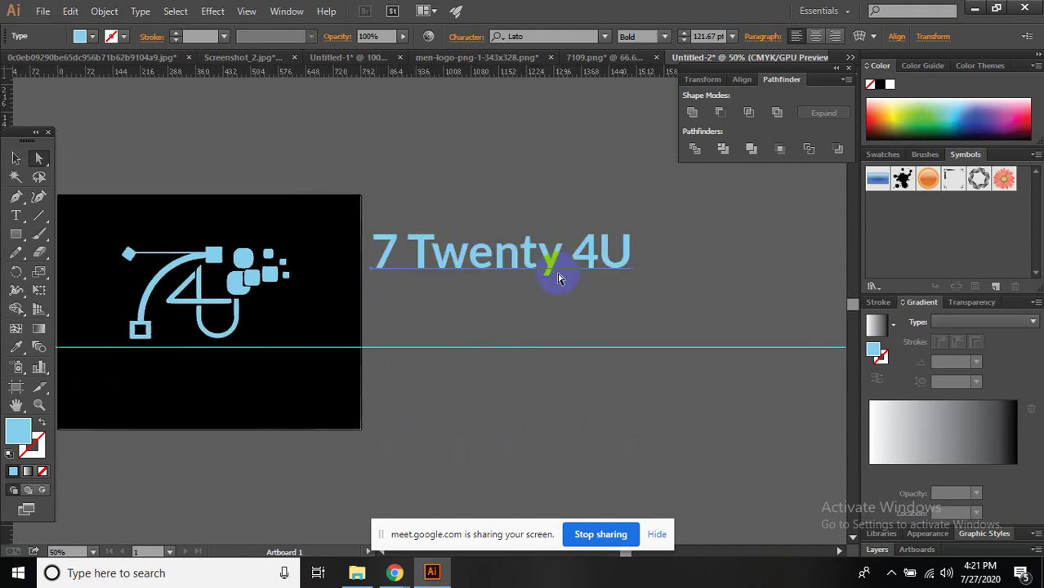
- Place a copy of the 7 Twenty 4U name to the right of the artboard
key("ctrl+z")
mouse_move(287, 373)
left_mouse_down()
mouse_move(609, 291)
mouse_move(629, 303)
left_mouse_up()
left_click(492, 325)
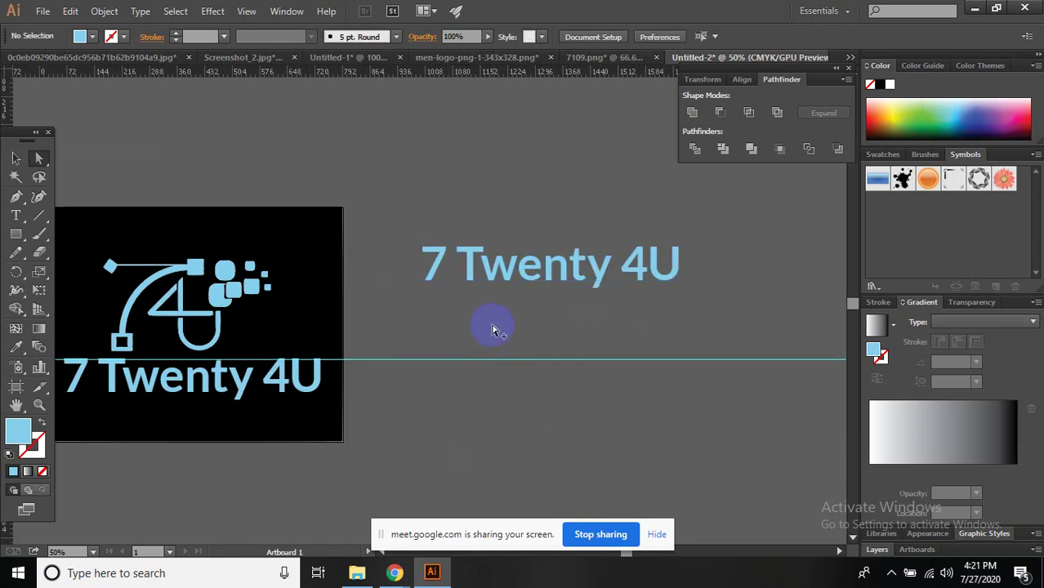
scroll(488, 311, "up", 2)
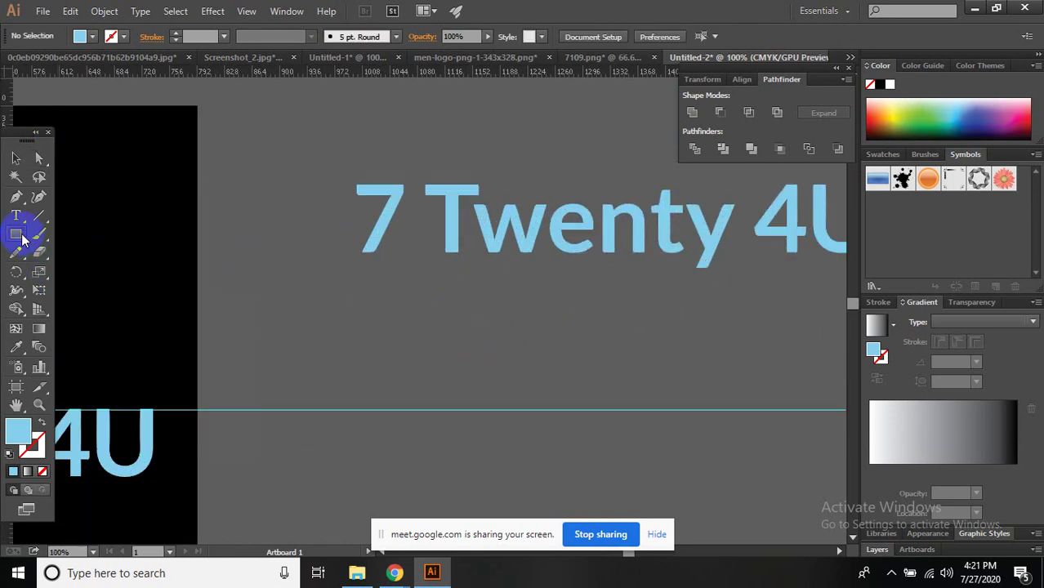
- Draw a light-blue square beside the 7 and convert the copied name to outlines
left_click_drag(361, 205, 414, 260)
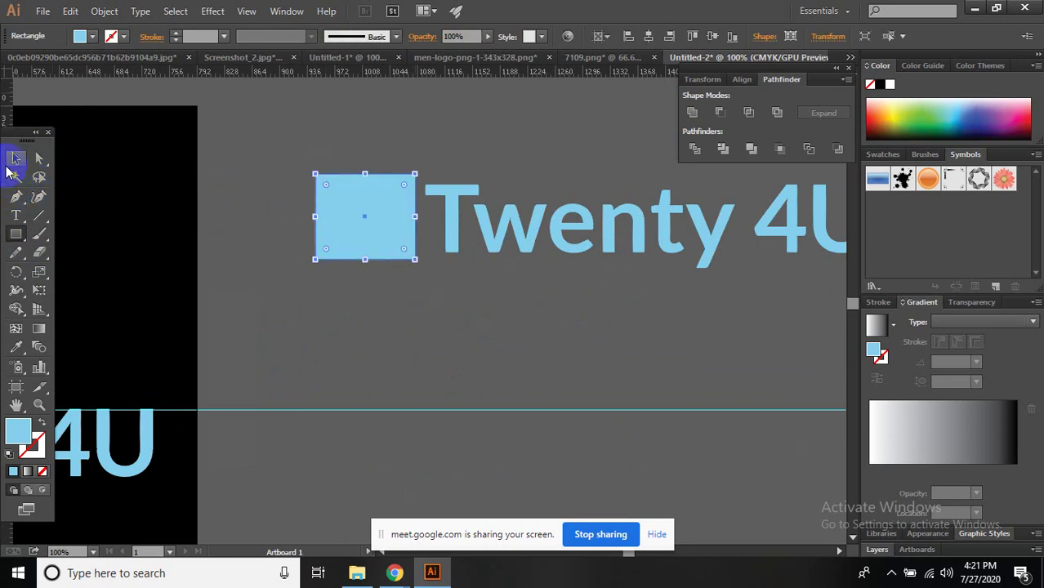
left_click(15, 160)
mouse_move(314, 217)
left_mouse_down()
mouse_move(341, 249)
mouse_move(251, 257)
mouse_move(387, 211)
left_mouse_up()
left_click(391, 226)
right_click(387, 220)
left_click(454, 321)
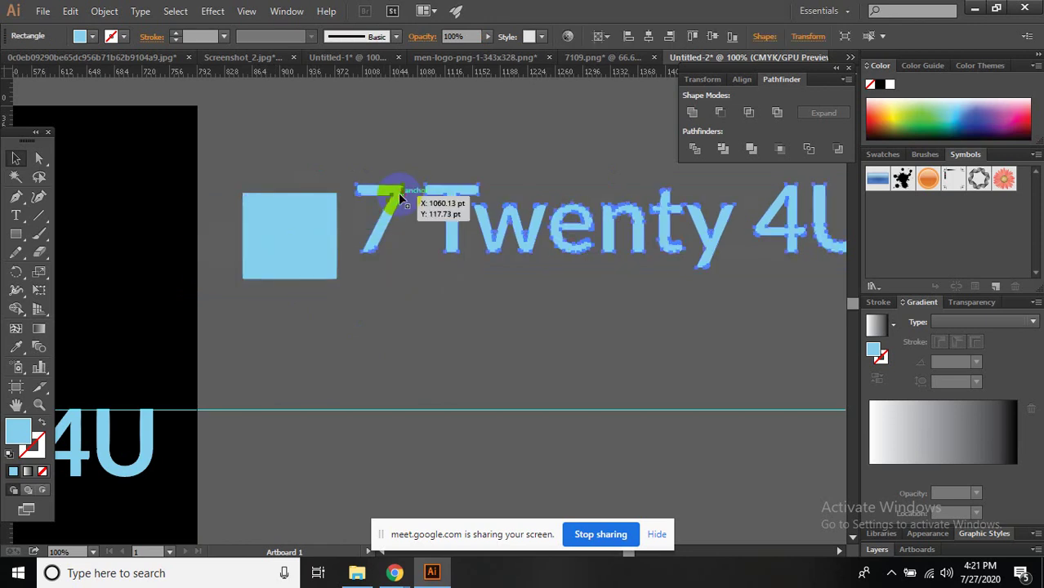
- Color the outlined 7 black and bring it to the front
left_click(407, 247)
left_click(398, 223)
left_click(387, 195)
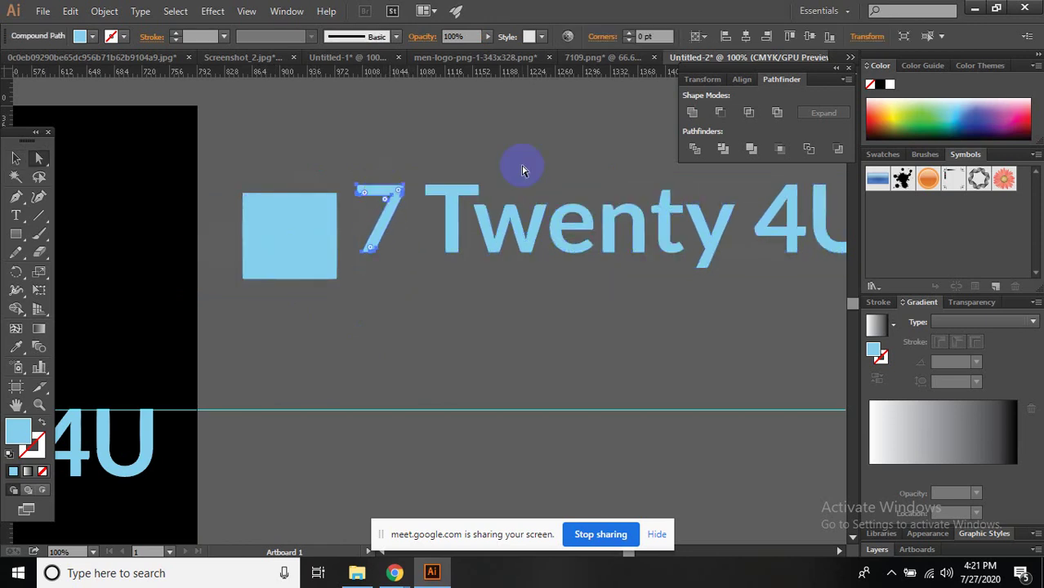
left_click(879, 84)
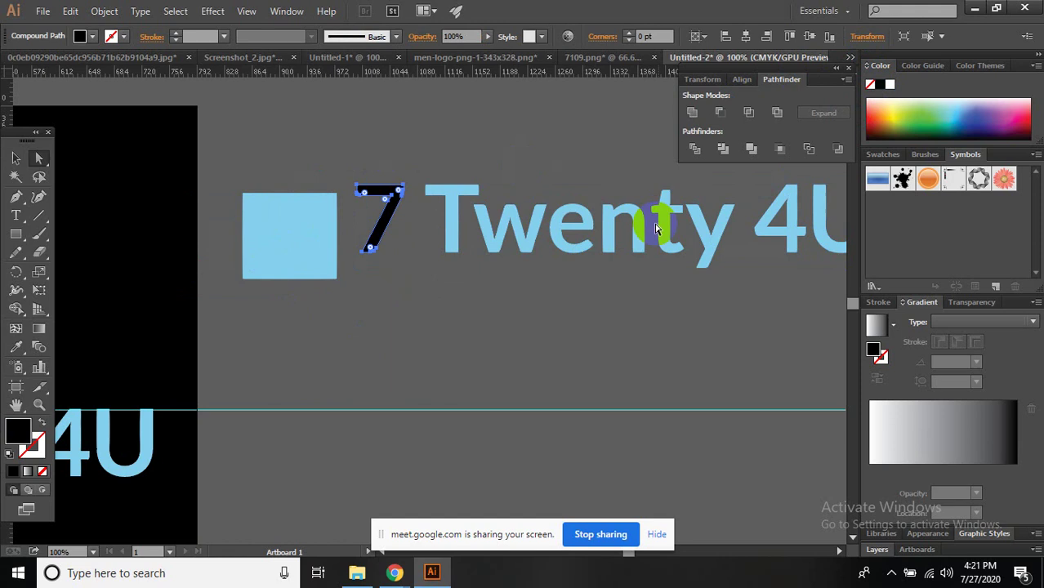
right_click(401, 244)
mouse_move(428, 351)
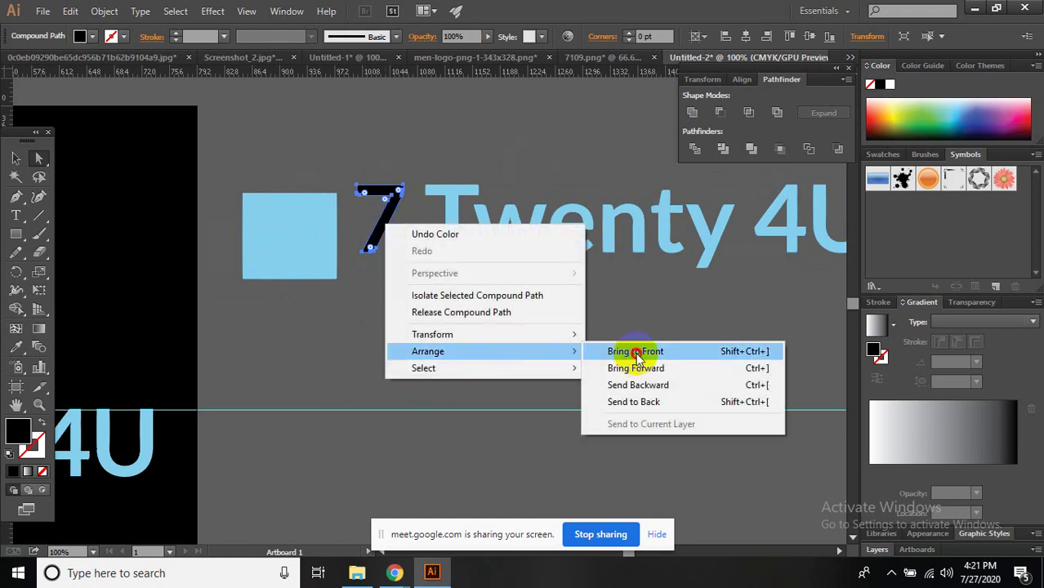
left_click(637, 354)
- Set the black 7 onto the blue square, with the square sent behind it
left_click_drag(275, 242, 290, 242)
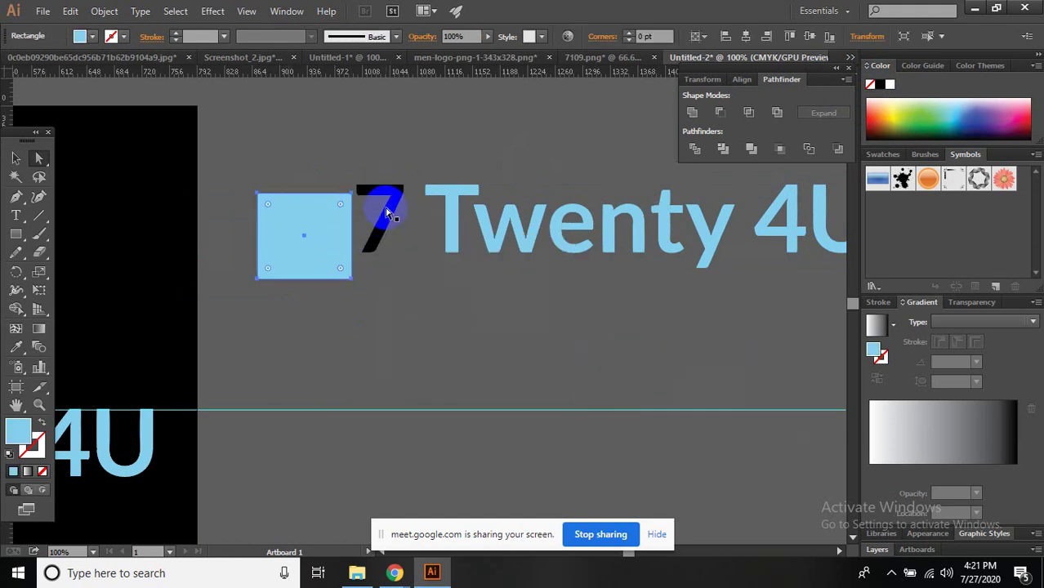
left_click_drag(393, 194, 318, 217)
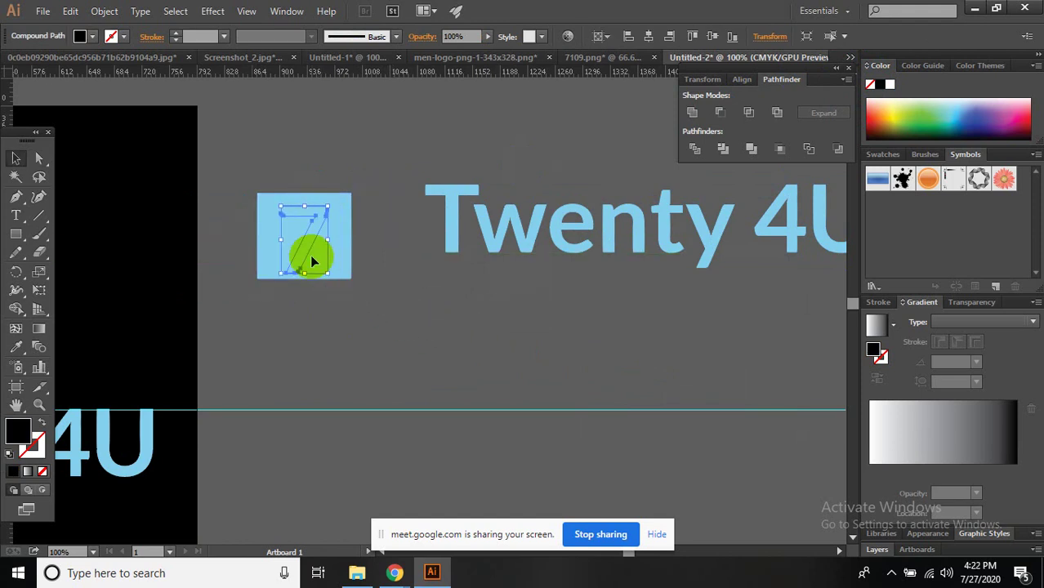
left_click(338, 250)
right_click(342, 254)
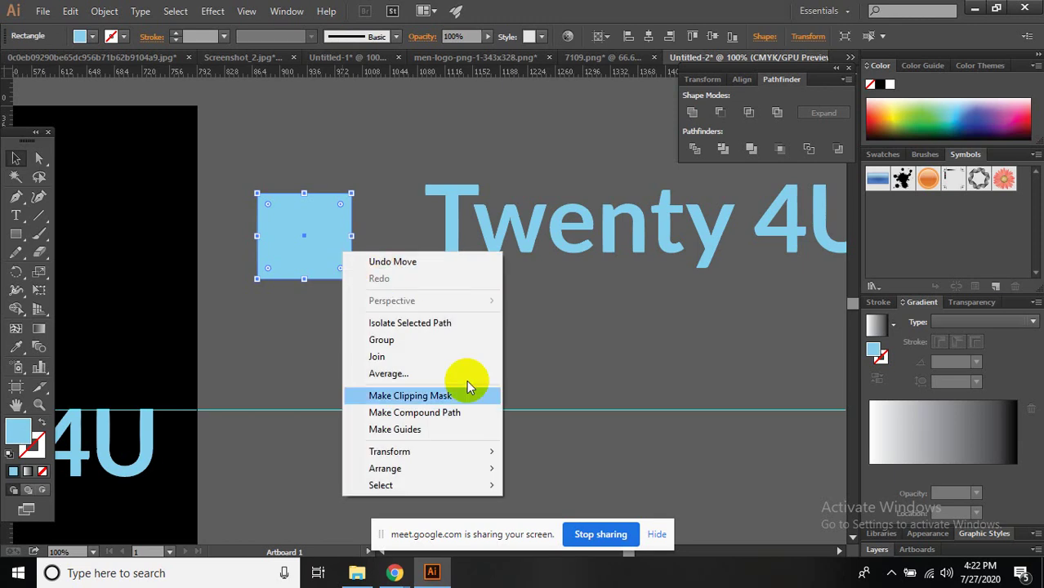
mouse_move(418, 468)
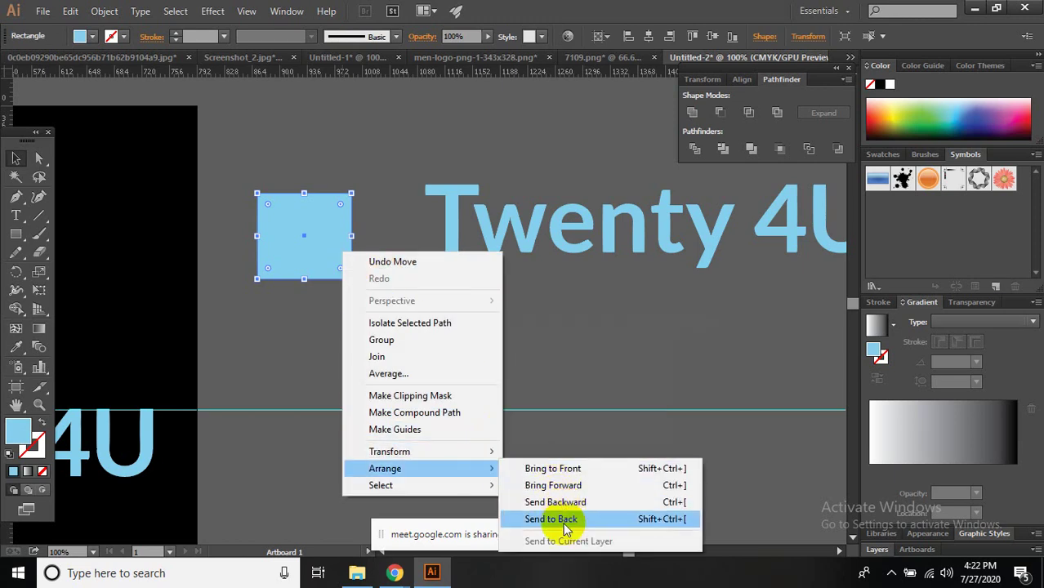
left_click(565, 520)
left_click(397, 331)
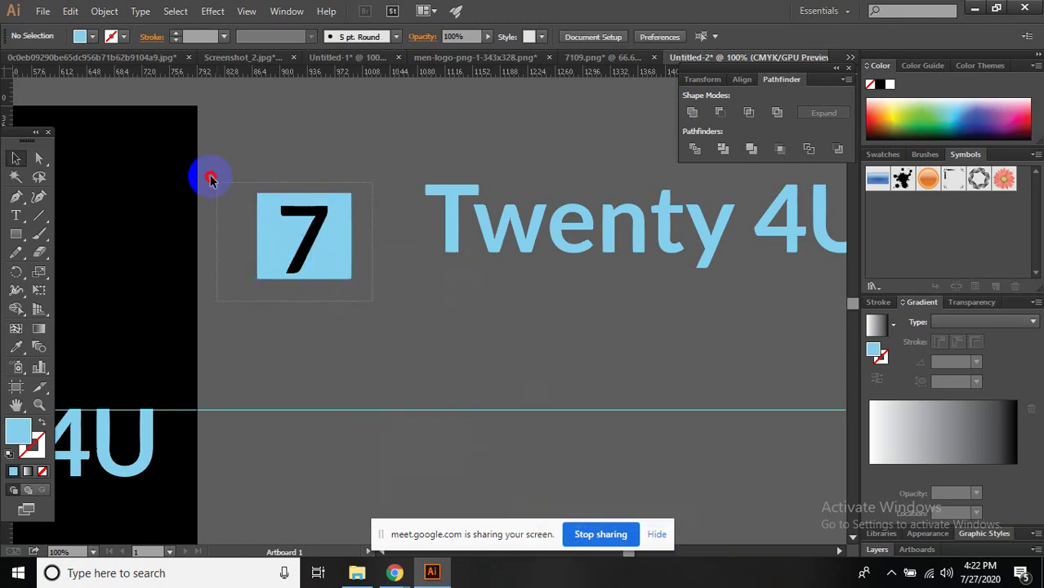
- Ungroup the outlined 7 and Twenty 4U, then select the Twenty 4U letters
left_click_drag(364, 297, 214, 180)
key("a")
left_click(355, 273)
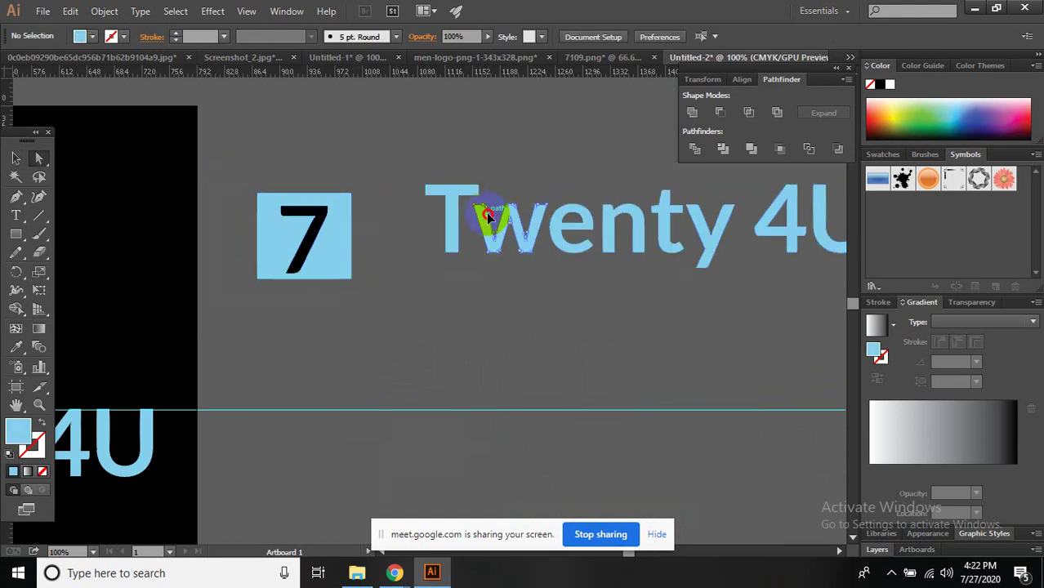
left_click(489, 218)
left_click(408, 167)
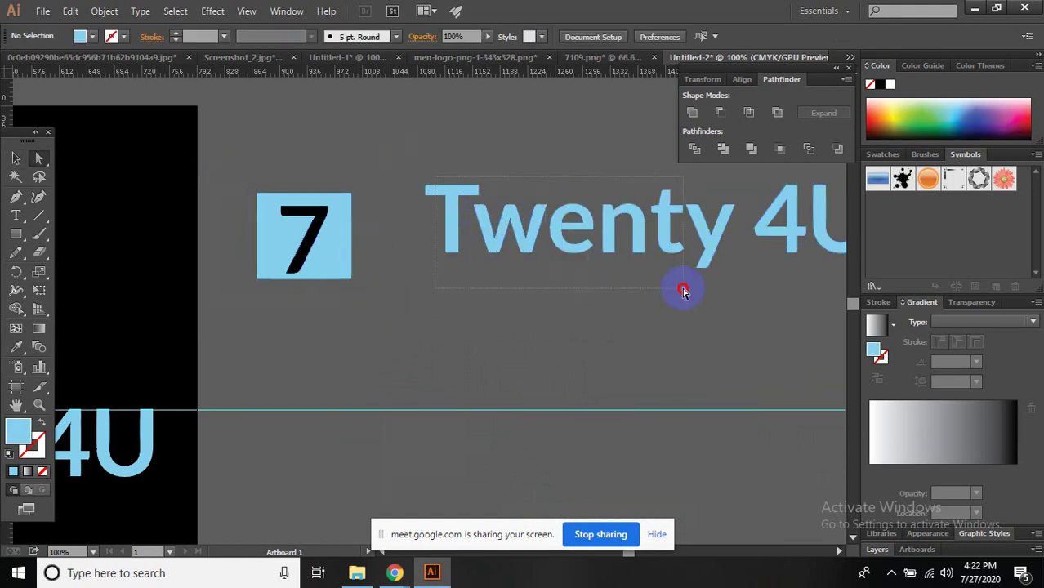
key("v")
left_click(514, 230)
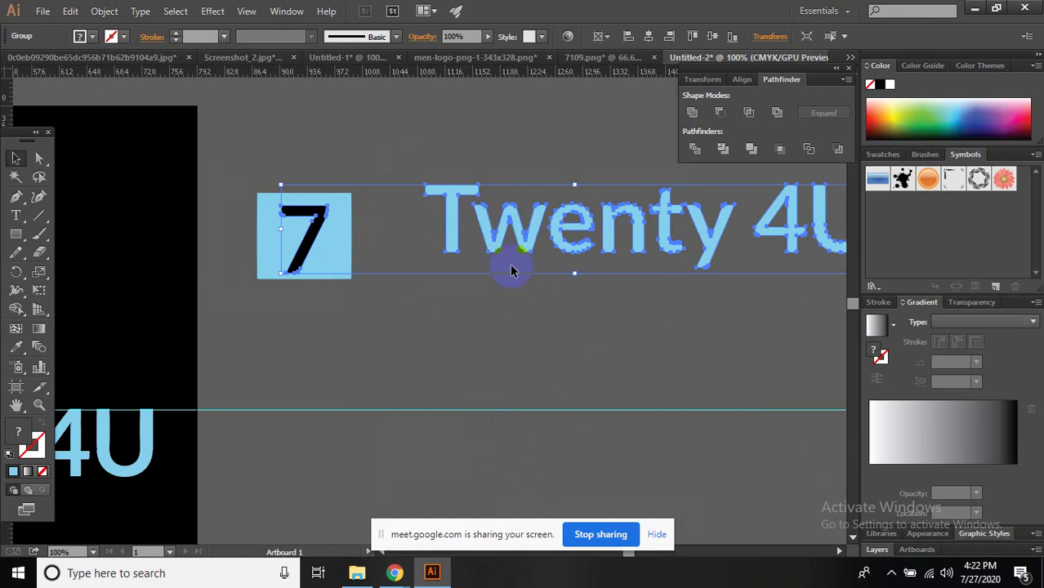
right_click(511, 271)
left_click(573, 326)
left_click(584, 350)
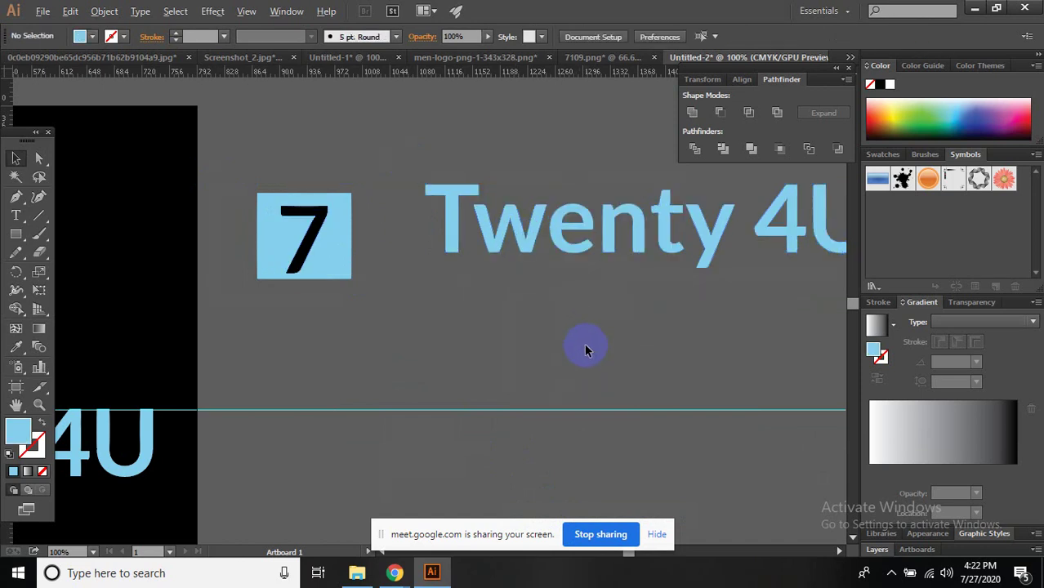
left_click_drag(583, 350, 502, 360)
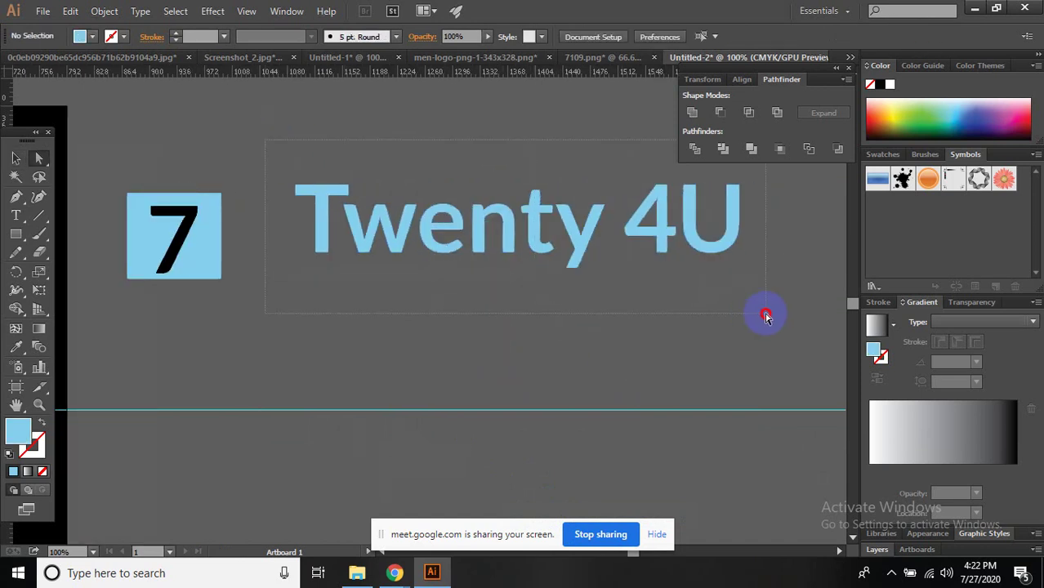
key("v")
left_click(465, 235)
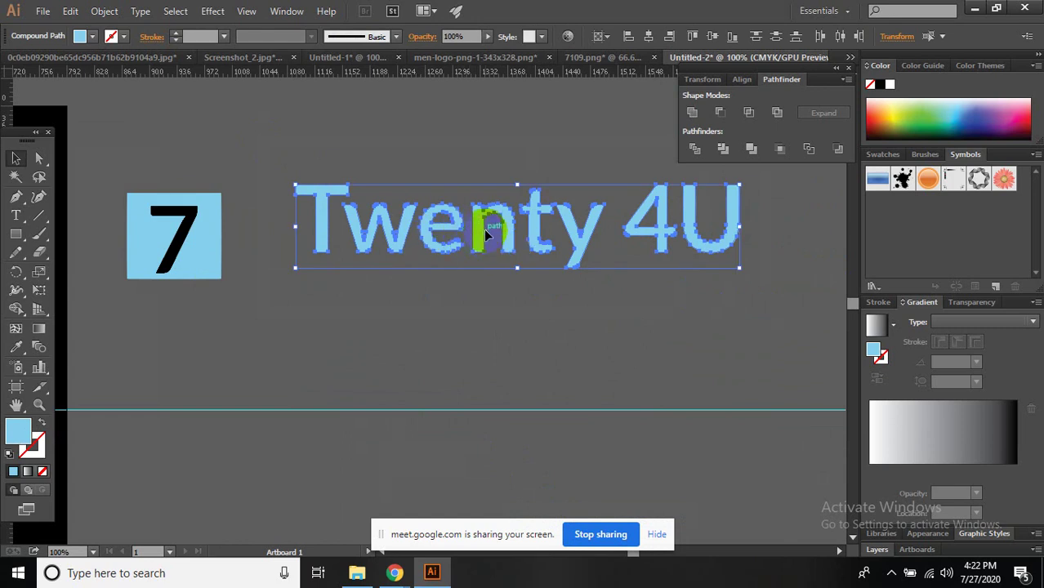
- Shift Twenty 4U beside the boxed 7, then drag the blue name text below the artboard
left_click_drag(483, 233, 414, 253)
left_click(478, 328)
key("ctrl+minus")
key("ctrl+minus")
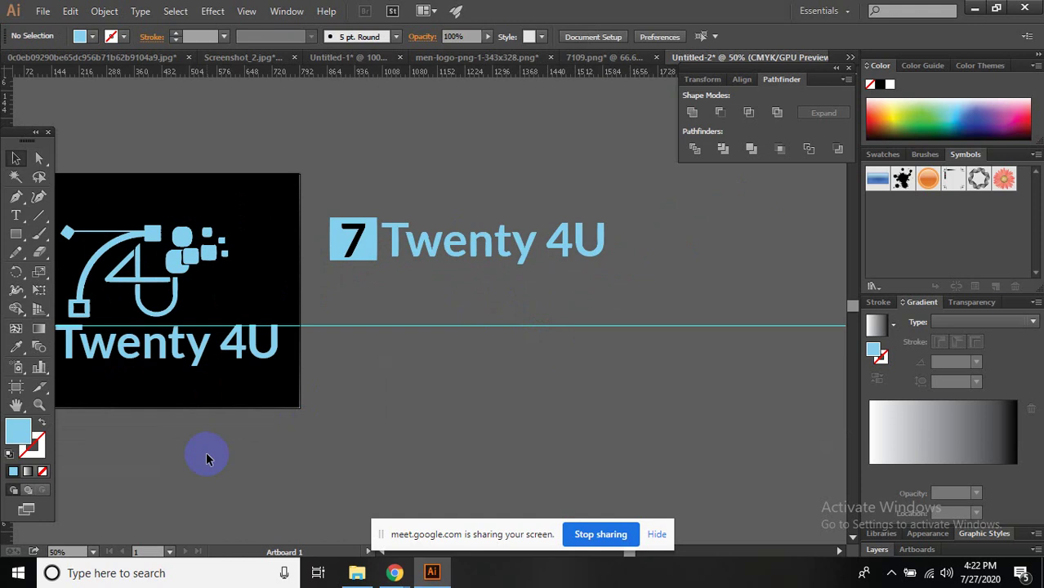
mouse_move(192, 347)
left_mouse_down()
mouse_move(459, 414)
mouse_move(458, 437)
left_mouse_up()
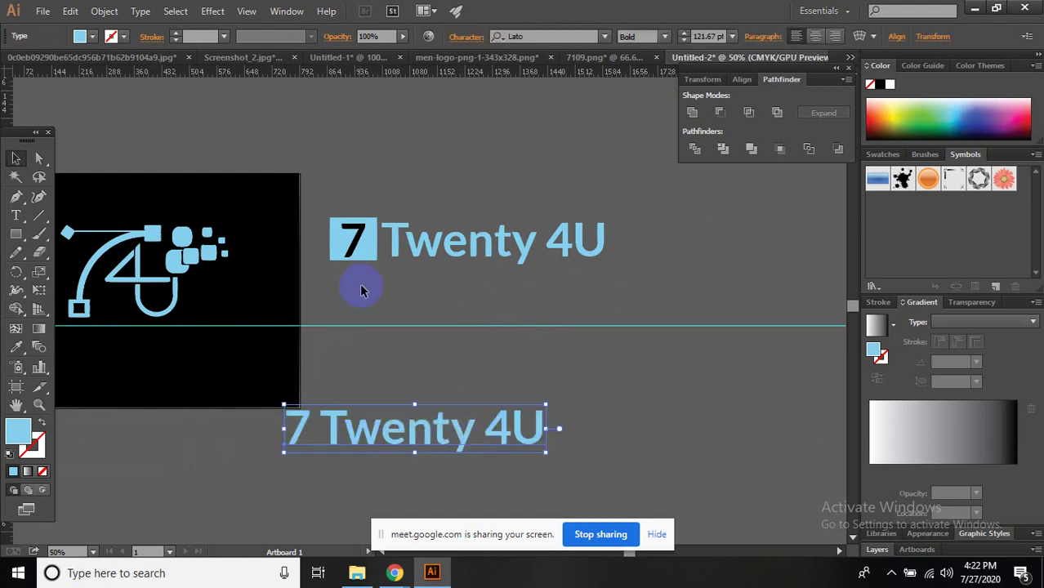
- Return the name under the logo and make the pen-nib curve white
scroll(517, 298, "left", 5)
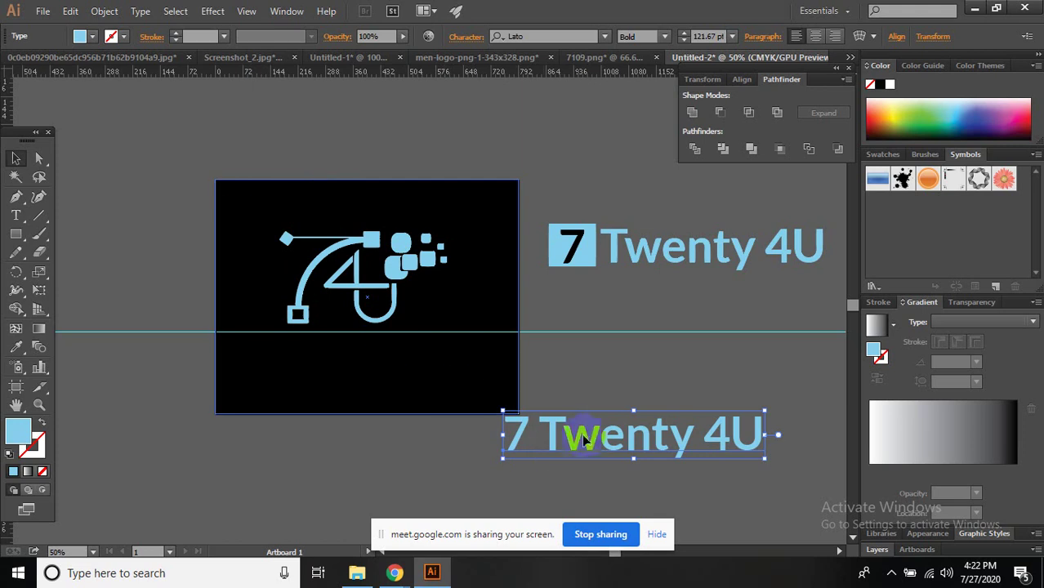
left_click_drag(585, 441, 341, 357)
left_click(298, 282)
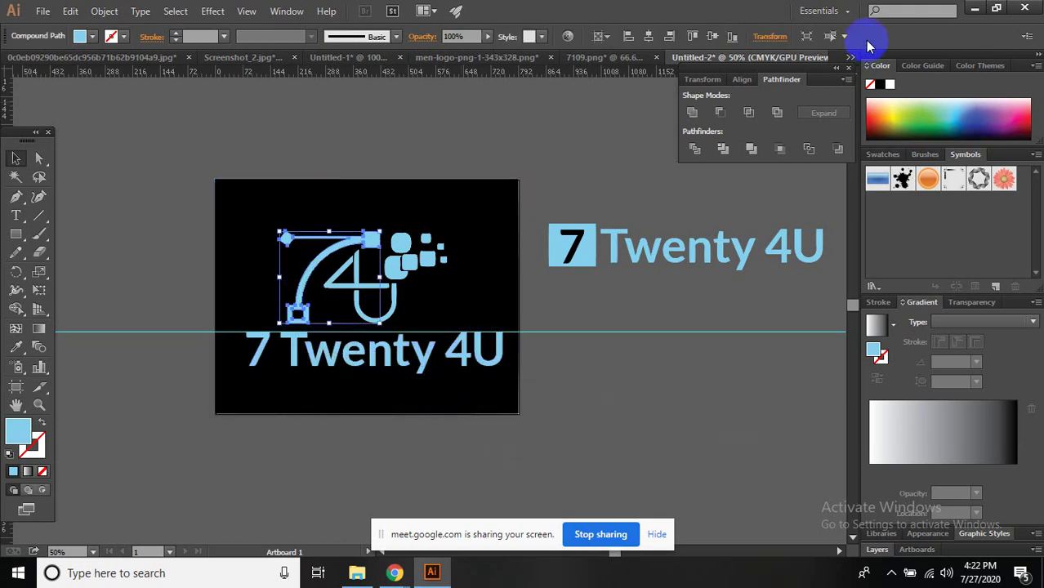
left_click(889, 84)
left_click(581, 395)
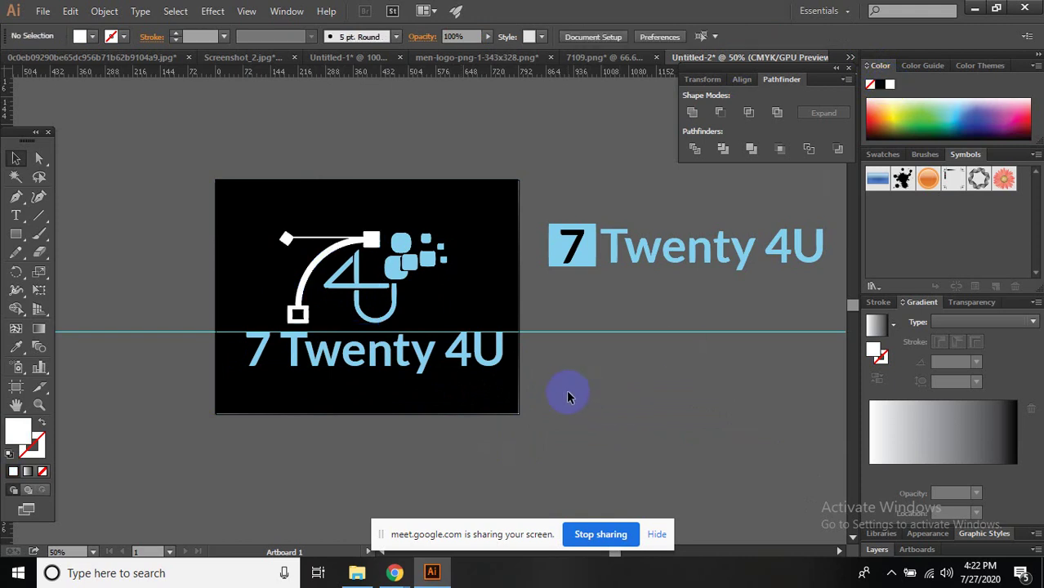
- Bring the boxed-7 name variant into view and select its 7
left_click_drag(713, 290, 470, 306)
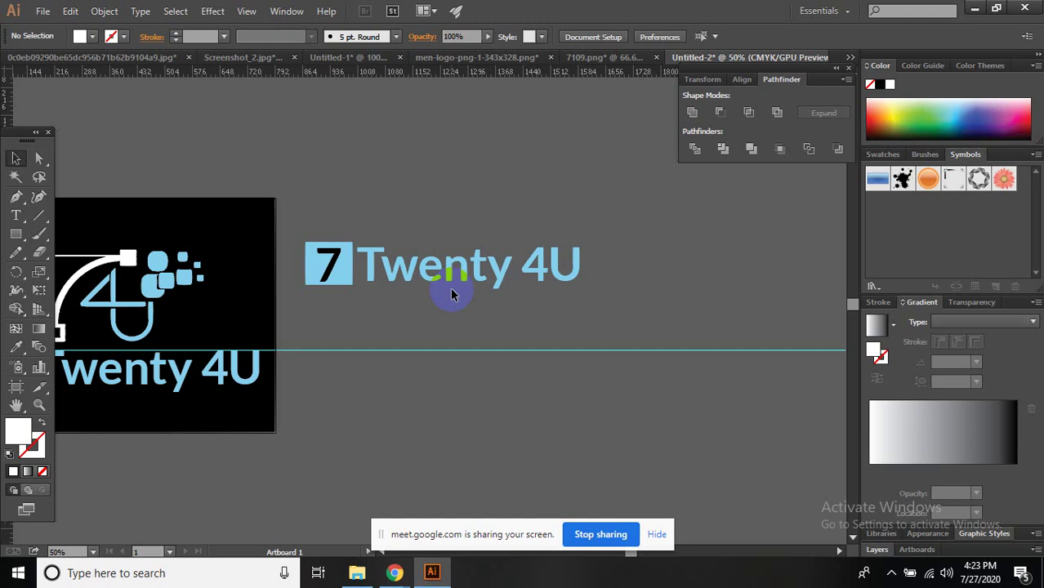
left_click(330, 262)
left_click(356, 298)
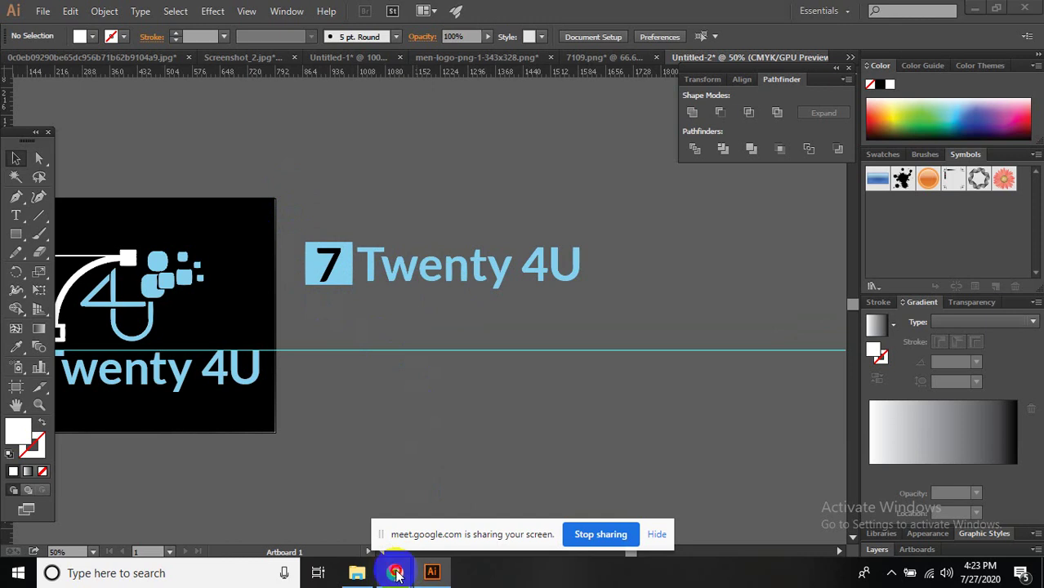
- Search Google for 'youtube' from the 4U logo tab in Chrome
mouse_move(394, 573)
left_click(345, 508)
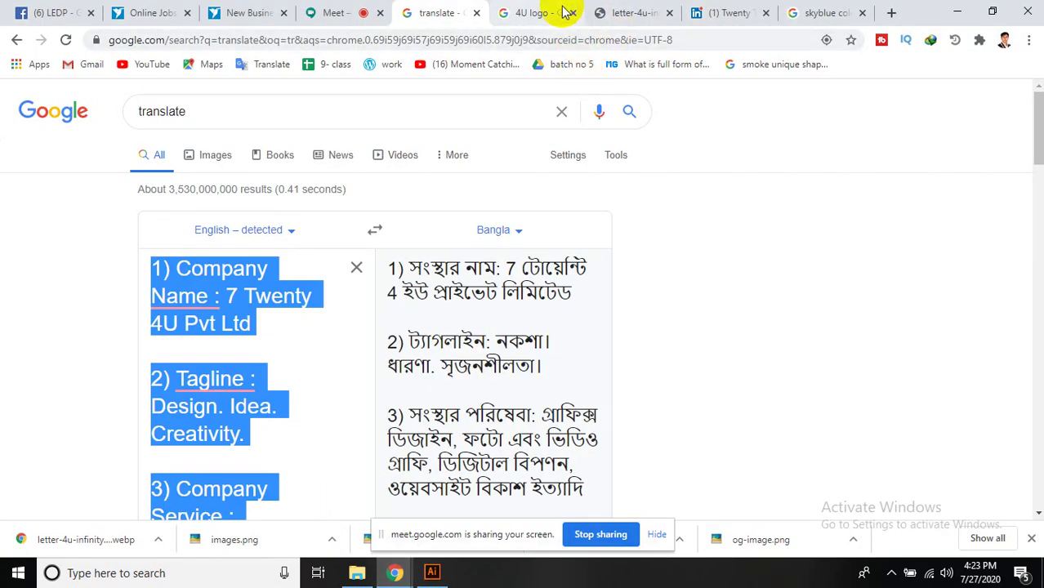
left_click(563, 12)
left_click(557, 39)
type("yo")
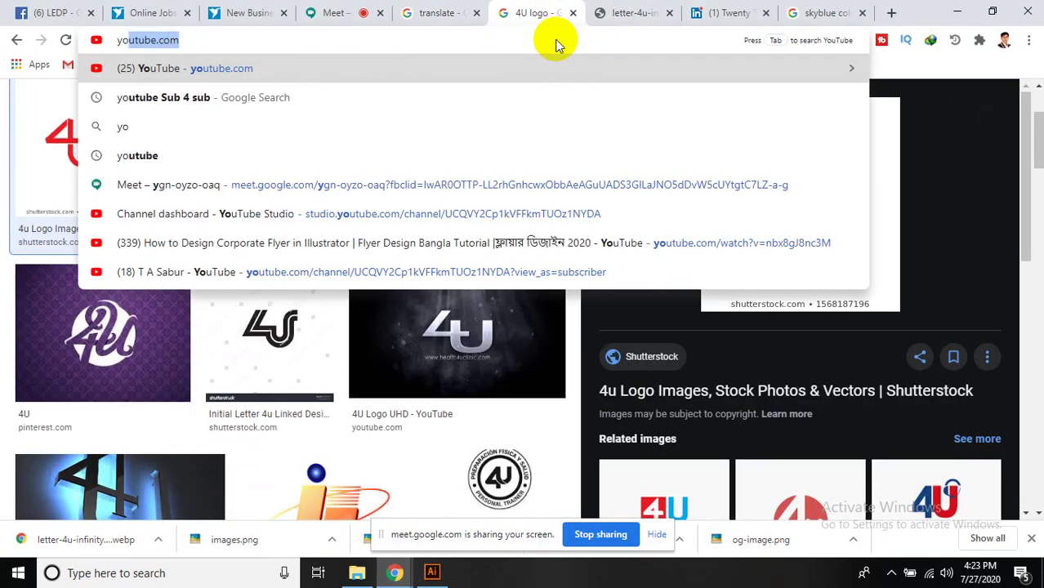
type("utube.co")
key("BackSpace")
key("BackSpace")
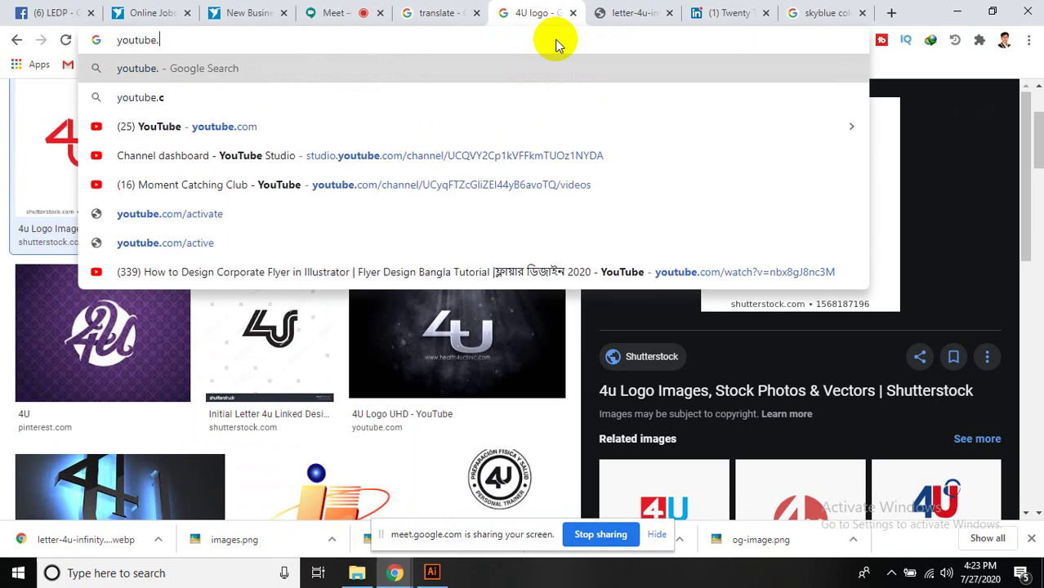
key("BackSpace")
key("Return")
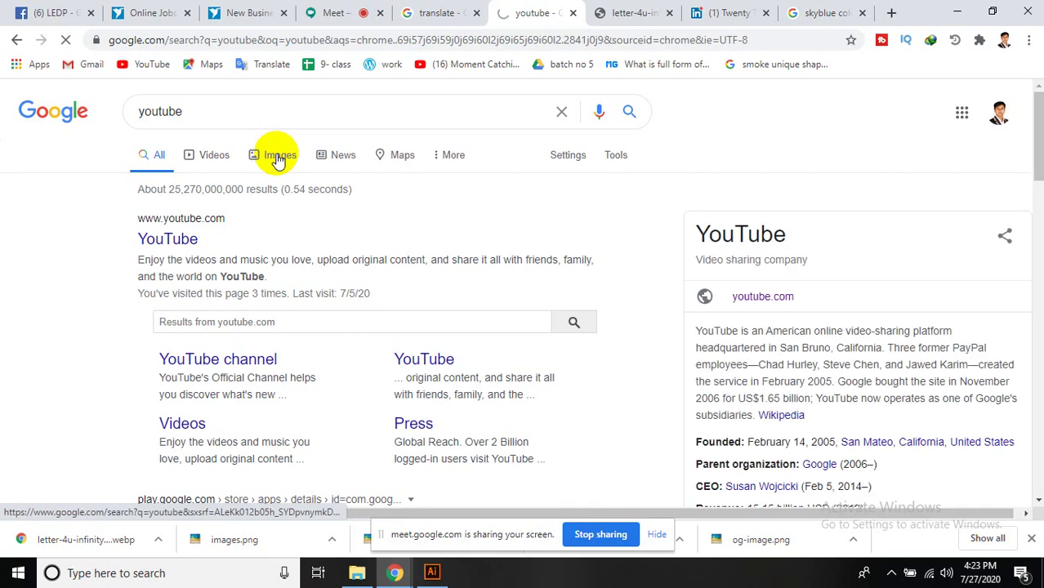
- Switch to image results for youtube and preview a YouTube logo image
left_click(278, 159)
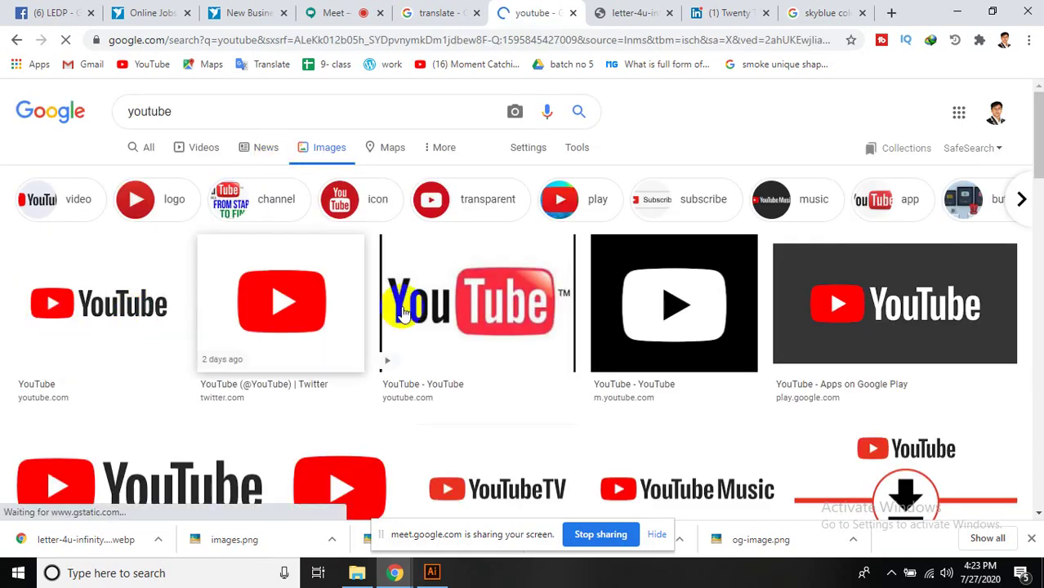
scroll(665, 330, "down", 2)
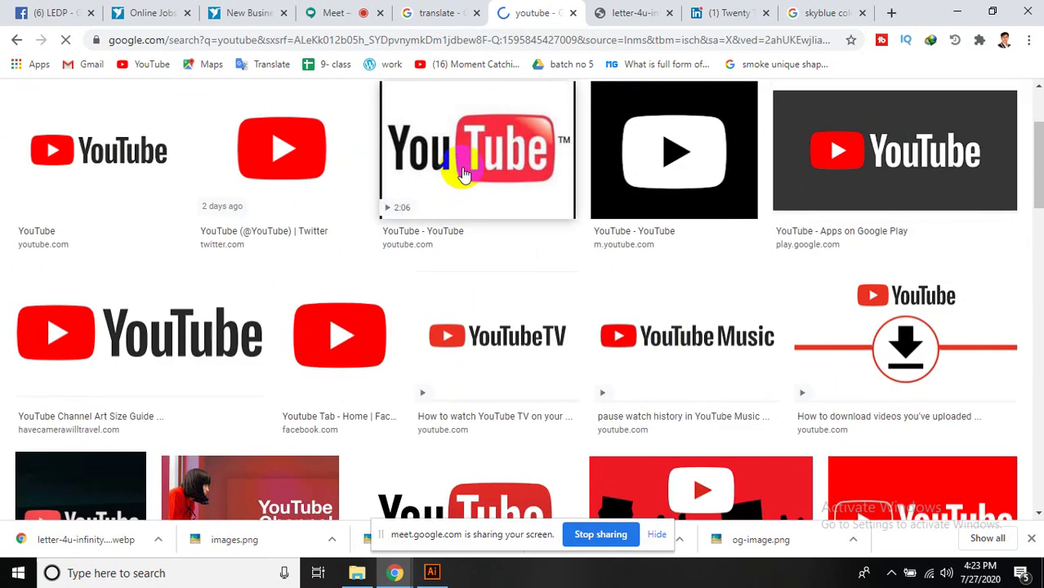
scroll(470, 172, "down", 3)
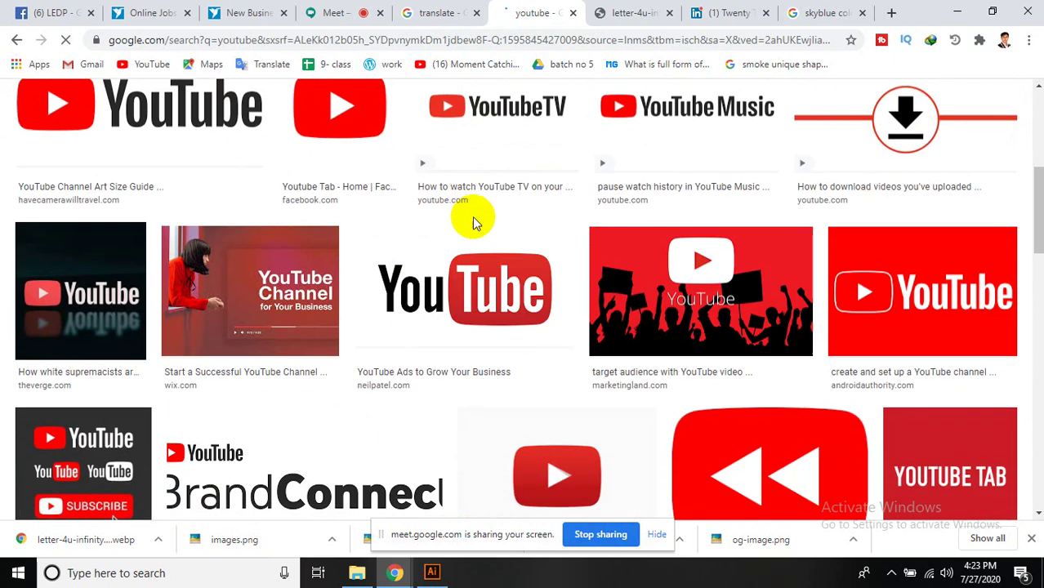
left_click(439, 304)
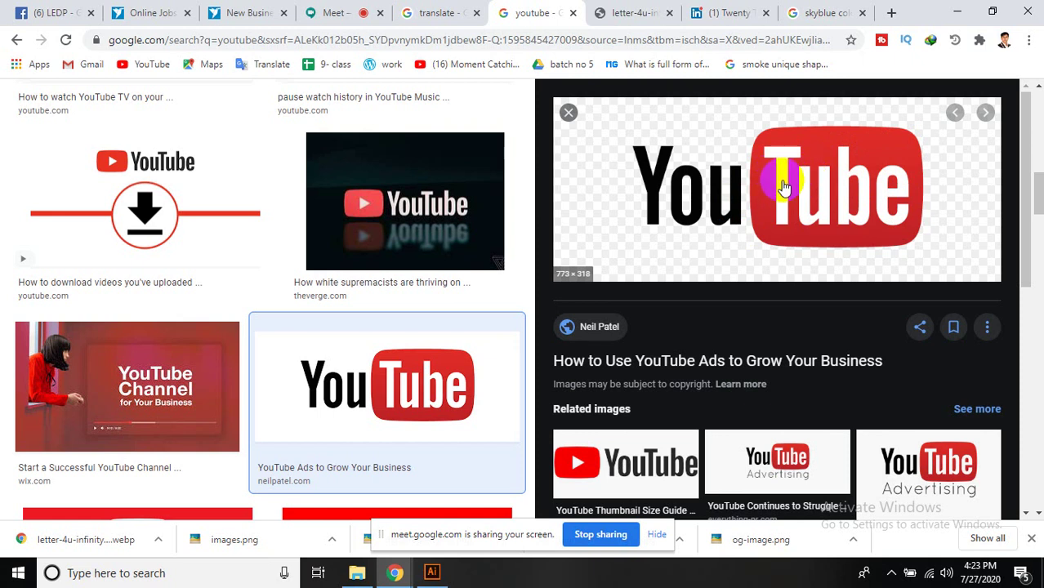
- Browse the related images and preview the YouTube Thumbnail Size Guide logo
scroll(404, 208, "down", 3)
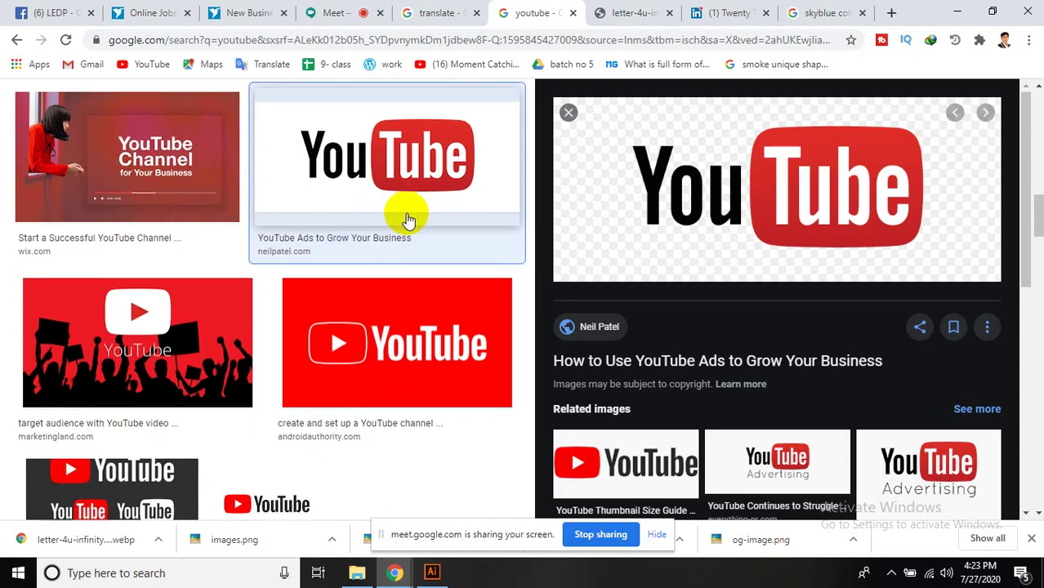
scroll(401, 216, "down", 1)
scroll(400, 211, "down", 3)
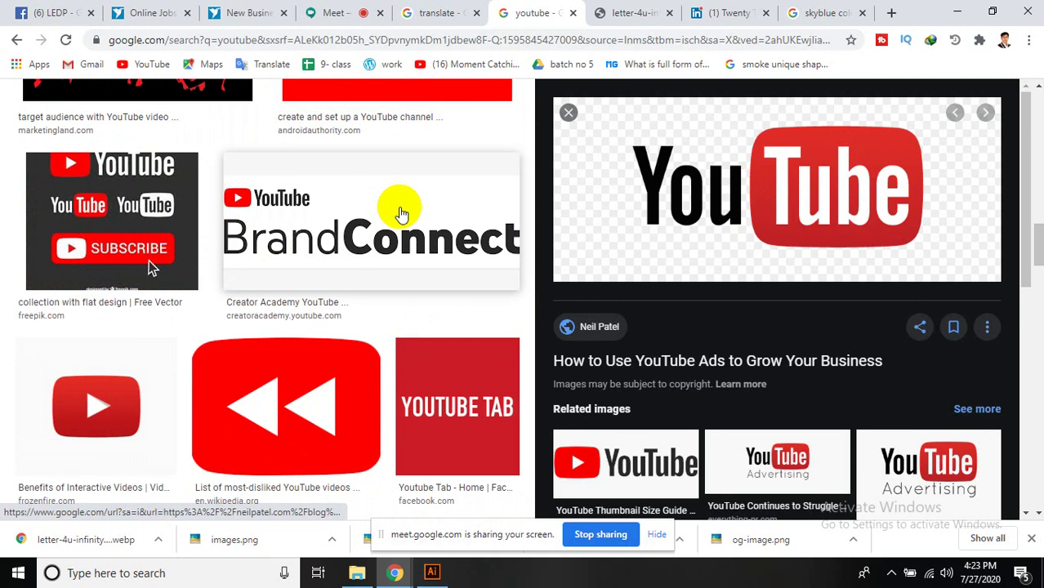
scroll(396, 206, "down", 3)
scroll(393, 233, "down", 1)
scroll(396, 228, "down", 2)
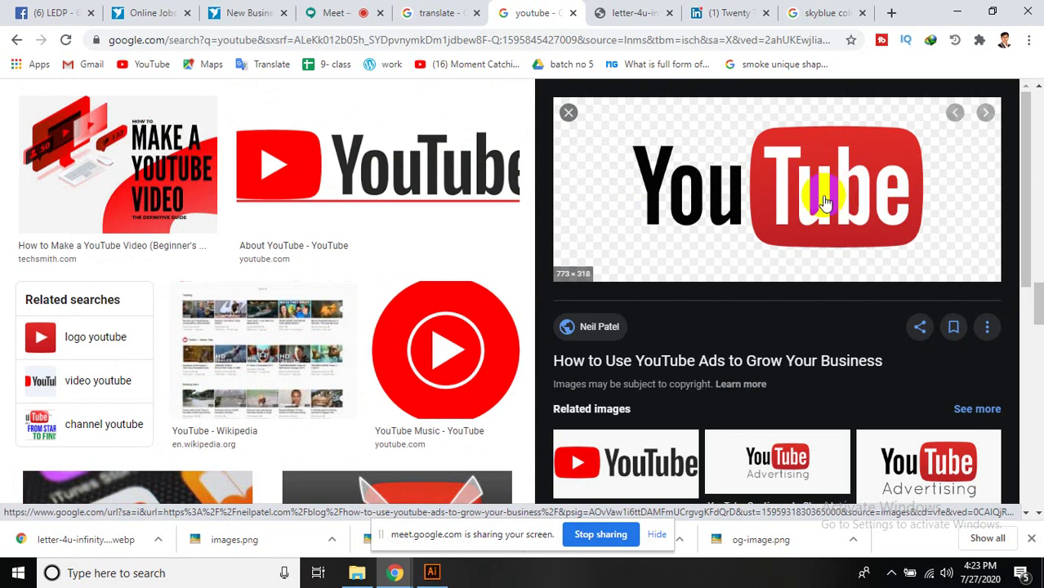
left_click(651, 461)
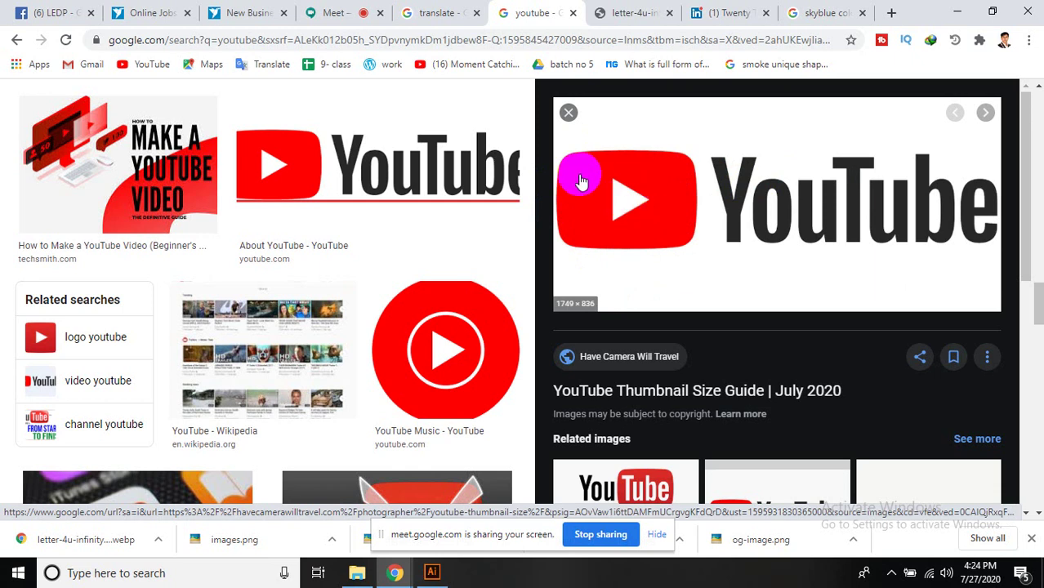
scroll(645, 189, "down", 3)
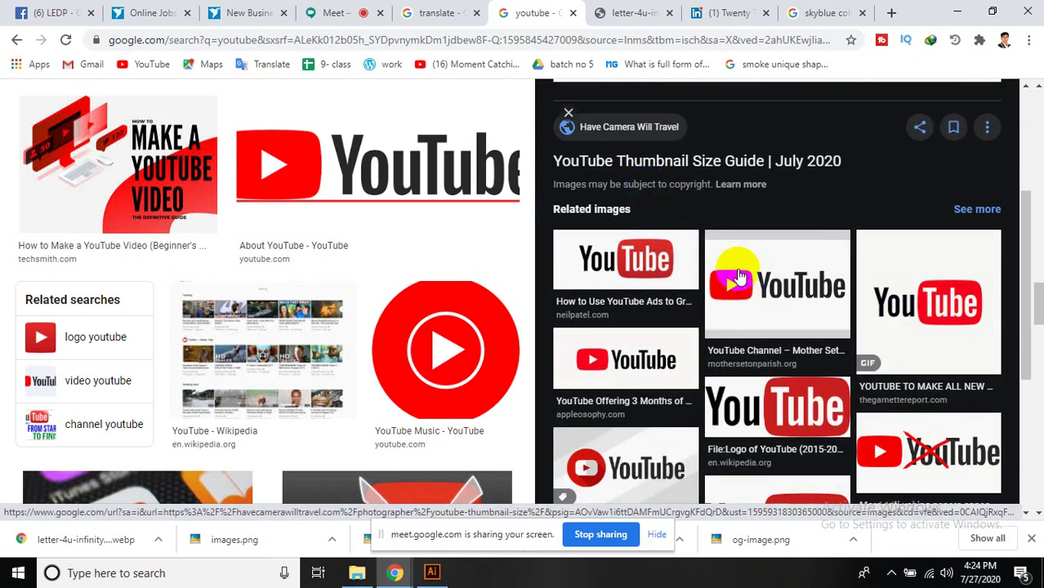
left_click(891, 573)
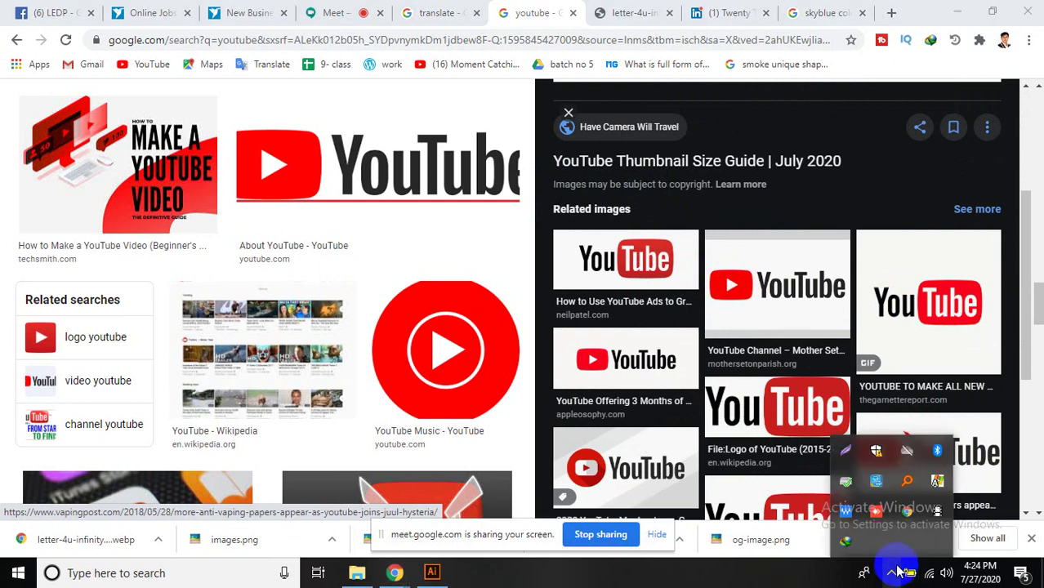